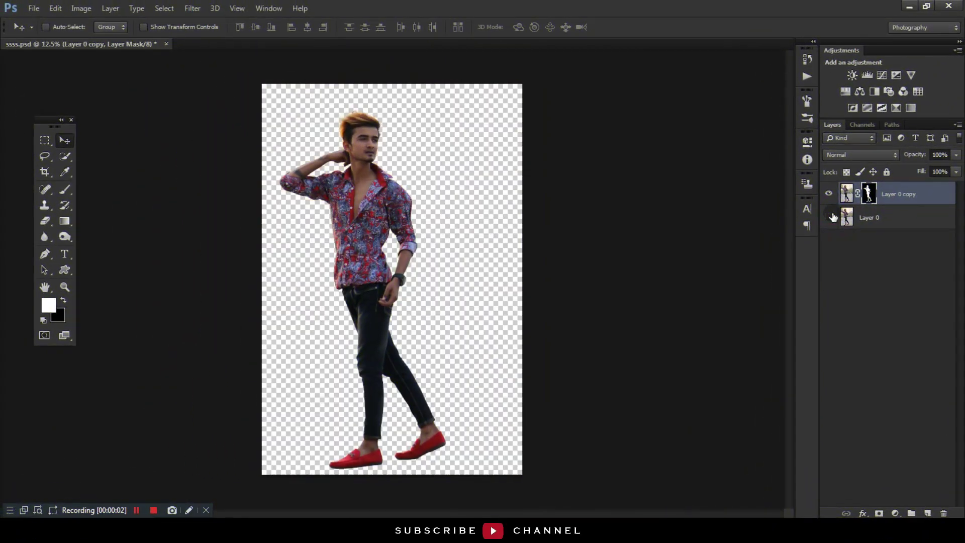
Hide the original Layer 0 photo and duplicate the masked cut-out as Layer 0 copy 2.
{"action": "left_click", "coordinate": [829, 217]}
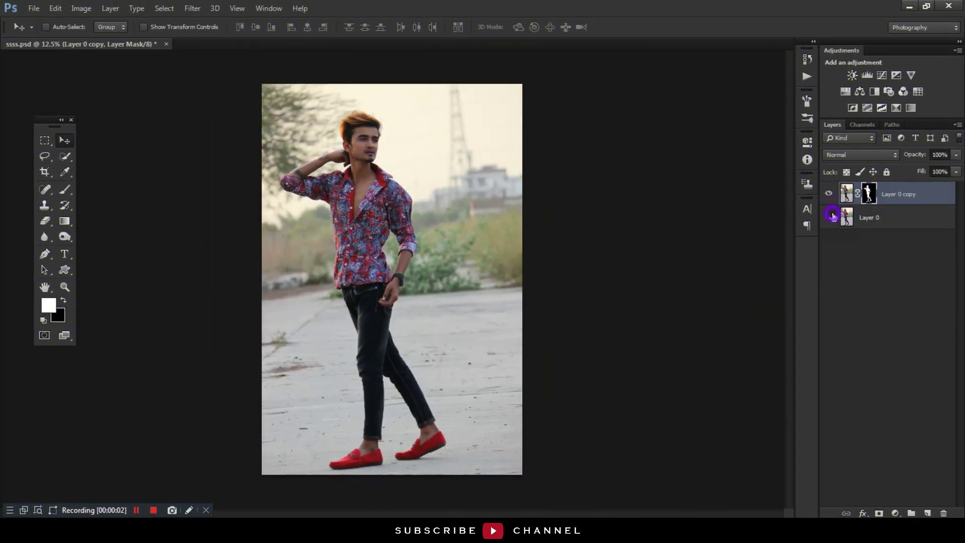
{"action": "left_click", "coordinate": [829, 193], "text": "alt"}
{"action": "left_click", "coordinate": [829, 217]}
{"action": "left_click_drag", "start_coordinate": [865, 201], "coordinate": [837, 217]}
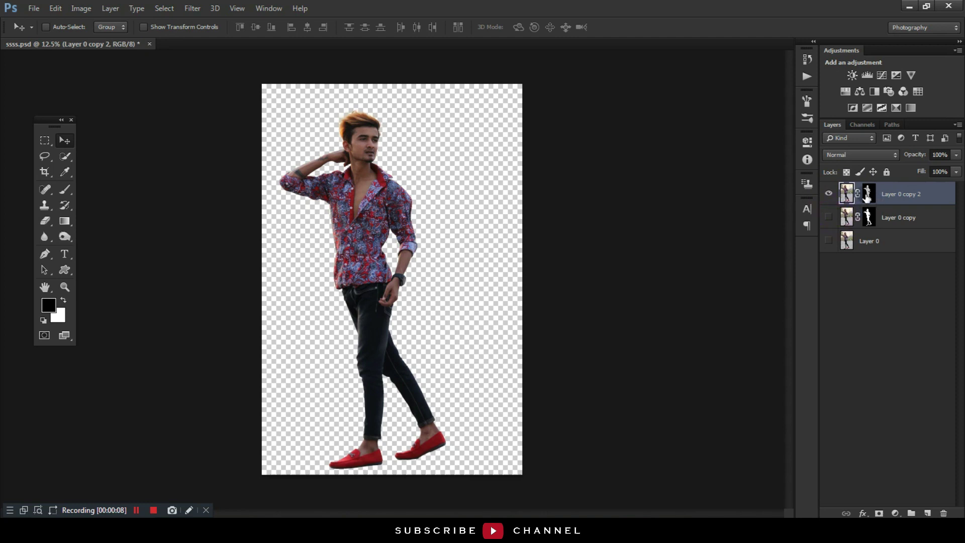
Apply the layer mask, then in Camera Raw lower highlights and whites, lift shadows, and darken blacks.
{"action": "right_click", "coordinate": [868, 194]}
{"action": "left_click", "coordinate": [861, 231]}
{"action": "left_click", "coordinate": [193, 8]}
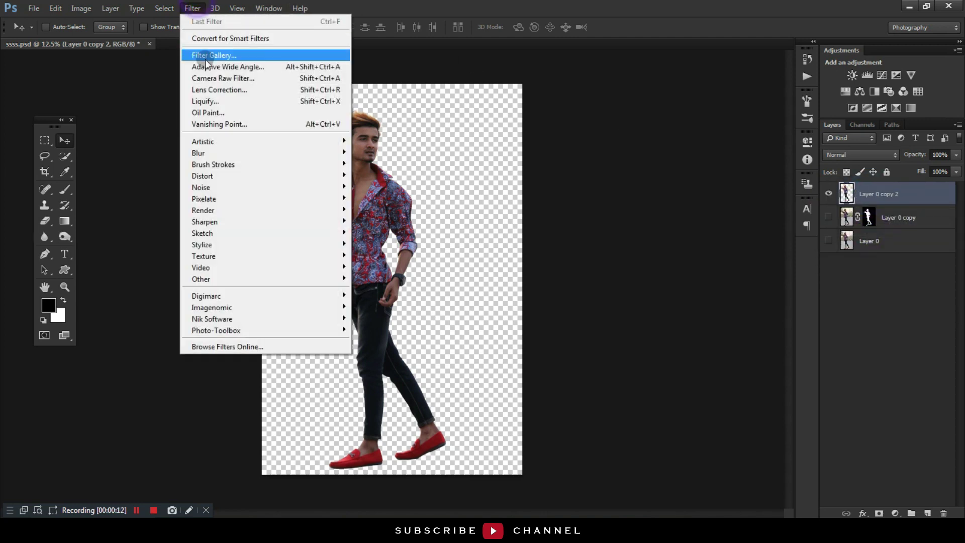
{"action": "left_click", "coordinate": [211, 77]}
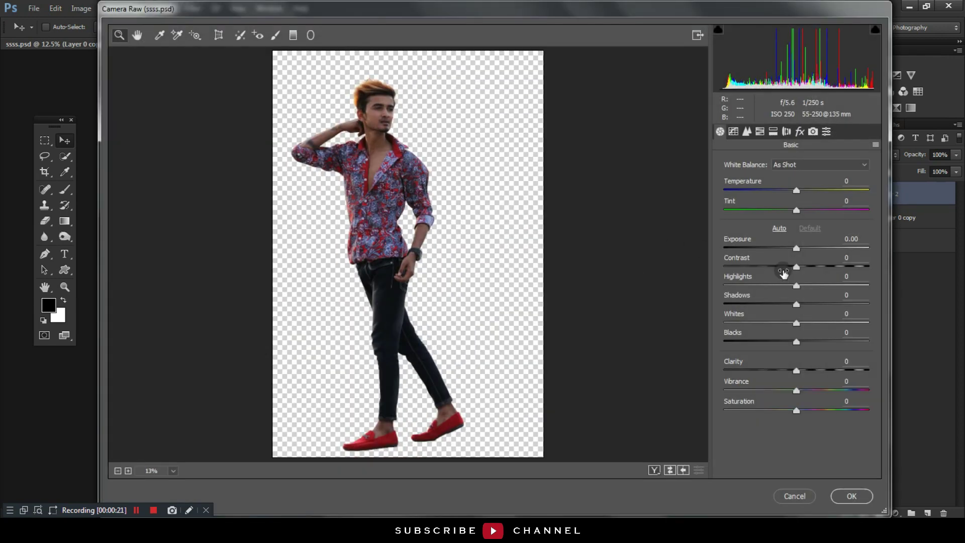
{"action": "left_click_drag", "start_coordinate": [754, 284], "coordinate": [760, 285]}
{"action": "mouse_move", "coordinate": [796, 323]}
{"action": "left_mouse_down"}
{"action": "mouse_move", "coordinate": [771, 323]}
{"action": "mouse_move", "coordinate": [842, 304]}
{"action": "left_mouse_up"}
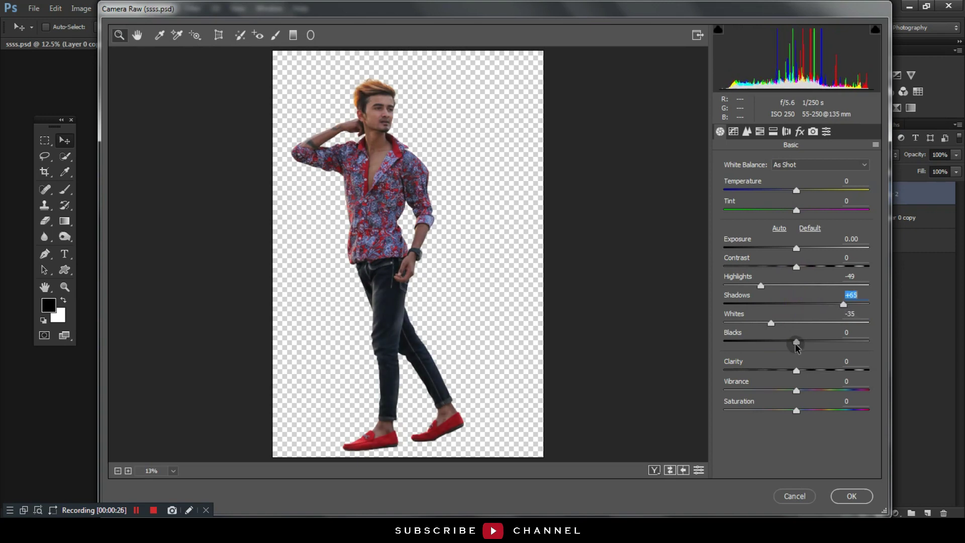
{"action": "mouse_move", "coordinate": [796, 343]}
{"action": "left_mouse_down"}
{"action": "mouse_move", "coordinate": [784, 342]}
{"action": "mouse_move", "coordinate": [810, 371]}
{"action": "left_mouse_up"}
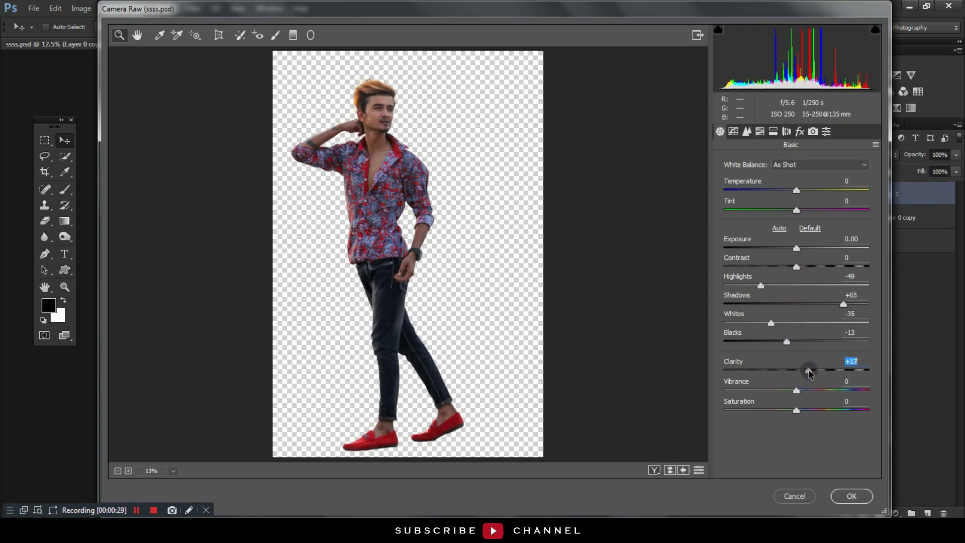
In HSL, lighten the oranges and reds and reduce the yellows' saturation.
{"action": "left_click", "coordinate": [760, 132]}
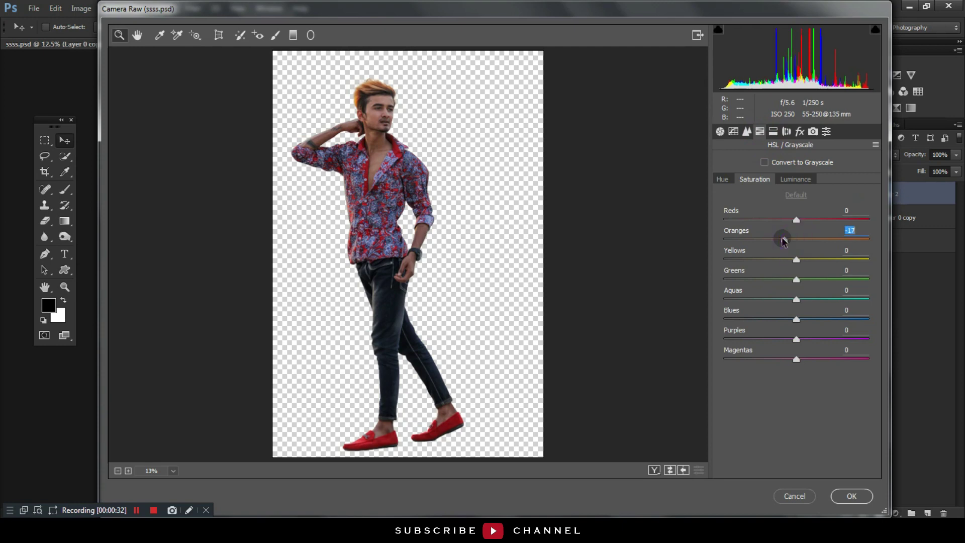
{"action": "left_click", "coordinate": [794, 180]}
{"action": "left_click", "coordinate": [796, 239]}
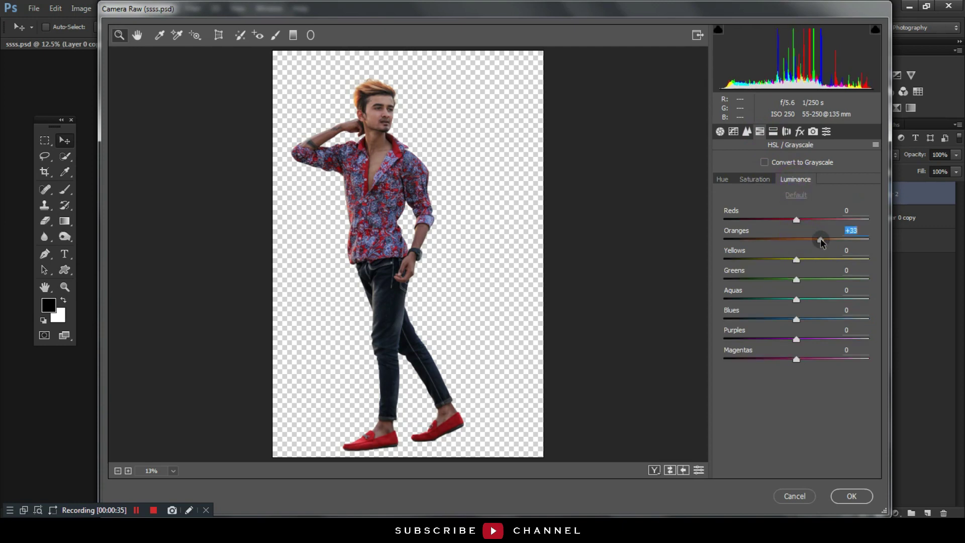
{"action": "left_click_drag", "start_coordinate": [797, 220], "coordinate": [810, 229]}
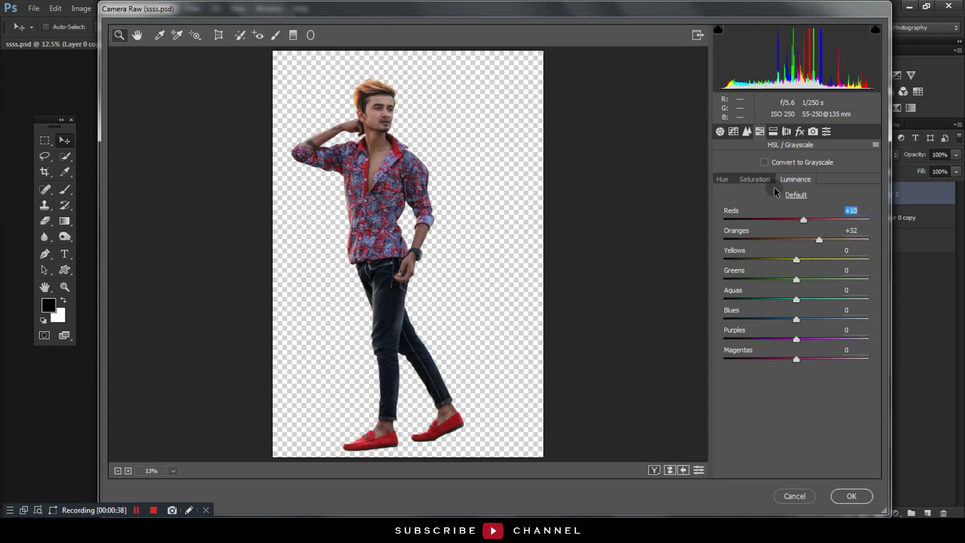
{"action": "left_click", "coordinate": [754, 179]}
{"action": "left_click_drag", "start_coordinate": [740, 253], "coordinate": [756, 251]}
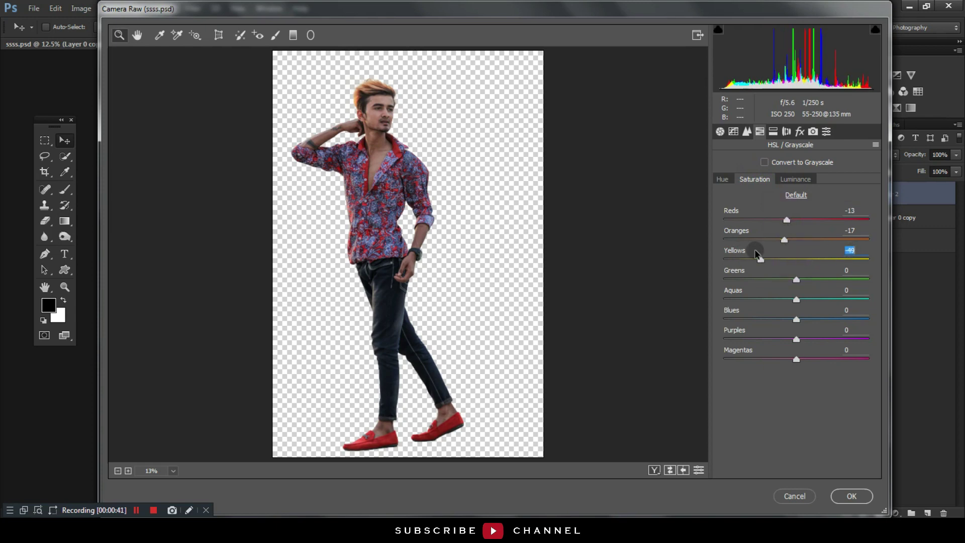
{"action": "left_click", "coordinate": [723, 180]}
Set sharpening to 12, highlights to -30, shadows up to +73, and apply the Camera Raw grade.
{"action": "left_click", "coordinate": [746, 131]}
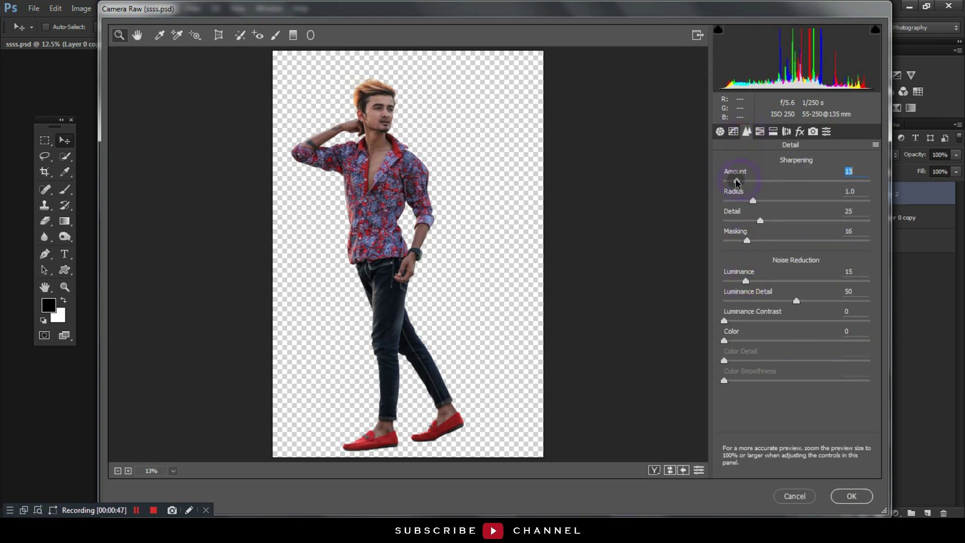
{"action": "left_click_drag", "start_coordinate": [737, 183], "coordinate": [736, 180]}
{"action": "left_click", "coordinate": [748, 281]}
{"action": "left_click", "coordinate": [720, 131]}
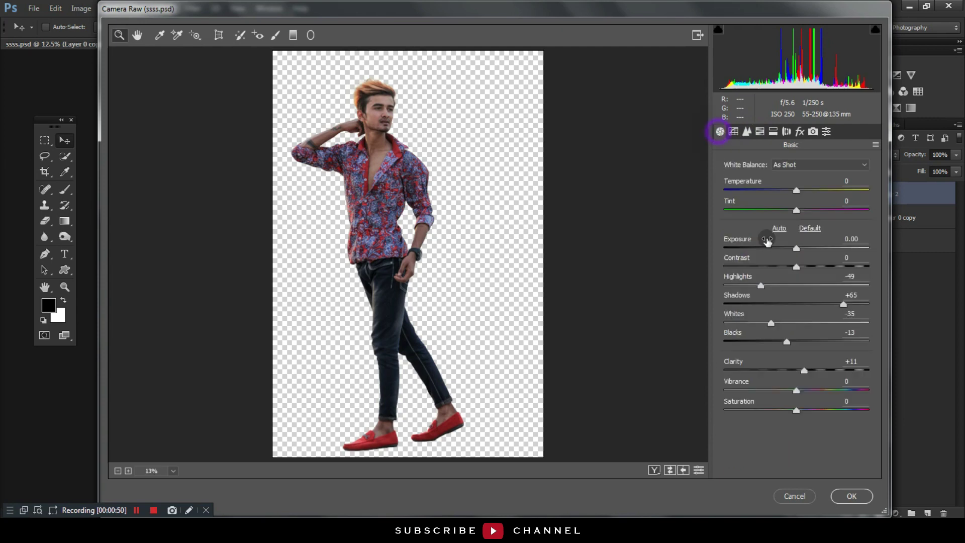
{"action": "left_click_drag", "start_coordinate": [765, 285], "coordinate": [775, 285]}
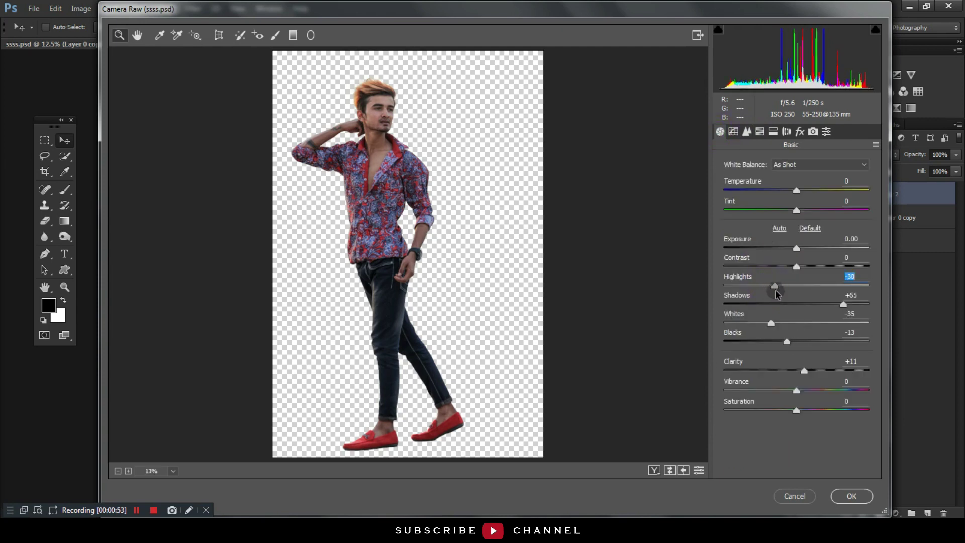
{"action": "left_click_drag", "start_coordinate": [844, 305], "coordinate": [852, 307]}
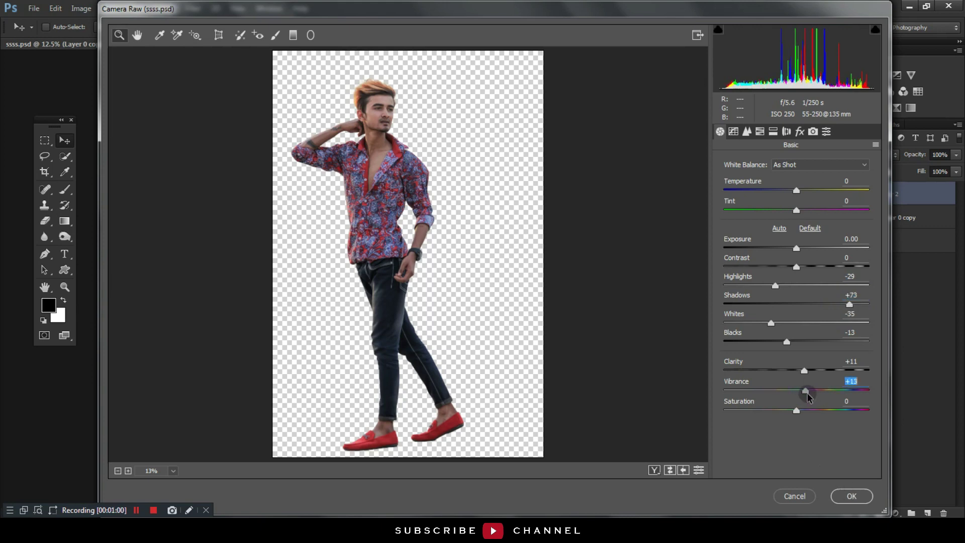
{"action": "left_click", "coordinate": [850, 496]}
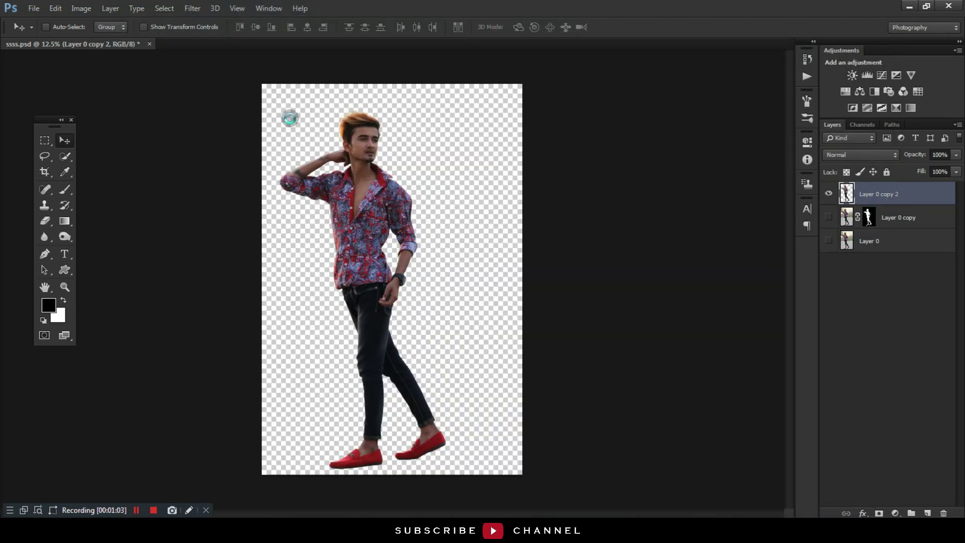
Toggle the graded layer's visibility to compare the figure before and after grading.
{"action": "left_click", "coordinate": [139, 509]}
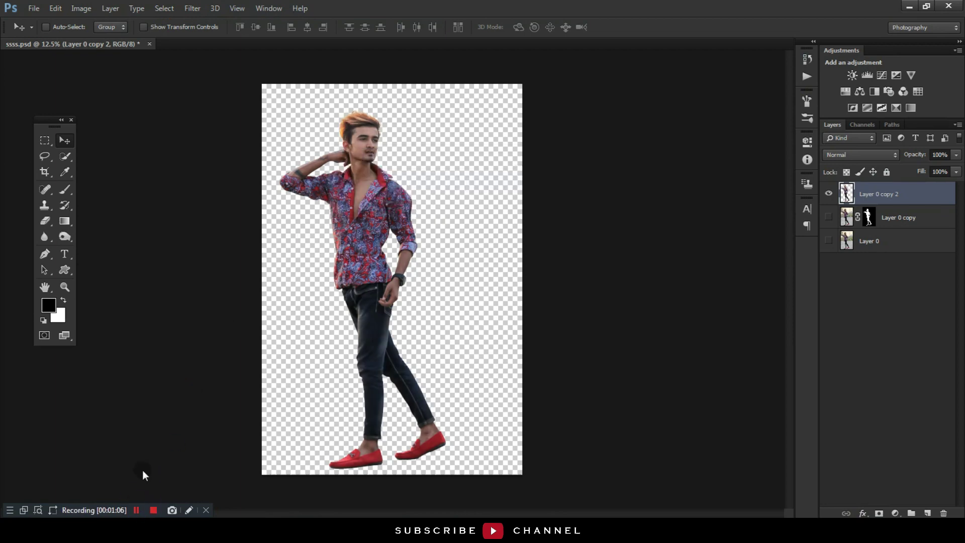
{"action": "left_click", "coordinate": [828, 193]}
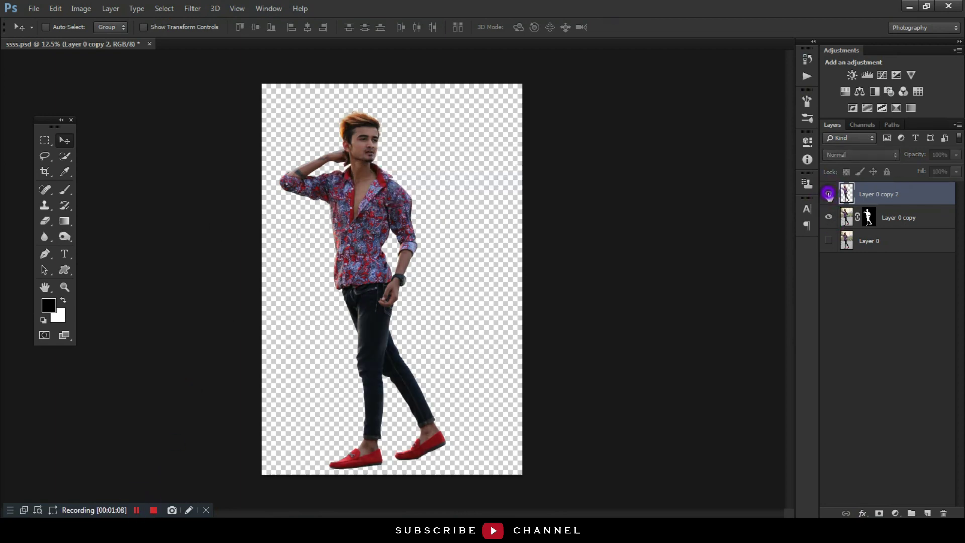
{"action": "left_click", "coordinate": [828, 193]}
Bring the josh-gordon desert photo from New folder into Photoshop and into ssss.psd.
{"action": "left_click", "coordinate": [910, 6]}
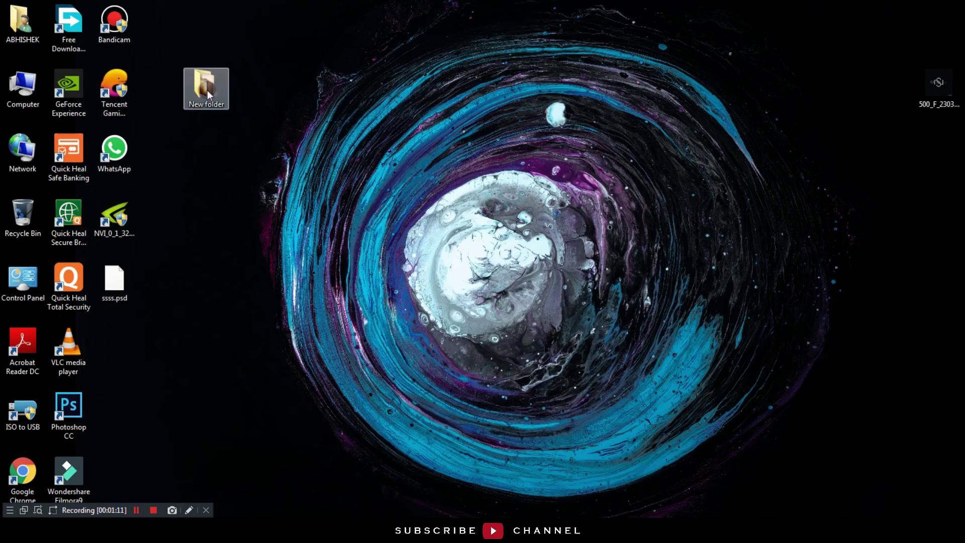
{"action": "double_click", "coordinate": [205, 86]}
{"action": "mouse_move", "coordinate": [629, 280]}
{"action": "left_mouse_down"}
{"action": "mouse_move", "coordinate": [279, 500]}
{"action": "mouse_move", "coordinate": [407, 7]}
{"action": "left_mouse_up"}
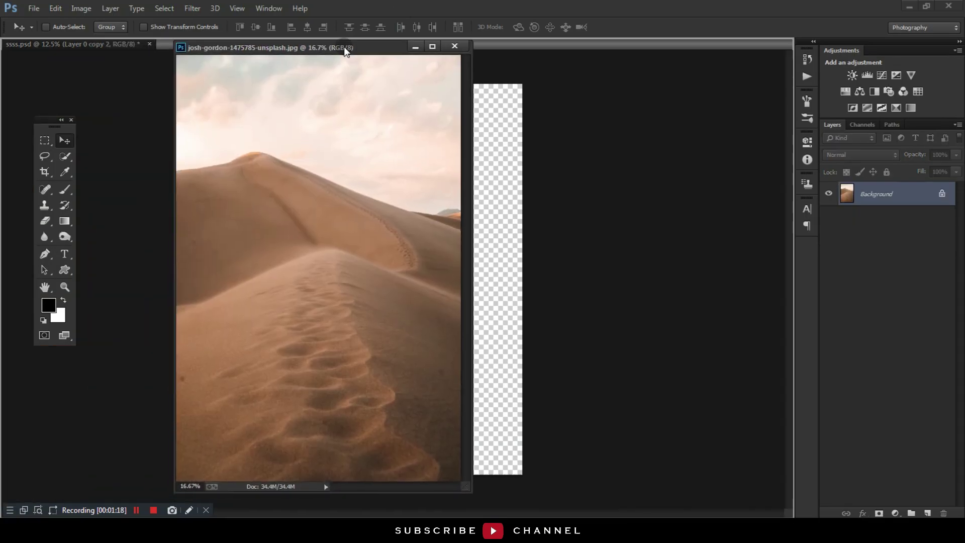
{"action": "left_click_drag", "start_coordinate": [172, 59], "coordinate": [344, 46]}
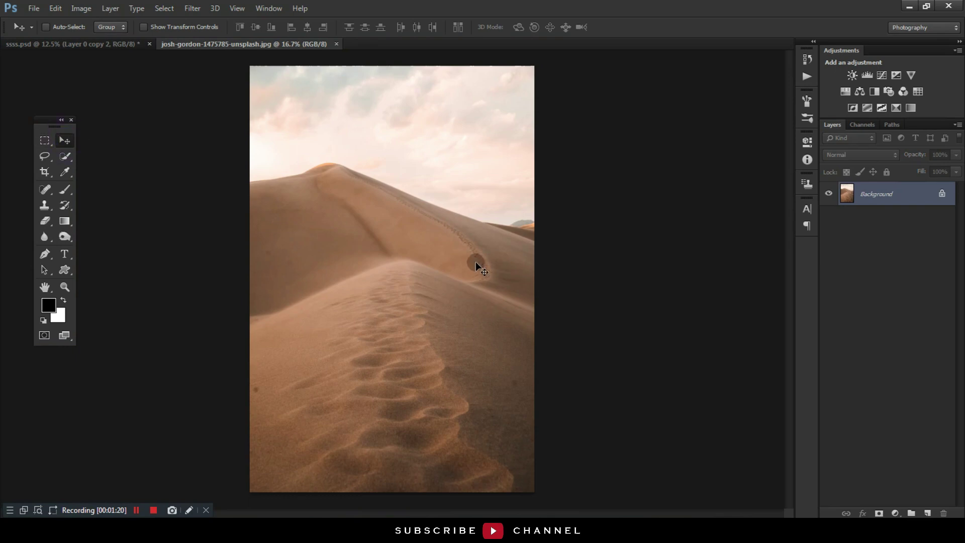
{"action": "mouse_move", "coordinate": [138, 49]}
{"action": "left_mouse_down"}
{"action": "mouse_move", "coordinate": [424, 147]}
{"action": "mouse_move", "coordinate": [413, 144]}
{"action": "mouse_move", "coordinate": [455, 272]}
{"action": "left_mouse_up"}
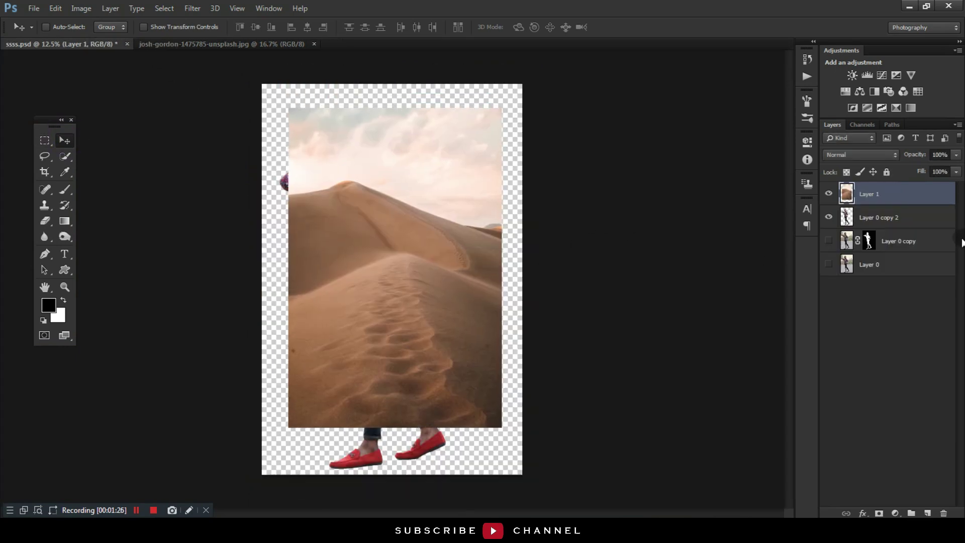
Move the desert layer beneath the man and scale it to fill the canvas.
{"action": "left_click_drag", "start_coordinate": [902, 199], "coordinate": [944, 230]}
{"action": "key", "text": "ctrl+t"}
{"action": "mouse_move", "coordinate": [501, 108]}
{"action": "left_mouse_down"}
{"action": "mouse_move", "coordinate": [632, 53]}
{"action": "mouse_move", "coordinate": [565, 97]}
{"action": "left_mouse_up"}
{"action": "mouse_move", "coordinate": [427, 225]}
{"action": "left_mouse_down"}
{"action": "mouse_move", "coordinate": [394, 231]}
{"action": "mouse_move", "coordinate": [394, 257]}
{"action": "left_mouse_up"}
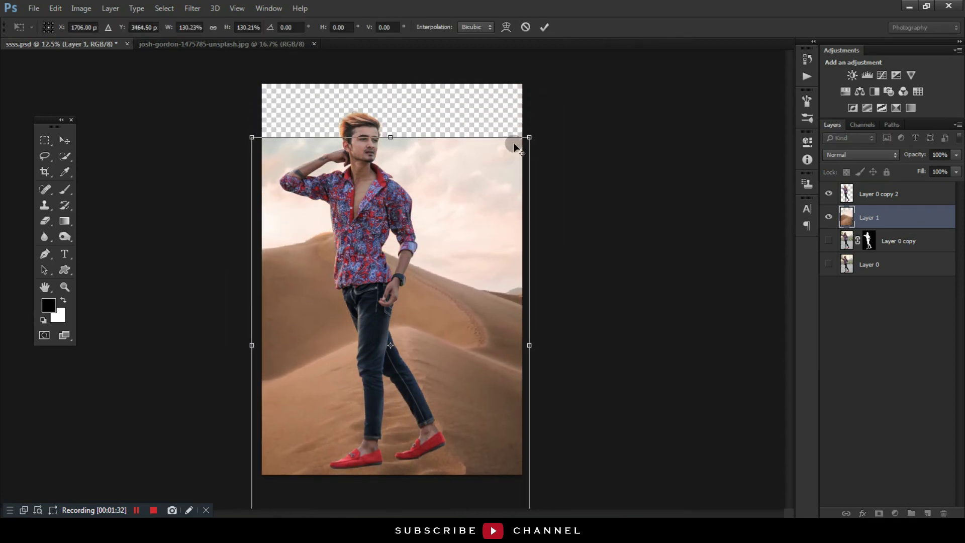
{"action": "left_click_drag", "start_coordinate": [515, 146], "coordinate": [570, 122]}
{"action": "left_click_drag", "start_coordinate": [482, 266], "coordinate": [483, 288]}
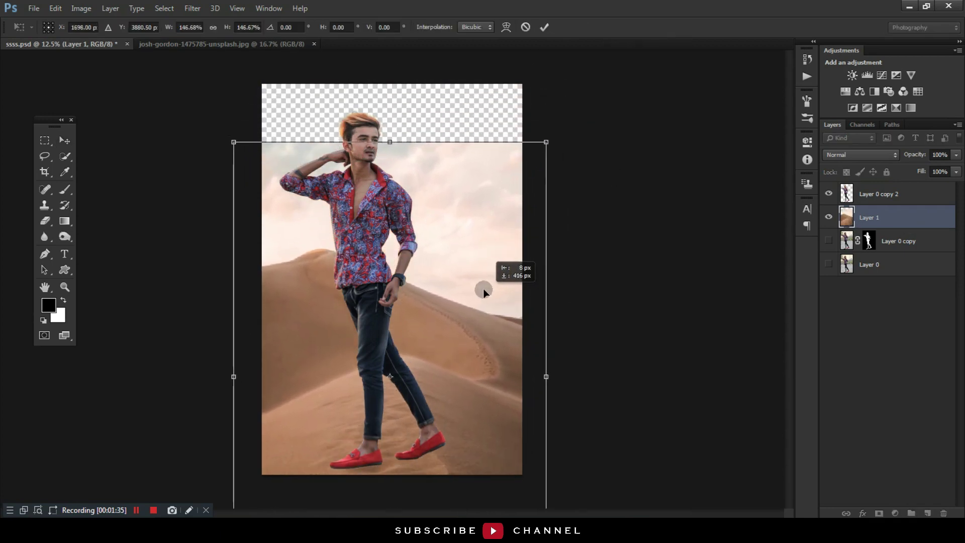
{"action": "left_click_drag", "start_coordinate": [546, 143], "coordinate": [532, 134]}
{"action": "left_click_drag", "start_coordinate": [493, 243], "coordinate": [492, 190]}
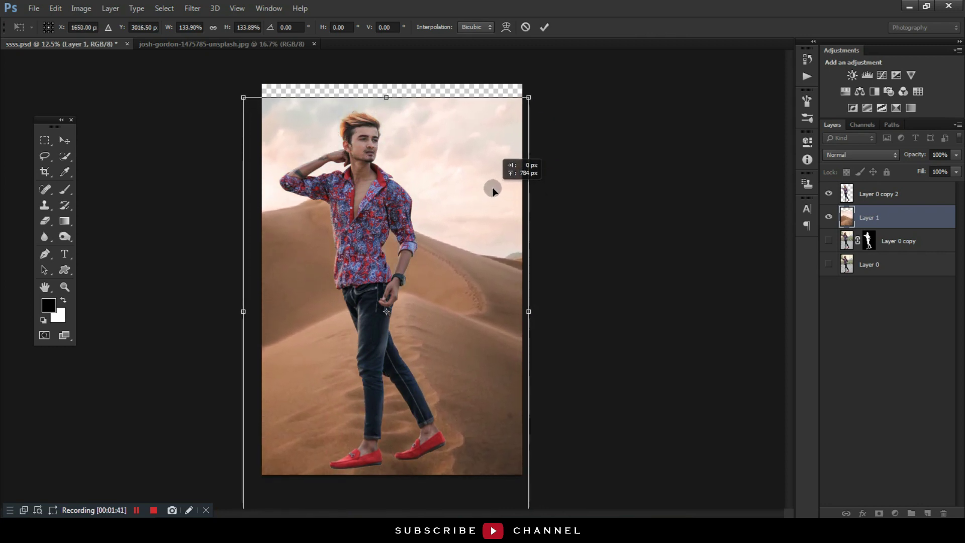
{"action": "key", "text": "Return"}
Shrink the man to about 80% and position him on the dune crest.
{"action": "left_click", "coordinate": [905, 195]}
{"action": "key", "text": "ctrl+t"}
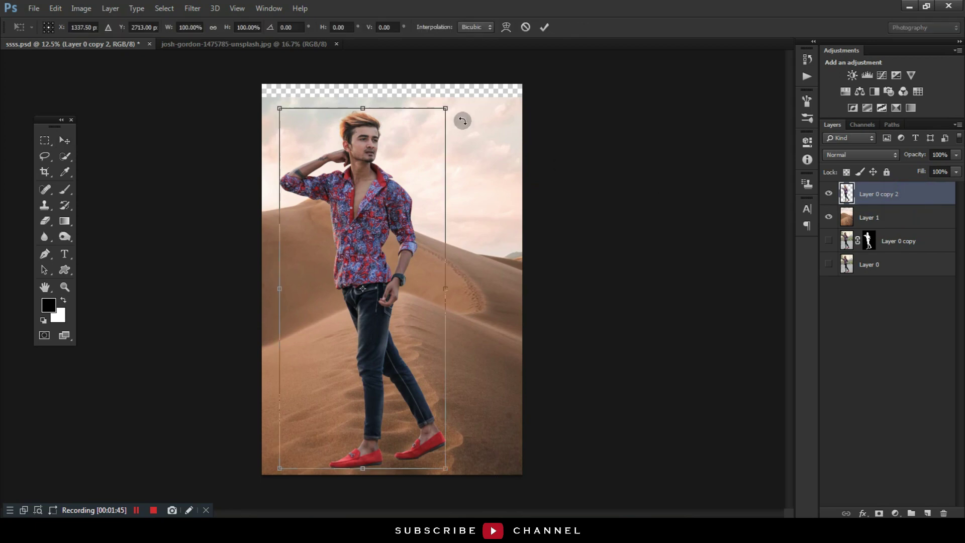
{"action": "left_click_drag", "start_coordinate": [445, 108], "coordinate": [423, 144]}
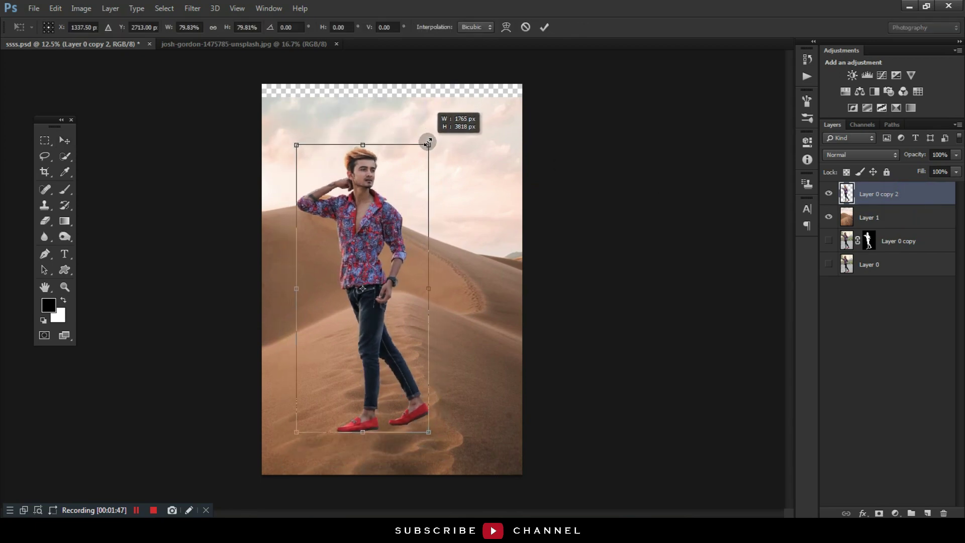
{"action": "mouse_move", "coordinate": [356, 247]}
{"action": "left_mouse_down"}
{"action": "mouse_move", "coordinate": [385, 200]}
{"action": "mouse_move", "coordinate": [379, 208]}
{"action": "mouse_move", "coordinate": [424, 221]}
{"action": "left_mouse_up"}
{"action": "key", "text": "Return"}
{"action": "left_click", "coordinate": [907, 225], "text": "ctrl"}
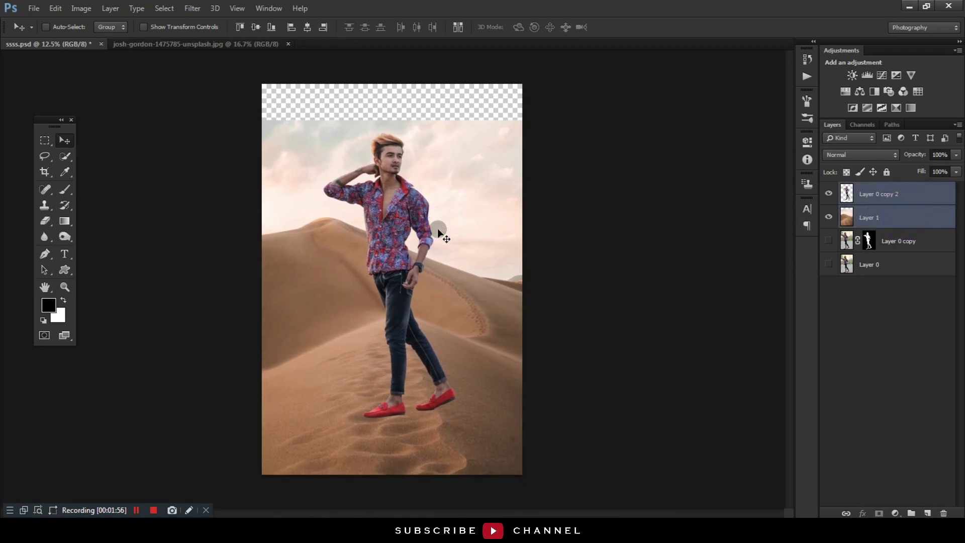
On the desert layer, select the top sky band and stretch it upward twice.
{"action": "left_click", "coordinate": [926, 224]}
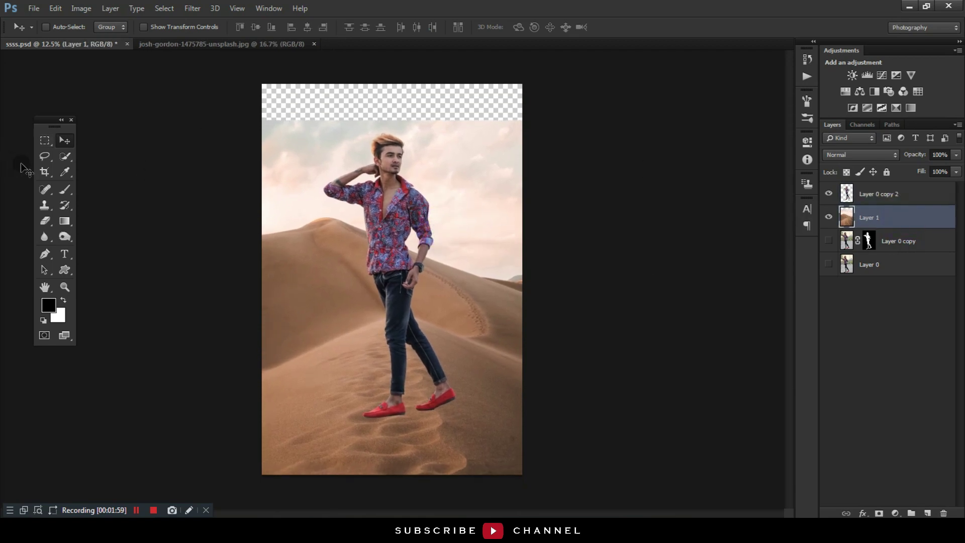
{"action": "left_click", "coordinate": [45, 141]}
{"action": "left_click_drag", "start_coordinate": [298, 113], "coordinate": [533, 148]}
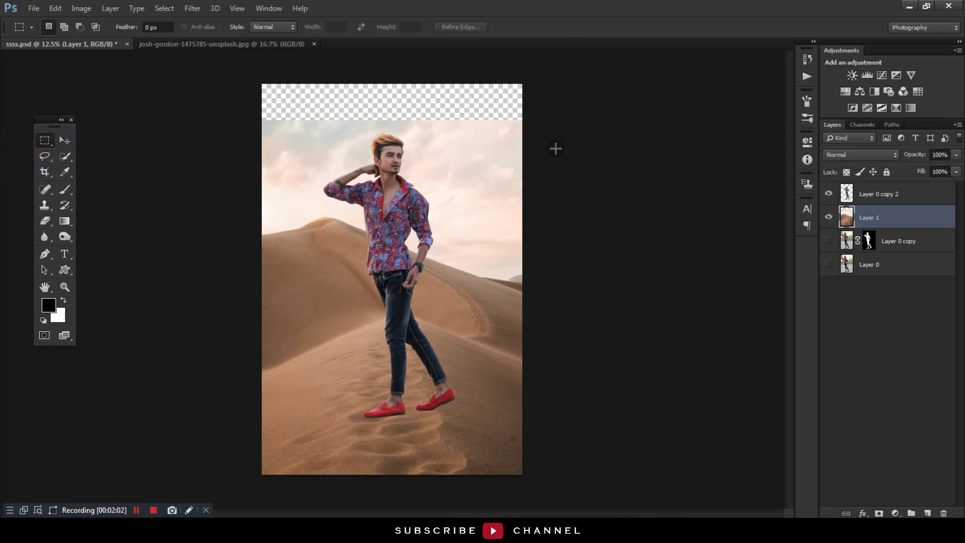
{"action": "key", "text": "ctrl+t"}
{"action": "left_click_drag", "start_coordinate": [388, 81], "coordinate": [387, 60]}
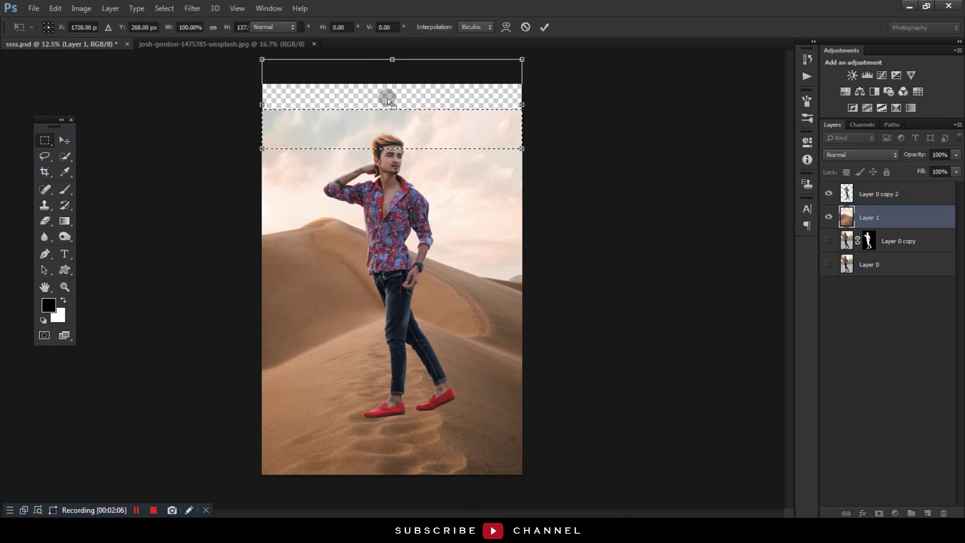
{"action": "key", "text": "Return"}
{"action": "left_click_drag", "start_coordinate": [255, 77], "coordinate": [538, 119]}
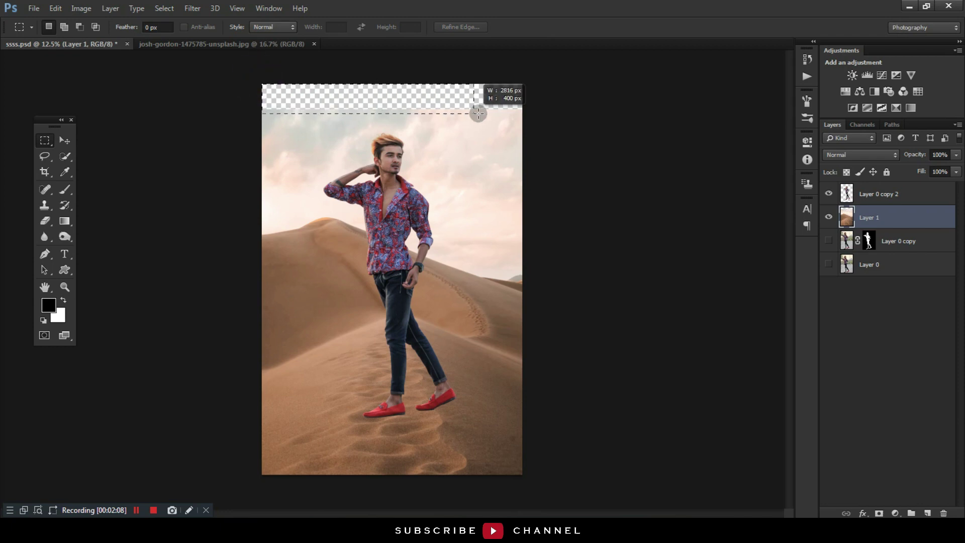
{"action": "key", "text": "ctrl+t"}
{"action": "left_click_drag", "start_coordinate": [392, 84], "coordinate": [391, 65]}
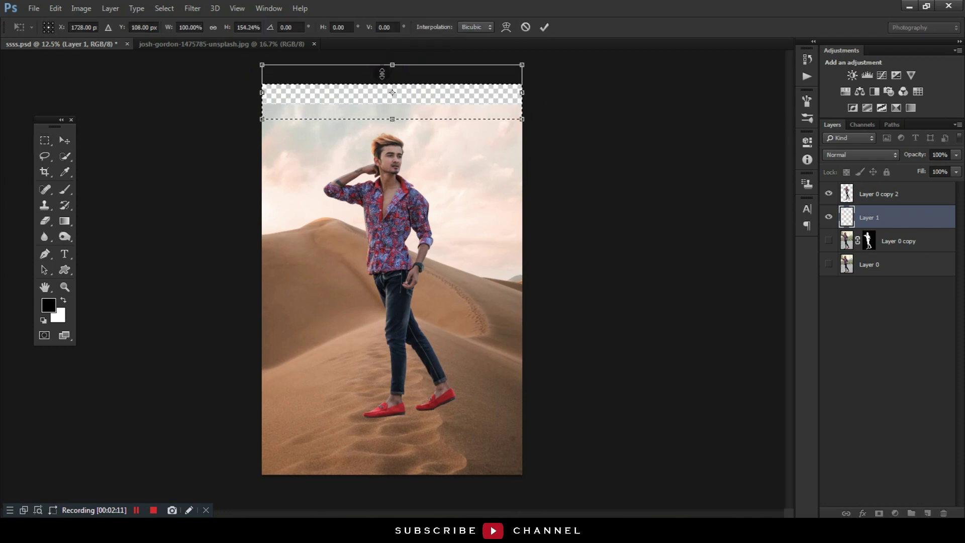
{"action": "left_click", "coordinate": [544, 27]}
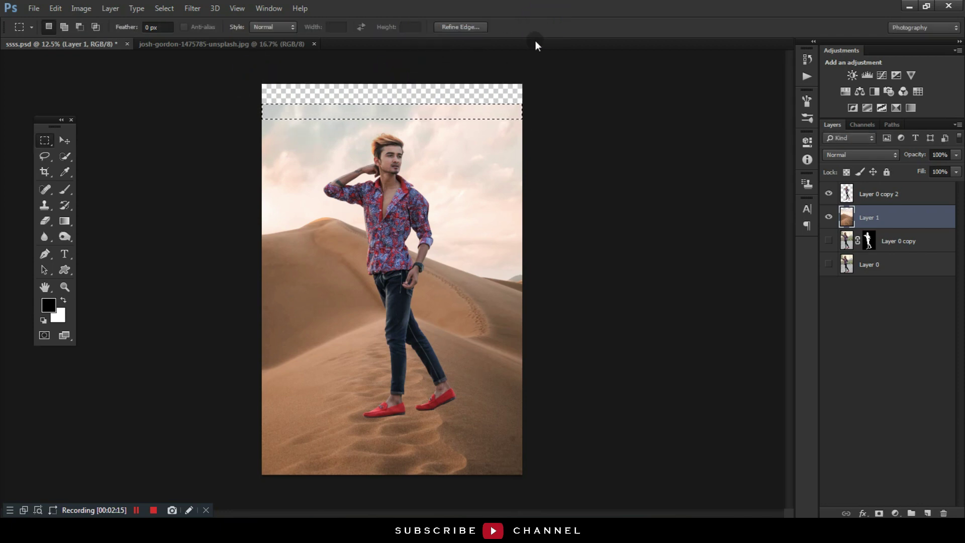
{"action": "left_click", "coordinate": [409, 130]}
Reselect the top sky band and stretch it two more times toward the canvas edge.
{"action": "mouse_move", "coordinate": [260, 81]}
{"action": "left_mouse_down"}
{"action": "mouse_move", "coordinate": [302, 99]}
{"action": "mouse_move", "coordinate": [525, 119]}
{"action": "left_mouse_up"}
{"action": "key", "text": "ctrl+t"}
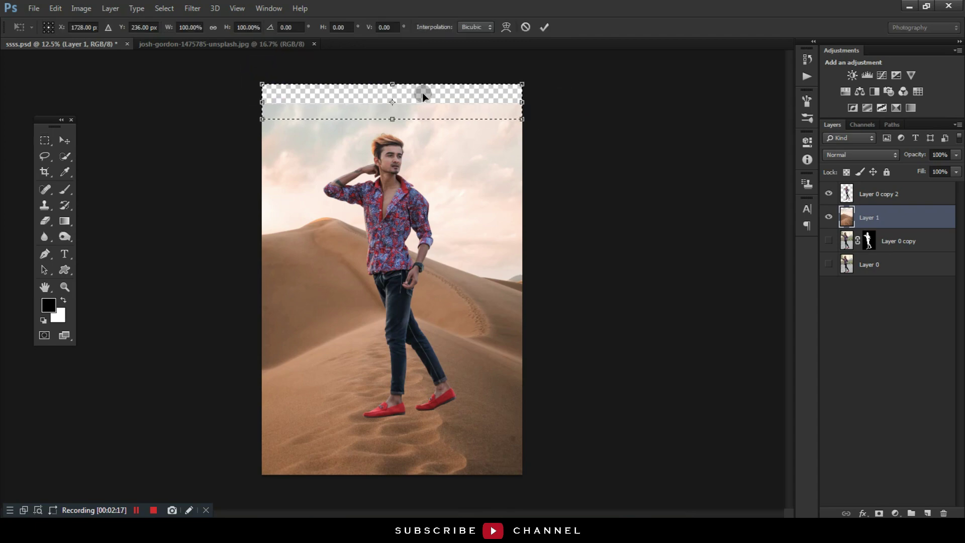
{"action": "mouse_move", "coordinate": [392, 84]}
{"action": "left_mouse_down"}
{"action": "mouse_move", "coordinate": [395, 37]}
{"action": "mouse_move", "coordinate": [394, 99]}
{"action": "left_mouse_up"}
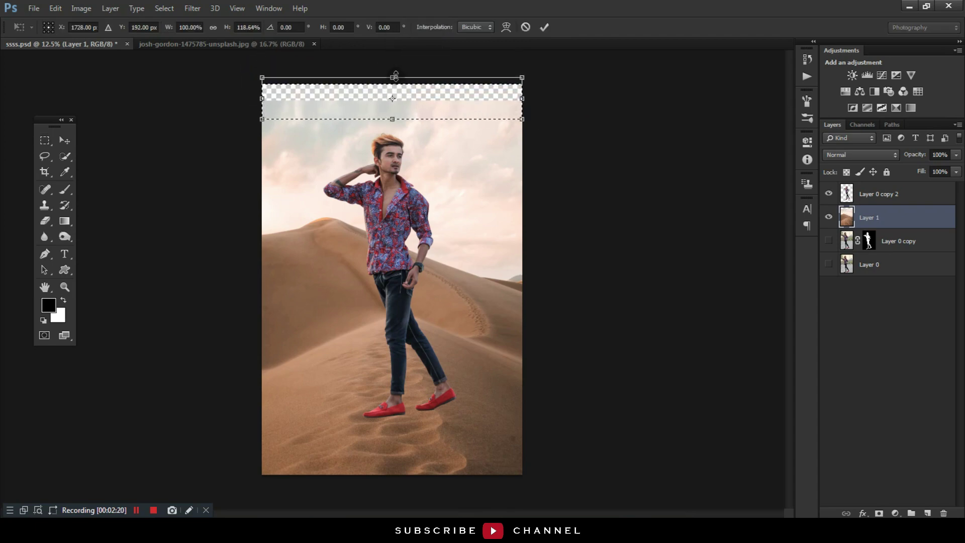
{"action": "key", "text": "Return"}
{"action": "left_click", "coordinate": [256, 75]}
{"action": "left_click_drag", "start_coordinate": [256, 75], "coordinate": [524, 113]}
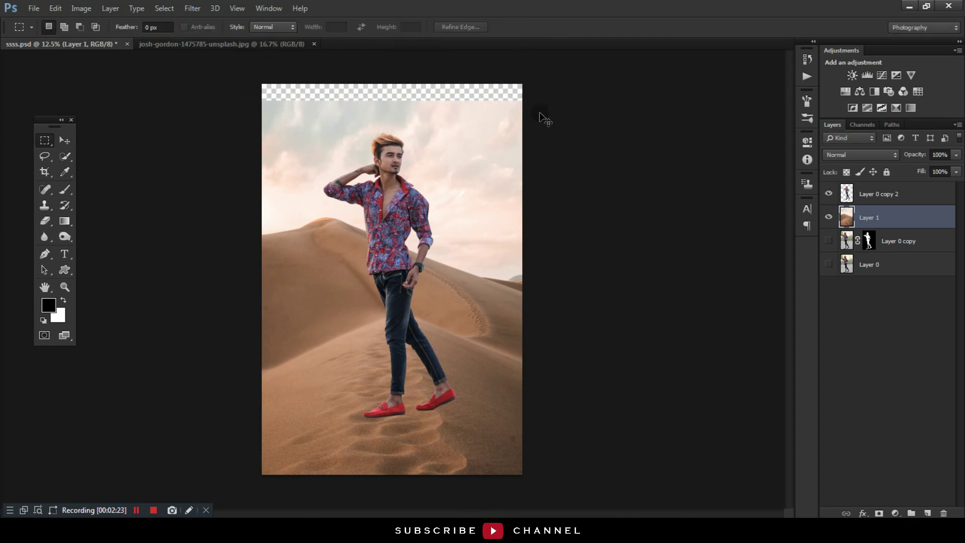
{"action": "key", "text": "ctrl+t"}
{"action": "mouse_move", "coordinate": [392, 87]}
{"action": "left_mouse_down"}
{"action": "mouse_move", "coordinate": [395, 57]}
{"action": "mouse_move", "coordinate": [394, 86]}
{"action": "left_mouse_up"}
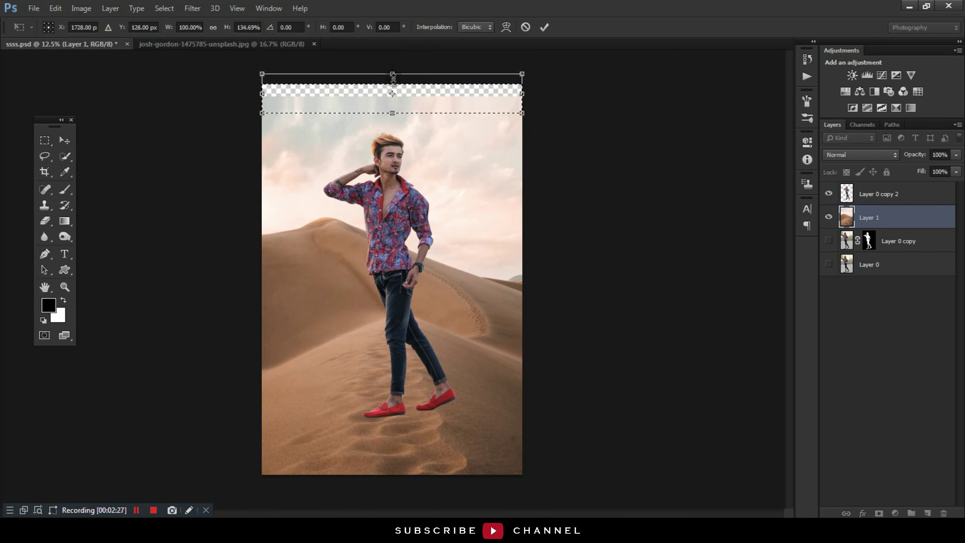
{"action": "key", "text": "Return"}
{"action": "left_click", "coordinate": [323, 136]}
Stretch a full-width sky band up to the canvas top, then move man and desert together.
{"action": "left_click_drag", "start_coordinate": [245, 79], "coordinate": [336, 127]}
{"action": "left_click_drag", "start_coordinate": [391, 140], "coordinate": [576, 133]}
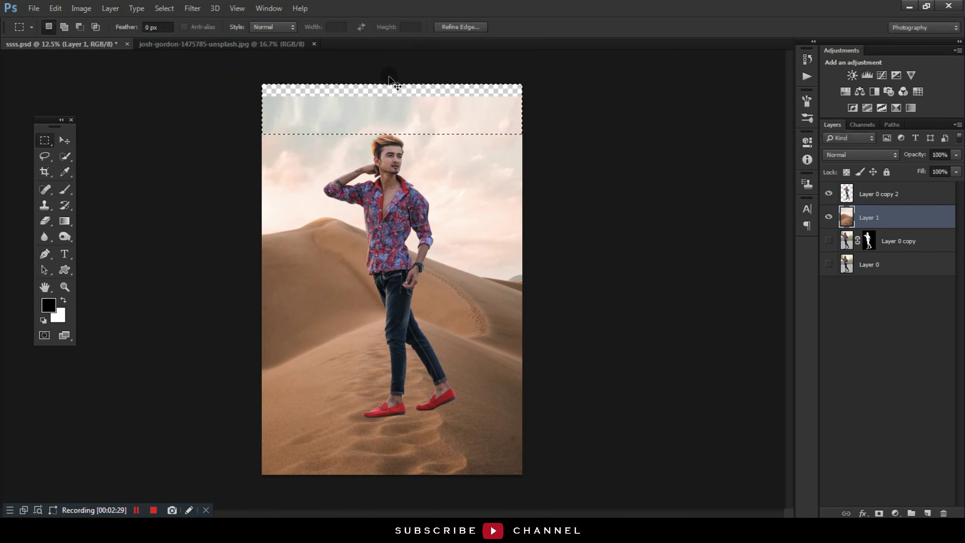
{"action": "key", "text": "ctrl+t"}
{"action": "mouse_move", "coordinate": [392, 84]}
{"action": "left_mouse_down"}
{"action": "mouse_move", "coordinate": [394, 67]}
{"action": "mouse_move", "coordinate": [393, 78]}
{"action": "left_mouse_up"}
{"action": "key", "text": "Return"}
{"action": "key", "text": "l"}
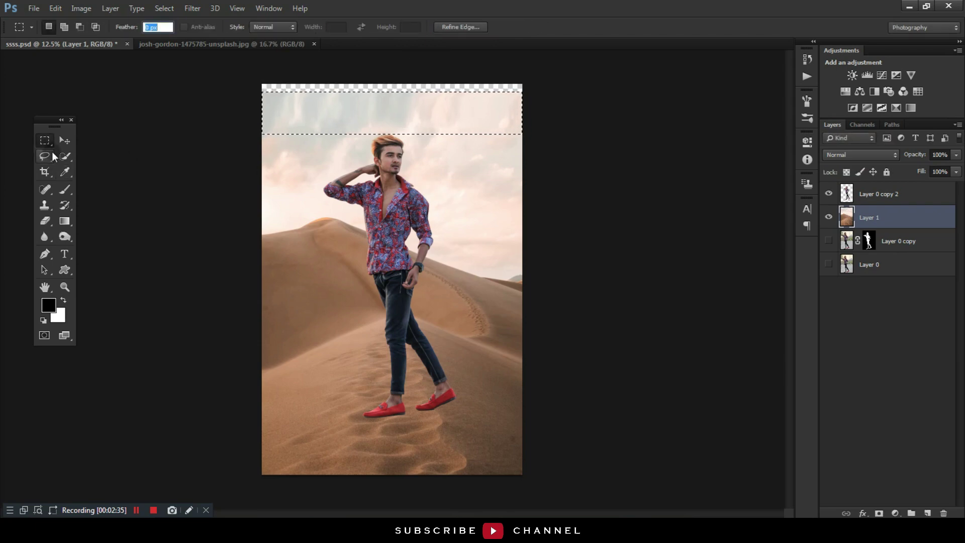
{"action": "key", "text": "ctrl+d"}
{"action": "left_click", "coordinate": [876, 196], "text": "ctrl"}
{"action": "left_click_drag", "start_coordinate": [486, 340], "coordinate": [481, 348]}
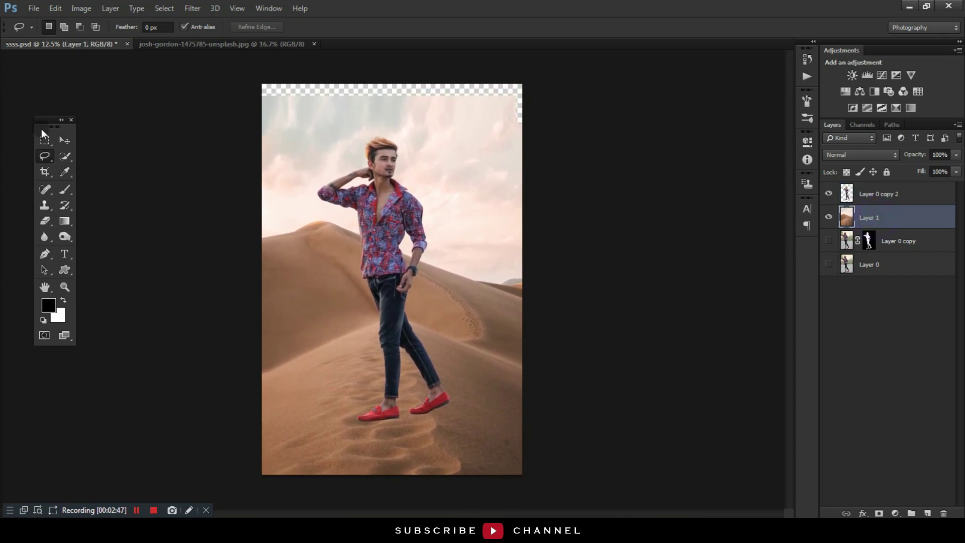
Stretch a top sky strip over the transparent area, then undo that stretch.
{"action": "left_click", "coordinate": [45, 141]}
{"action": "mouse_move", "coordinate": [250, 73]}
{"action": "left_mouse_down"}
{"action": "mouse_move", "coordinate": [592, 112]}
{"action": "mouse_move", "coordinate": [599, 126]}
{"action": "left_mouse_up"}
{"action": "key", "text": "ctrl+t"}
{"action": "left_click_drag", "start_coordinate": [391, 85], "coordinate": [391, 60]}
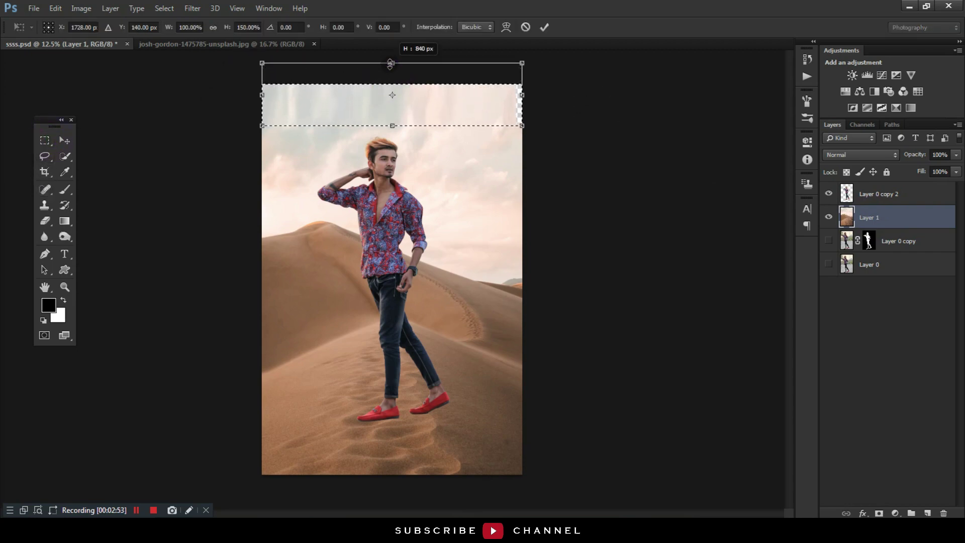
{"action": "key", "text": "Return"}
{"action": "key", "text": "ctrl+d"}
{"action": "key", "text": "ctrl+alt+z"}
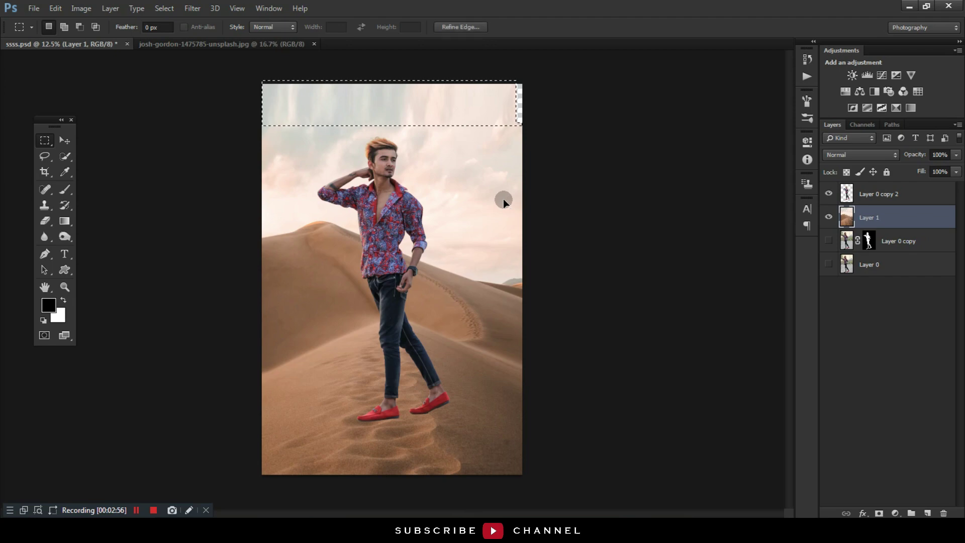
{"action": "key", "text": "ctrl+alt+z"}
{"action": "key", "text": "ctrl+alt+z"}
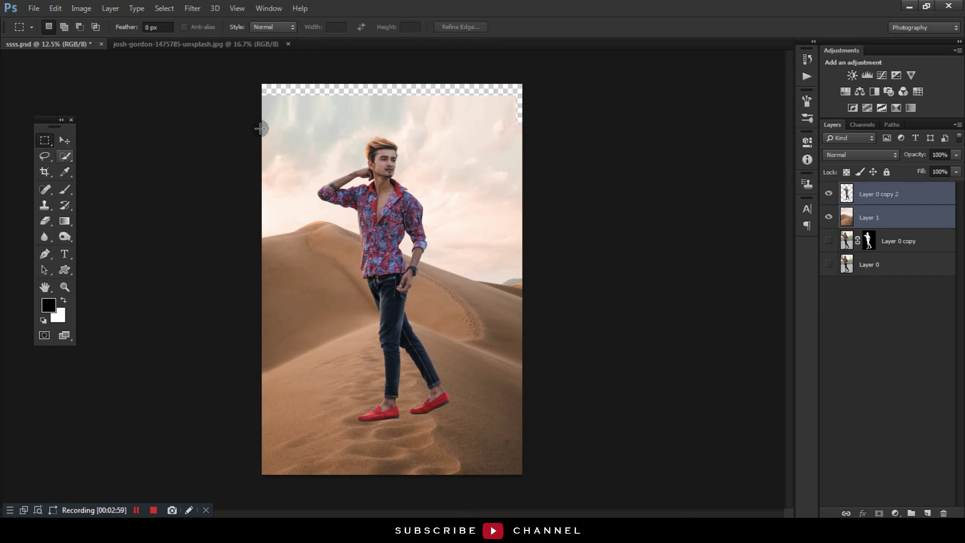
Crop the canvas to trim the empty area along the top.
{"action": "left_click", "coordinate": [44, 172]}
{"action": "left_click_drag", "start_coordinate": [393, 84], "coordinate": [396, 89]}
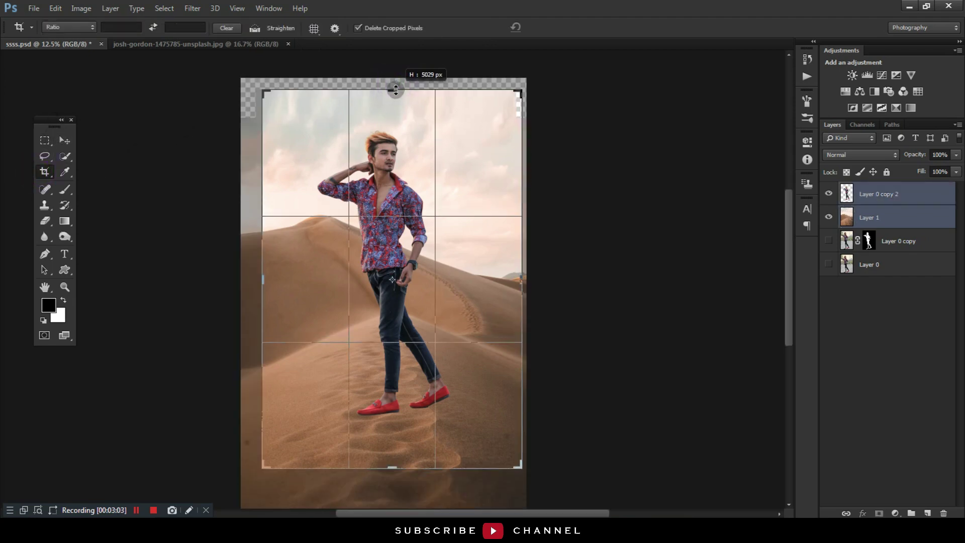
{"action": "key", "text": "Return"}
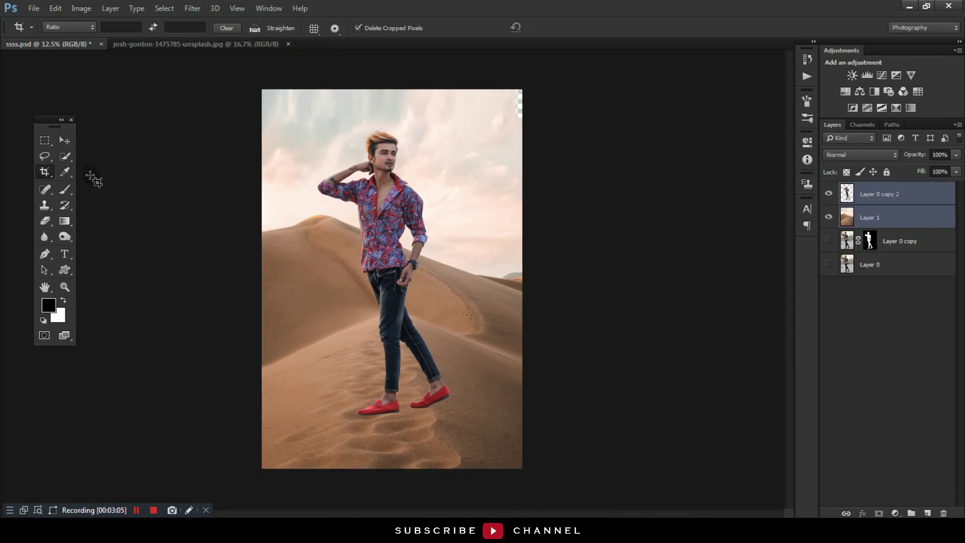
Clone Stamp sky on Layer 1 over the transparent strips at the top-right and top-left.
{"action": "left_click", "coordinate": [47, 206]}
{"action": "left_click", "coordinate": [922, 223]}
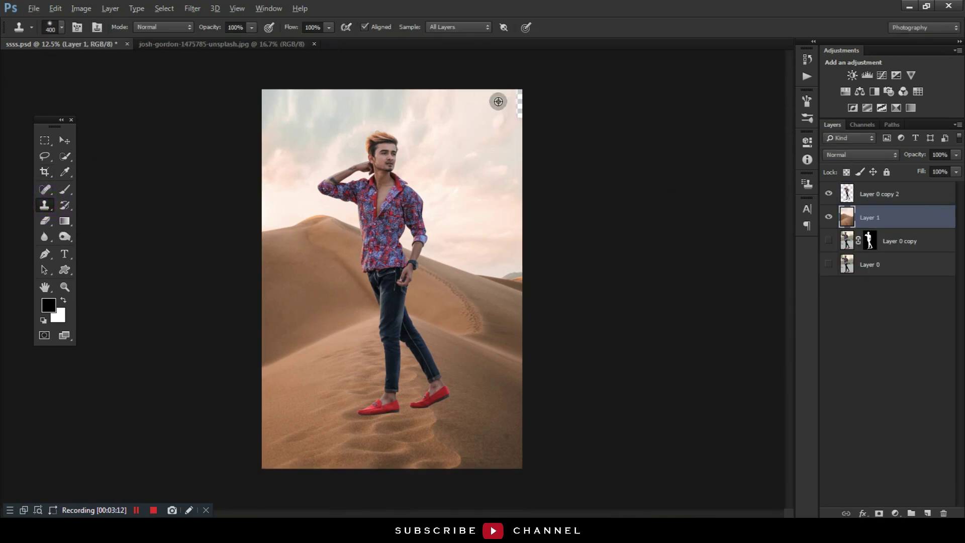
{"action": "left_click", "coordinate": [498, 101], "text": "alt"}
{"action": "left_click_drag", "start_coordinate": [507, 91], "coordinate": [522, 110]}
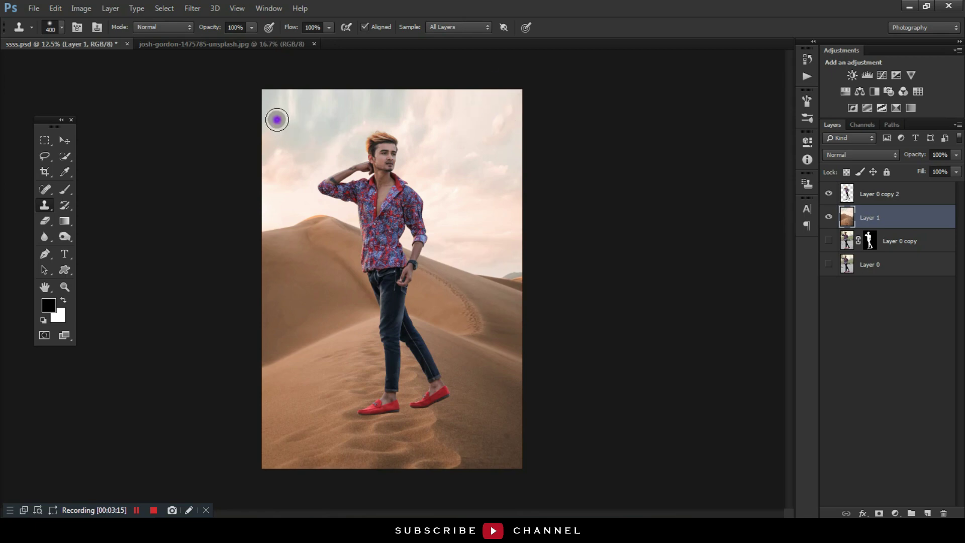
{"action": "left_click_drag", "start_coordinate": [277, 120], "coordinate": [276, 104]}
{"action": "left_click", "coordinate": [468, 118], "text": "alt"}
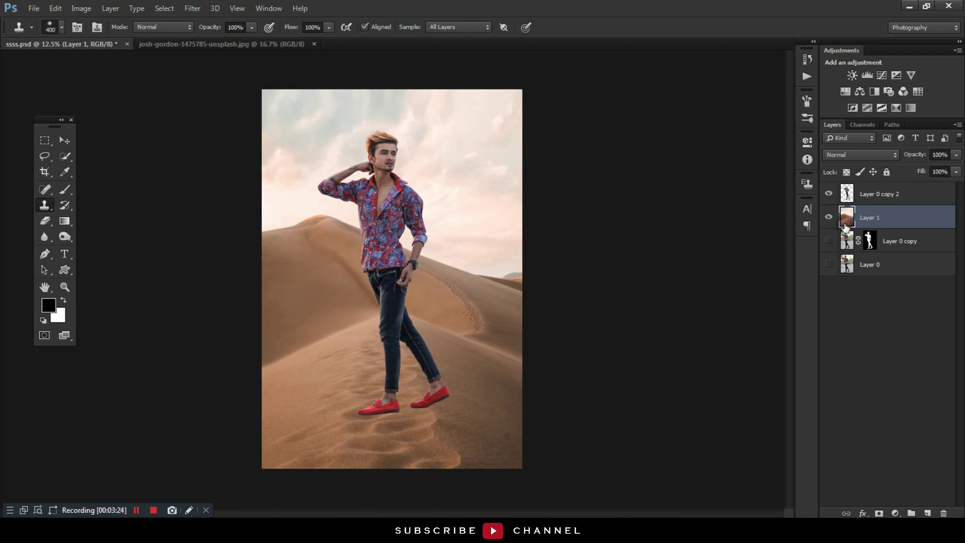
{"action": "left_click", "coordinate": [829, 218]}
Scale the man and desert together to about 102% and nudge them slightly left.
{"action": "left_click", "coordinate": [888, 226], "text": "ctrl"}
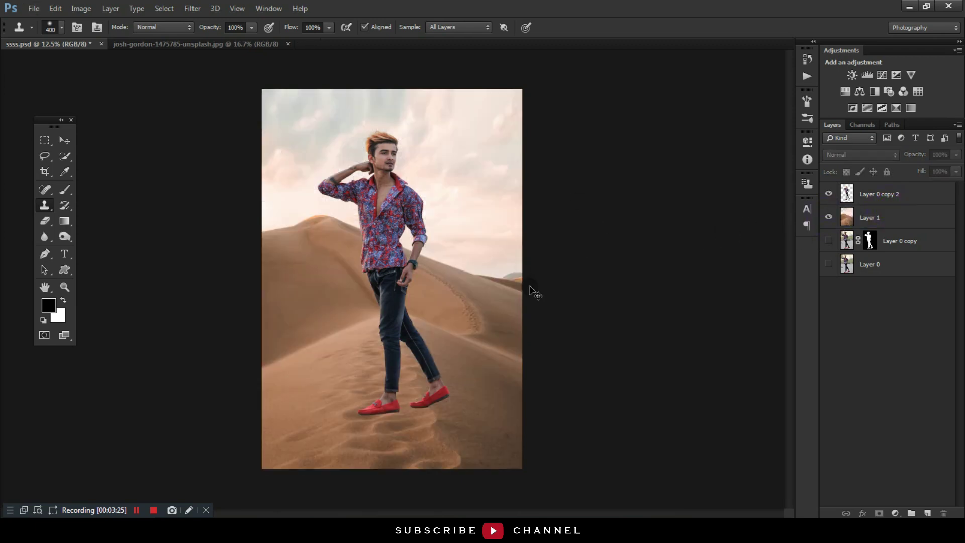
{"action": "left_click", "coordinate": [914, 228], "text": "ctrl"}
{"action": "left_click_drag", "start_coordinate": [470, 246], "coordinate": [477, 244]}
{"action": "key", "text": "ctrl+t"}
{"action": "left_click_drag", "start_coordinate": [525, 460], "coordinate": [528, 466]}
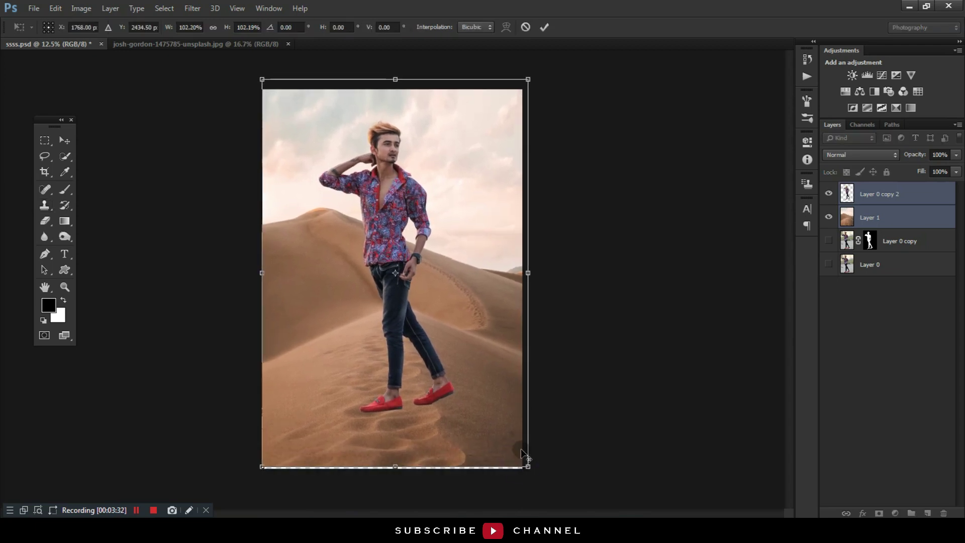
{"action": "left_click_drag", "start_coordinate": [501, 372], "coordinate": [499, 384]}
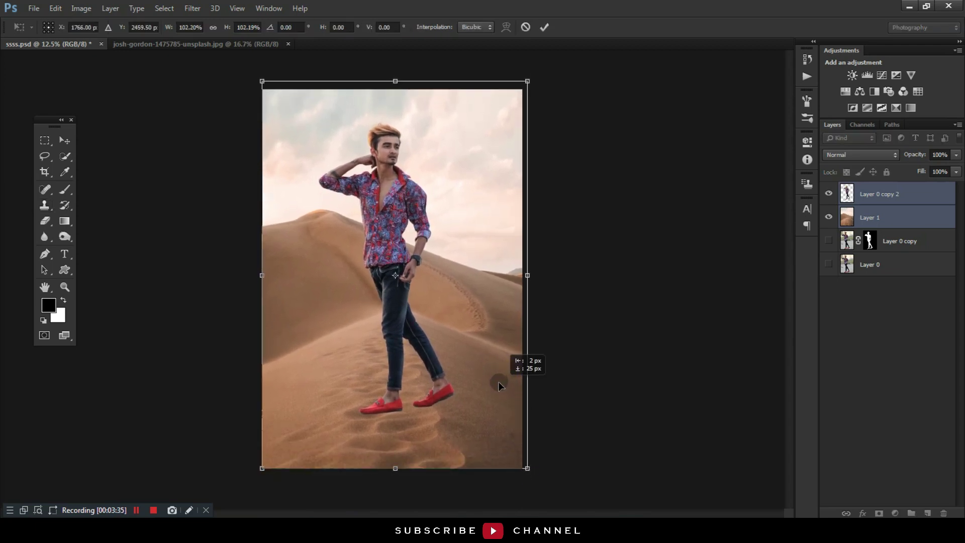
{"action": "key", "text": "shift+Left"}
{"action": "key", "text": "shift+Left"}
{"action": "key", "text": "shift+Left"}
{"action": "key", "text": "shift+Left"}
{"action": "key", "text": "s"}
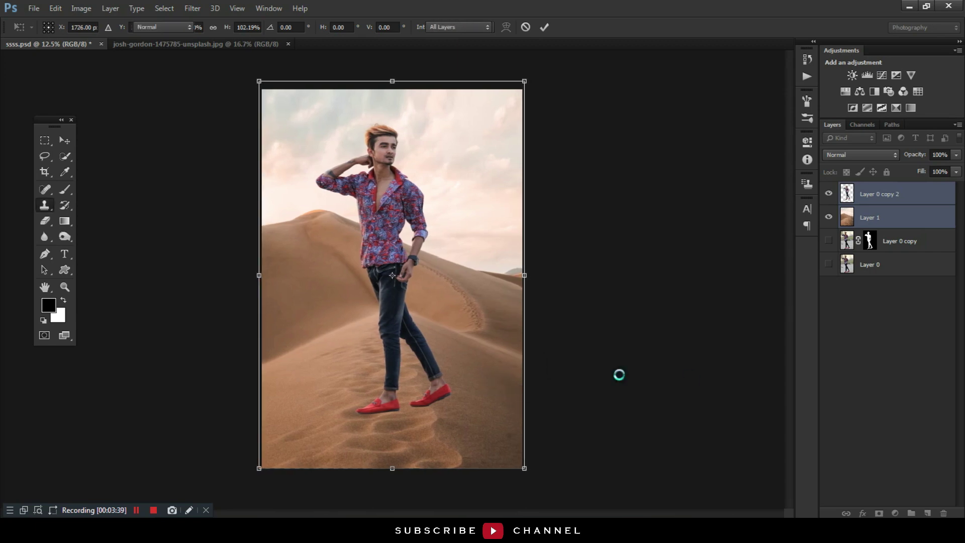
Shrink the man's layer alone to about 95%.
{"action": "left_click", "coordinate": [923, 216]}
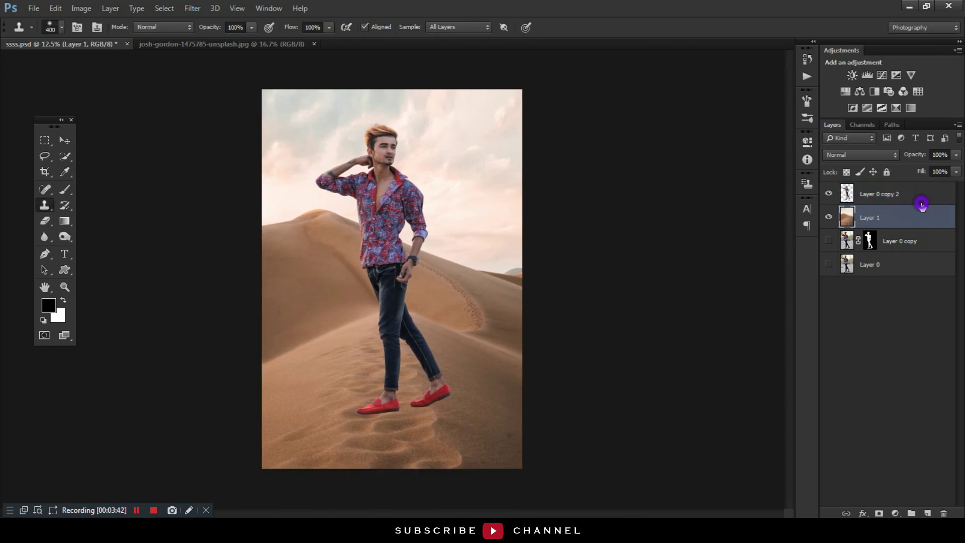
{"action": "left_click", "coordinate": [904, 196]}
{"action": "key", "text": "ctrl+t"}
{"action": "left_click_drag", "start_coordinate": [451, 122], "coordinate": [447, 128]}
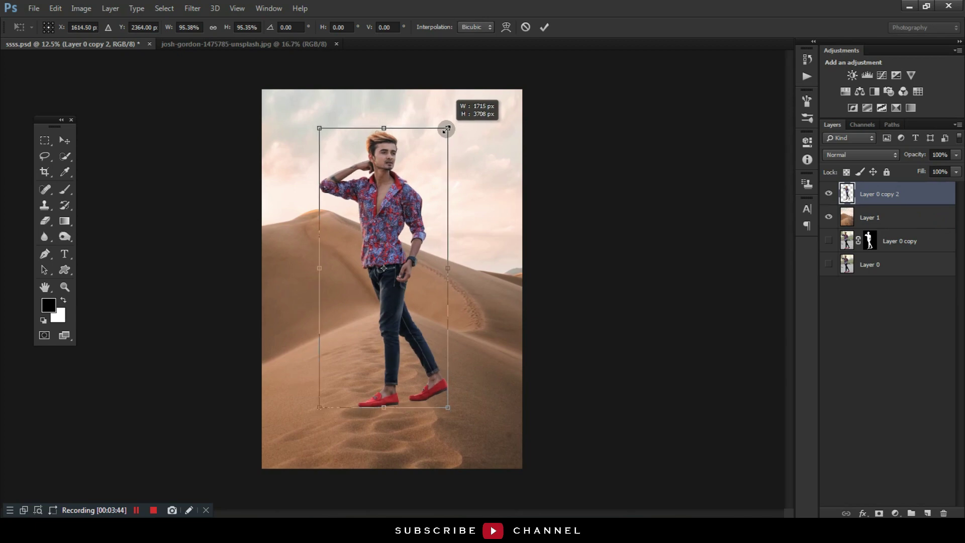
{"action": "key", "text": "Return"}
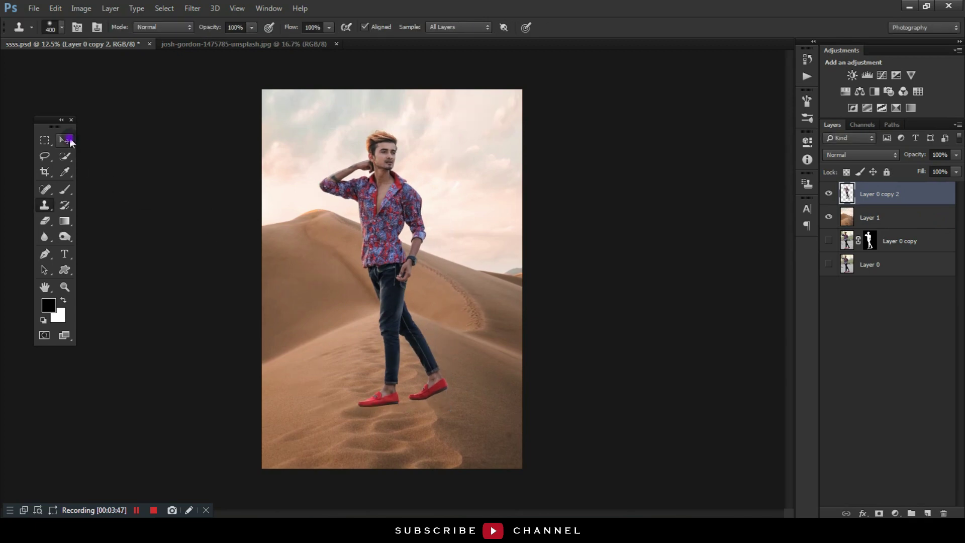
Add Layer 2 and Layer 3 above the man and sample the pale pink sky colour.
{"action": "left_click", "coordinate": [65, 141]}
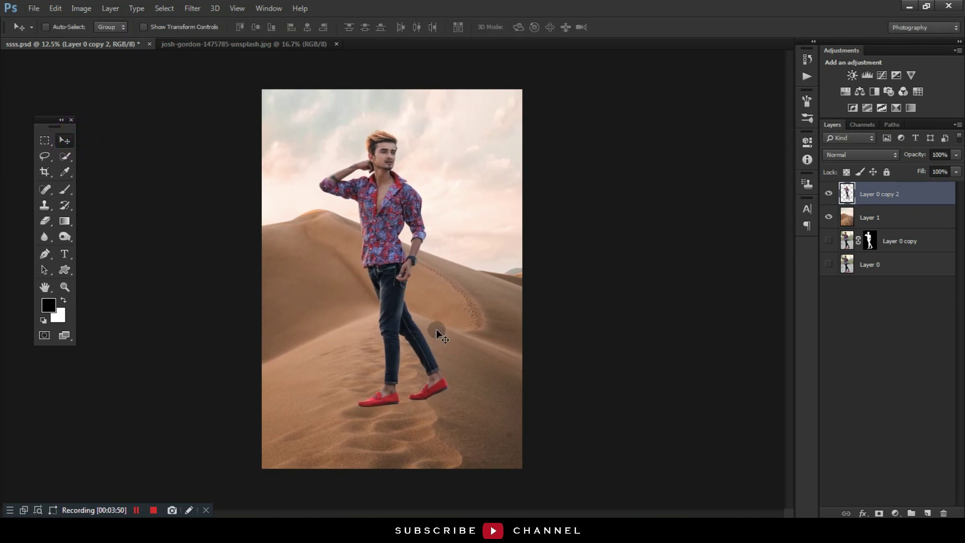
{"action": "left_click", "coordinate": [927, 513]}
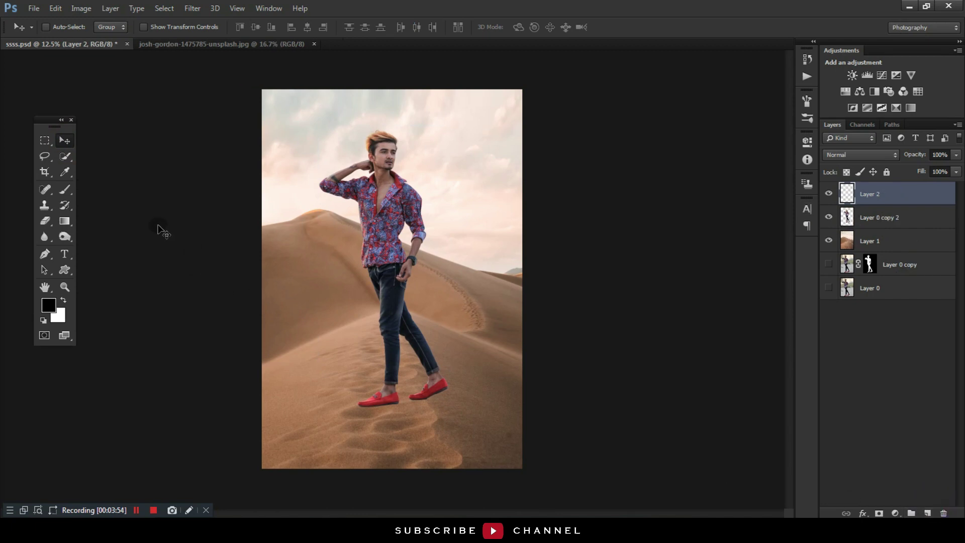
{"action": "left_click", "coordinate": [64, 190]}
{"action": "left_click", "coordinate": [271, 206], "text": "alt"}
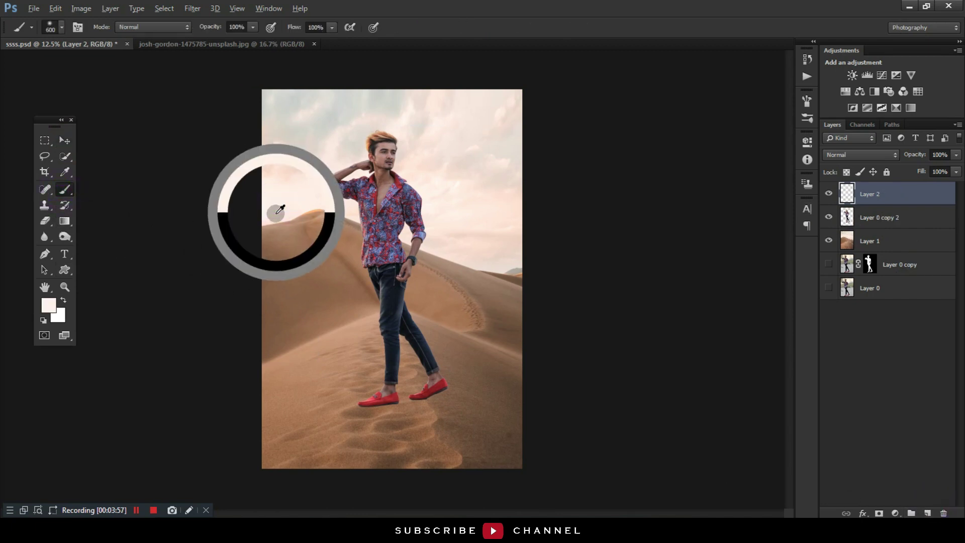
{"action": "left_click", "coordinate": [927, 513]}
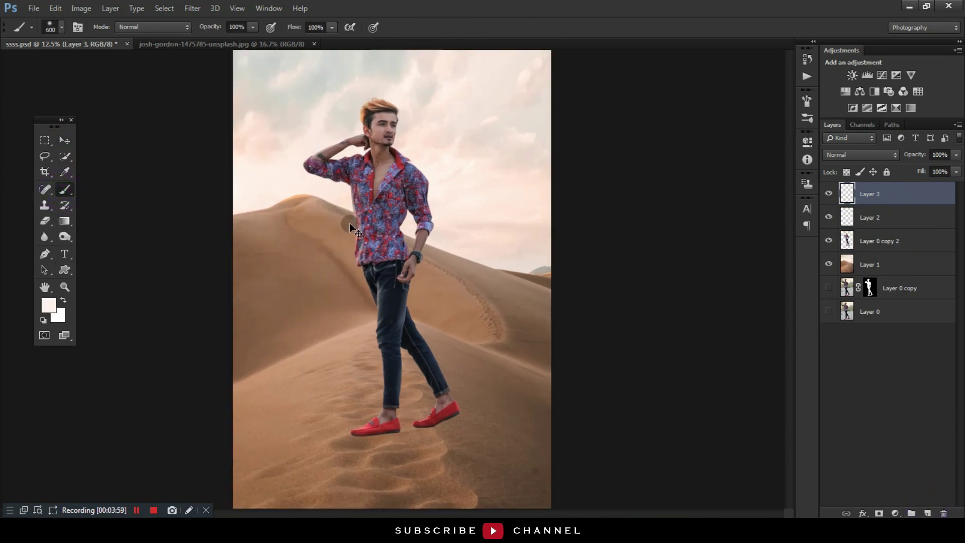
{"action": "scroll", "coordinate": [385, 278], "scroll_direction": "up", "scroll_amount": 3}
{"action": "left_click_drag", "start_coordinate": [386, 278], "coordinate": [478, 405]}
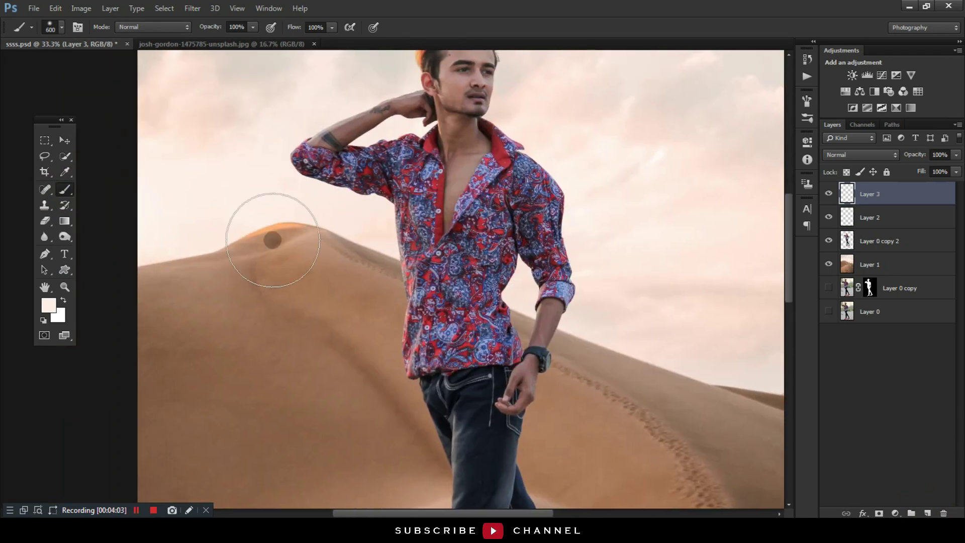
{"action": "right_click", "coordinate": [47, 235]}
Set the Smudge tool to a 65 px brush and duplicate the man's layer.
{"action": "left_click", "coordinate": [115, 259]}
{"action": "right_click", "coordinate": [301, 244]}
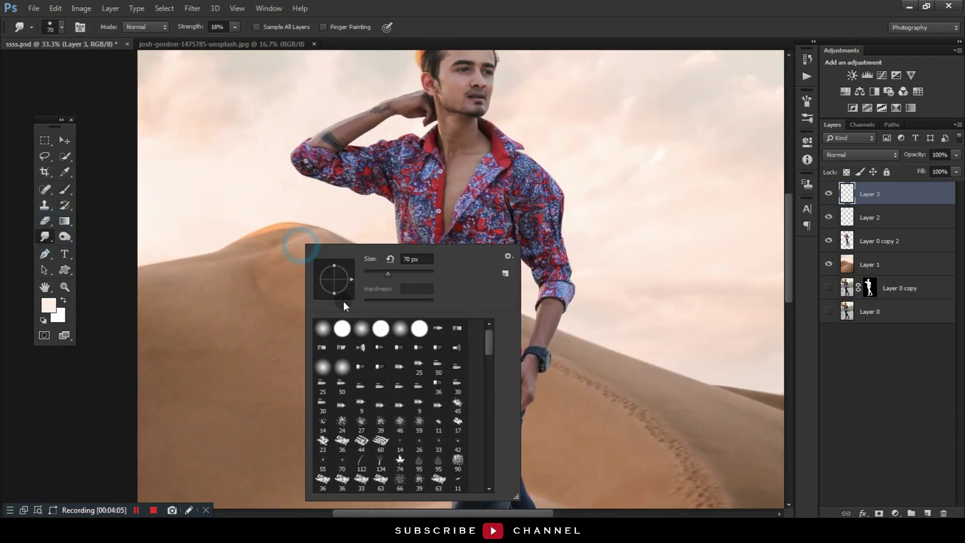
{"action": "left_click_drag", "start_coordinate": [492, 348], "coordinate": [491, 370]}
{"action": "left_click", "coordinate": [455, 362]}
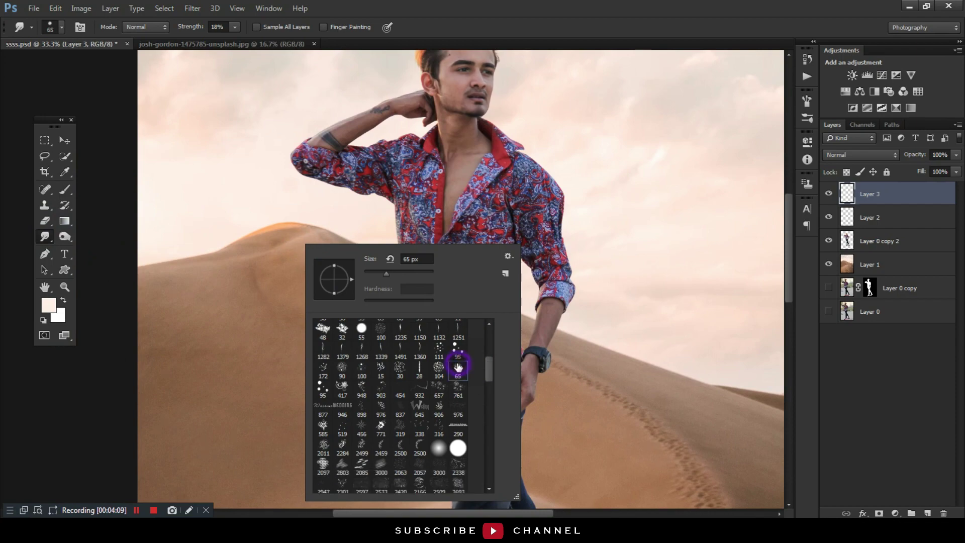
{"action": "left_click", "coordinate": [870, 241]}
{"action": "key", "text": "ctrl+j"}
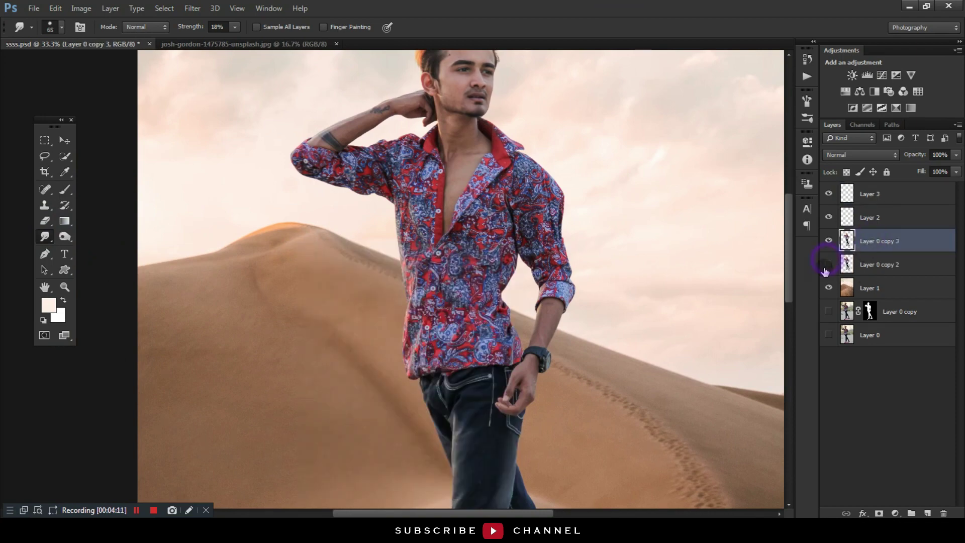
Zoom in on the man's face and smudge the forehead skin smooth.
{"action": "key", "text": "ctrl+plus"}
{"action": "key", "text": "ctrl+plus"}
{"action": "left_click_drag", "start_coordinate": [499, 119], "coordinate": [475, 308]}
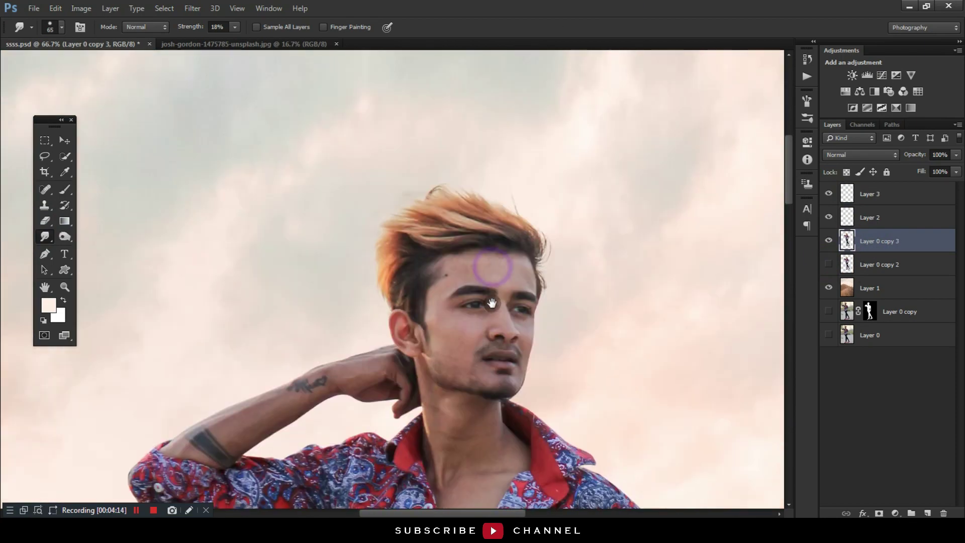
{"action": "key", "text": "ctrl+plus"}
{"action": "key", "text": "ctrl+plus"}
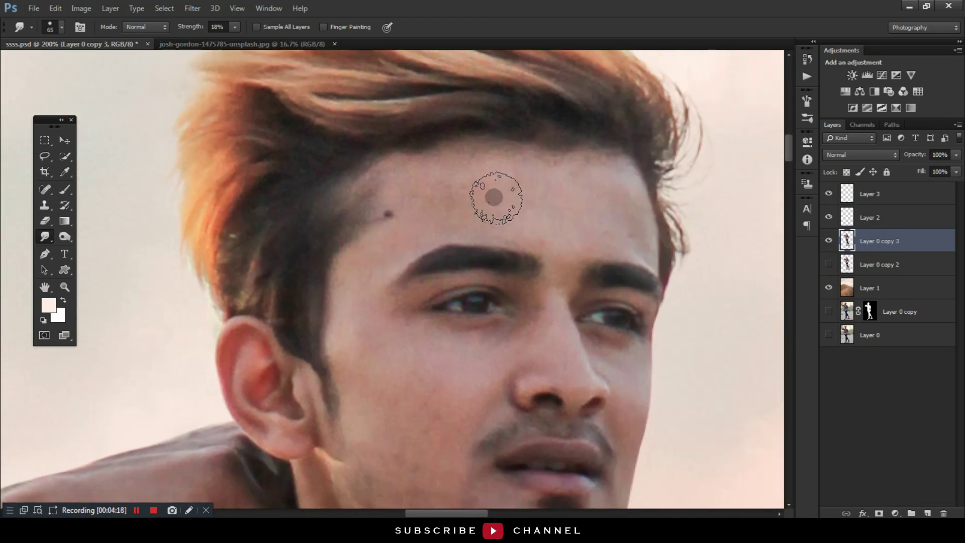
{"action": "key", "text": "bracketright"}
{"action": "key", "text": "bracketleft"}
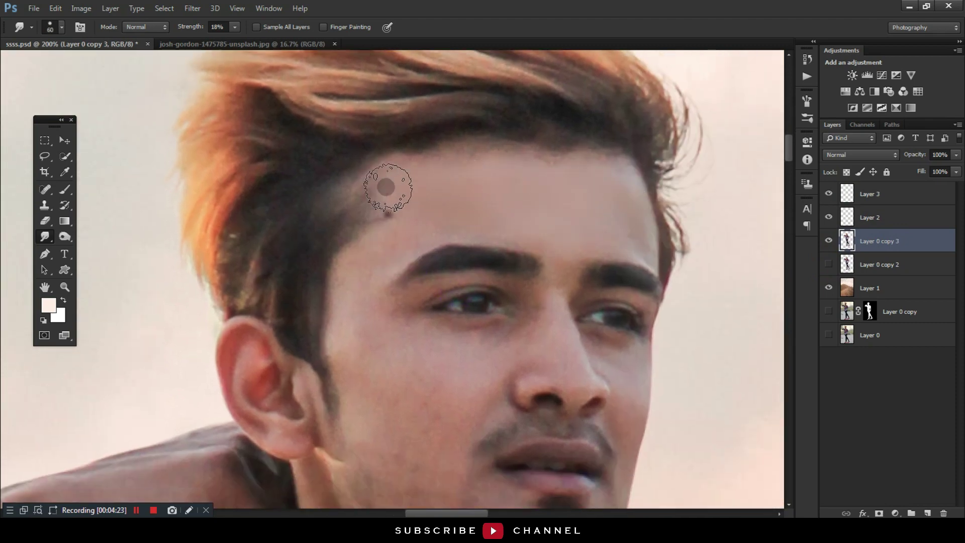
{"action": "key", "text": "bracketleft"}
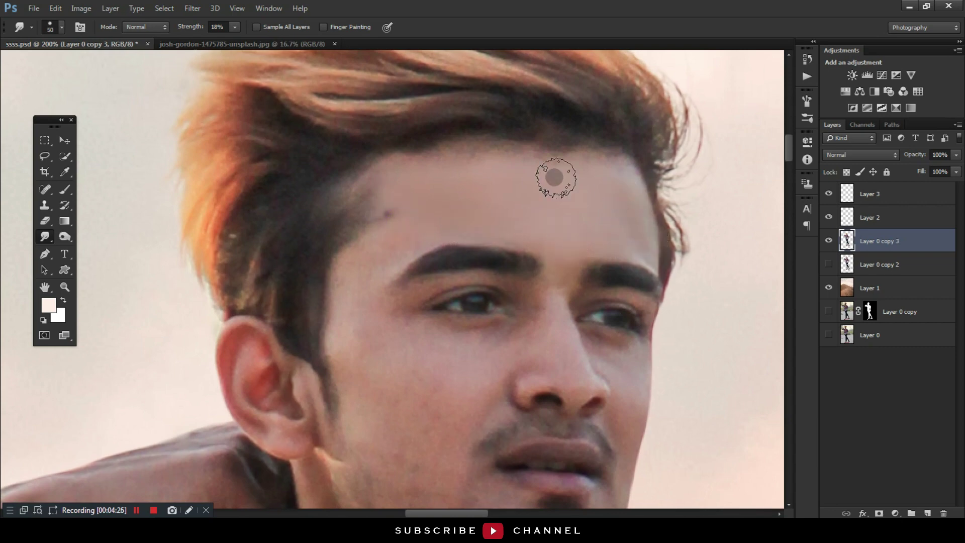
{"action": "left_click_drag", "start_coordinate": [384, 250], "coordinate": [358, 340]}
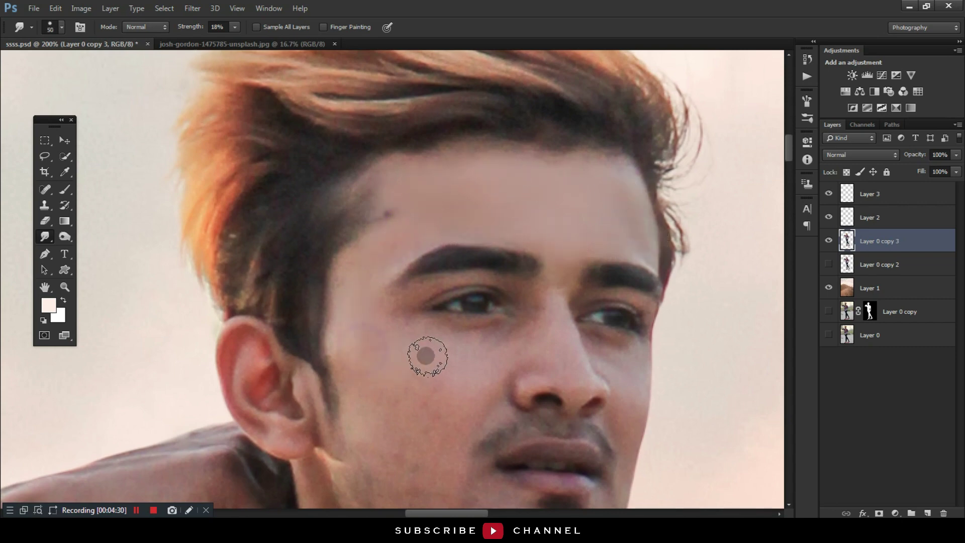
{"action": "key", "text": "bracketright"}
{"action": "key", "text": "bracketright"}
{"action": "key", "text": "bracketright"}
With a smaller brush, smooth the skin under the eye and between the eyebrows.
{"action": "scroll", "coordinate": [394, 409], "scroll_direction": "down", "scroll_amount": 3}
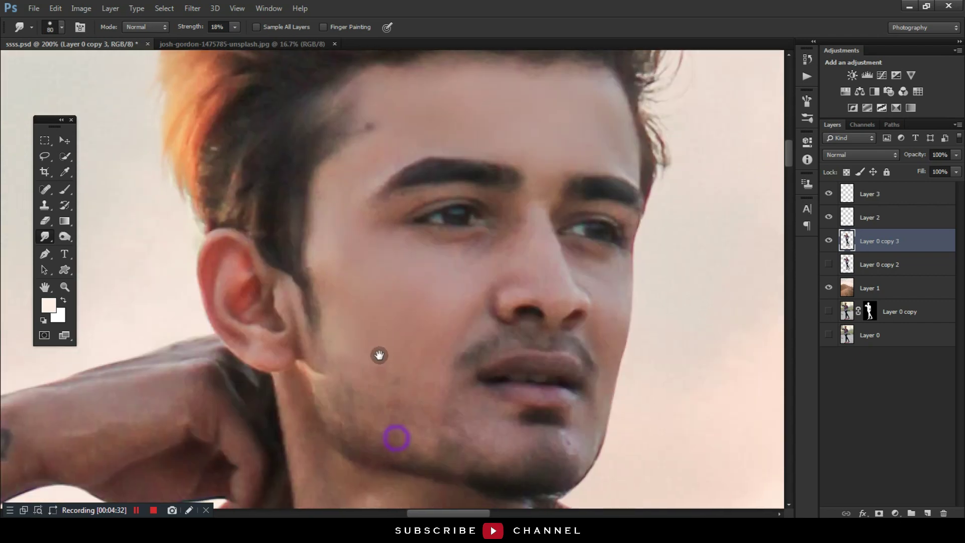
{"action": "scroll", "coordinate": [346, 271], "scroll_direction": "up", "scroll_amount": 3}
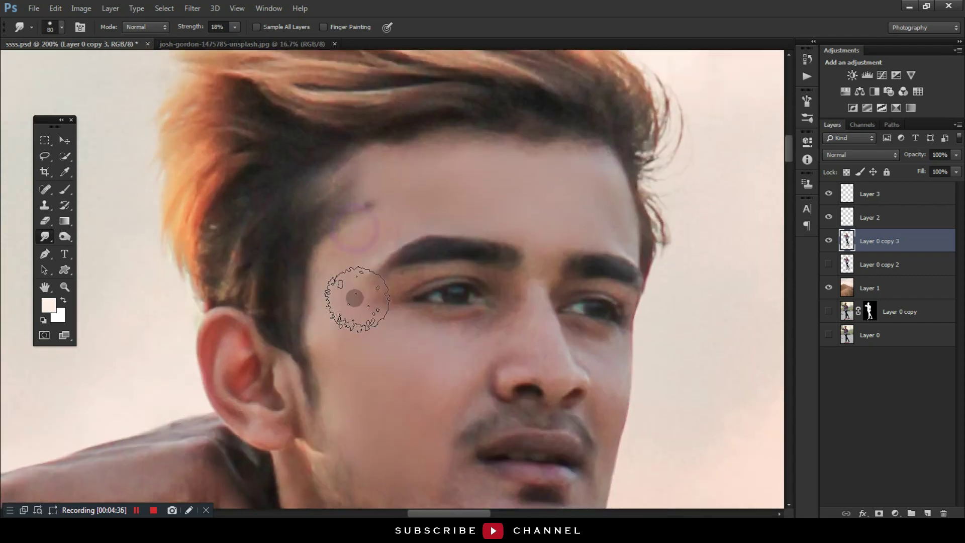
{"action": "key", "text": "bracketleft"}
{"action": "key", "text": "bracketleft"}
{"action": "key", "text": "bracketleft"}
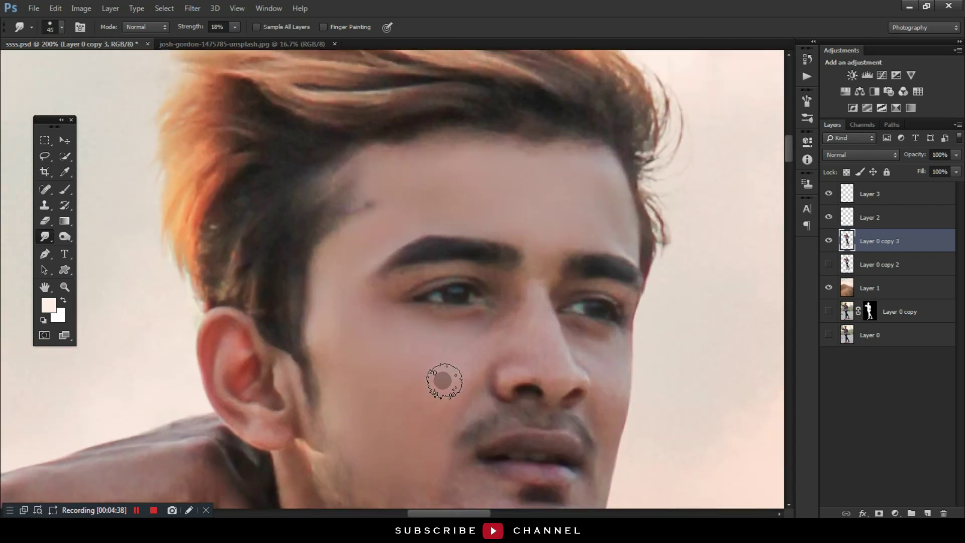
{"action": "left_click_drag", "start_coordinate": [445, 418], "coordinate": [400, 372]}
{"action": "key", "text": "bracketleft"}
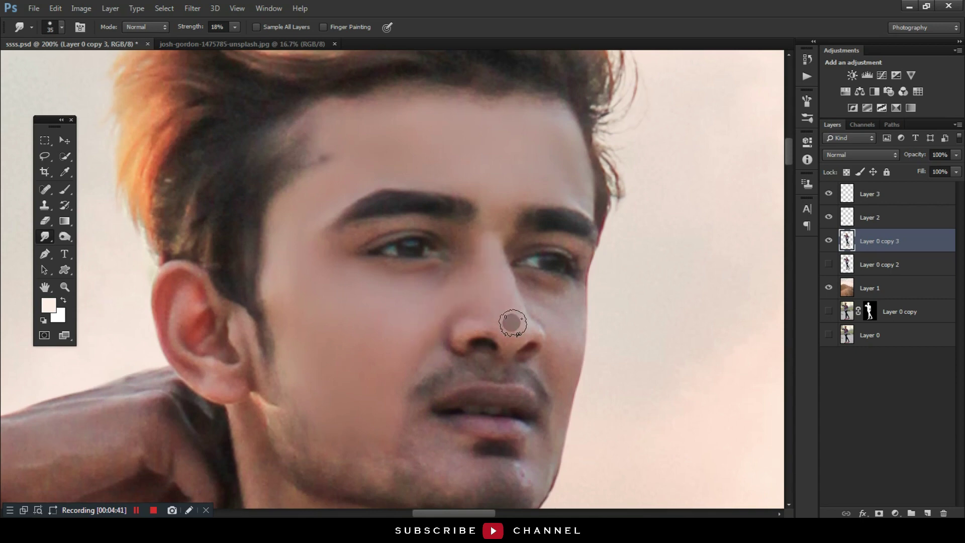
{"action": "left_click_drag", "start_coordinate": [429, 280], "coordinate": [341, 251]}
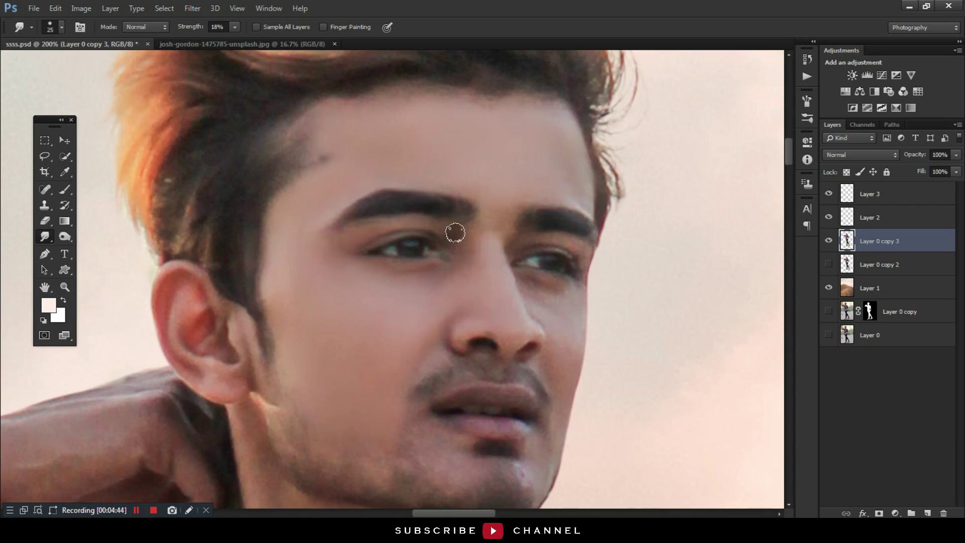
{"action": "left_click_drag", "start_coordinate": [490, 241], "coordinate": [460, 228]}
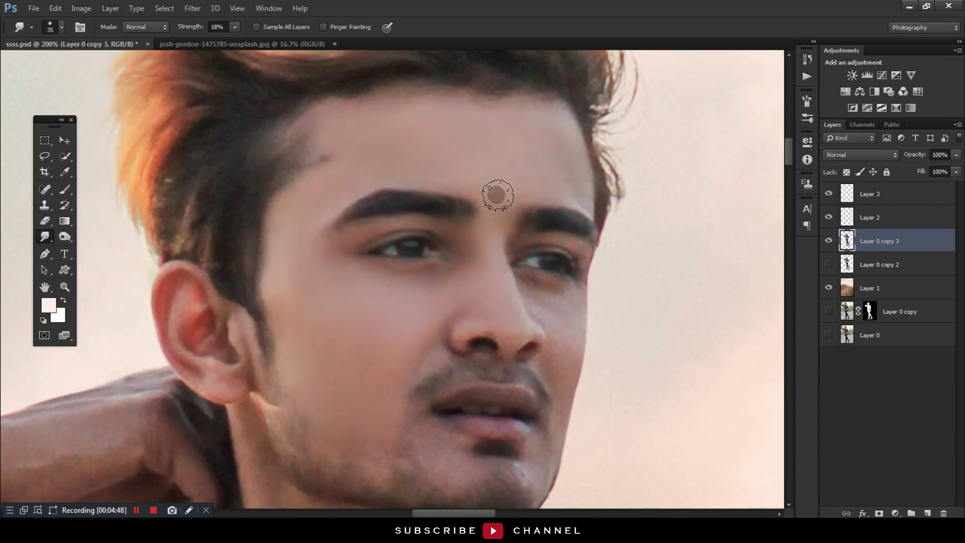
Load the figure's selection and smudge-soften the skin on the nose and beside the nostril.
{"action": "left_click", "coordinate": [846, 241], "text": "ctrl"}
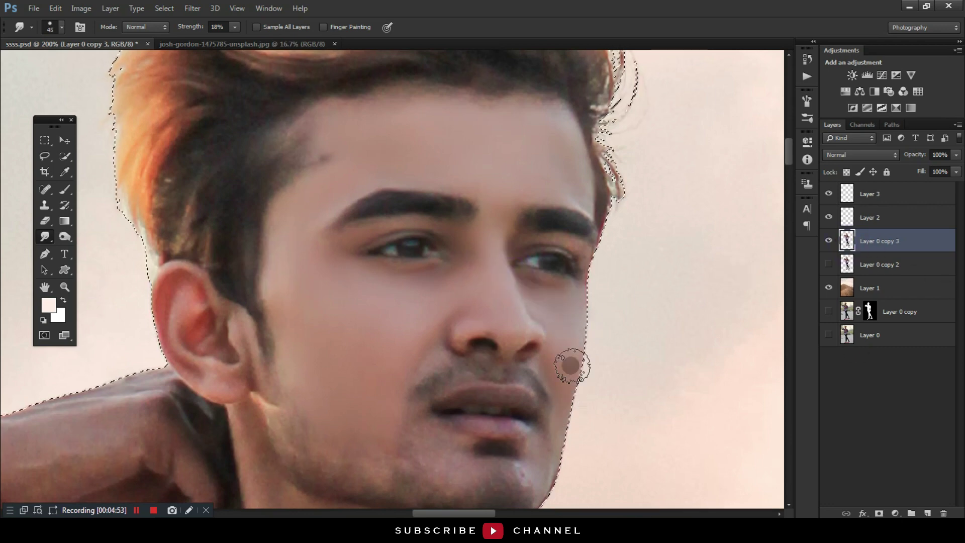
{"action": "key", "text": "bracketleft"}
{"action": "key", "text": "bracketleft"}
{"action": "left_click_drag", "start_coordinate": [508, 335], "coordinate": [507, 327]}
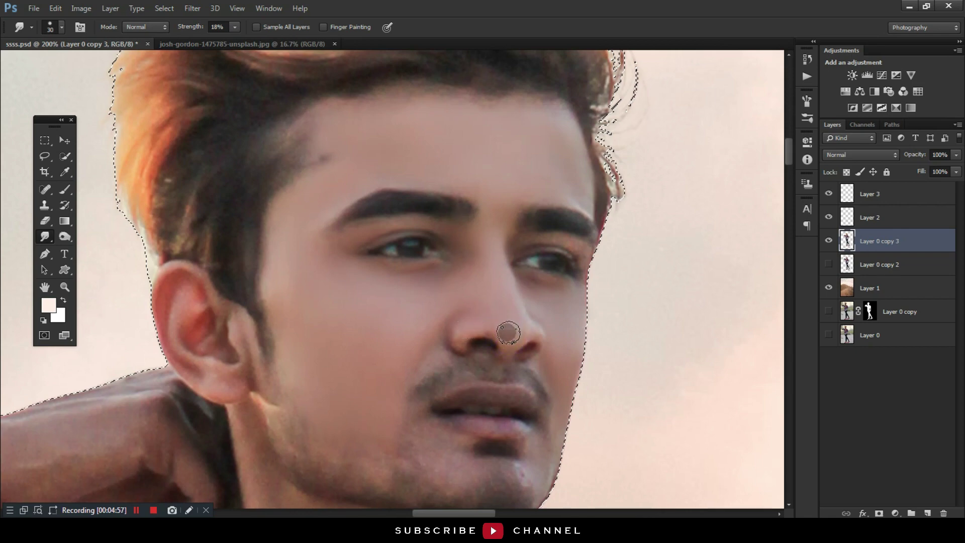
{"action": "left_click", "coordinate": [431, 346]}
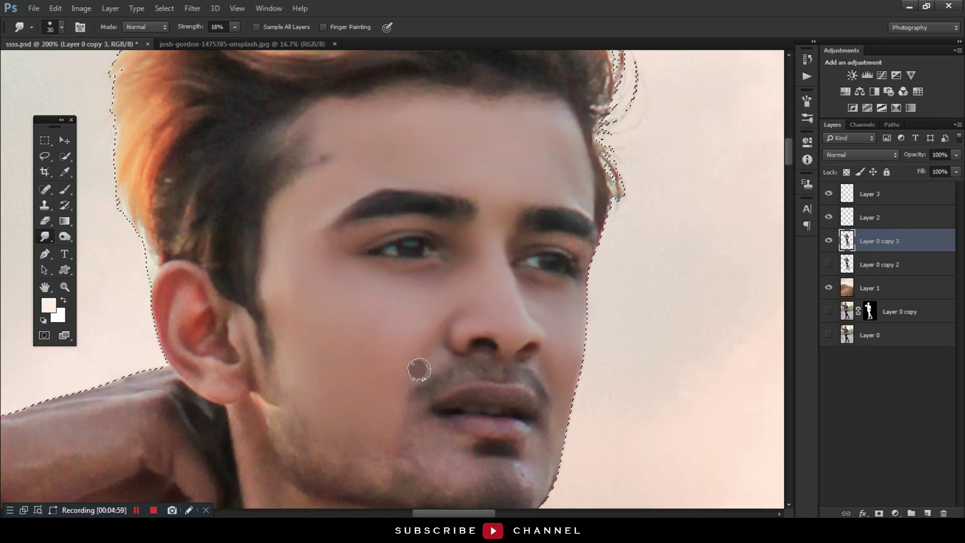
{"action": "left_click", "coordinate": [387, 445]}
{"action": "scroll", "coordinate": [392, 402], "scroll_direction": "down", "scroll_amount": 2}
Smudge the cheek, the lip, and the skin above the upper lip.
{"action": "key", "text": "bracketright"}
{"action": "key", "text": "bracketright"}
{"action": "key", "text": "bracketright"}
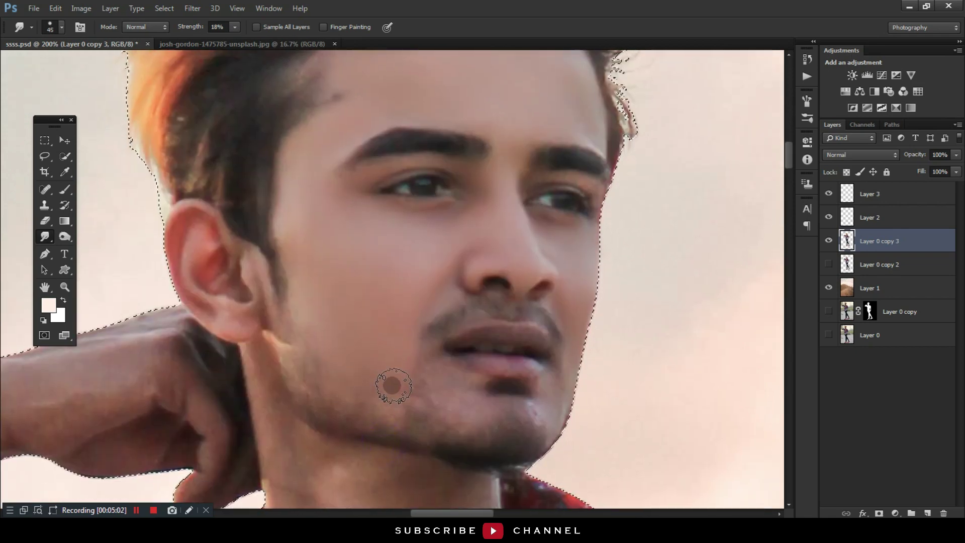
{"action": "key", "text": "bracketleft"}
{"action": "left_click_drag", "start_coordinate": [315, 304], "coordinate": [322, 333]}
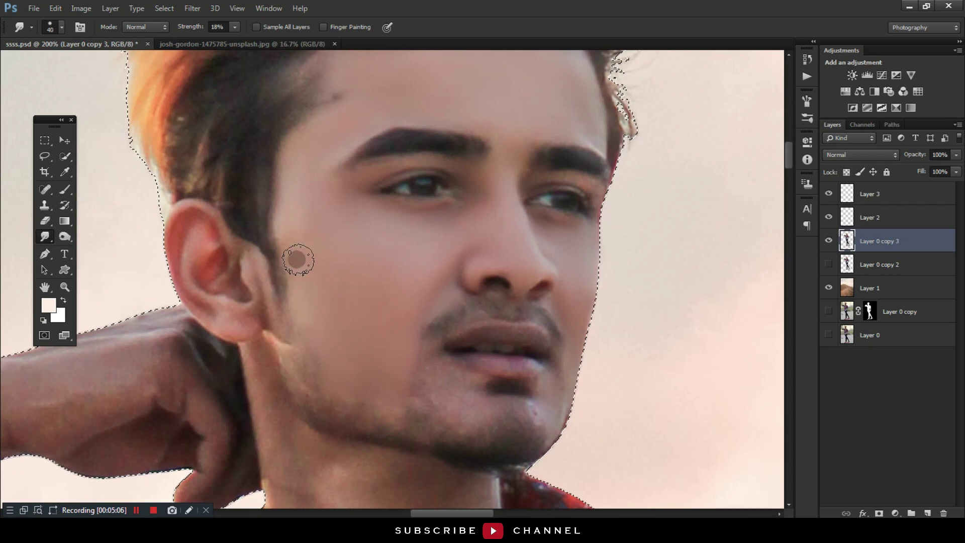
{"action": "left_click", "coordinate": [338, 355]}
{"action": "key", "text": "bracketright"}
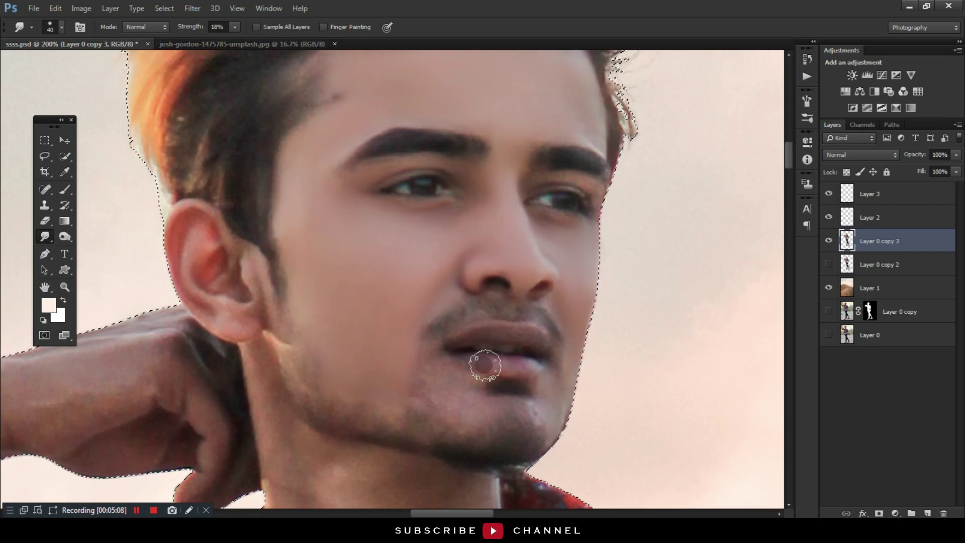
{"action": "key", "text": "bracketleft"}
{"action": "key", "text": "bracketleft"}
{"action": "key", "text": "bracketleft"}
{"action": "left_click", "coordinate": [492, 367]}
{"action": "left_click", "coordinate": [477, 345]}
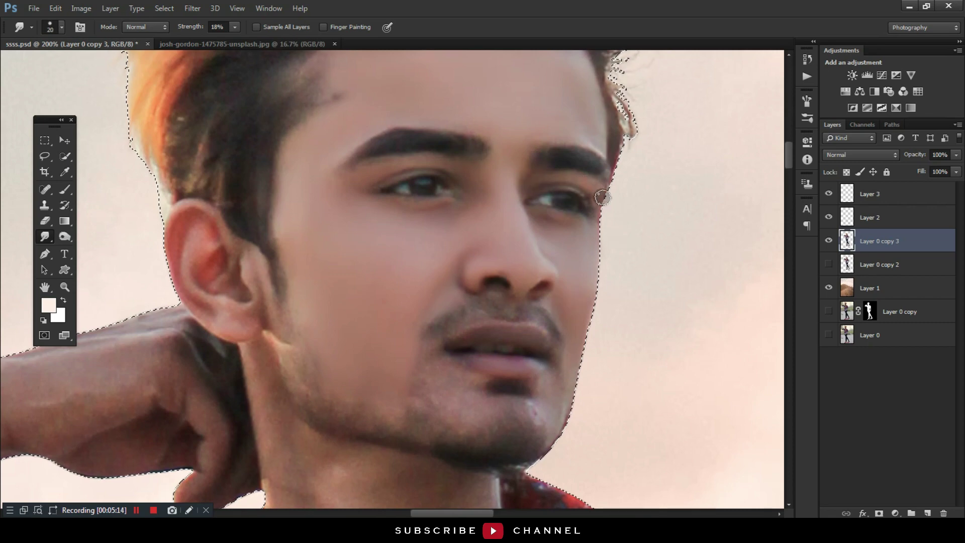
Zoom out to the upper body, then return to the Smudge tool.
{"action": "left_click_drag", "start_coordinate": [581, 127], "coordinate": [566, 183]}
{"action": "key", "text": "bracketright"}
{"action": "key", "text": "bracketright"}
{"action": "key", "text": "bracketright"}
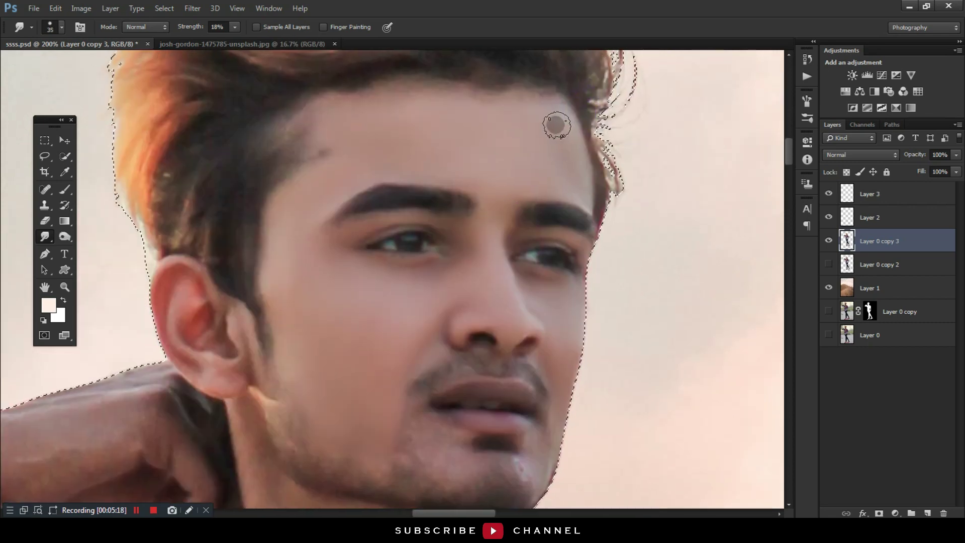
{"action": "key", "text": "bracketright"}
{"action": "key", "text": "ctrl+minus"}
{"action": "key", "text": "ctrl+minus"}
{"action": "key", "text": "ctrl+minus"}
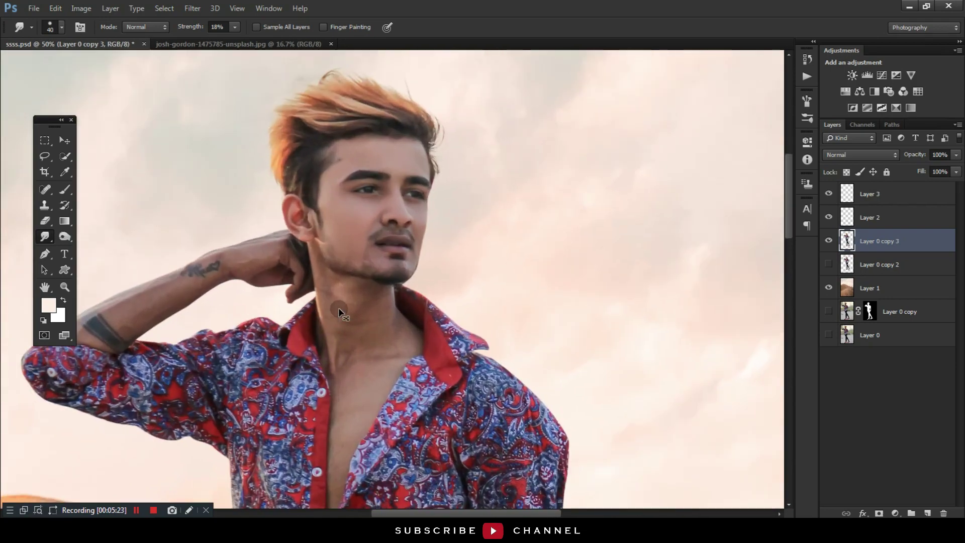
{"action": "key", "text": "bracketright"}
{"action": "key", "text": "bracketright"}
{"action": "key", "text": "bracketright"}
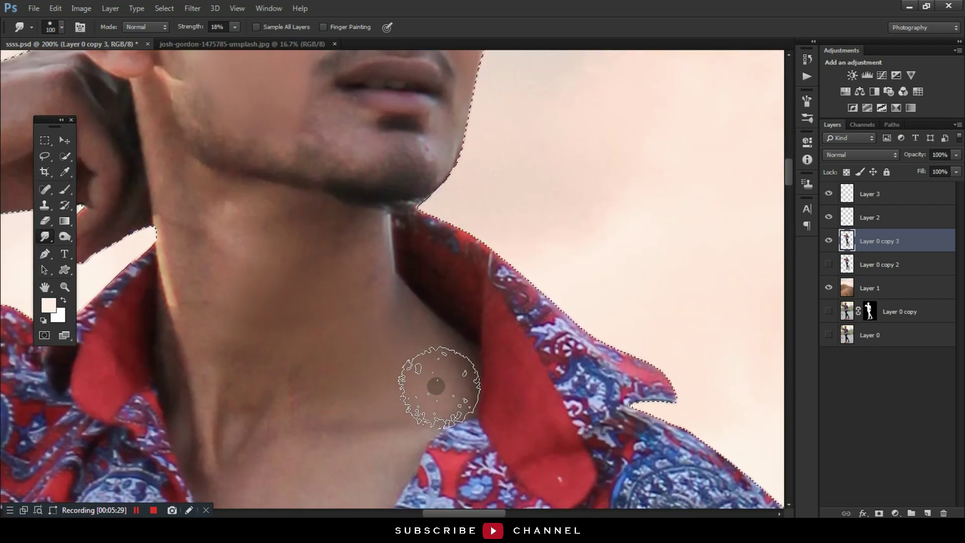
{"action": "key", "text": "p"}
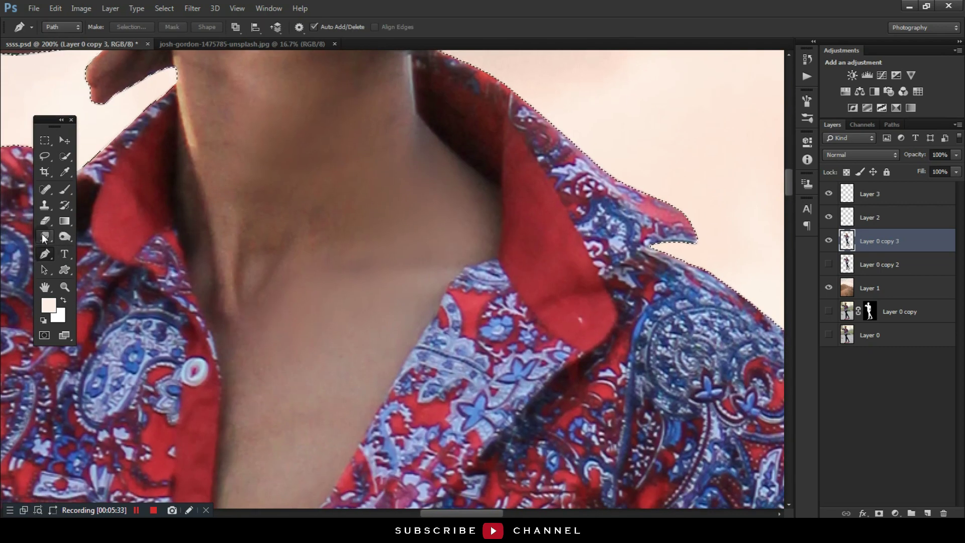
{"action": "left_click", "coordinate": [44, 236]}
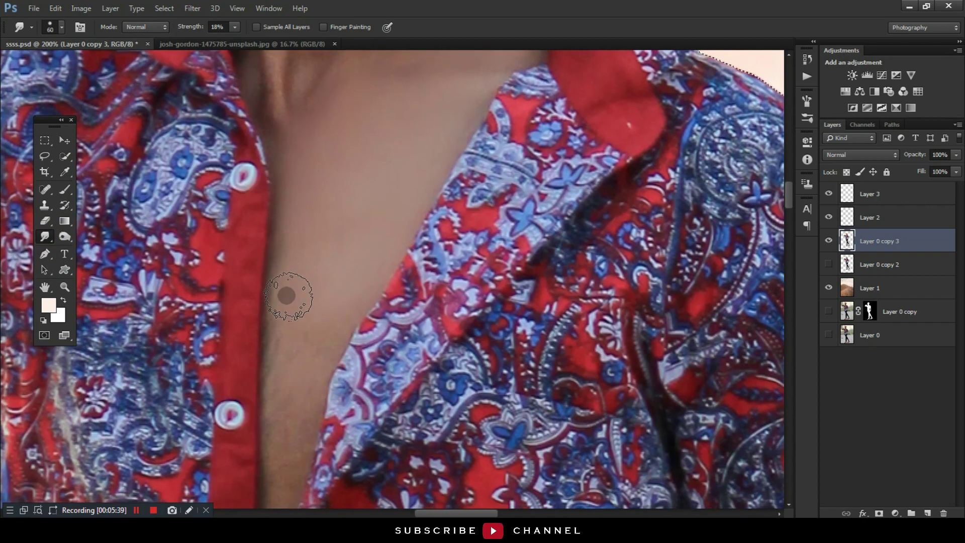
Move from the chest up to the chin, then smudge near the ear and below the earlobe.
{"action": "left_click_drag", "start_coordinate": [304, 414], "coordinate": [302, 309]}
{"action": "key", "text": "bracketleft"}
{"action": "key", "text": "bracketleft"}
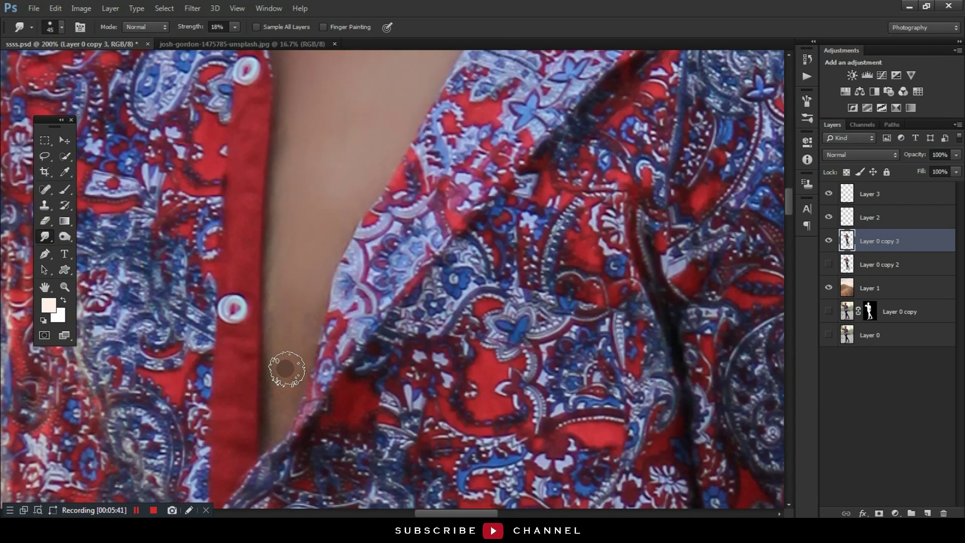
{"action": "left_click_drag", "start_coordinate": [307, 243], "coordinate": [280, 316]}
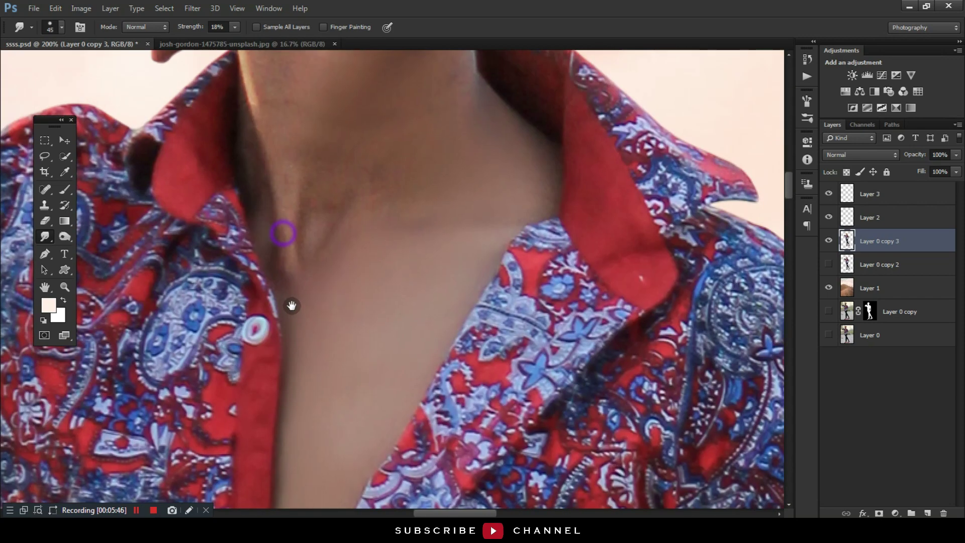
{"action": "mouse_move", "coordinate": [279, 230]}
{"action": "left_mouse_down"}
{"action": "mouse_move", "coordinate": [291, 281]}
{"action": "mouse_move", "coordinate": [312, 272]}
{"action": "left_mouse_up"}
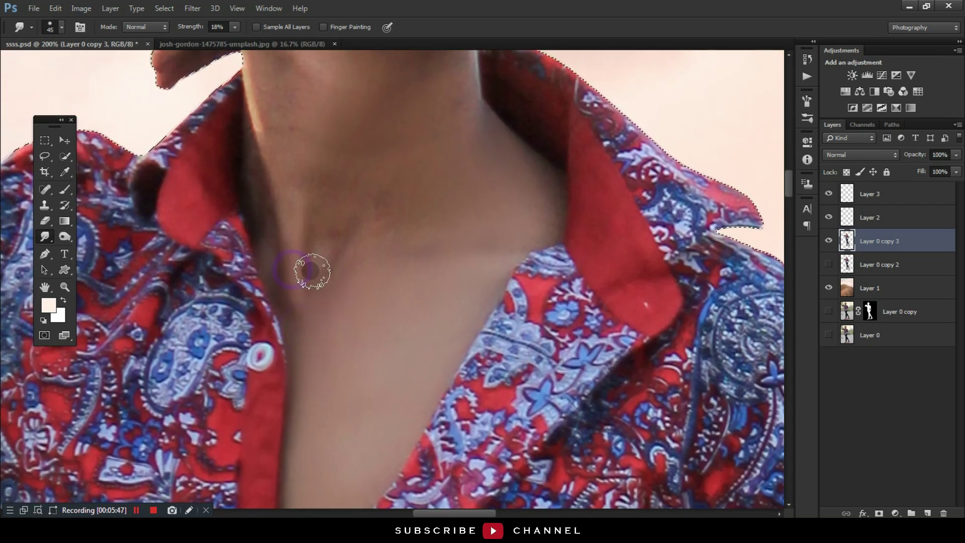
{"action": "left_click_drag", "start_coordinate": [363, 193], "coordinate": [399, 281]}
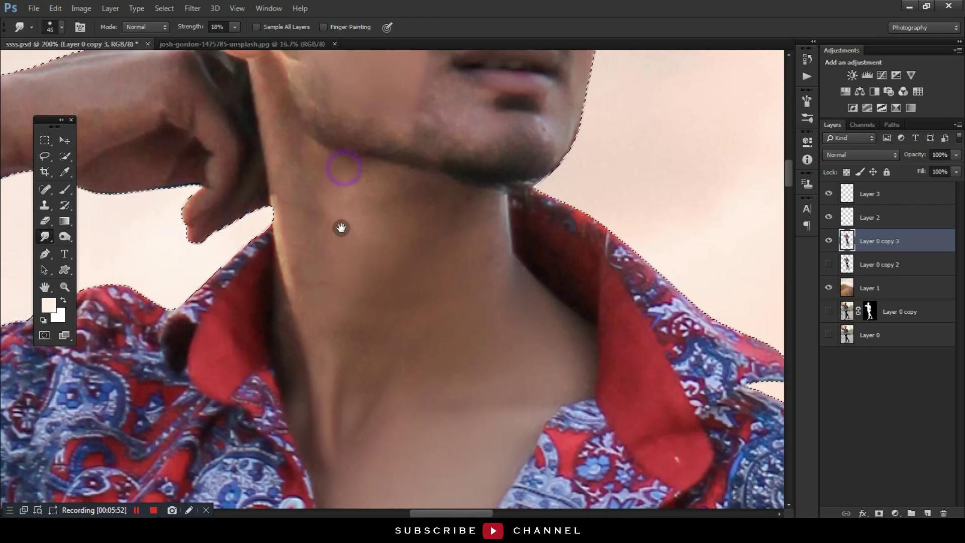
{"action": "left_click_drag", "start_coordinate": [337, 103], "coordinate": [314, 200]}
{"action": "key", "text": "bracketright"}
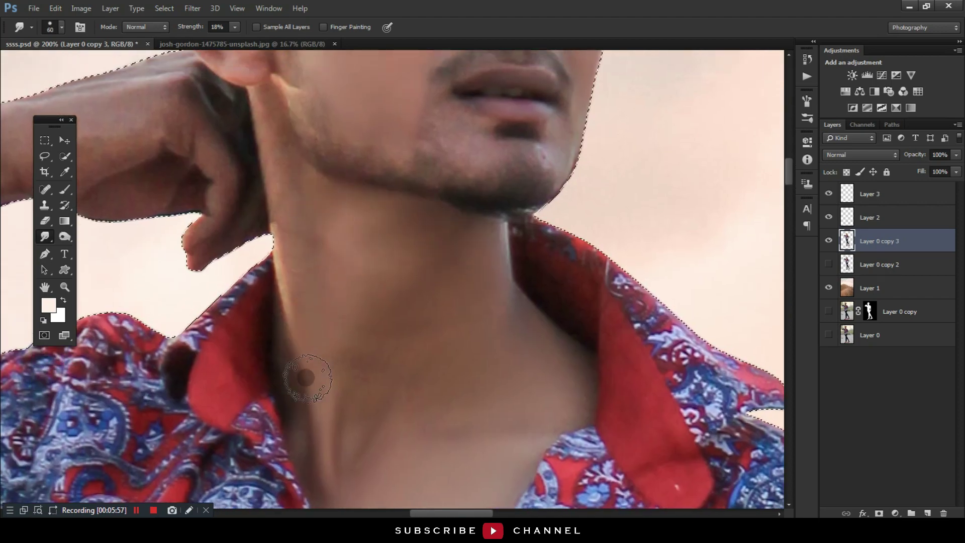
{"action": "left_click_drag", "start_coordinate": [395, 391], "coordinate": [416, 439]}
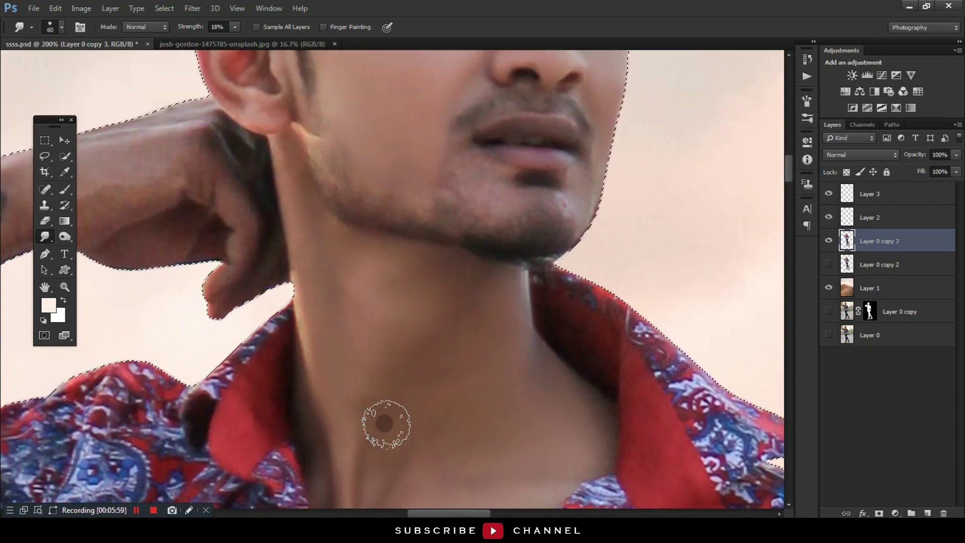
{"action": "scroll", "coordinate": [351, 372], "scroll_direction": "up", "scroll_amount": 3}
{"action": "key", "text": "bracketleft"}
{"action": "key", "text": "bracketleft"}
{"action": "key", "text": "bracketleft"}
{"action": "left_click_drag", "start_coordinate": [294, 253], "coordinate": [311, 276]}
{"action": "left_click_drag", "start_coordinate": [323, 209], "coordinate": [314, 251]}
Smudge the jawline and chin, then zoom in close on the face.
{"action": "key", "text": "bracketright"}
{"action": "key", "text": "bracketright"}
{"action": "key", "text": "bracketright"}
{"action": "left_click_drag", "start_coordinate": [400, 276], "coordinate": [405, 289]}
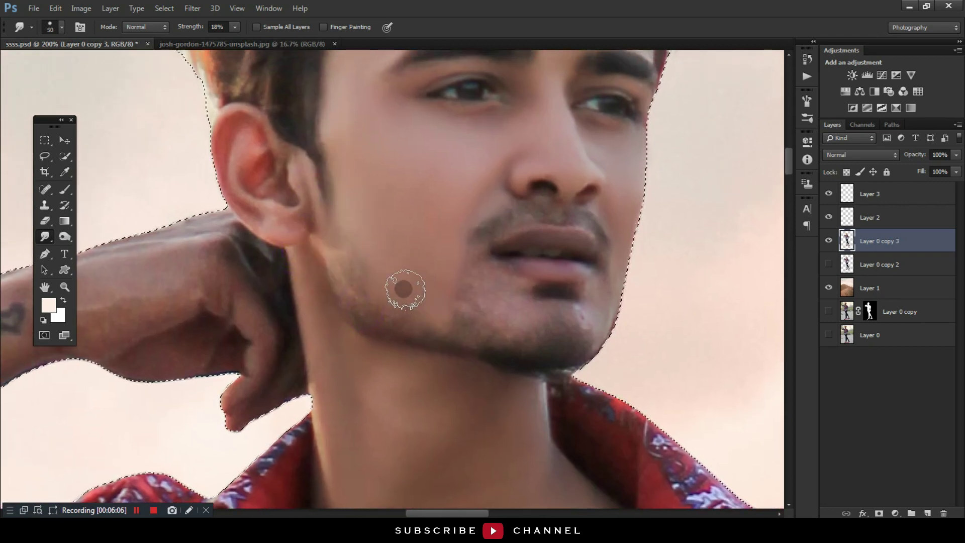
{"action": "key", "text": "bracketleft"}
{"action": "key", "text": "bracketleft"}
{"action": "key", "text": "bracketleft"}
{"action": "left_click_drag", "start_coordinate": [479, 292], "coordinate": [495, 302]}
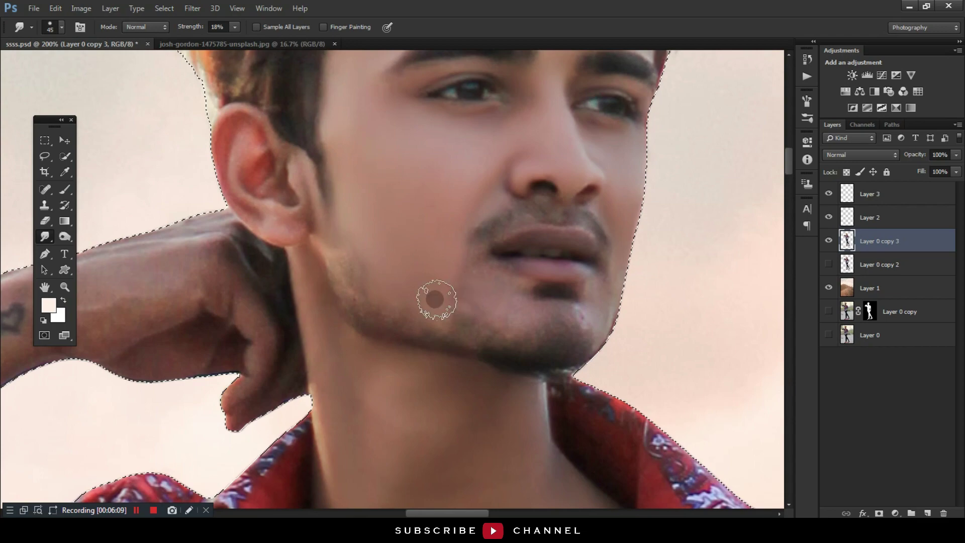
{"action": "key", "text": "bracketright"}
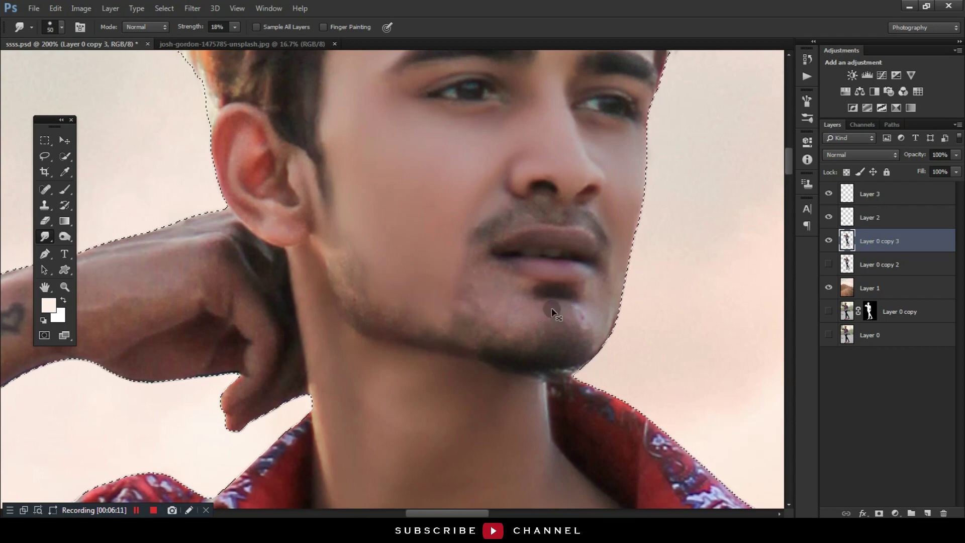
{"action": "key", "text": "ctrl+minus"}
{"action": "key", "text": "ctrl+minus"}
{"action": "key", "text": "ctrl+minus"}
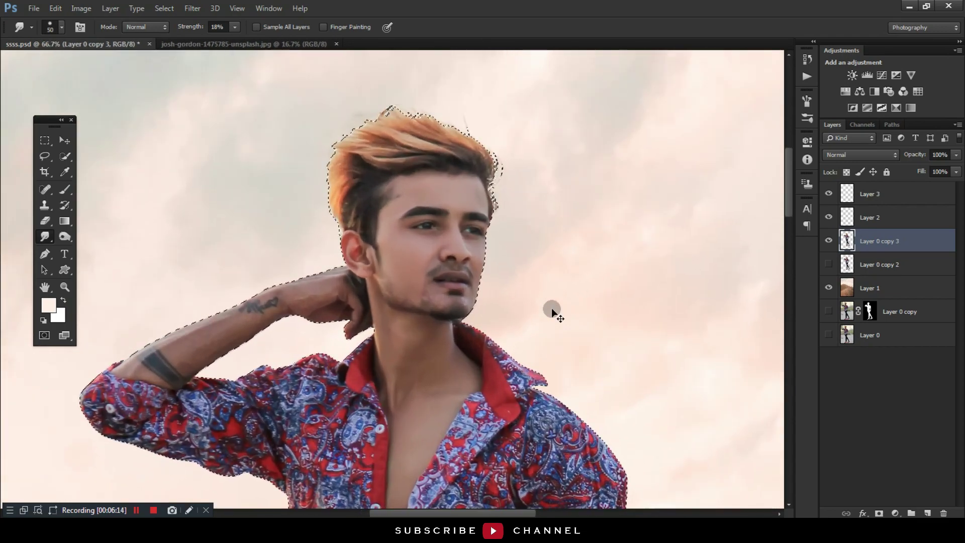
{"action": "key", "text": "ctrl+plus"}
{"action": "key", "text": "ctrl+plus"}
{"action": "key", "text": "ctrl+plus"}
Use the Mixer Brush to blend the cheek toward the chin, the chin edge, and the jawline below the ear.
{"action": "mouse_move", "coordinate": [45, 193]}
{"action": "left_mouse_down"}
{"action": "mouse_move", "coordinate": [68, 189]}
{"action": "mouse_move", "coordinate": [128, 222]}
{"action": "left_mouse_up"}
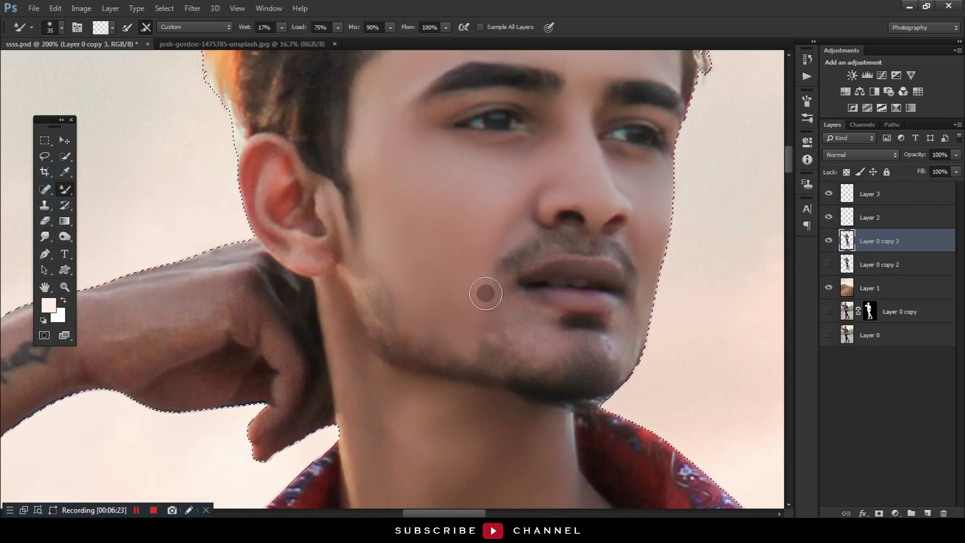
{"action": "left_click_drag", "start_coordinate": [448, 312], "coordinate": [506, 329]}
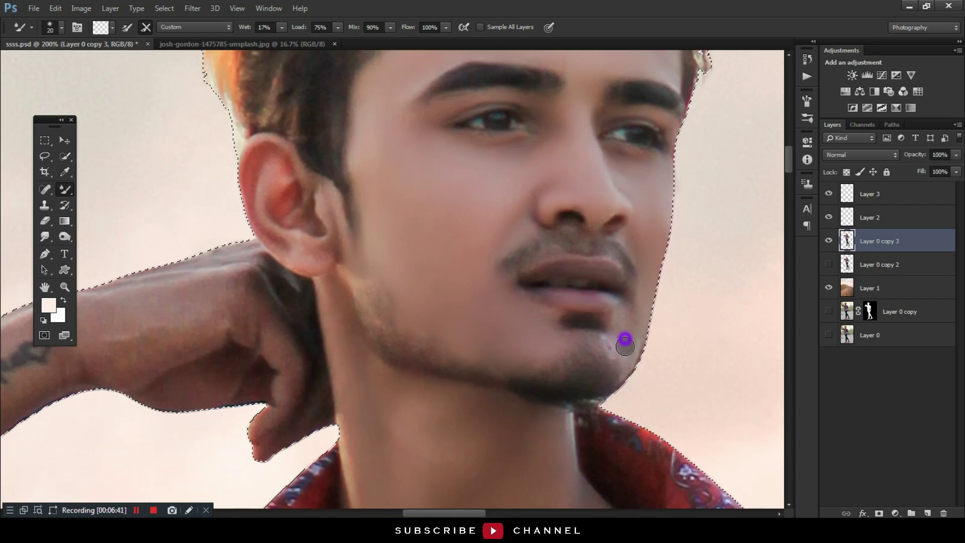
{"action": "key", "text": "bracketright"}
{"action": "left_click_drag", "start_coordinate": [626, 346], "coordinate": [634, 329]}
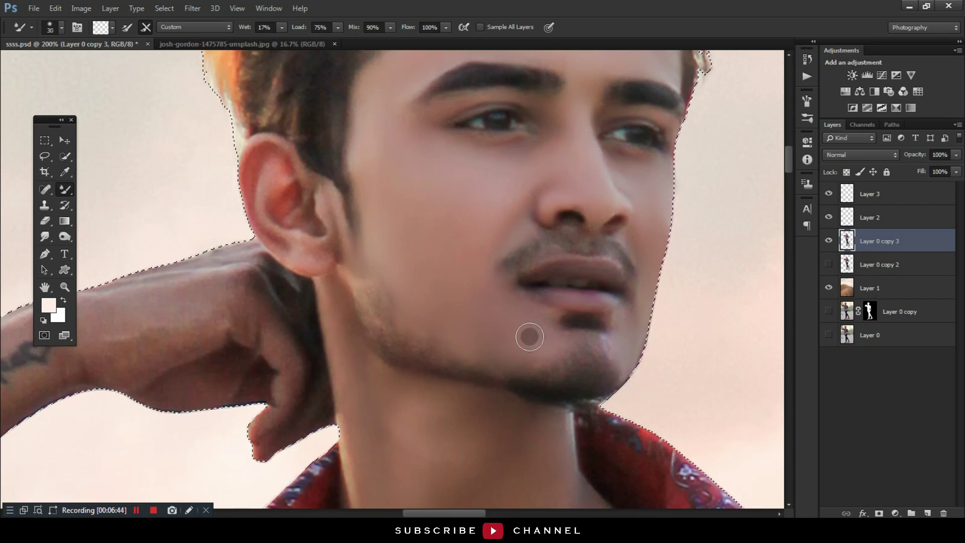
{"action": "key", "text": "bracketright"}
{"action": "left_click_drag", "start_coordinate": [380, 267], "coordinate": [409, 328]}
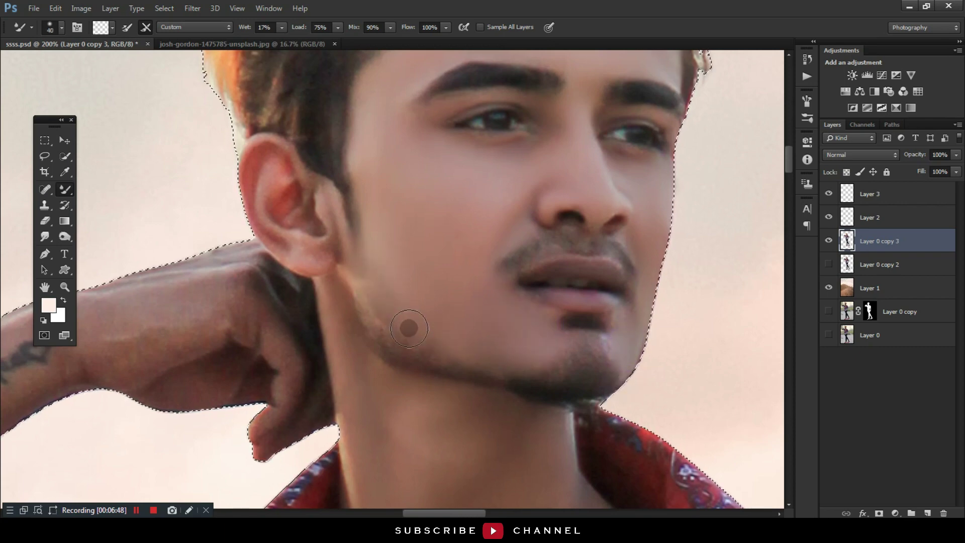
{"action": "scroll", "coordinate": [460, 331], "scroll_direction": "down", "scroll_amount": 3}
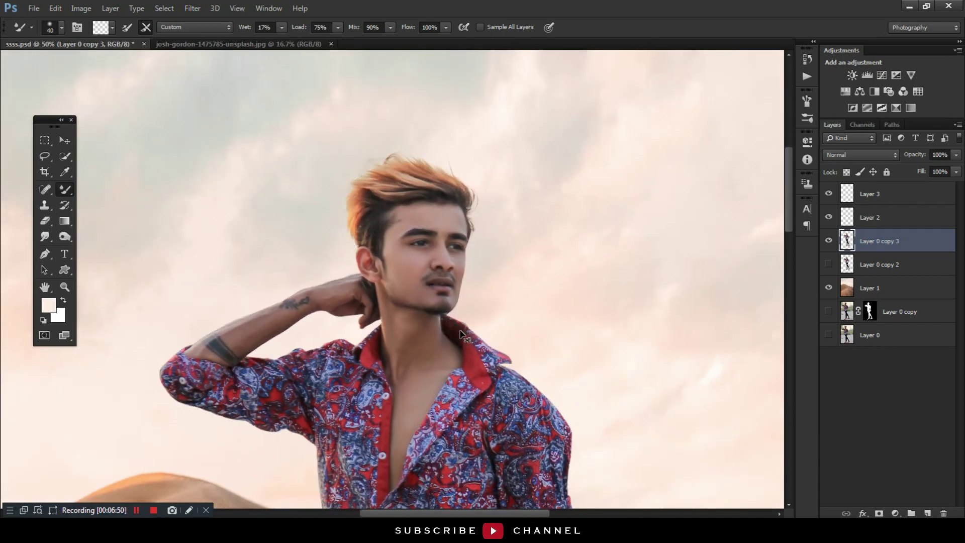
{"action": "scroll", "coordinate": [460, 331], "scroll_direction": "up", "scroll_amount": 2}
{"action": "scroll", "coordinate": [305, 349], "scroll_direction": "up", "scroll_amount": 2}
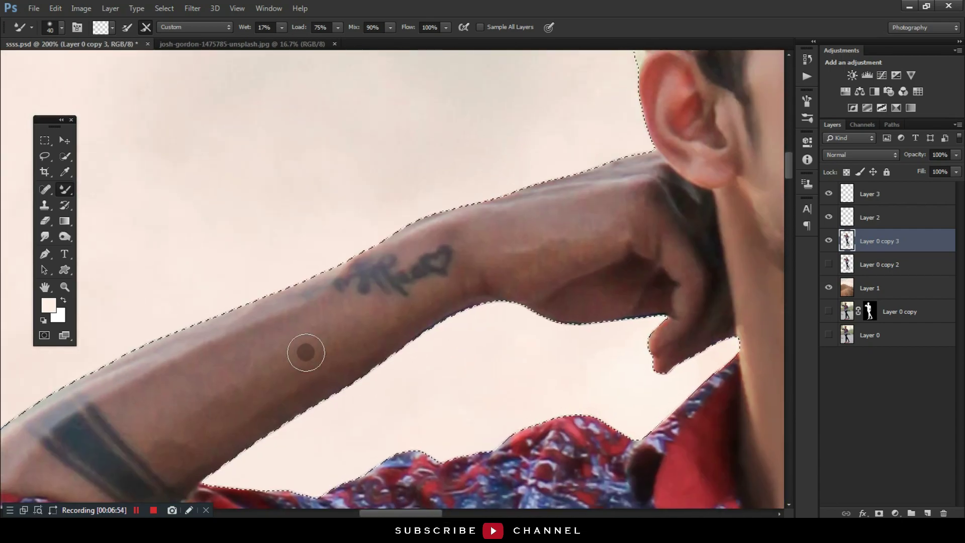
{"action": "left_click_drag", "start_coordinate": [347, 324], "coordinate": [454, 250]}
Switch to the Smudge tool and smooth the wrist, and the hand toward the ear.
{"action": "left_click", "coordinate": [44, 237]}
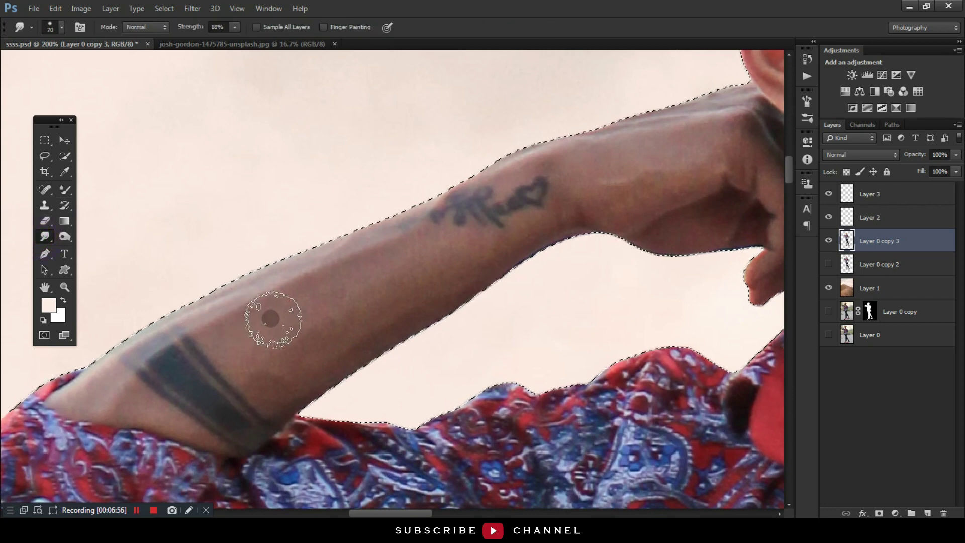
{"action": "key", "text": "bracketleft"}
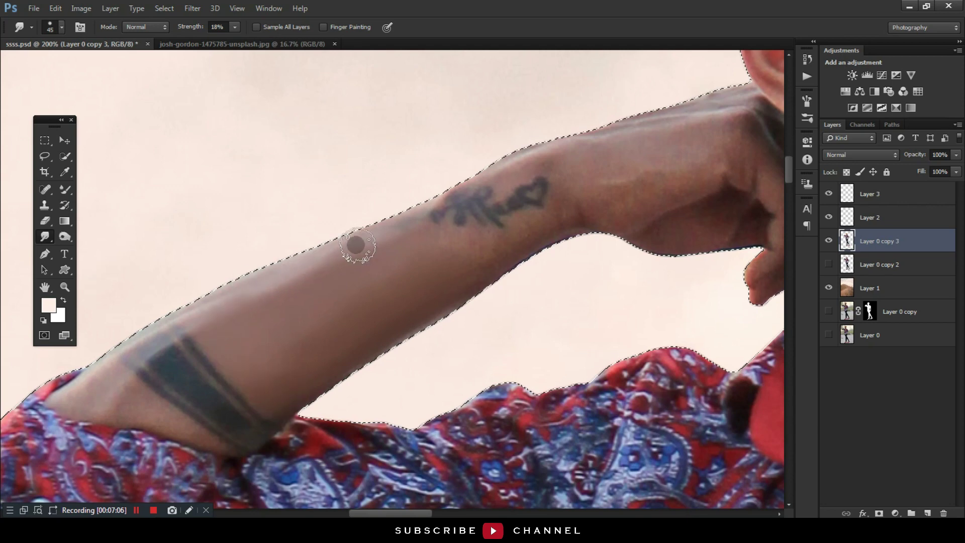
{"action": "left_click_drag", "start_coordinate": [572, 222], "coordinate": [573, 322]}
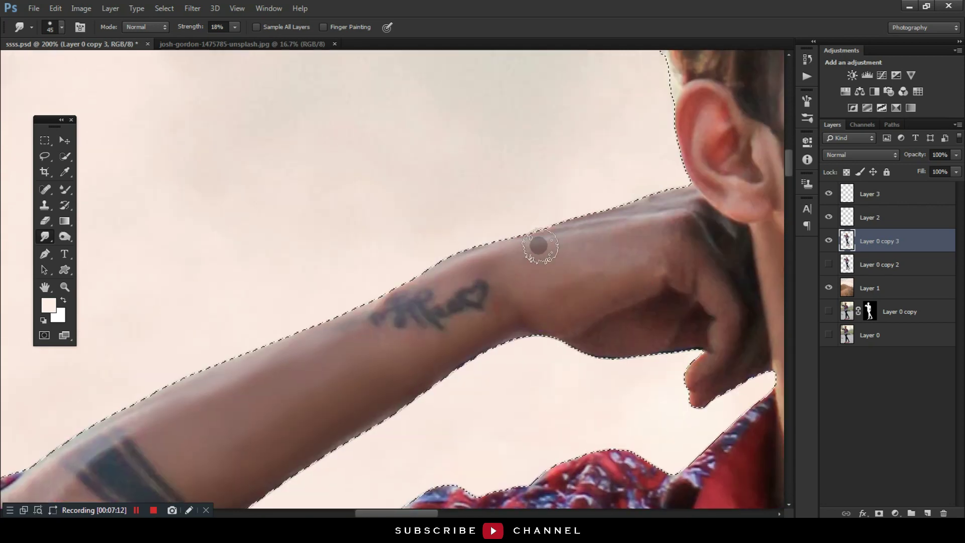
{"action": "left_click_drag", "start_coordinate": [617, 263], "coordinate": [546, 308]}
{"action": "key", "text": "bracketleft"}
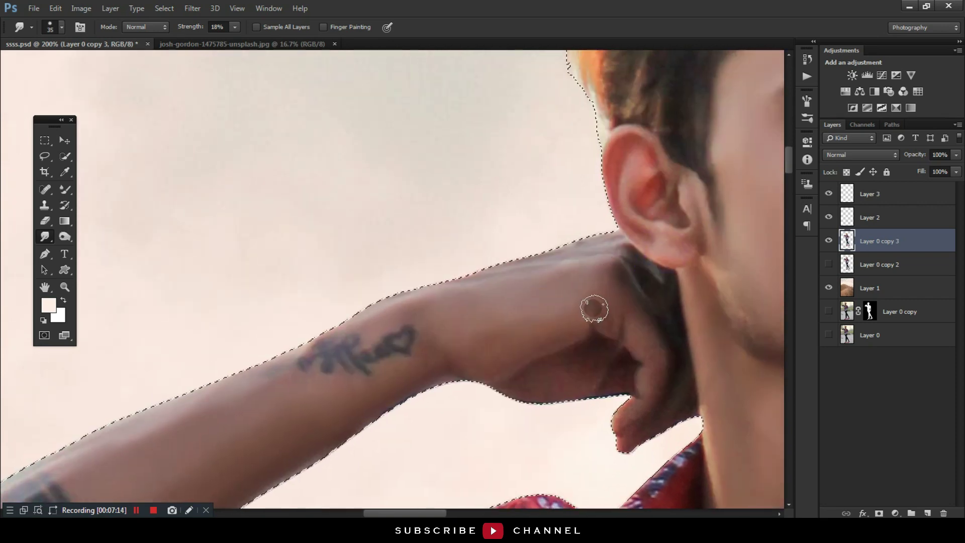
{"action": "key", "text": "bracketright"}
{"action": "left_click_drag", "start_coordinate": [533, 373], "coordinate": [497, 371]}
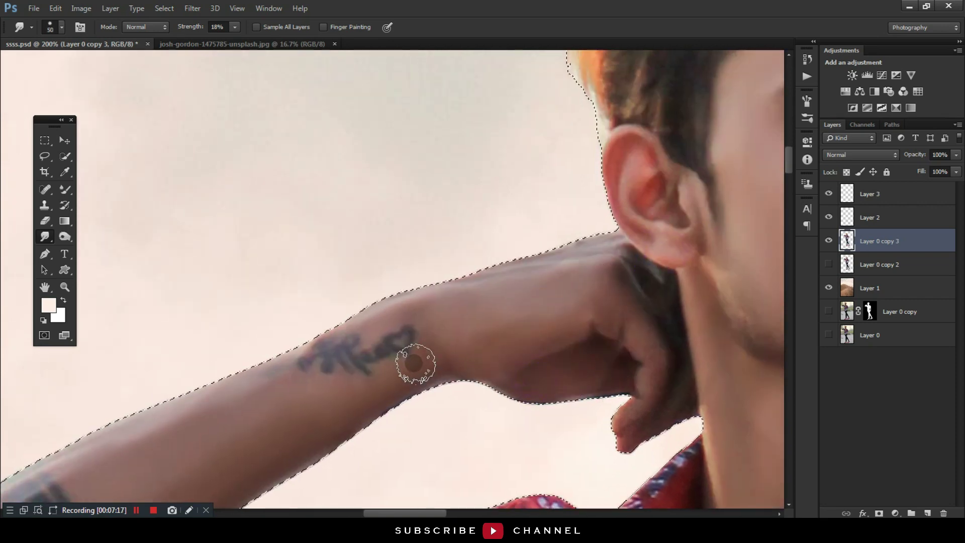
{"action": "key", "text": "bracketleft"}
{"action": "left_click_drag", "start_coordinate": [534, 282], "coordinate": [615, 300]}
Pan down along the forearm to the shirt, then zoom in on the waist and lowered hand.
{"action": "left_click_drag", "start_coordinate": [648, 387], "coordinate": [581, 355]}
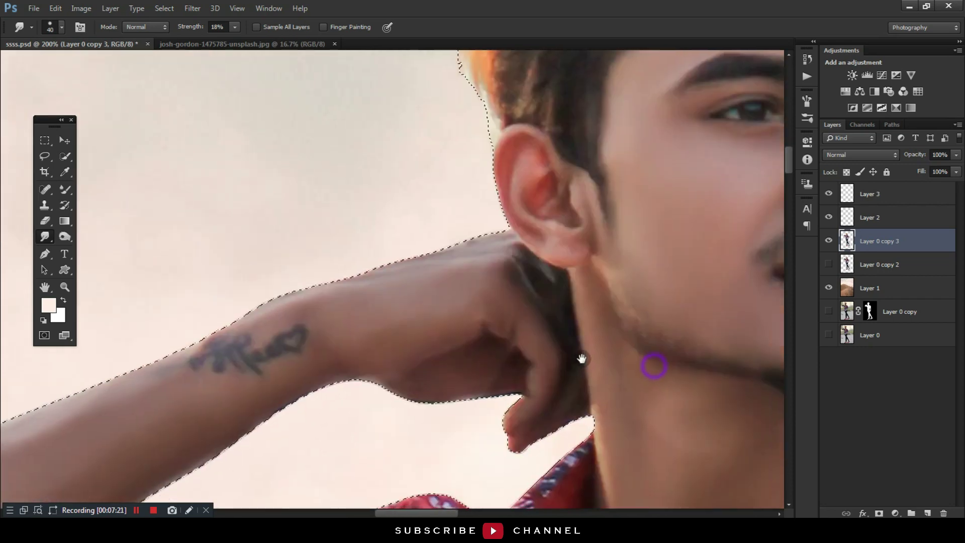
{"action": "left_click_drag", "start_coordinate": [345, 352], "coordinate": [446, 258]}
{"action": "mouse_move", "coordinate": [244, 348]}
{"action": "left_mouse_down"}
{"action": "mouse_move", "coordinate": [256, 306]}
{"action": "mouse_move", "coordinate": [275, 297]}
{"action": "left_mouse_up"}
{"action": "key", "text": "bracketleft"}
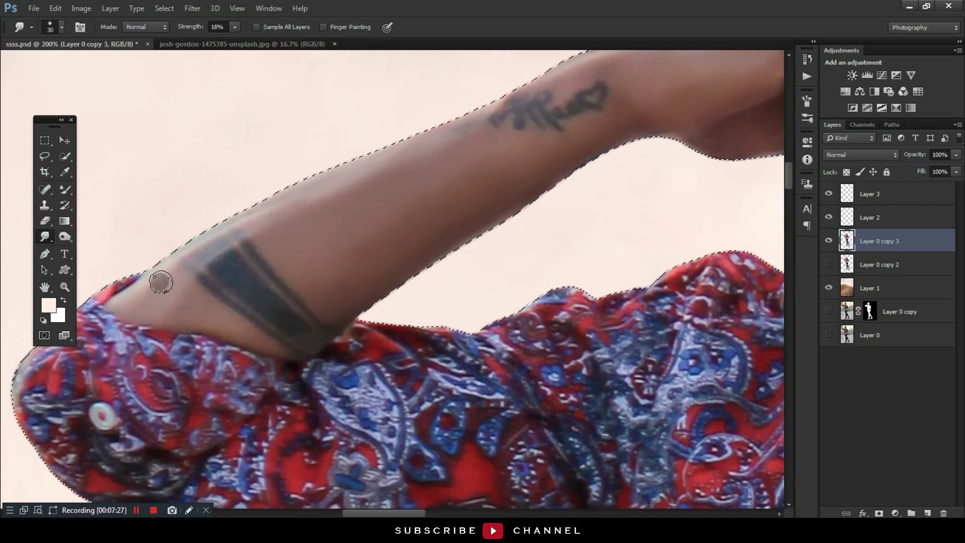
{"action": "key", "text": "ctrl+minus"}
{"action": "key", "text": "ctrl+minus"}
{"action": "key", "text": "ctrl+minus"}
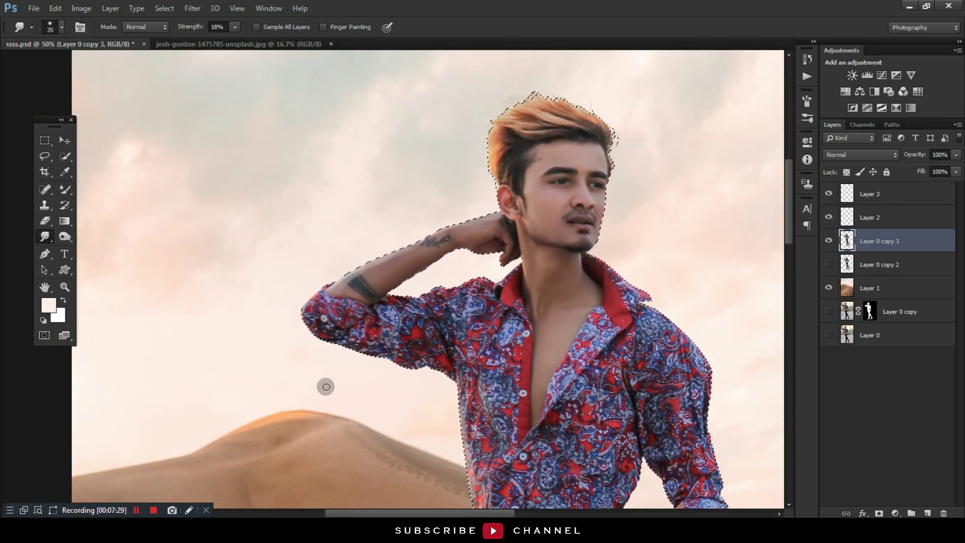
{"action": "scroll", "coordinate": [325, 386], "scroll_direction": "down", "scroll_amount": 5}
{"action": "key", "text": "ctrl+plus"}
Smudge the dark band on the lowered upper arm and the forearm above the watch strap.
{"action": "key", "text": "ctrl+plus"}
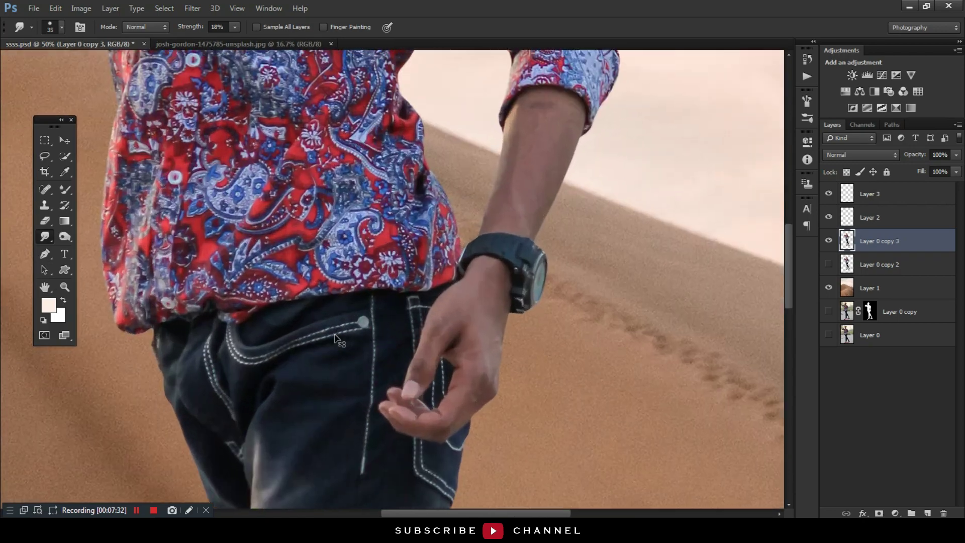
{"action": "key", "text": "ctrl+plus"}
{"action": "key", "text": "ctrl+plus"}
{"action": "key", "text": "bracketright"}
{"action": "key", "text": "bracketright"}
{"action": "key", "text": "bracketright"}
{"action": "key", "text": "bracketright"}
{"action": "key", "text": "bracketright"}
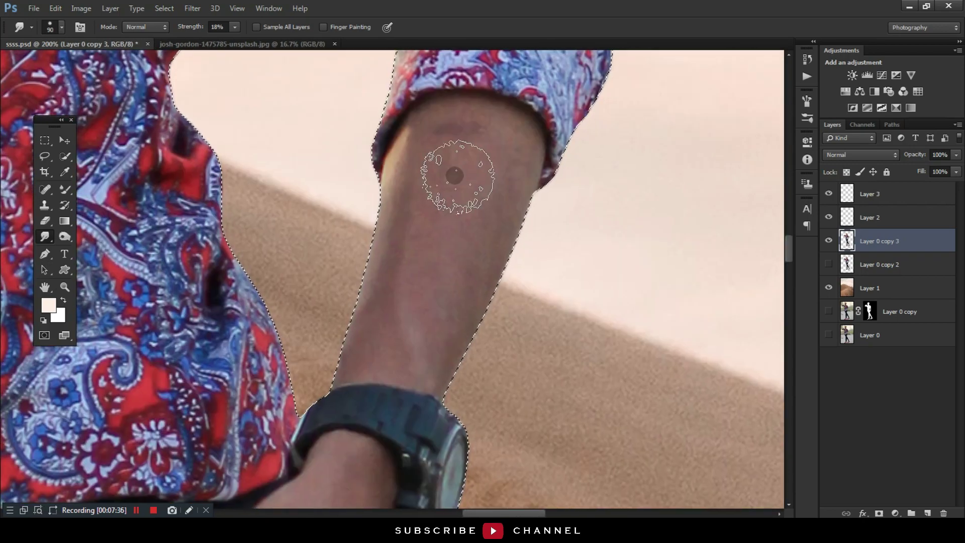
{"action": "mouse_move", "coordinate": [455, 175]}
{"action": "left_mouse_down"}
{"action": "mouse_move", "coordinate": [409, 204]}
{"action": "mouse_move", "coordinate": [430, 166]}
{"action": "mouse_move", "coordinate": [484, 155]}
{"action": "left_mouse_up"}
{"action": "key", "text": "bracketright"}
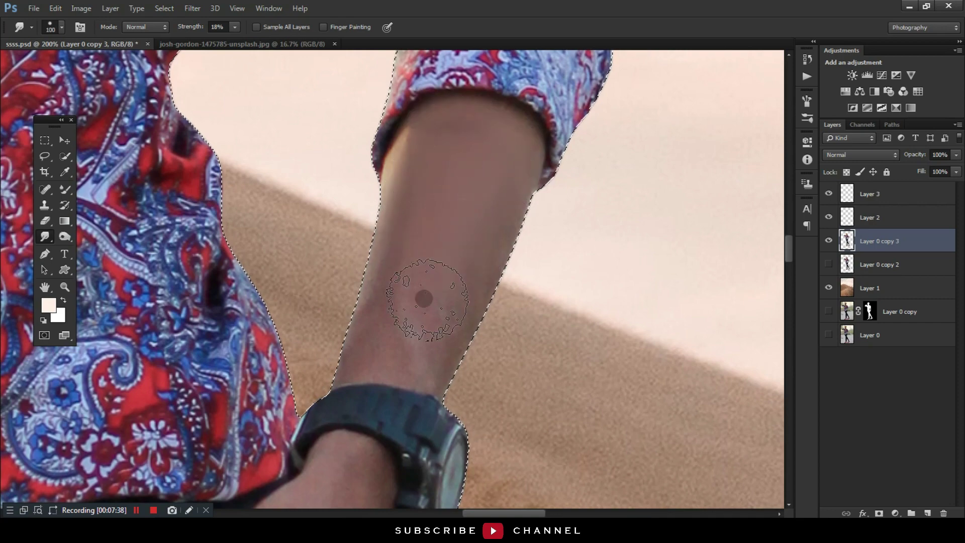
{"action": "mouse_move", "coordinate": [423, 298]}
{"action": "left_mouse_down"}
{"action": "mouse_move", "coordinate": [403, 334]}
{"action": "mouse_move", "coordinate": [442, 330]}
{"action": "mouse_move", "coordinate": [372, 351]}
{"action": "left_mouse_up"}
{"action": "key", "text": "bracketleft"}
{"action": "key", "text": "bracketleft"}
{"action": "key", "text": "bracketleft"}
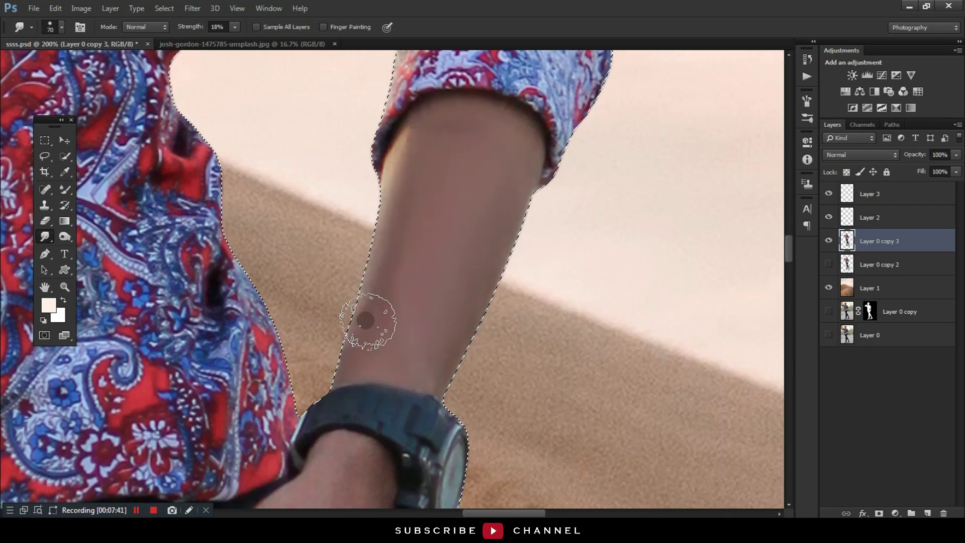
{"action": "key", "text": "bracketleft"}
{"action": "key", "text": "bracketleft"}
{"action": "scroll", "coordinate": [397, 357], "scroll_direction": "down", "scroll_amount": 5}
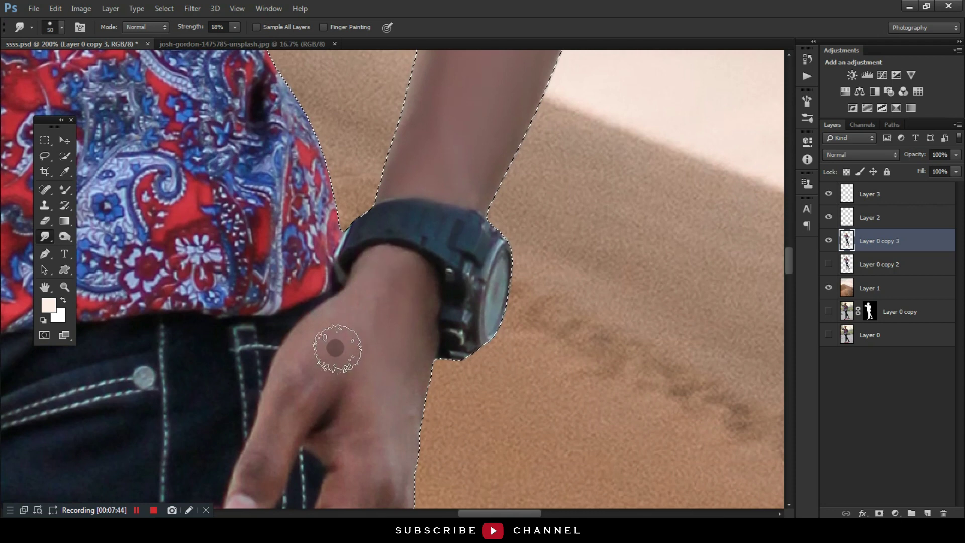
{"action": "scroll", "coordinate": [318, 355], "scroll_direction": "down", "scroll_amount": 5}
{"action": "key", "text": "bracketright"}
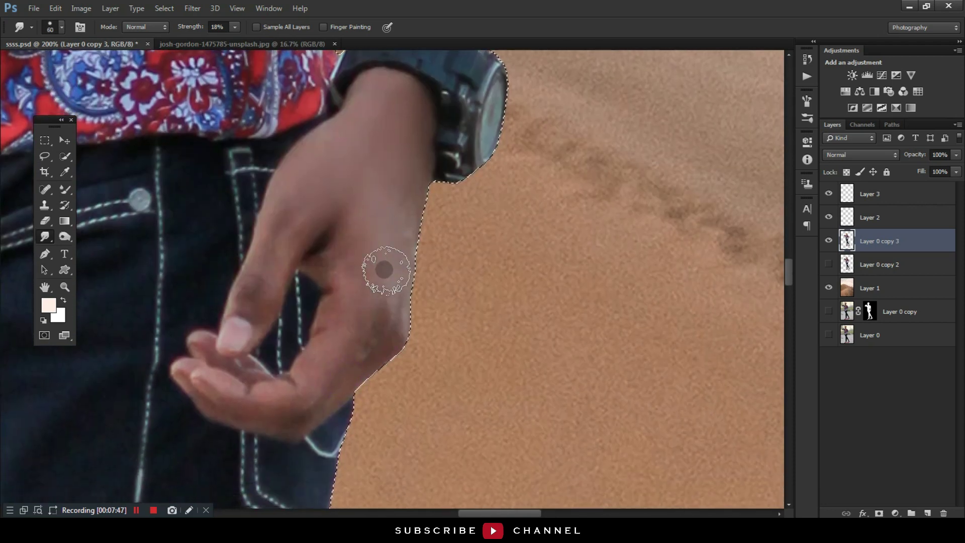
{"action": "key", "text": "bracketleft"}
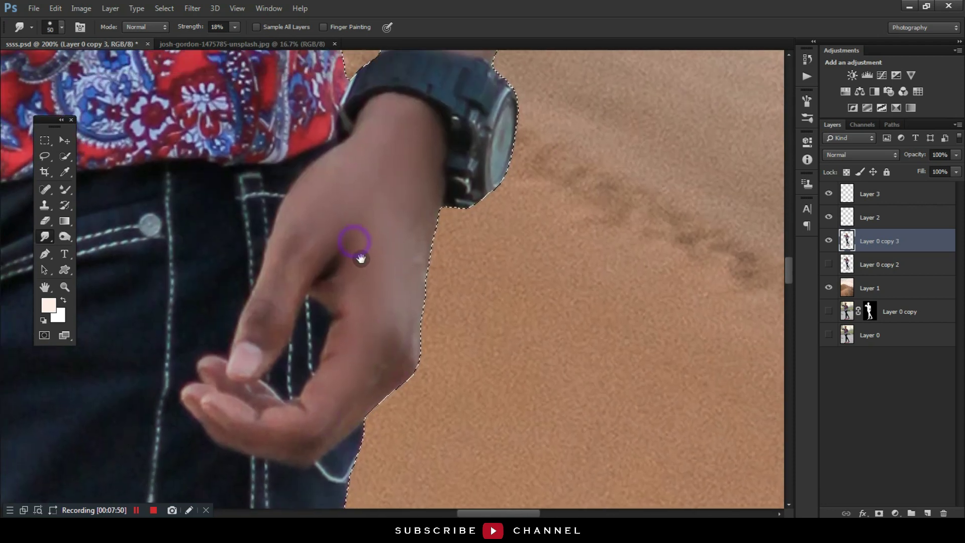
Smooth the crease on the ankle by the red shoe, then fit the whole composition in view.
{"action": "scroll", "coordinate": [354, 247], "scroll_direction": "up", "scroll_amount": 2}
{"action": "scroll", "coordinate": [402, 181], "scroll_direction": "down", "scroll_amount": 2}
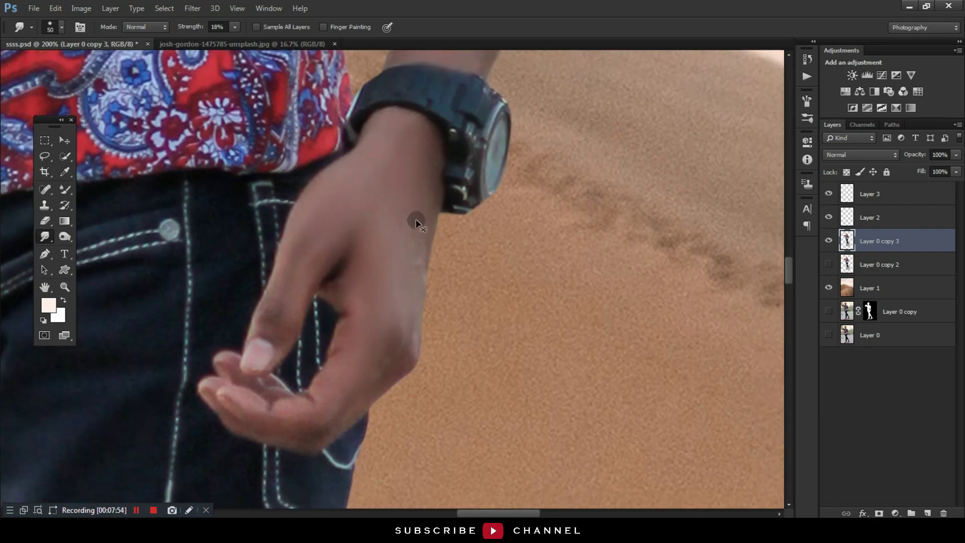
{"action": "scroll", "coordinate": [415, 218], "scroll_direction": "down", "scroll_amount": 4}
{"action": "scroll", "coordinate": [422, 214], "scroll_direction": "down", "scroll_amount": 3}
{"action": "scroll", "coordinate": [425, 213], "scroll_direction": "up", "scroll_amount": 3}
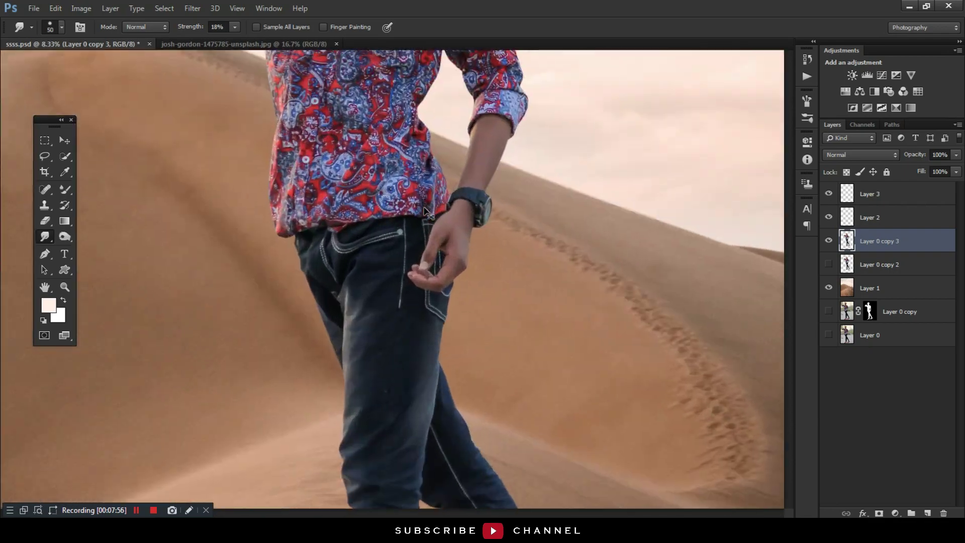
{"action": "scroll", "coordinate": [441, 340], "scroll_direction": "up", "scroll_amount": 1}
{"action": "scroll", "coordinate": [427, 392], "scroll_direction": "up", "scroll_amount": 2}
{"action": "scroll", "coordinate": [409, 246], "scroll_direction": "up", "scroll_amount": 2}
{"action": "left_click_drag", "start_coordinate": [409, 247], "coordinate": [218, 86]}
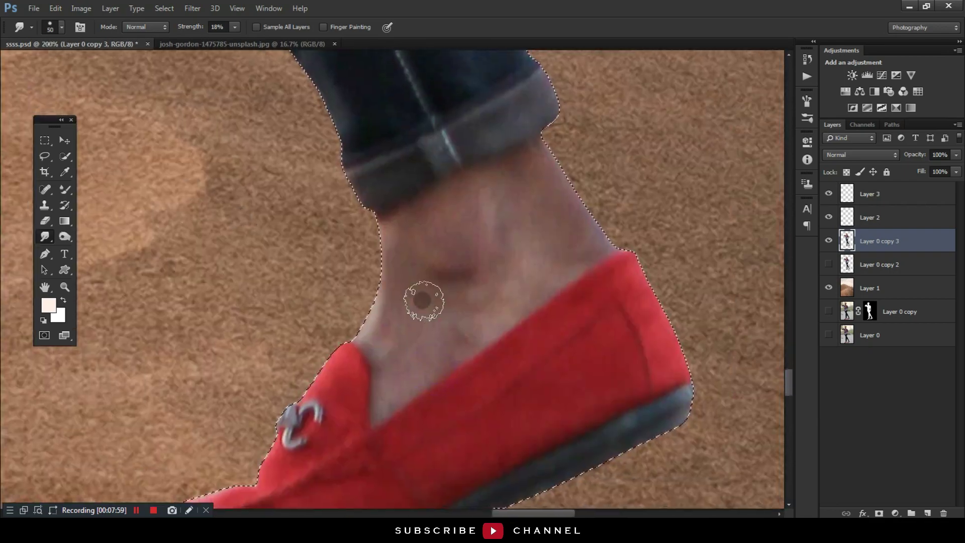
{"action": "key", "text": "bracketright"}
{"action": "key", "text": "bracketright"}
{"action": "key", "text": "bracketright"}
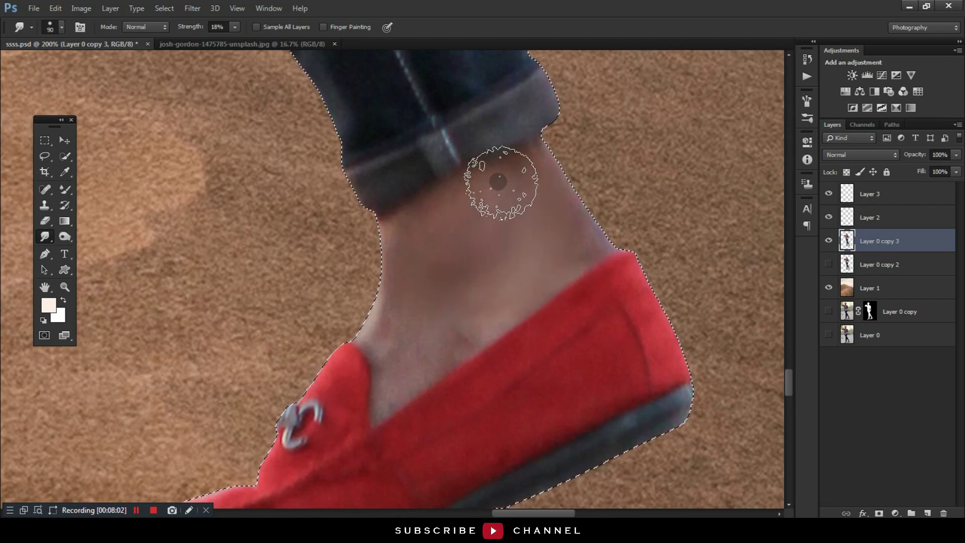
{"action": "left_click_drag", "start_coordinate": [459, 267], "coordinate": [409, 323]}
{"action": "key", "text": "bracketleft"}
{"action": "key", "text": "bracketleft"}
{"action": "key", "text": "bracketleft"}
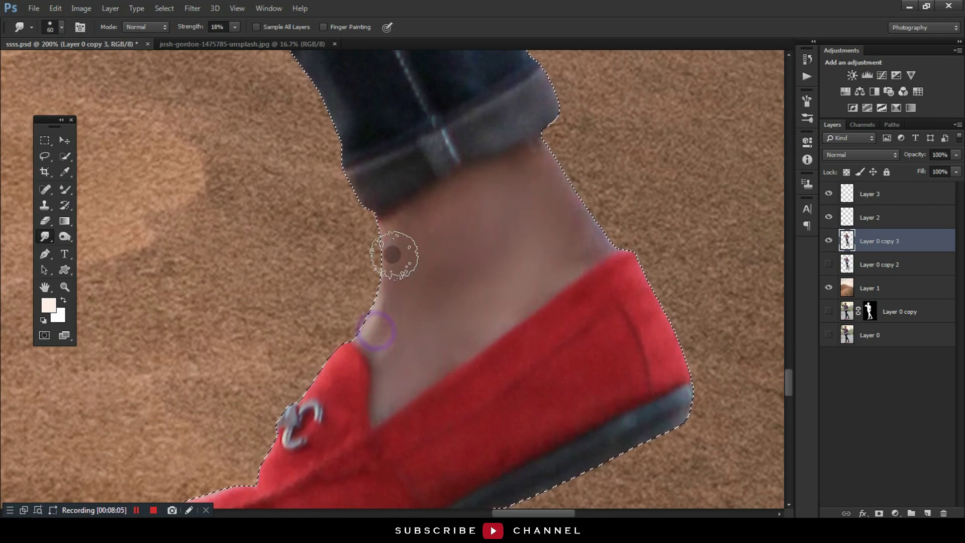
{"action": "mouse_move", "coordinate": [153, 368]}
{"action": "left_mouse_down"}
{"action": "mouse_move", "coordinate": [316, 243]}
{"action": "mouse_move", "coordinate": [472, 279]}
{"action": "left_mouse_up"}
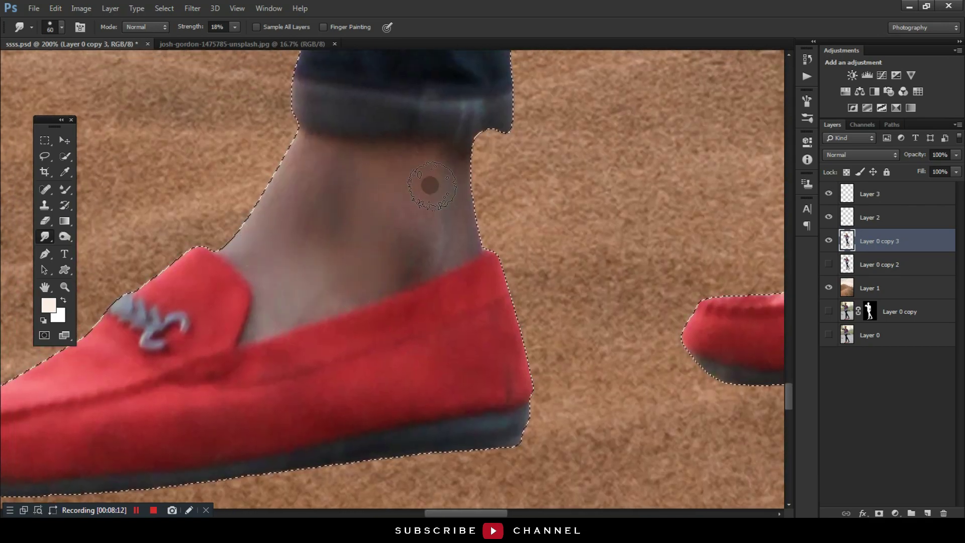
{"action": "key", "text": "ctrl+minus"}
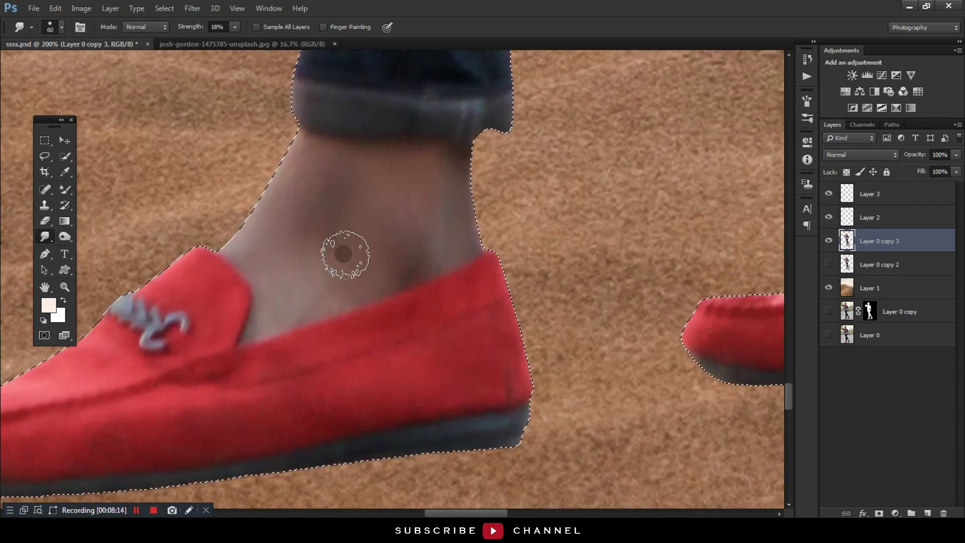
{"action": "key", "text": "ctrl+0"}
Clear the selection and add a Selective Color adjustment, lowering black in the Reds.
{"action": "key", "text": "l"}
{"action": "key", "text": "ctrl+d"}
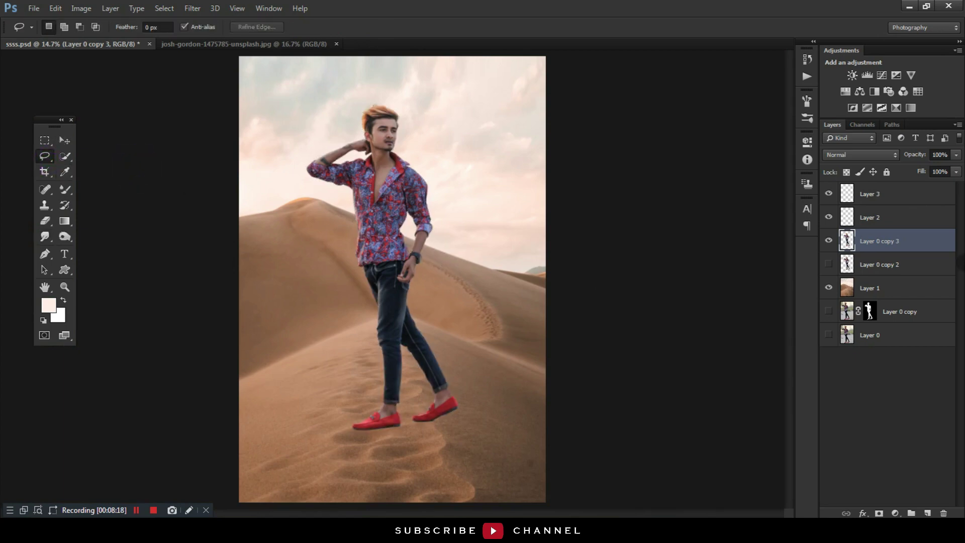
{"action": "left_click", "coordinate": [896, 108]}
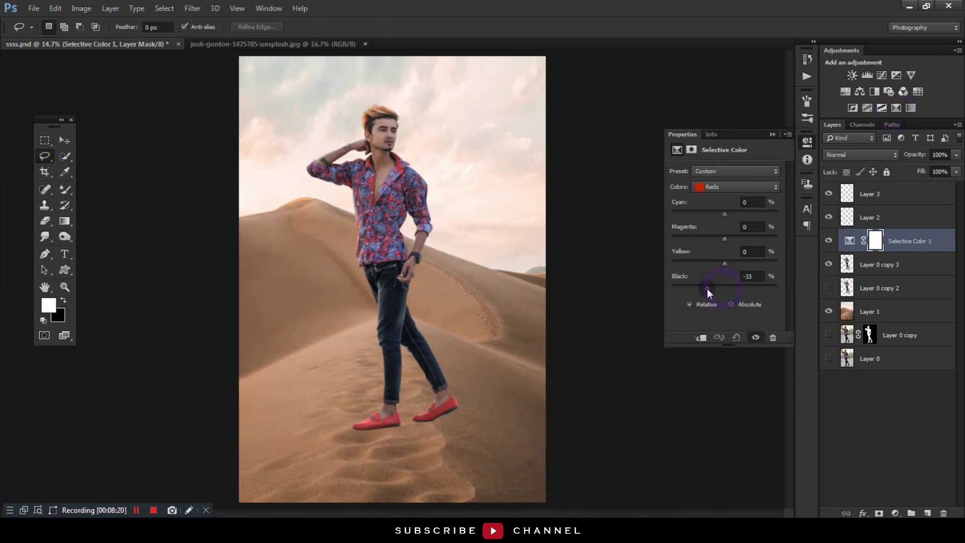
{"action": "left_click_drag", "start_coordinate": [714, 288], "coordinate": [712, 288]}
{"action": "left_click", "coordinate": [733, 187]}
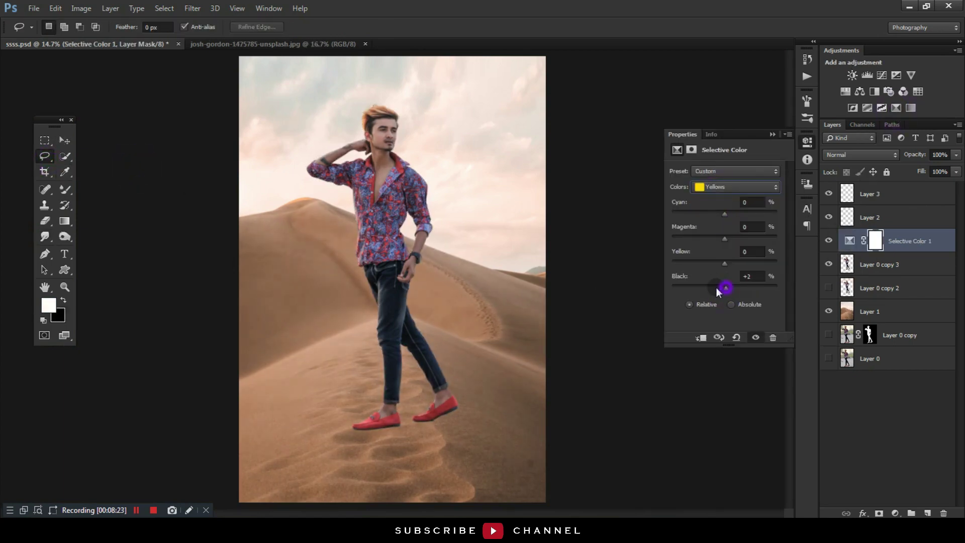
{"action": "left_click", "coordinate": [723, 187]}
Invert the Selective Color mask and paint it white over the man's body and legs.
{"action": "left_click", "coordinate": [773, 134]}
{"action": "key", "text": "ctrl+i"}
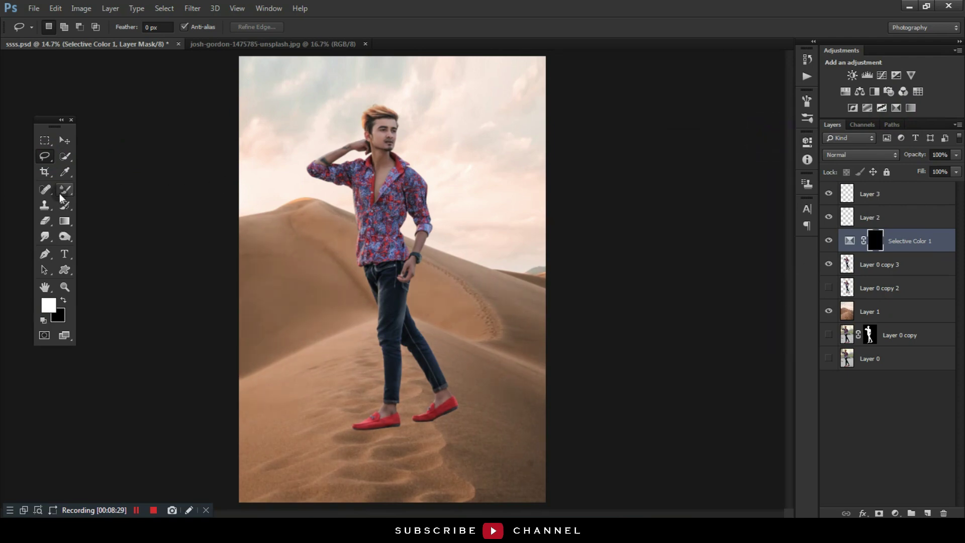
{"action": "left_click", "coordinate": [64, 191]}
{"action": "scroll", "coordinate": [491, 162], "scroll_direction": "up", "scroll_amount": 3}
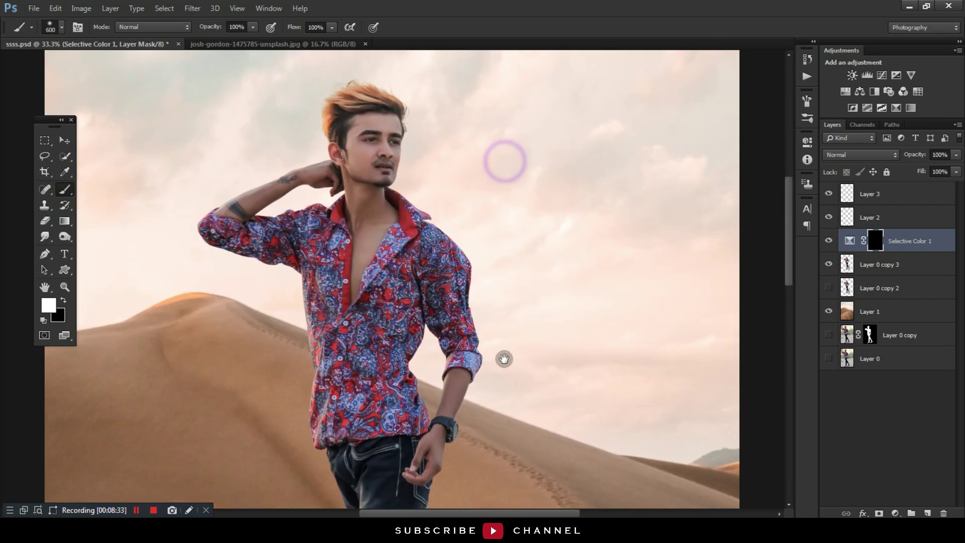
{"action": "left_click", "coordinate": [847, 264], "text": "ctrl"}
{"action": "key", "text": "bracketleft"}
{"action": "key", "text": "bracketleft"}
{"action": "key", "text": "bracketleft"}
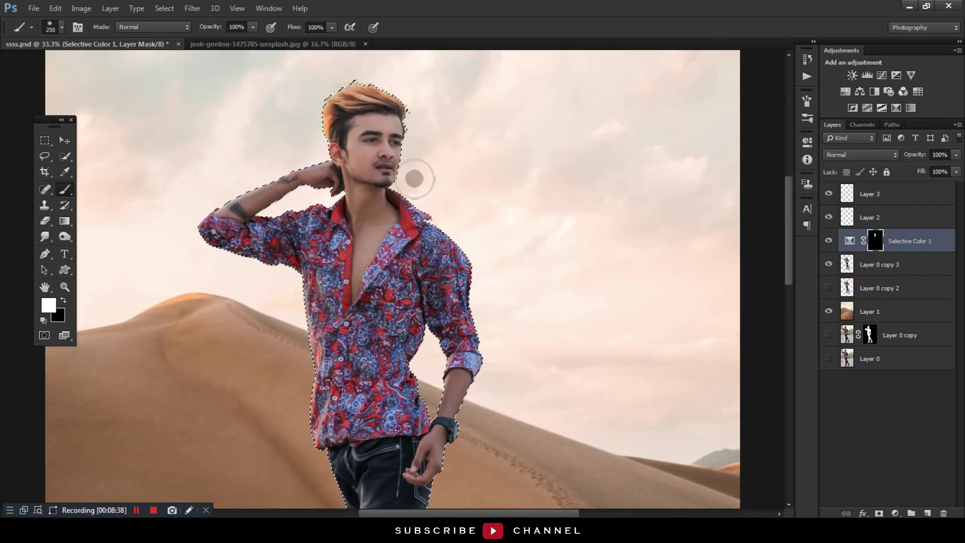
{"action": "left_click", "coordinate": [829, 241]}
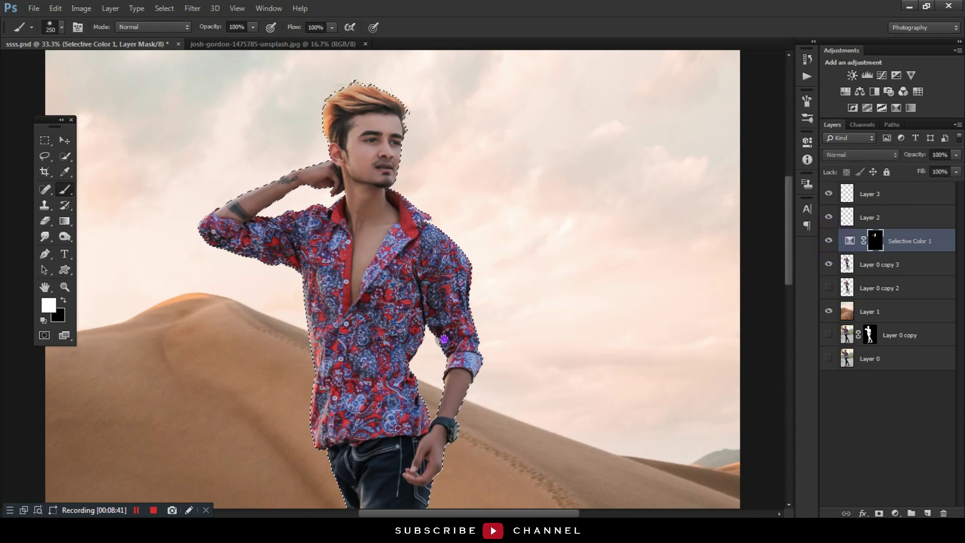
{"action": "mouse_move", "coordinate": [448, 428]}
{"action": "left_mouse_down"}
{"action": "mouse_move", "coordinate": [486, 232]}
{"action": "mouse_move", "coordinate": [496, 88]}
{"action": "left_mouse_up"}
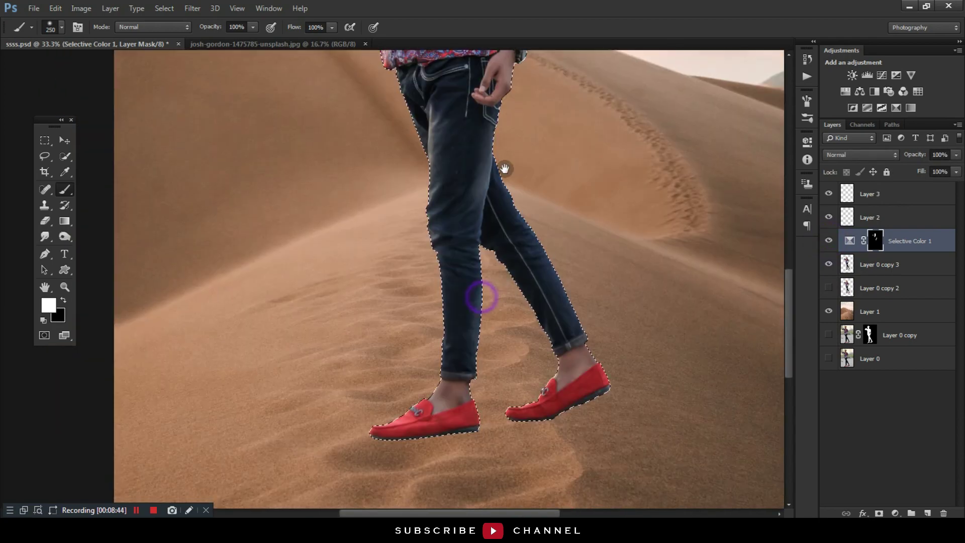
Set Selective Color Reds to Cyan -20, Black -14 and Yellows Black to -37.
{"action": "scroll", "coordinate": [523, 163], "scroll_direction": "up", "scroll_amount": 5}
{"action": "scroll", "coordinate": [504, 232], "scroll_direction": "up", "scroll_amount": 5}
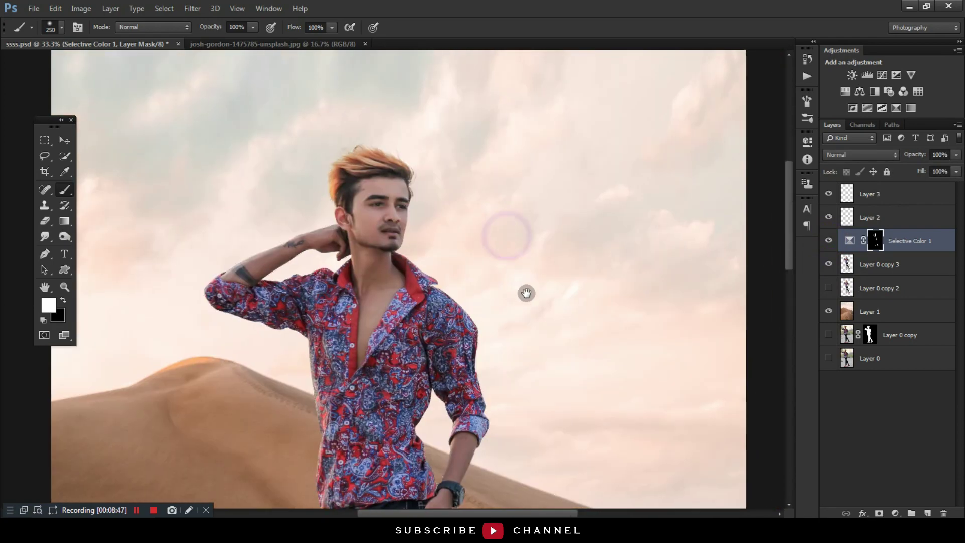
{"action": "left_click", "coordinate": [849, 240]}
{"action": "mouse_move", "coordinate": [723, 288]}
{"action": "left_mouse_down"}
{"action": "mouse_move", "coordinate": [709, 288]}
{"action": "mouse_move", "coordinate": [717, 288]}
{"action": "left_mouse_up"}
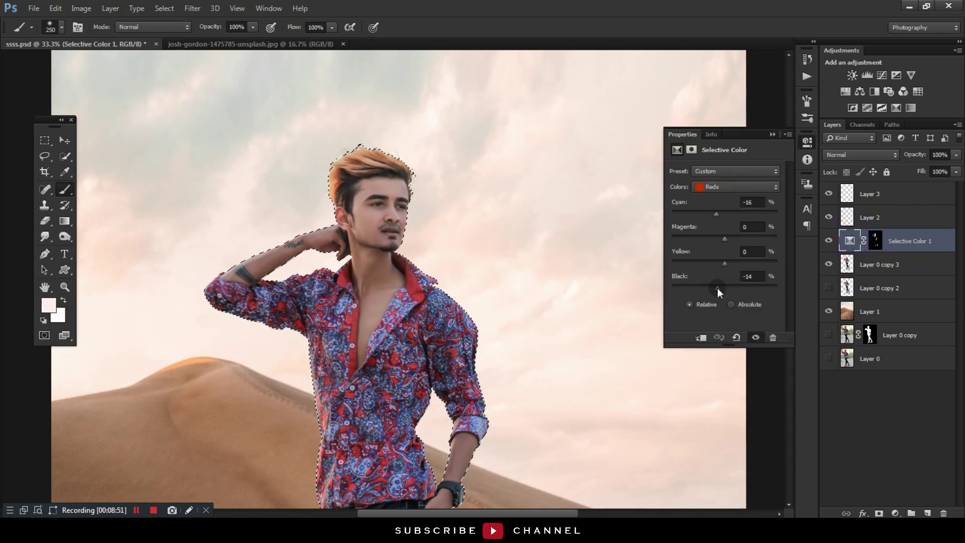
{"action": "left_click", "coordinate": [722, 187]}
{"action": "left_click_drag", "start_coordinate": [725, 287], "coordinate": [706, 289]}
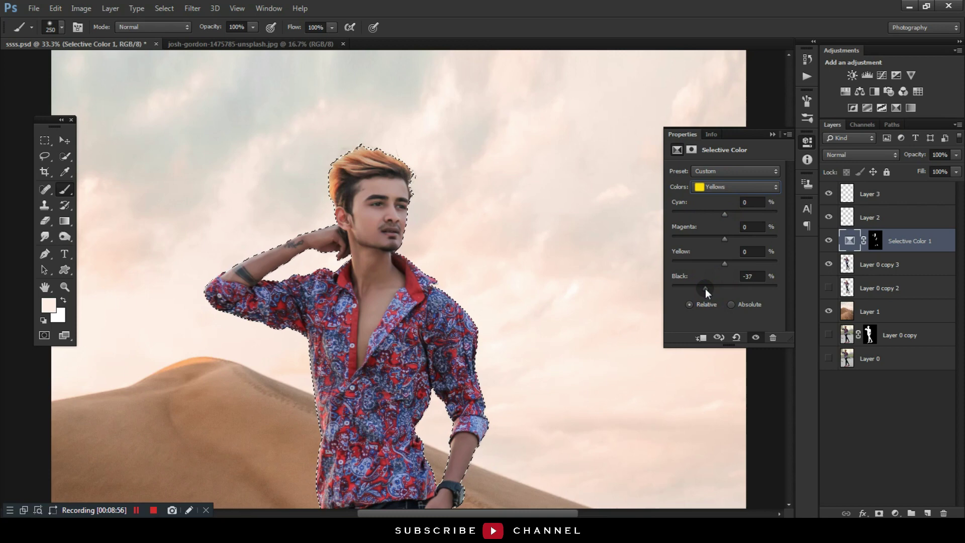
{"action": "left_click", "coordinate": [772, 134]}
Duplicate Layer 0 copy 3 to create Layer 0 copy 4.
{"action": "key", "text": "ctrl+minus"}
{"action": "key", "text": "ctrl+minus"}
{"action": "key", "text": "ctrl+minus"}
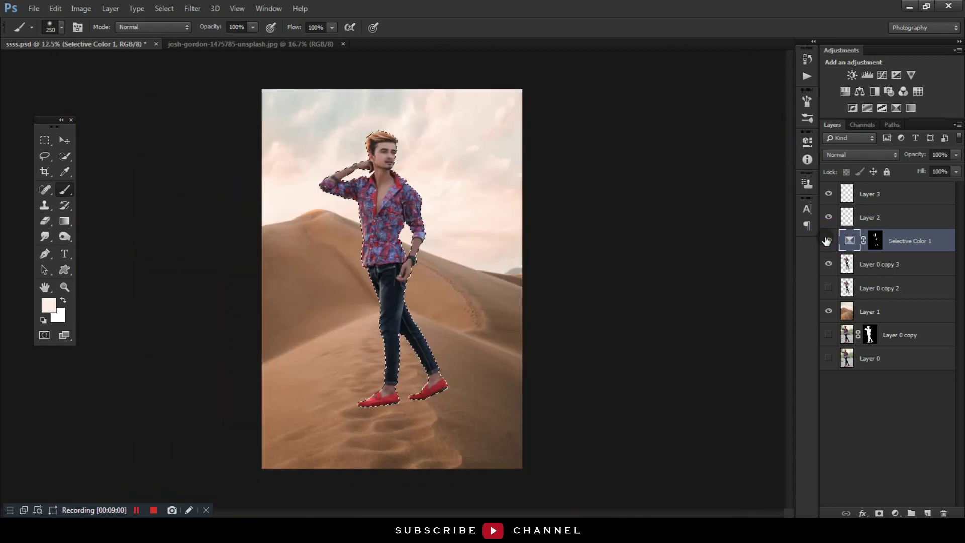
{"action": "left_click", "coordinate": [895, 259]}
{"action": "key", "text": "ctrl+j"}
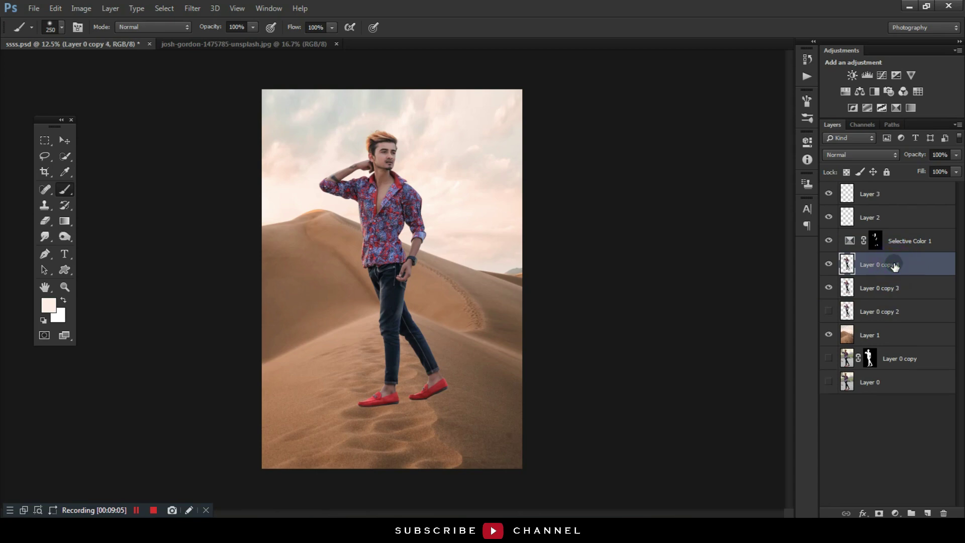
Turn Layer 0 copy 3 into a black silhouette with a Levels adjustment.
{"action": "left_click", "coordinate": [861, 296]}
{"action": "left_click", "coordinate": [81, 8]}
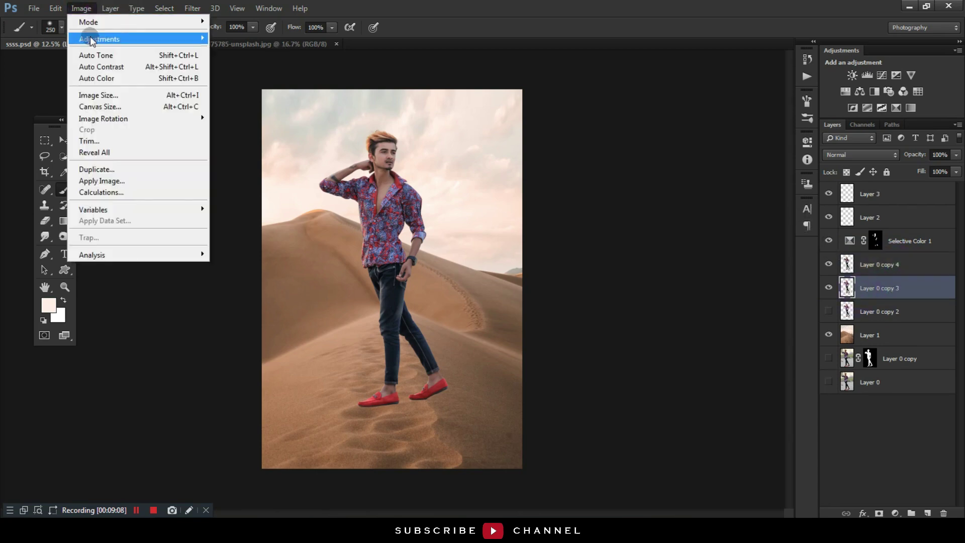
{"action": "left_click", "coordinate": [252, 51]}
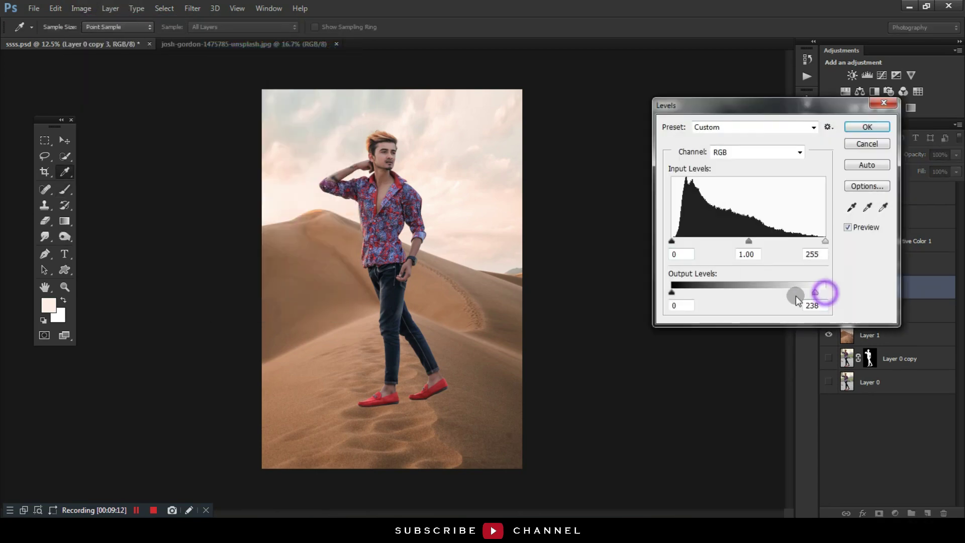
{"action": "left_click", "coordinate": [866, 126]}
Free-transform the silhouette, flipping and skewing it down onto the sand as a shadow.
{"action": "left_click", "coordinate": [64, 140]}
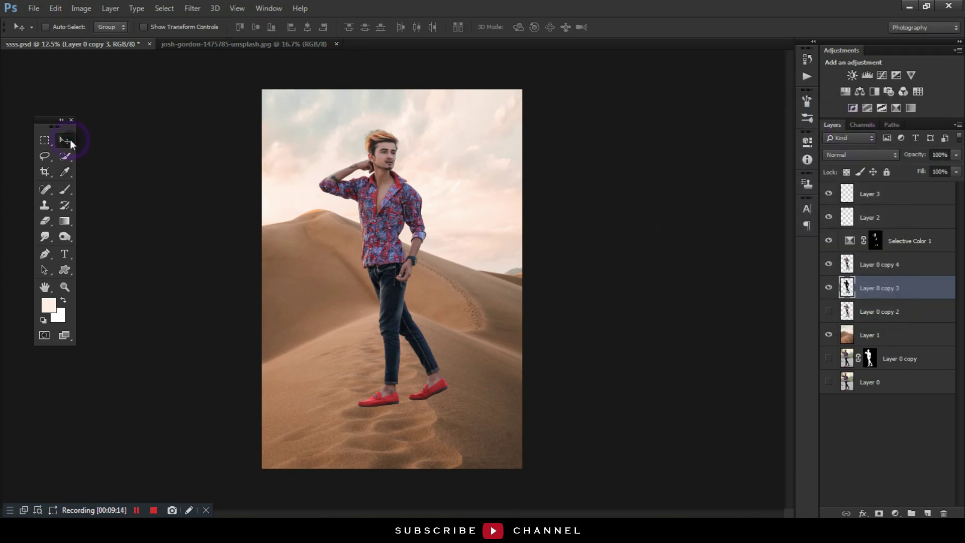
{"action": "key", "text": "ctrl+t"}
{"action": "left_click_drag", "start_coordinate": [384, 128], "coordinate": [583, 482]}
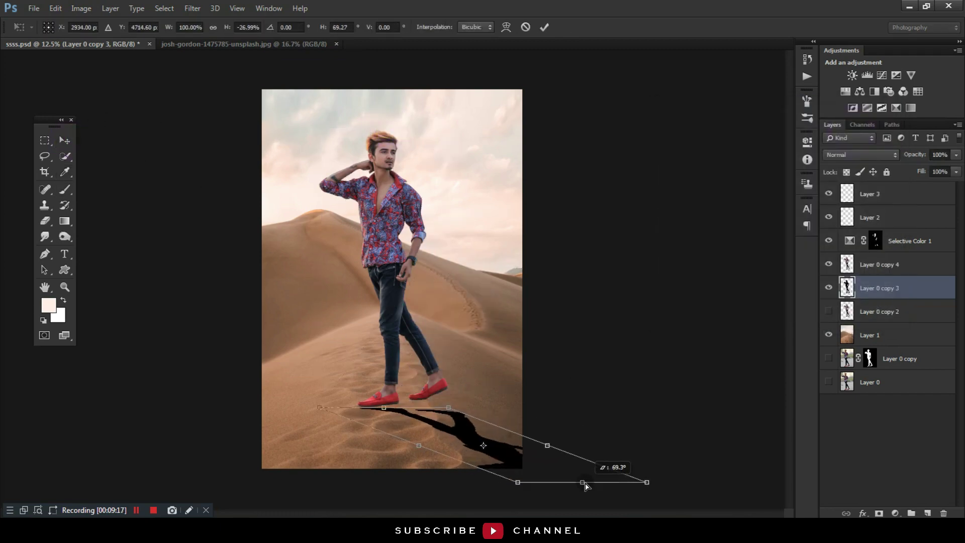
{"action": "left_click_drag", "start_coordinate": [648, 483], "coordinate": [647, 476]}
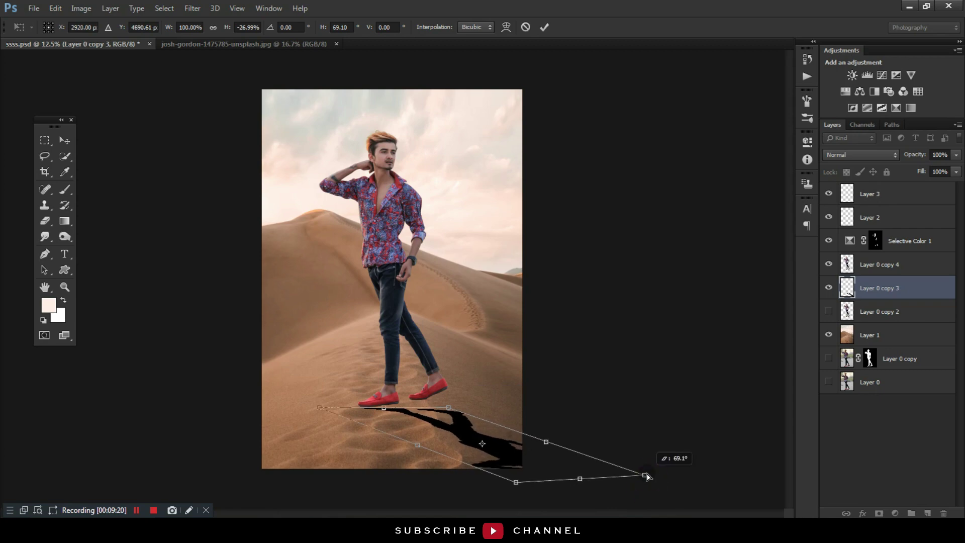
{"action": "key", "text": "Return"}
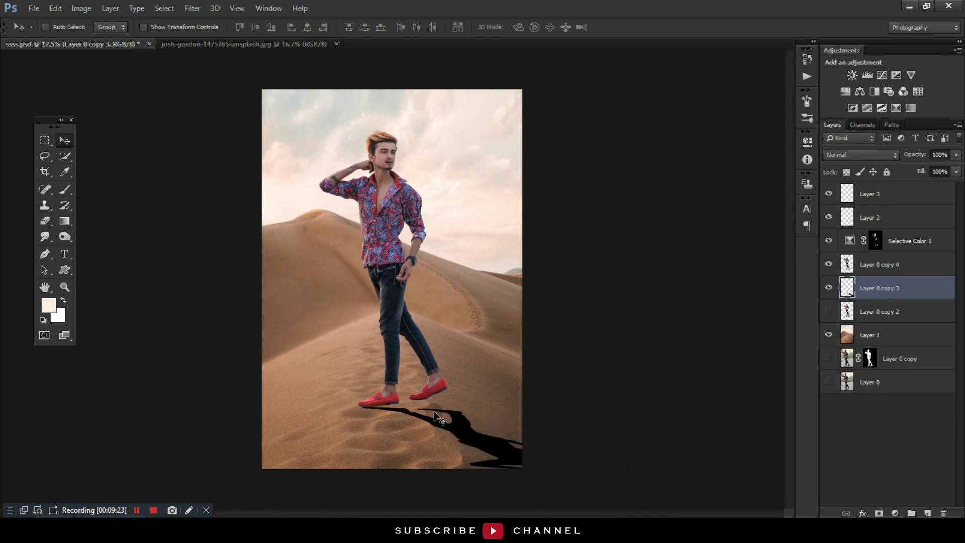
{"action": "key", "text": "ctrl+t"}
Warp the shadow's top edge and left tip up under the red shoes, then commit the warp.
{"action": "right_click", "coordinate": [461, 447]}
{"action": "left_click", "coordinate": [495, 335]}
{"action": "key", "text": "ctrl+plus"}
{"action": "key", "text": "ctrl+plus"}
{"action": "key", "text": "ctrl+plus"}
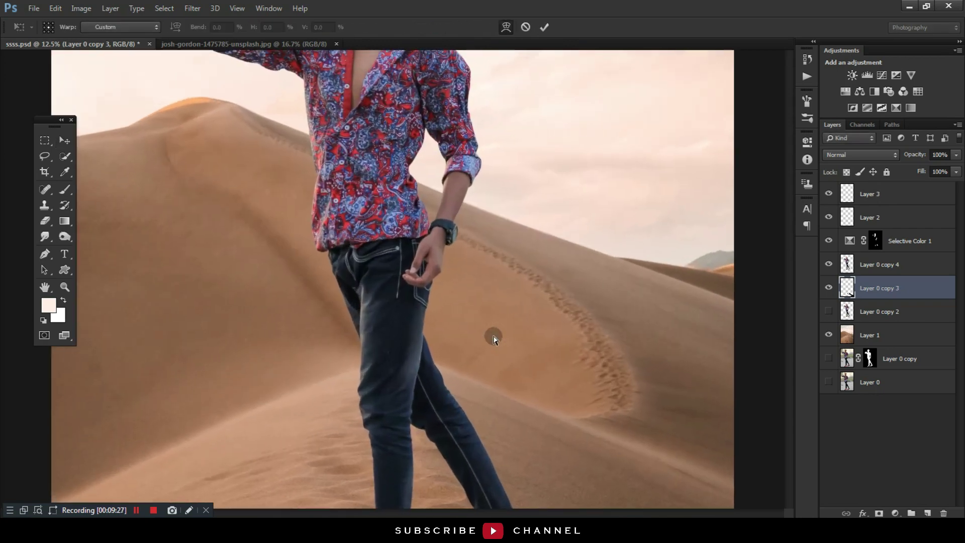
{"action": "scroll", "coordinate": [440, 161], "scroll_direction": "down", "scroll_amount": 5}
{"action": "scroll", "coordinate": [431, 280], "scroll_direction": "down", "scroll_amount": 2}
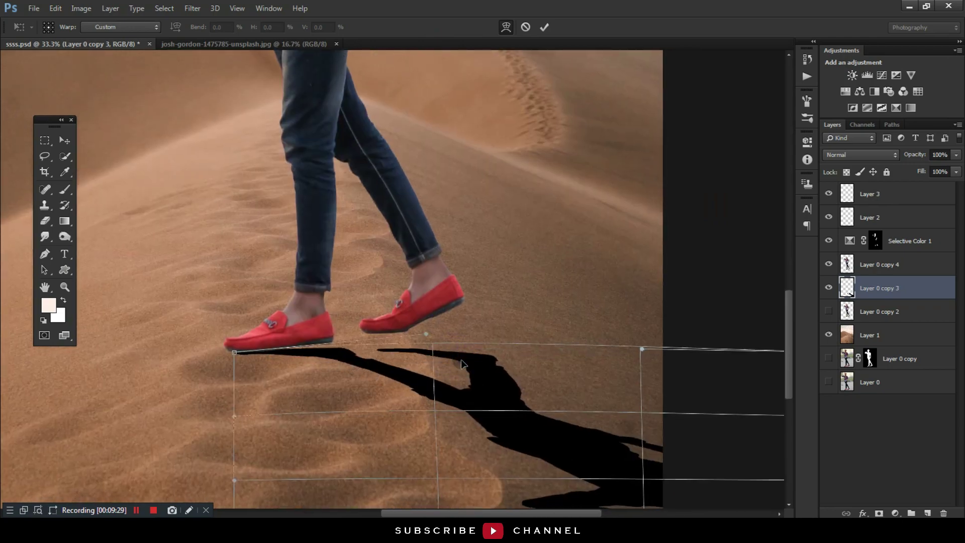
{"action": "left_click_drag", "start_coordinate": [461, 363], "coordinate": [452, 346]}
{"action": "left_click_drag", "start_coordinate": [305, 373], "coordinate": [300, 360]}
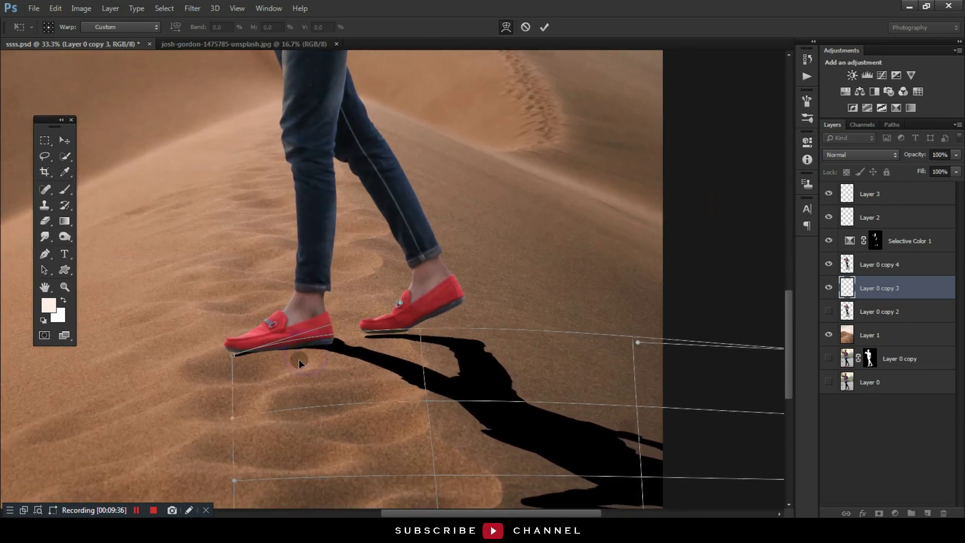
{"action": "left_click_drag", "start_coordinate": [389, 334], "coordinate": [388, 366]}
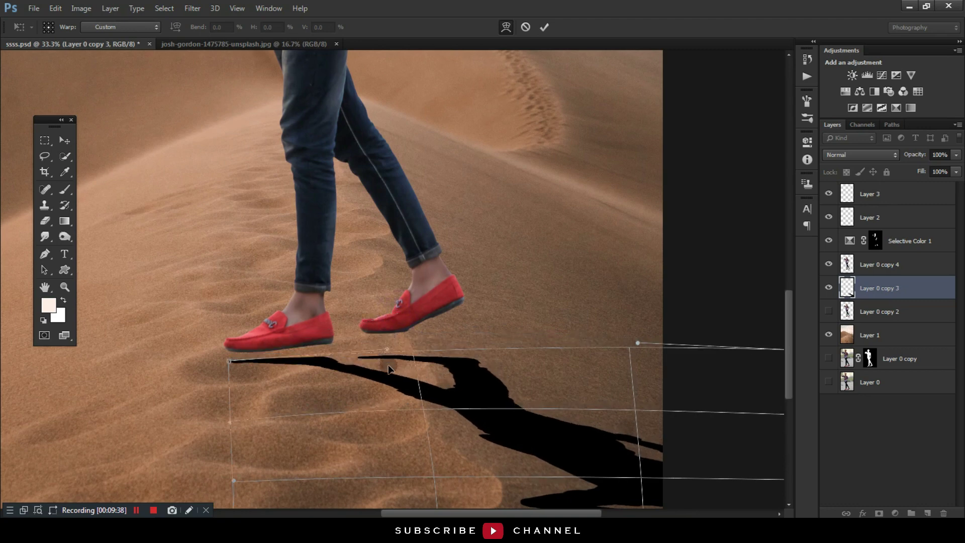
{"action": "left_click_drag", "start_coordinate": [225, 359], "coordinate": [224, 349]}
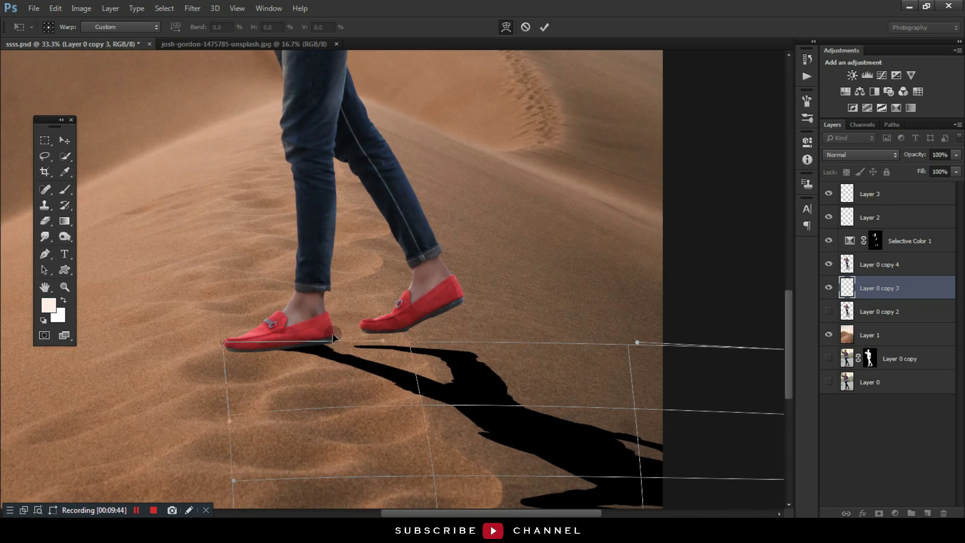
{"action": "mouse_move", "coordinate": [335, 351]}
{"action": "left_mouse_down"}
{"action": "mouse_move", "coordinate": [258, 367]}
{"action": "mouse_move", "coordinate": [278, 371]}
{"action": "left_mouse_up"}
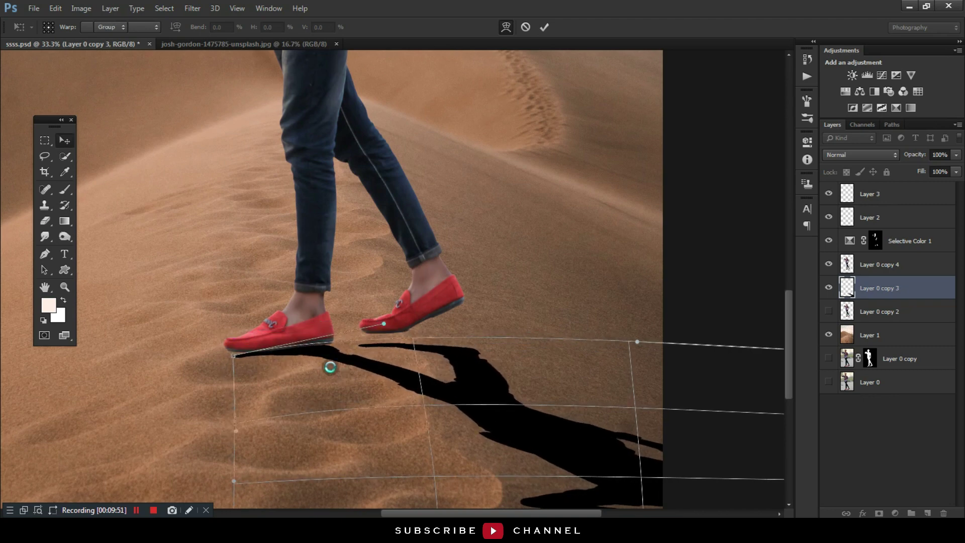
{"action": "key", "text": "Return"}
{"action": "key", "text": "ctrl+t"}
{"action": "key", "text": "Return"}
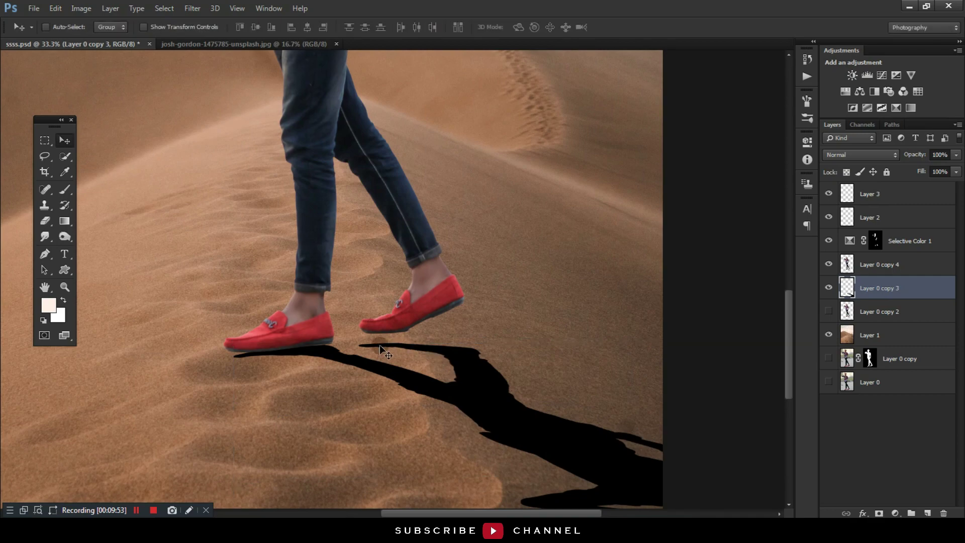
Warp the shadow so its left tip sits tightly under the shoes, then nudge it up.
{"action": "key", "text": "ctrl+minus"}
{"action": "key", "text": "ctrl+t"}
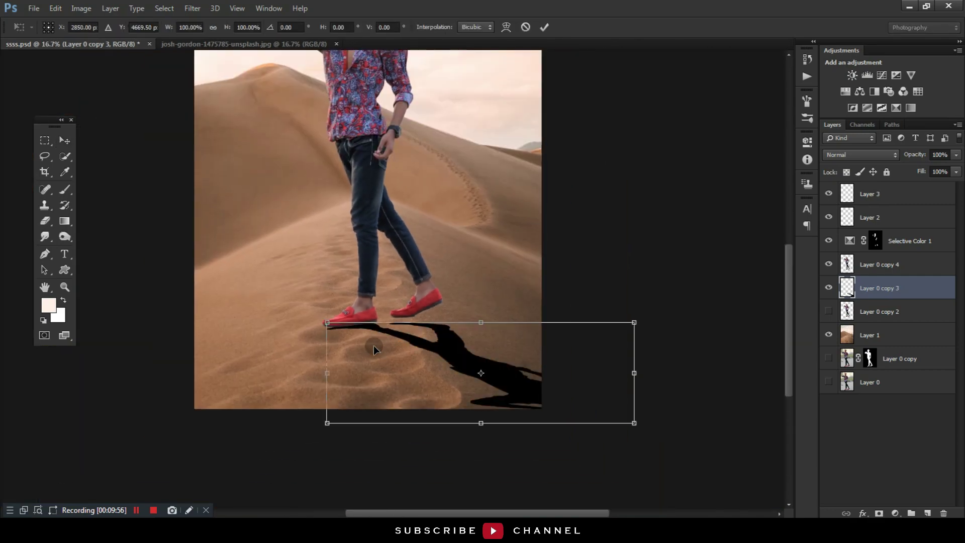
{"action": "left_click_drag", "start_coordinate": [696, 304], "coordinate": [697, 321]}
{"action": "left_click_drag", "start_coordinate": [516, 355], "coordinate": [518, 352]}
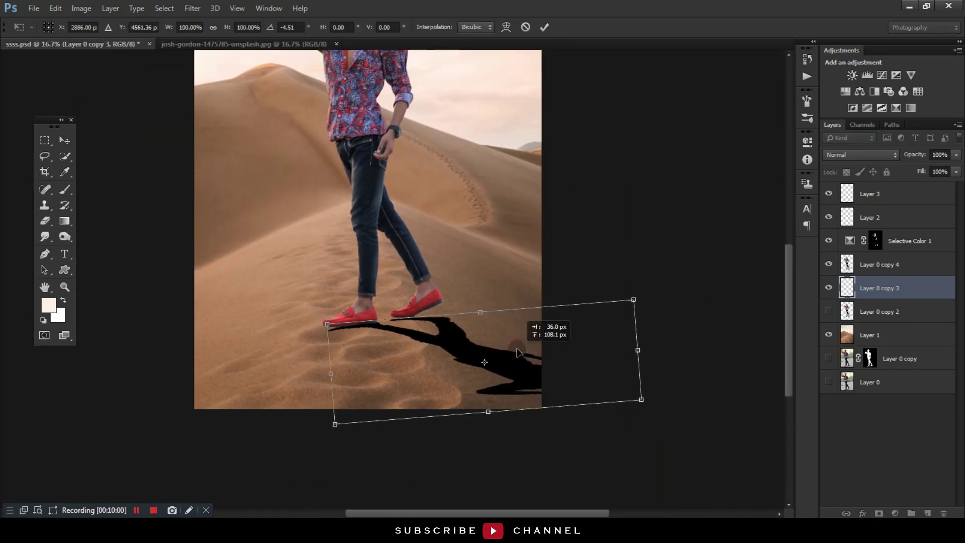
{"action": "key", "text": "ctrl+z"}
{"action": "key", "text": "ctrl+plus"}
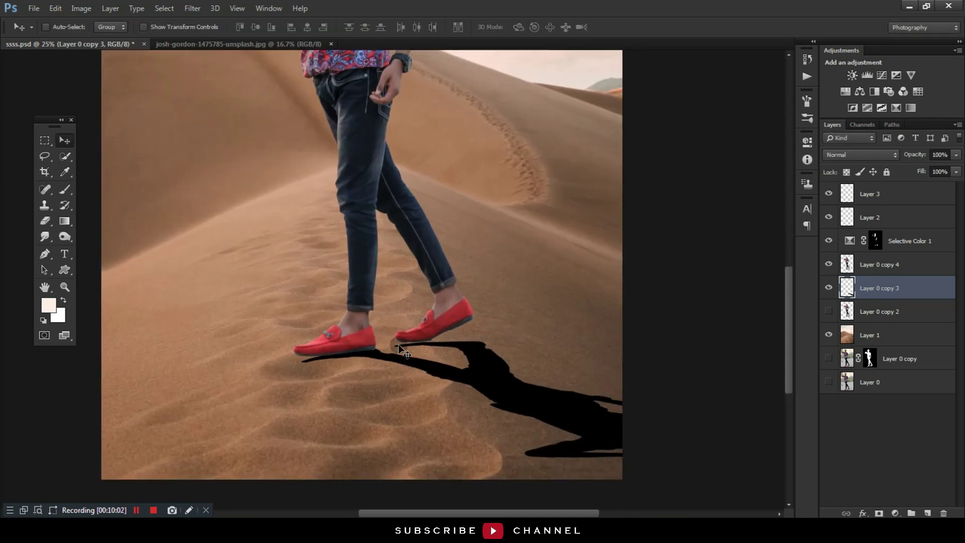
{"action": "right_click", "coordinate": [346, 358]}
{"action": "left_click", "coordinate": [370, 251]}
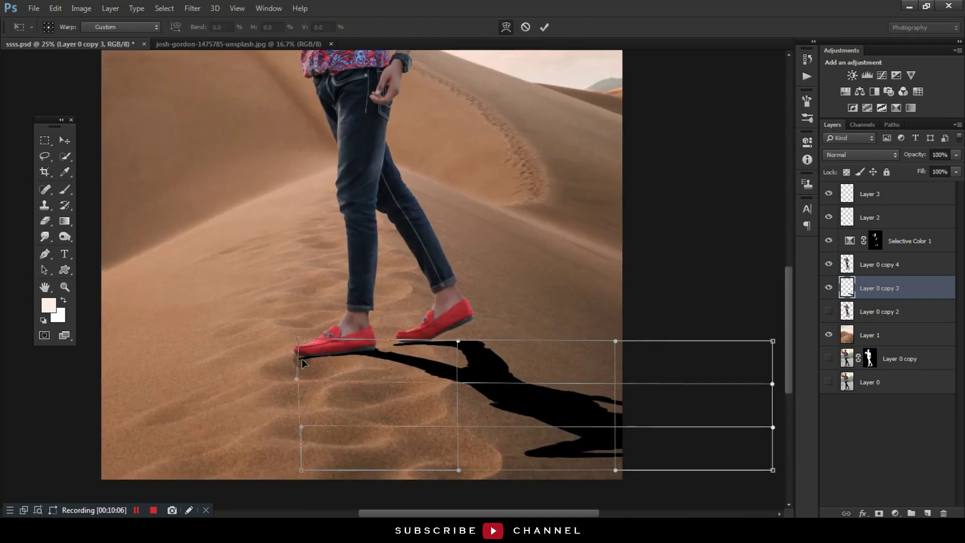
{"action": "left_click_drag", "start_coordinate": [360, 363], "coordinate": [359, 365]}
{"action": "left_click_drag", "start_coordinate": [298, 340], "coordinate": [303, 341]}
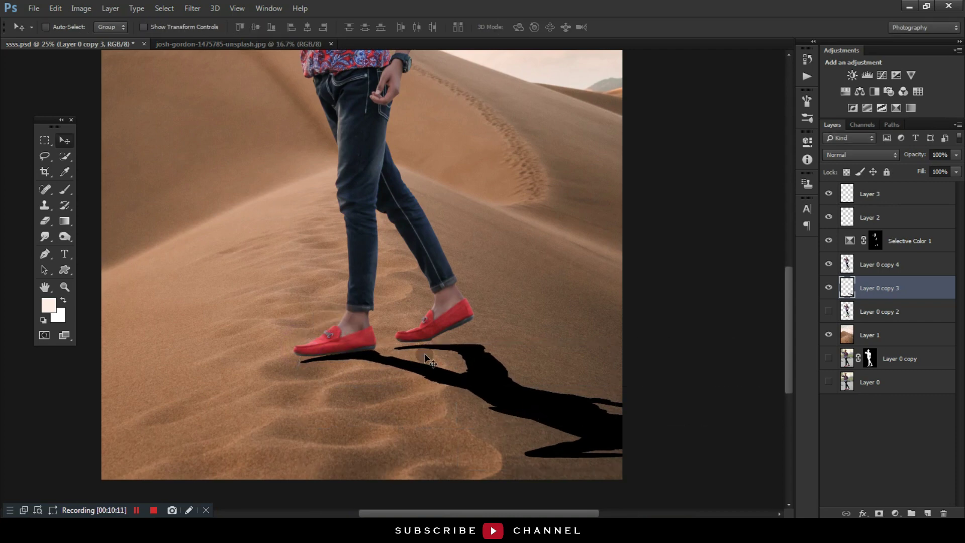
{"action": "key", "text": "ctrl+t"}
{"action": "left_click_drag", "start_coordinate": [417, 342], "coordinate": [418, 346]}
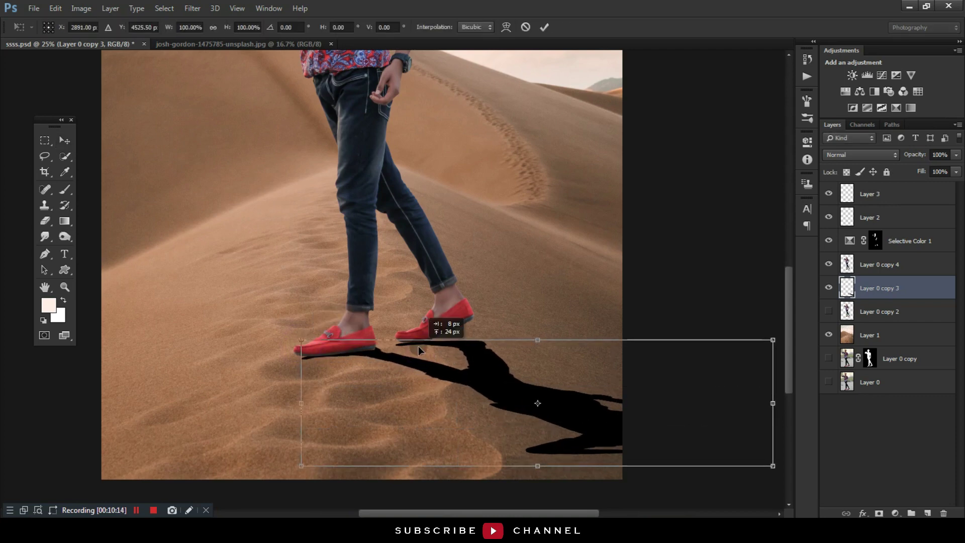
{"action": "key", "text": "Return"}
Stretch the shadow to about 114% height toward the bottom of the image.
{"action": "key", "text": "ctrl+t"}
{"action": "left_click_drag", "start_coordinate": [538, 478], "coordinate": [538, 499]}
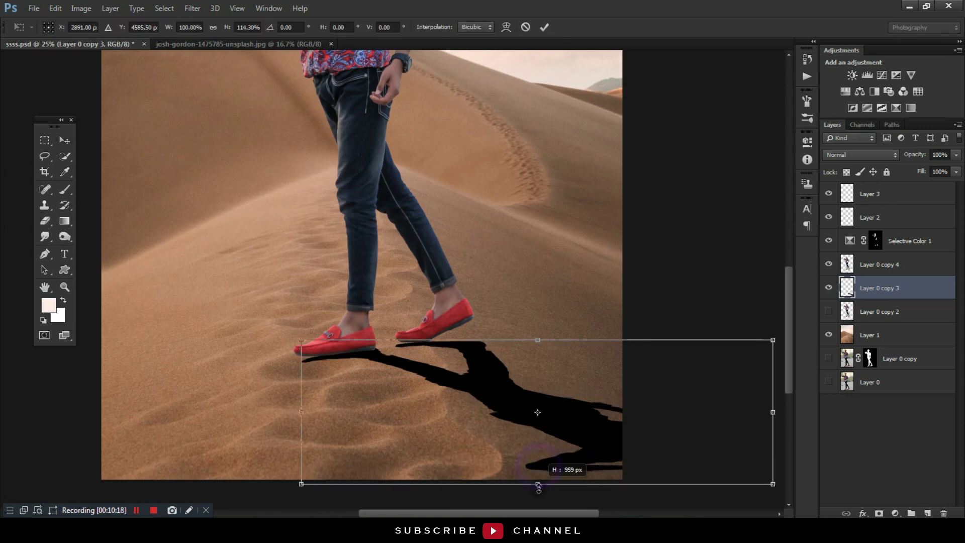
{"action": "key", "text": "Return"}
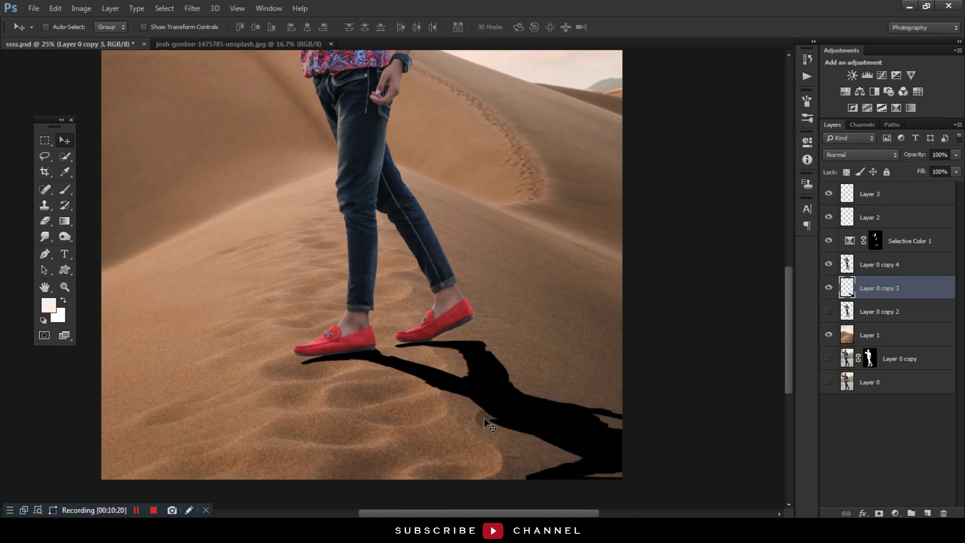
{"action": "left_click", "coordinate": [485, 409], "text": "ctrl"}
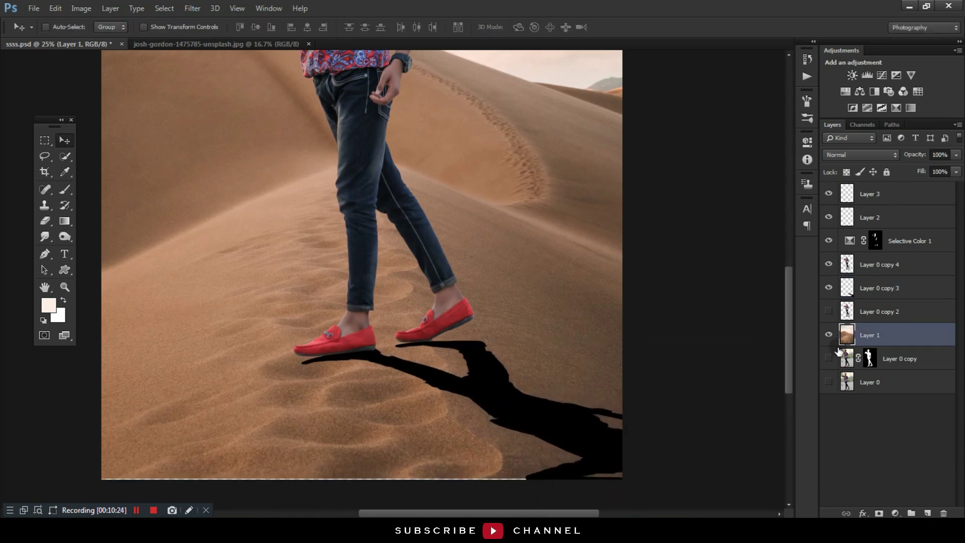
{"action": "left_click", "coordinate": [872, 296]}
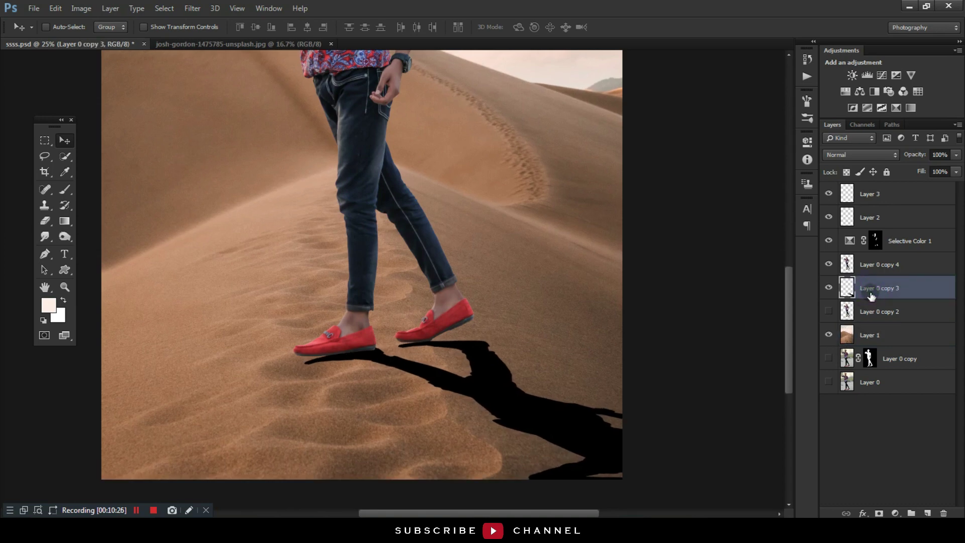
{"action": "left_click", "coordinate": [191, 8]}
{"action": "mouse_move", "coordinate": [198, 152]}
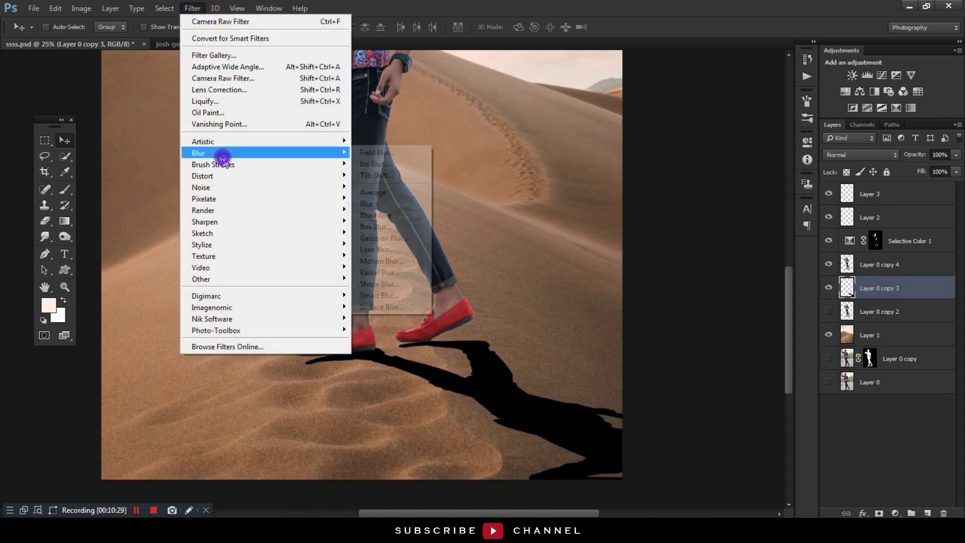
Blur the cast shadow with a 6.1 Gaussian Blur and fade it to 55% opacity, 66% fill.
{"action": "left_click", "coordinate": [386, 239]}
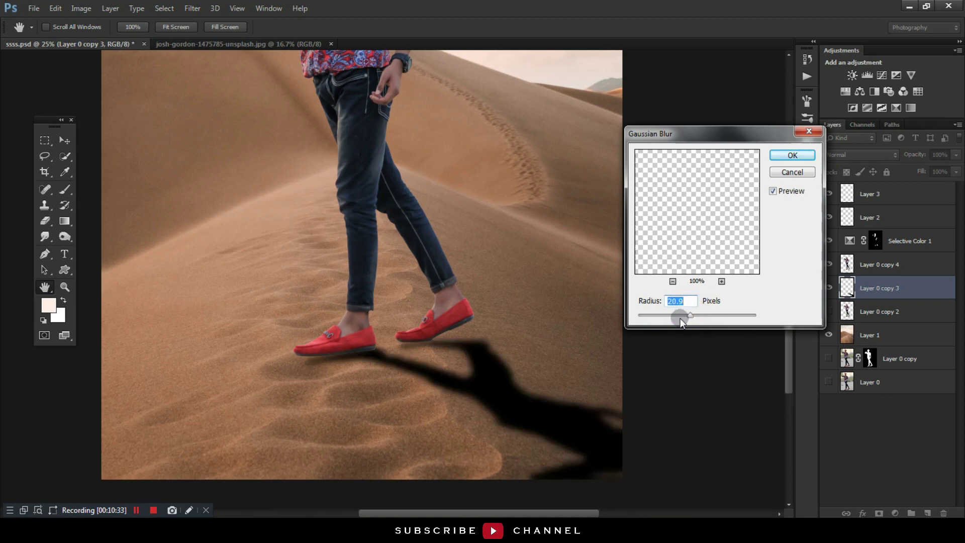
{"action": "left_click_drag", "start_coordinate": [690, 315], "coordinate": [672, 314]}
{"action": "left_click", "coordinate": [789, 156]}
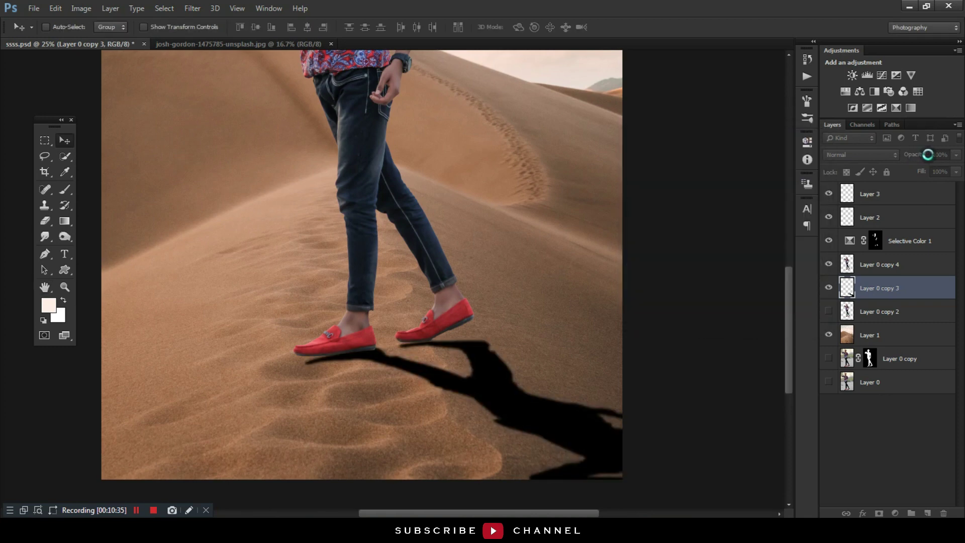
{"action": "mouse_move", "coordinate": [920, 155]}
{"action": "left_mouse_down"}
{"action": "mouse_move", "coordinate": [907, 155]}
{"action": "mouse_move", "coordinate": [908, 176]}
{"action": "left_mouse_up"}
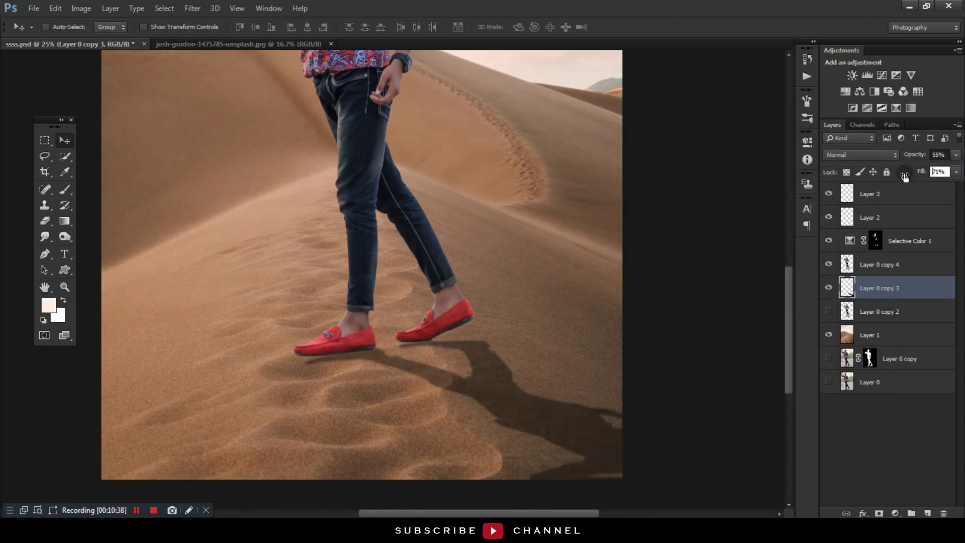
{"action": "key", "text": "ctrl+minus"}
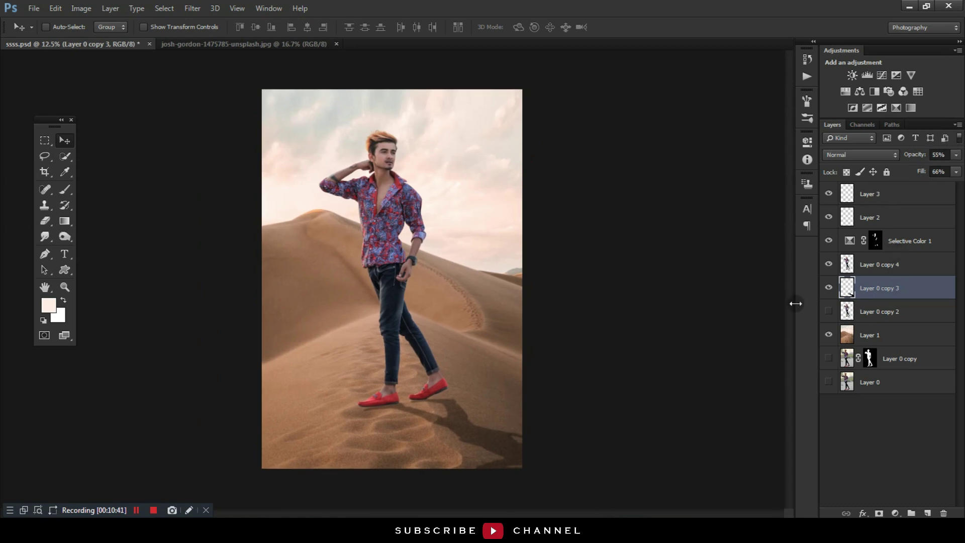
{"action": "left_click", "coordinate": [64, 221]}
{"action": "left_click", "coordinate": [43, 320]}
Mask Layer 0 copy 3 with a black-white gradient so the shadow fades toward its far end.
{"action": "left_click", "coordinate": [63, 300]}
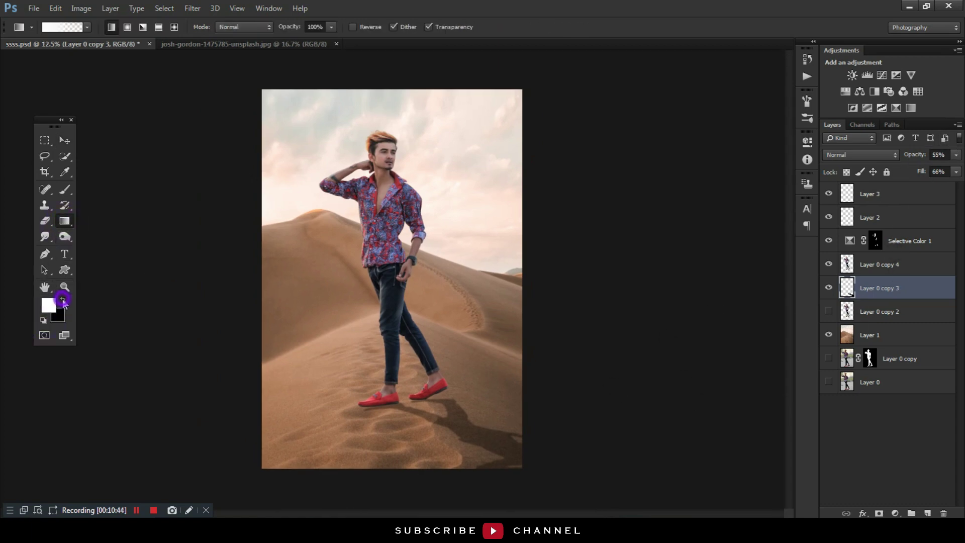
{"action": "left_click", "coordinate": [63, 300]}
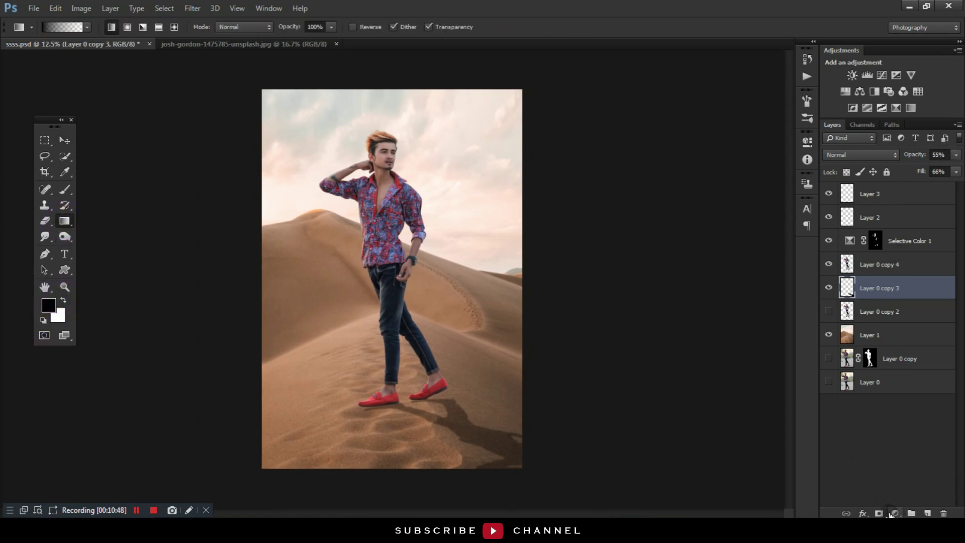
{"action": "left_click", "coordinate": [880, 513]}
{"action": "key", "text": "x"}
{"action": "mouse_move", "coordinate": [586, 483]}
{"action": "left_mouse_down"}
{"action": "mouse_move", "coordinate": [416, 359]}
{"action": "mouse_move", "coordinate": [417, 377]}
{"action": "left_mouse_up"}
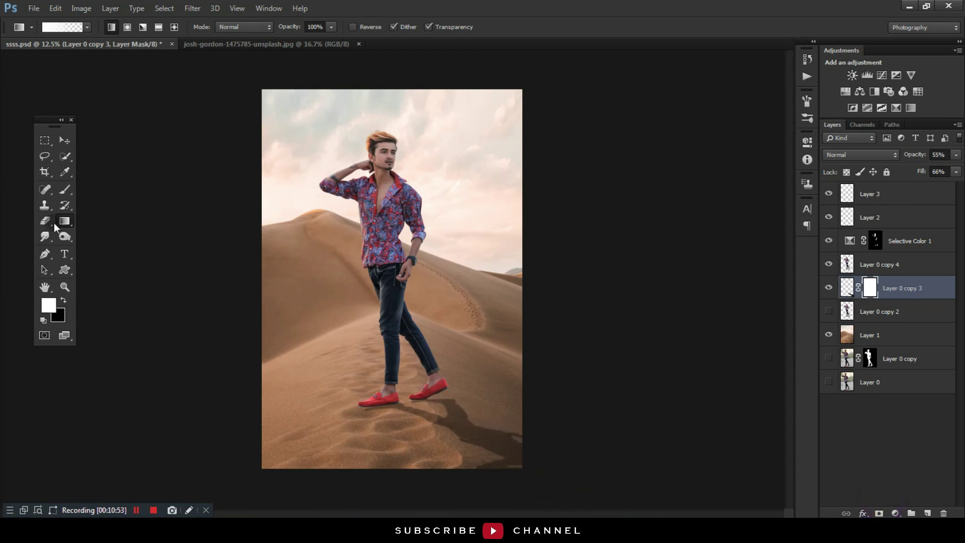
{"action": "left_click_drag", "start_coordinate": [566, 474], "coordinate": [560, 487]}
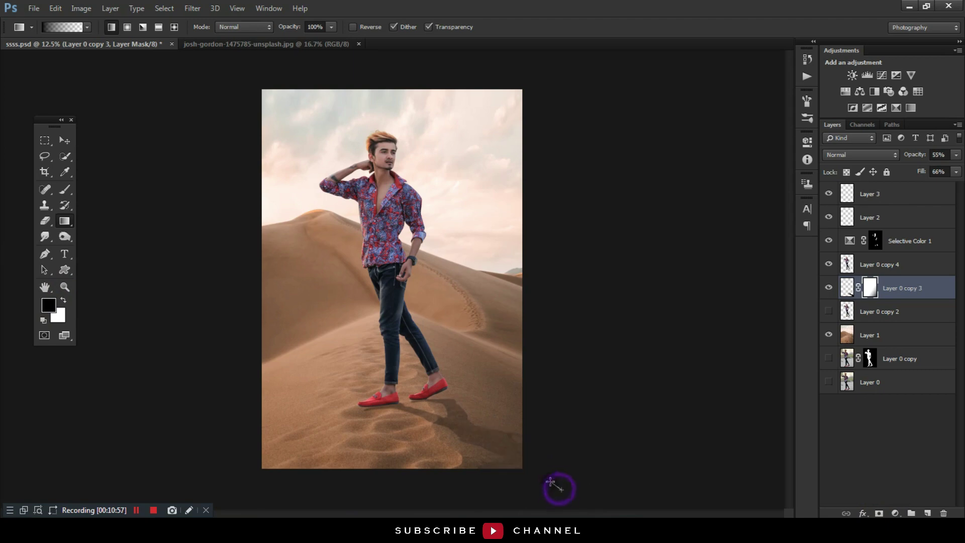
{"action": "left_click", "coordinate": [828, 287]}
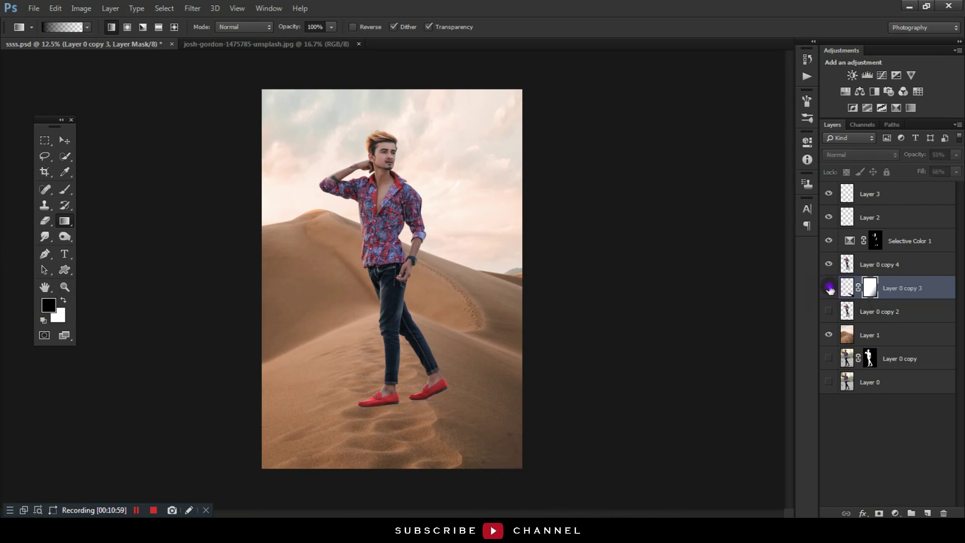
{"action": "left_click", "coordinate": [828, 287]}
{"action": "left_click", "coordinate": [828, 287]}
Add a new empty Layer 4 for the contact shadows.
{"action": "left_click", "coordinate": [70, 191]}
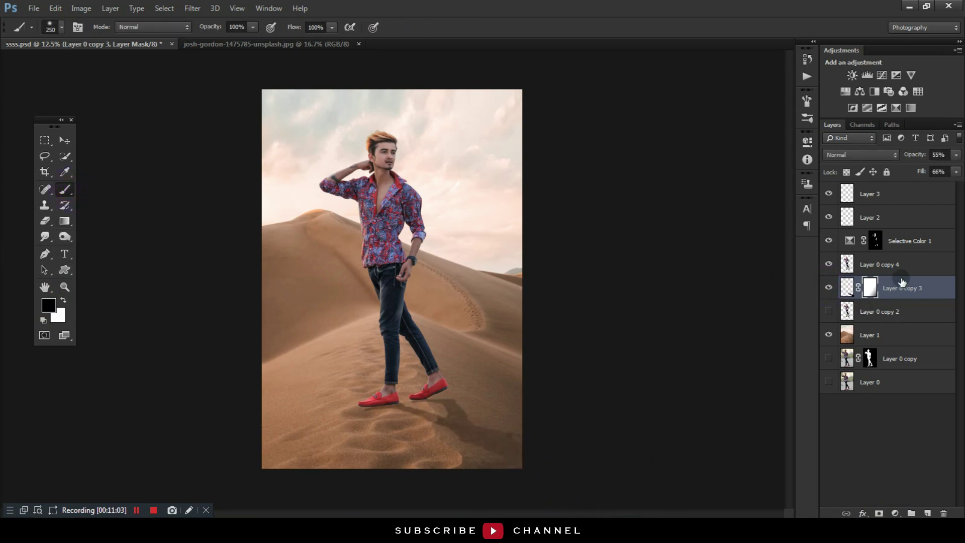
{"action": "scroll", "coordinate": [431, 323], "scroll_direction": "up", "scroll_amount": 2}
{"action": "scroll", "coordinate": [446, 349], "scroll_direction": "up", "scroll_amount": 1}
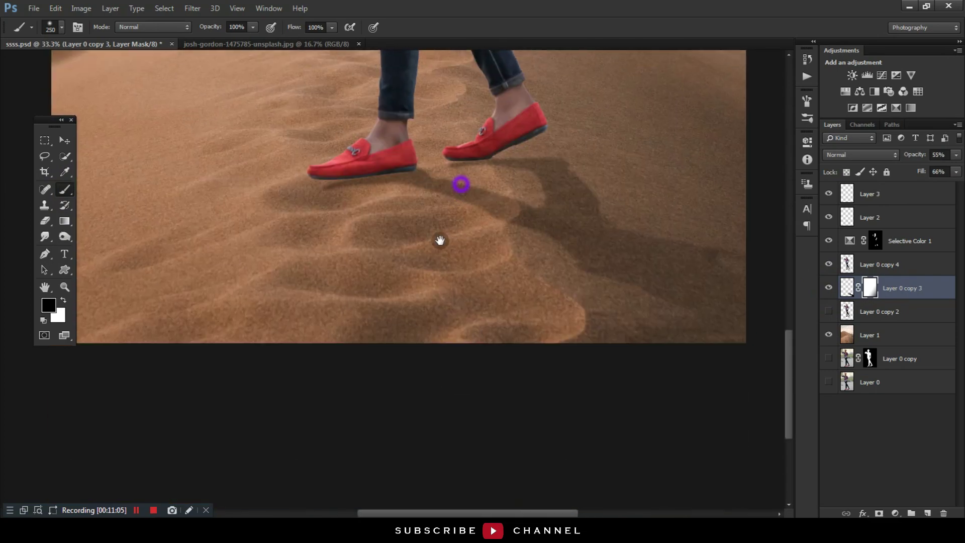
{"action": "left_click", "coordinate": [929, 512]}
{"action": "scroll", "coordinate": [310, 252], "scroll_direction": "up", "scroll_amount": 2}
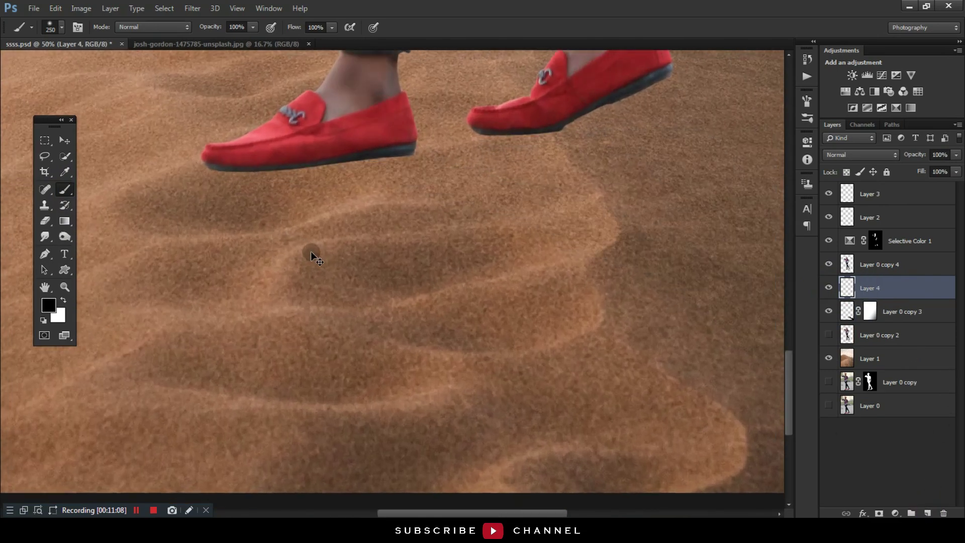
{"action": "scroll", "coordinate": [311, 251], "scroll_direction": "up", "scroll_amount": 1}
{"action": "left_click_drag", "start_coordinate": [244, 205], "coordinate": [277, 368]}
Paint out the shadow under the left shoe's toe on Layer 0 copy 3's mask.
{"action": "left_click", "coordinate": [870, 311]}
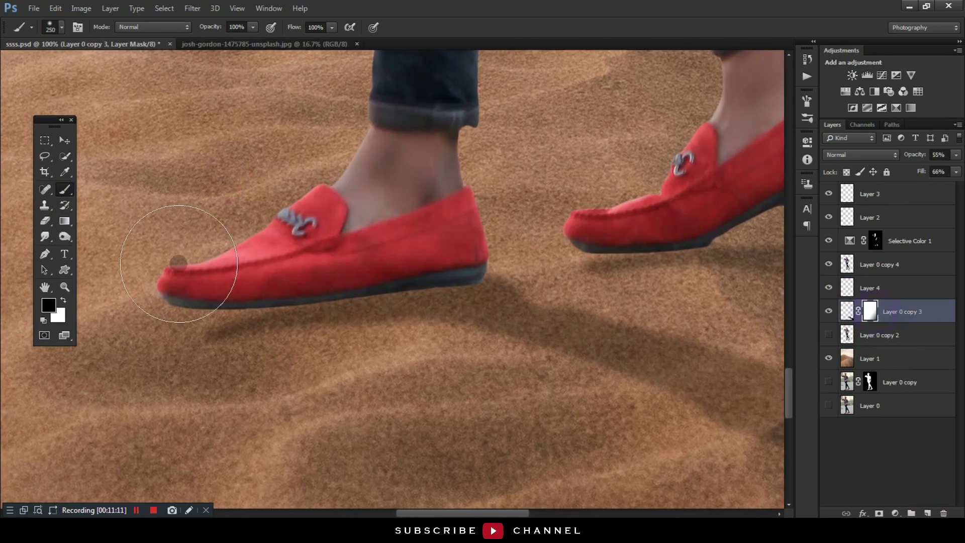
{"action": "key", "text": "bracketleft"}
{"action": "key", "text": "bracketleft"}
{"action": "key", "text": "bracketleft"}
{"action": "left_click_drag", "start_coordinate": [240, 321], "coordinate": [365, 363]}
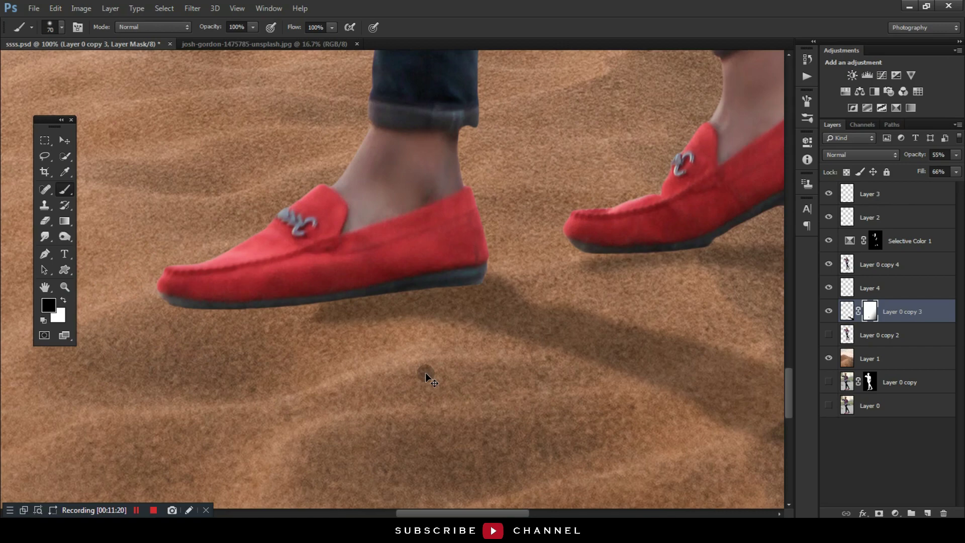
{"action": "key", "text": "bracketleft"}
{"action": "scroll", "coordinate": [204, 300], "scroll_direction": "up", "scroll_amount": 5}
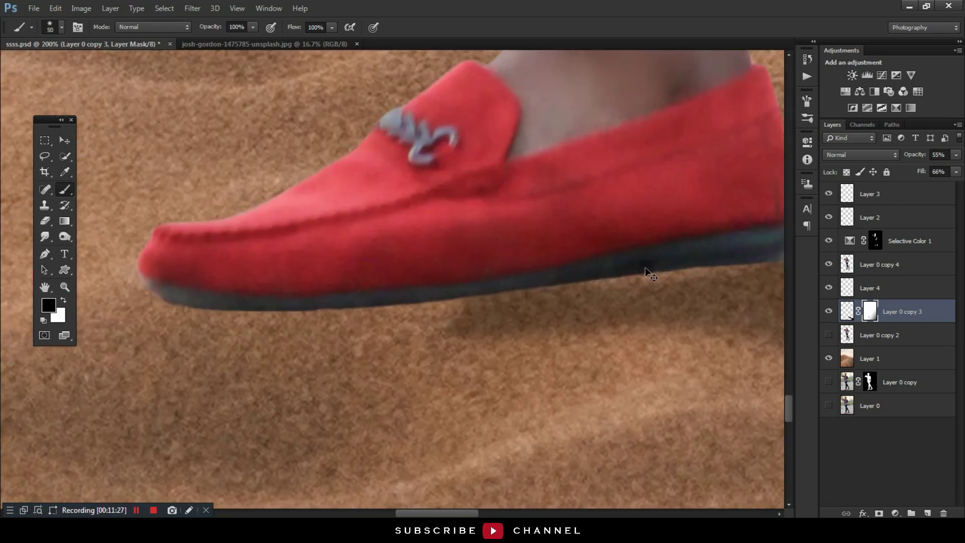
{"action": "left_click", "coordinate": [869, 288]}
{"action": "scroll", "coordinate": [606, 256], "scroll_direction": "right", "scroll_amount": 3}
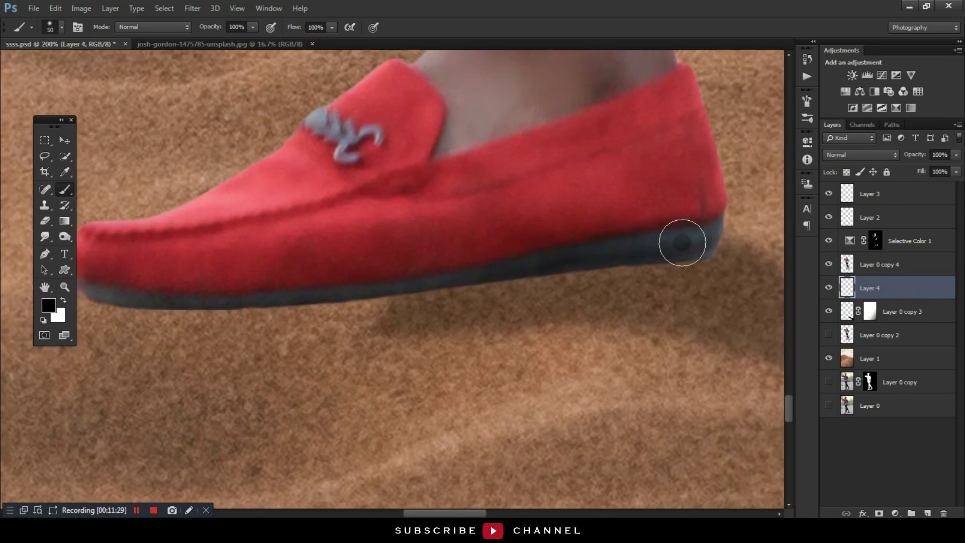
Paint black contact-shadow strokes on Layer 4 along the left shoe's sole, brush size 40–60.
{"action": "mouse_move", "coordinate": [702, 243]}
{"action": "left_mouse_down"}
{"action": "mouse_move", "coordinate": [304, 284]}
{"action": "mouse_move", "coordinate": [468, 268]}
{"action": "left_mouse_up"}
{"action": "key", "text": "bracketright"}
{"action": "mouse_move", "coordinate": [657, 241]}
{"action": "left_mouse_down"}
{"action": "mouse_move", "coordinate": [564, 256]}
{"action": "mouse_move", "coordinate": [275, 263]}
{"action": "mouse_move", "coordinate": [670, 238]}
{"action": "left_mouse_up"}
{"action": "key", "text": "bracketright"}
{"action": "mouse_move", "coordinate": [538, 261]}
{"action": "left_mouse_down"}
{"action": "mouse_move", "coordinate": [512, 268]}
{"action": "mouse_move", "coordinate": [442, 254]}
{"action": "left_mouse_up"}
{"action": "key", "text": "p"}
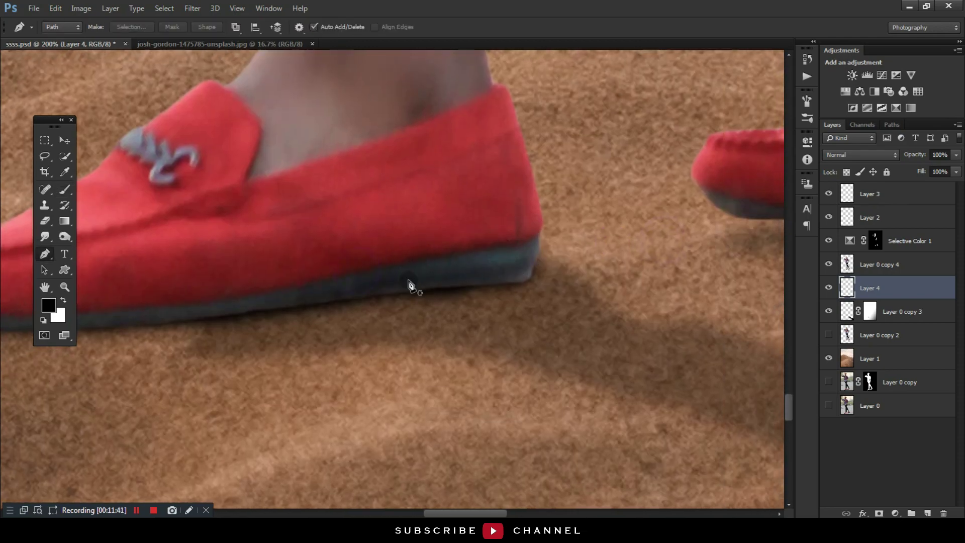
{"action": "left_click", "coordinate": [66, 190]}
{"action": "left_click", "coordinate": [521, 256]}
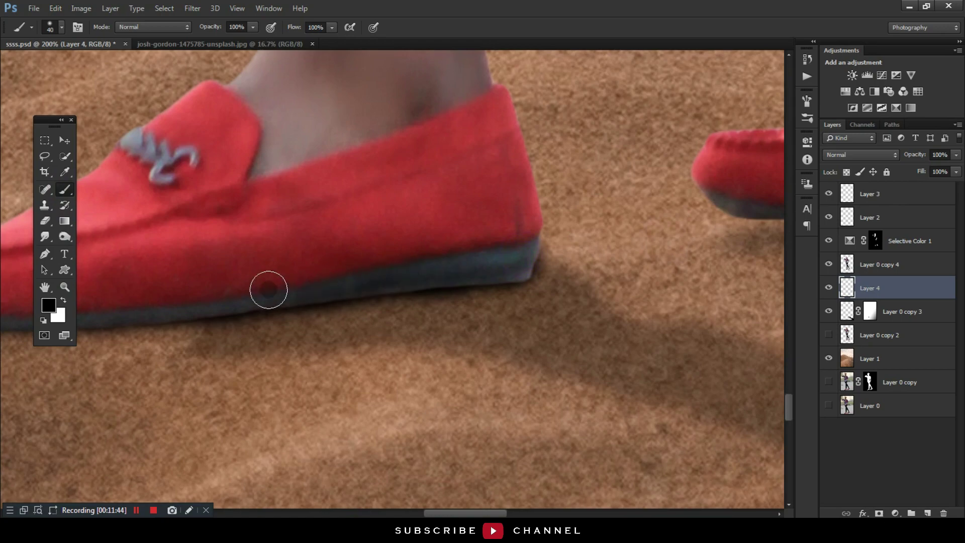
{"action": "left_click_drag", "start_coordinate": [258, 291], "coordinate": [418, 290]}
{"action": "left_click_drag", "start_coordinate": [260, 306], "coordinate": [323, 306]}
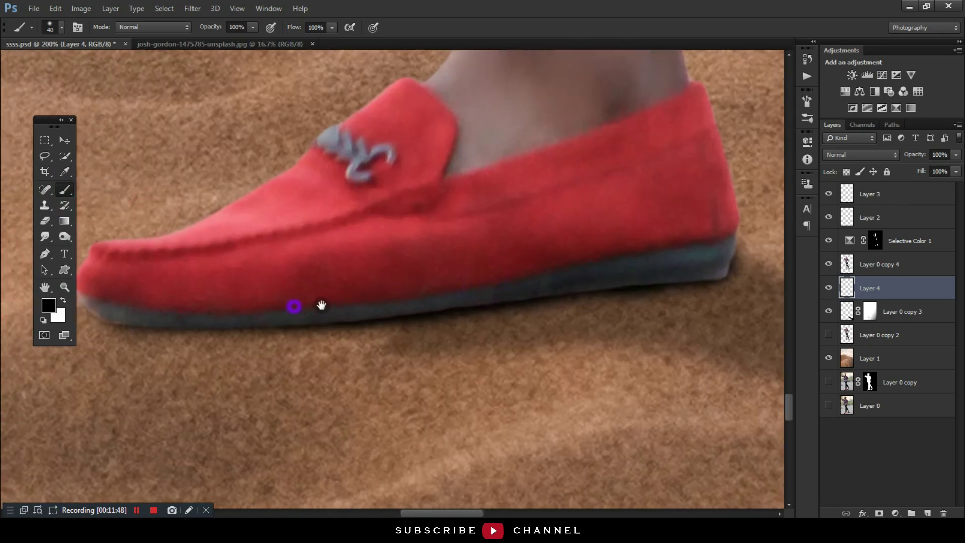
Apply a 4.6 radius Gaussian Blur to the Layer 4 contact shadow.
{"action": "scroll", "coordinate": [390, 371], "scroll_direction": "down", "scroll_amount": 3}
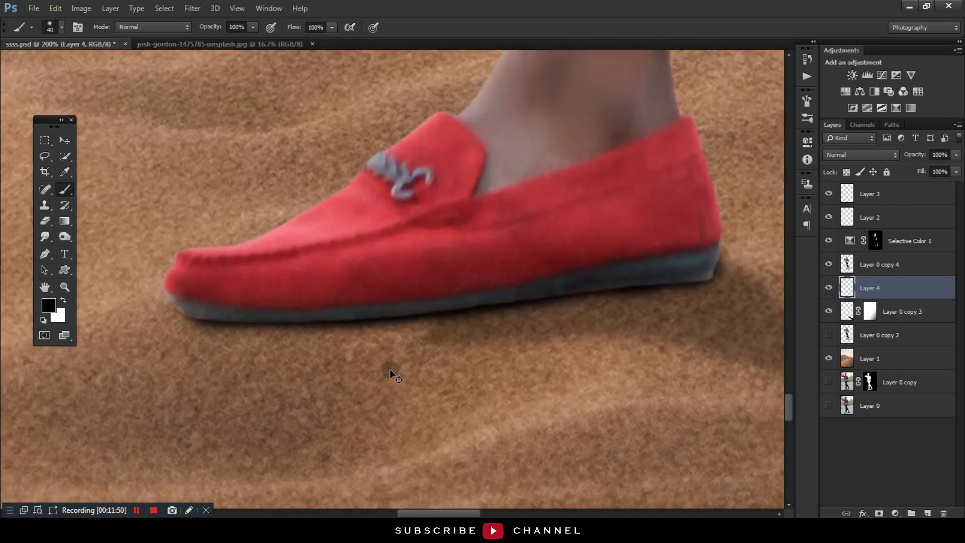
{"action": "scroll", "coordinate": [390, 372], "scroll_direction": "down", "scroll_amount": 3}
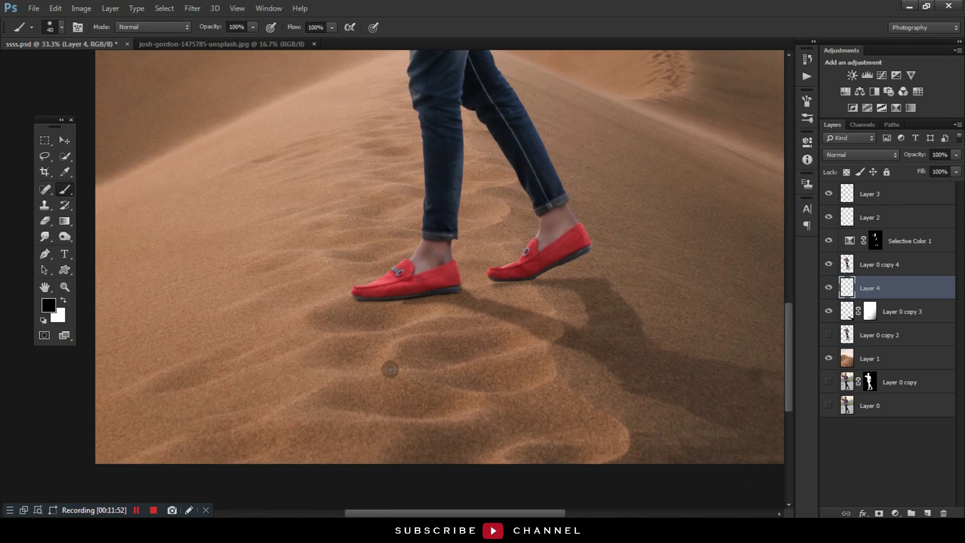
{"action": "left_click", "coordinate": [192, 7]}
{"action": "mouse_move", "coordinate": [226, 153]}
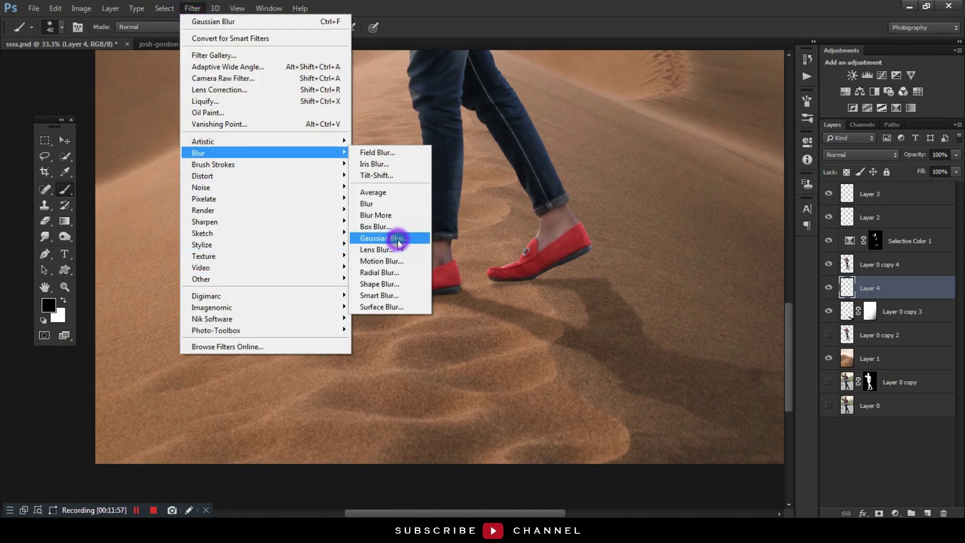
{"action": "left_click", "coordinate": [400, 243]}
{"action": "left_click_drag", "start_coordinate": [666, 320], "coordinate": [668, 316]}
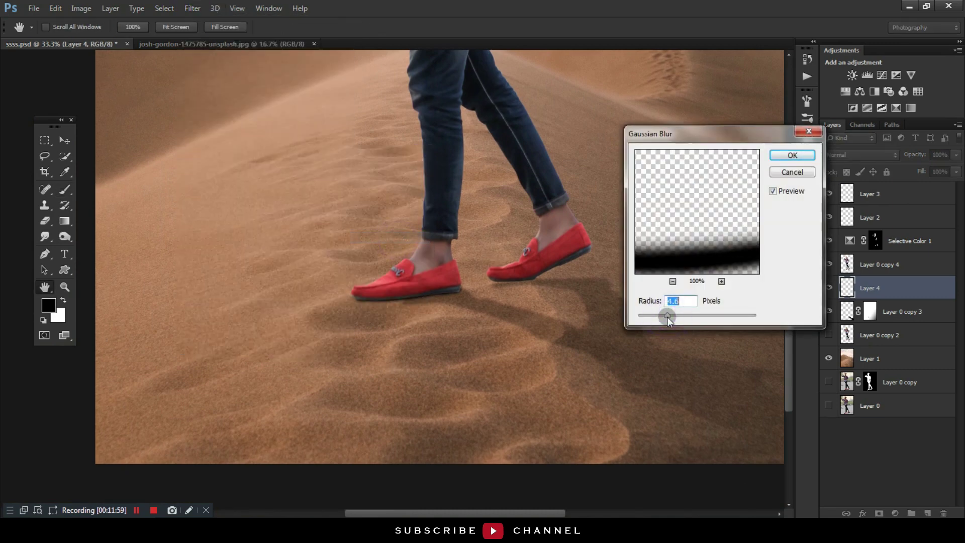
{"action": "left_click", "coordinate": [774, 192]}
{"action": "key", "text": "b"}
Toggle Layer 4 to compare the shoe with and without its contact shadow.
{"action": "key", "text": "ctrl+minus"}
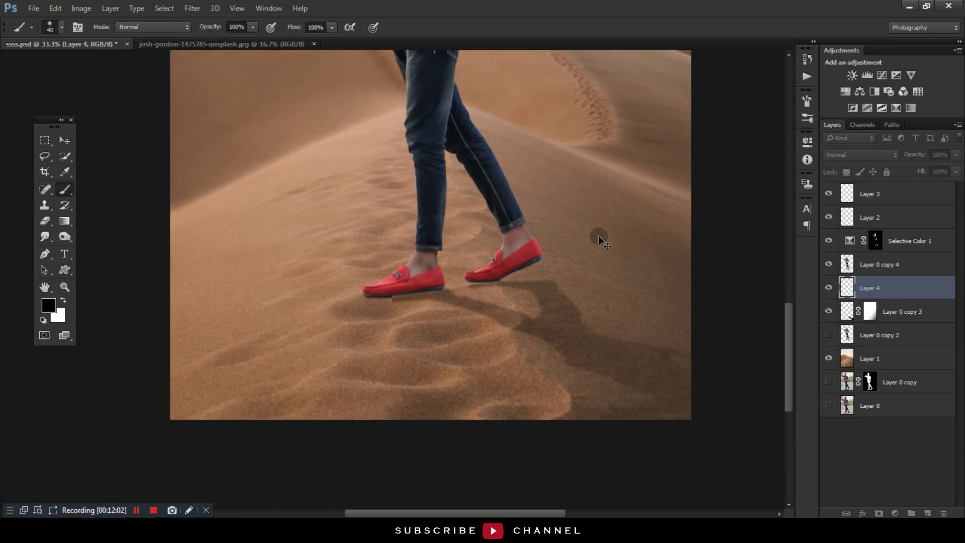
{"action": "key", "text": "ctrl+minus"}
{"action": "scroll", "coordinate": [598, 237], "scroll_direction": "up", "scroll_amount": 3}
{"action": "key", "text": "ctrl+plus"}
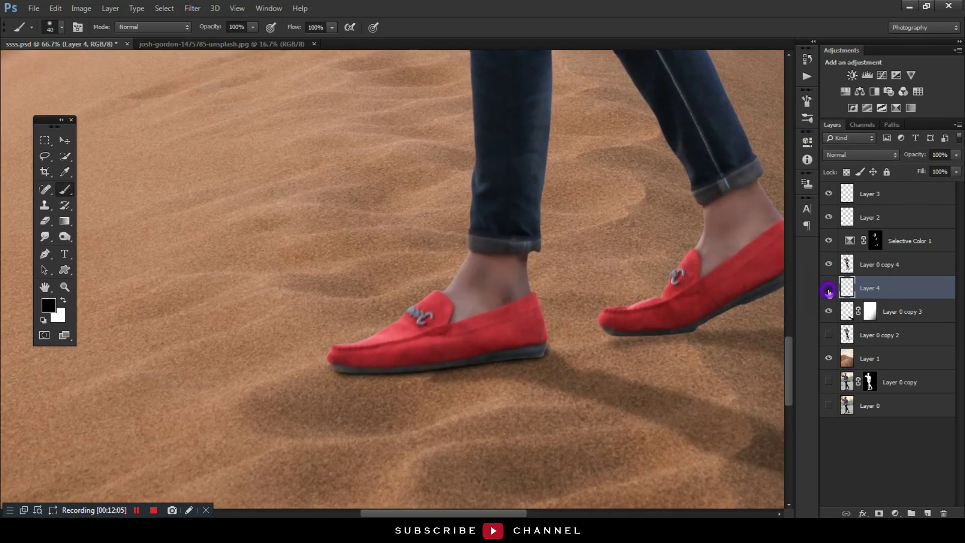
{"action": "left_click", "coordinate": [828, 289]}
{"action": "key", "text": "ctrl+t"}
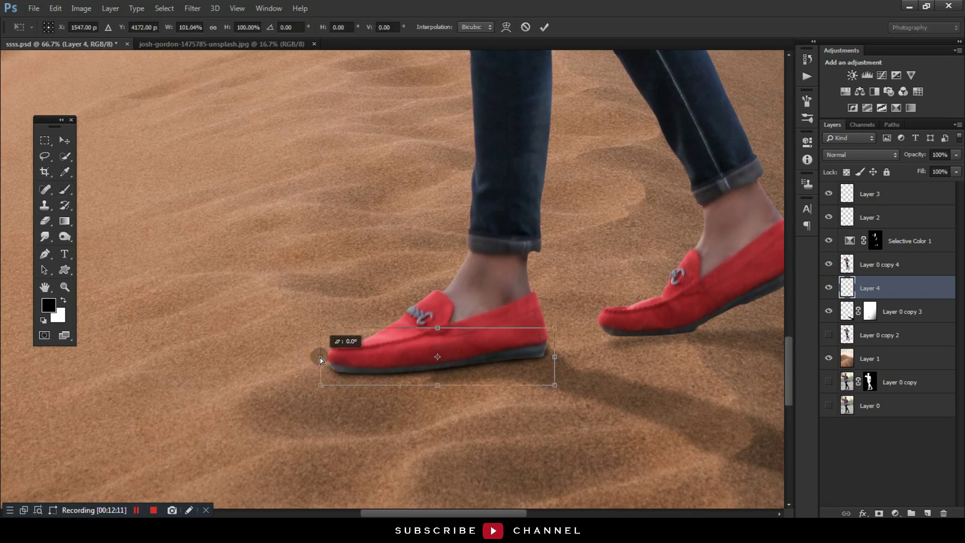
{"action": "key", "text": "Return"}
On a new Layer 5, paint a dark contact shadow along the right shoe's sole.
{"action": "key", "text": "b"}
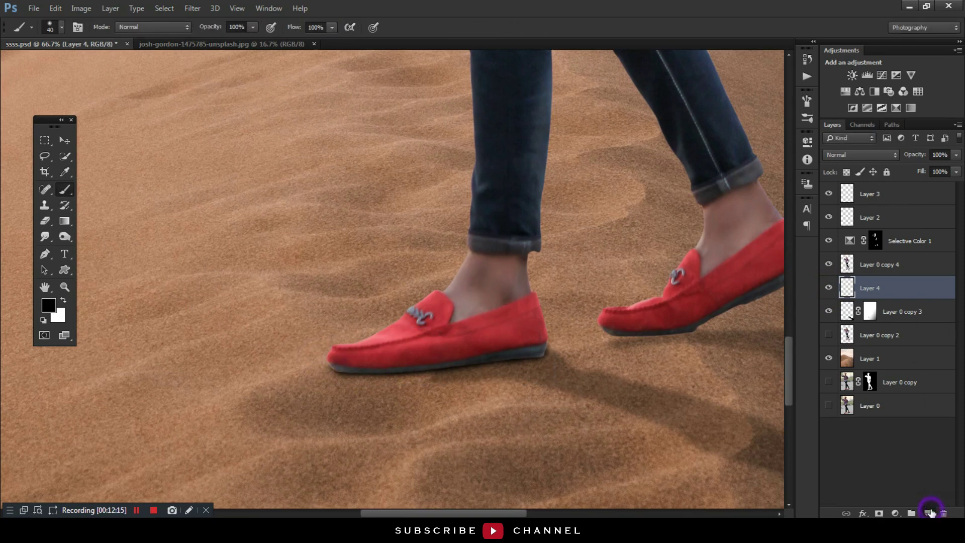
{"action": "left_click", "coordinate": [931, 512]}
{"action": "left_click", "coordinate": [594, 307], "text": "ctrl"}
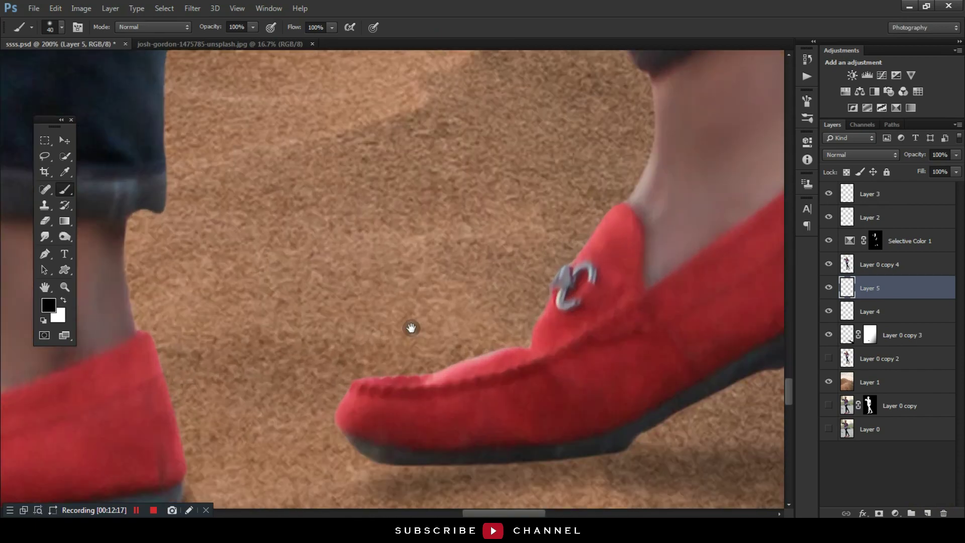
{"action": "left_click_drag", "start_coordinate": [411, 327], "coordinate": [363, 218]}
{"action": "left_click_drag", "start_coordinate": [567, 327], "coordinate": [412, 346]}
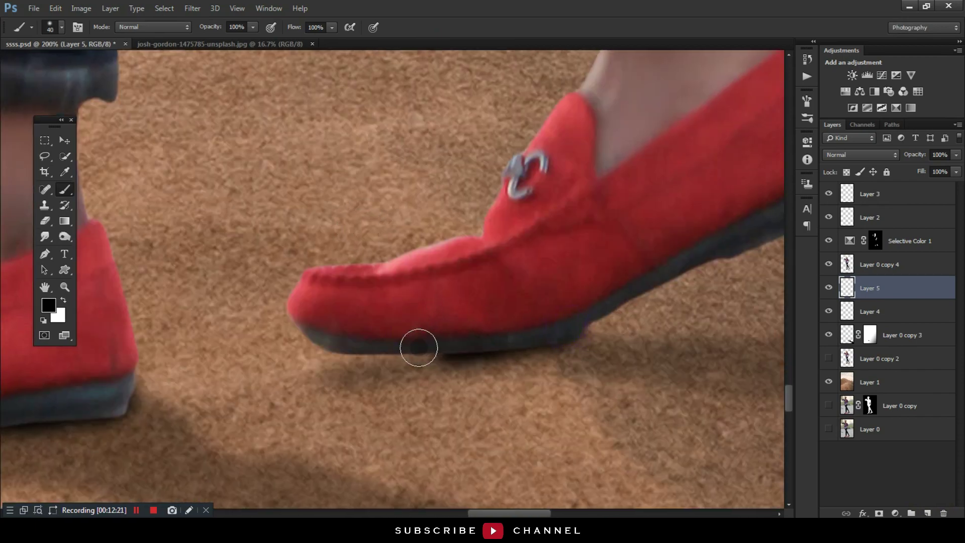
{"action": "key", "text": "ctrl+z"}
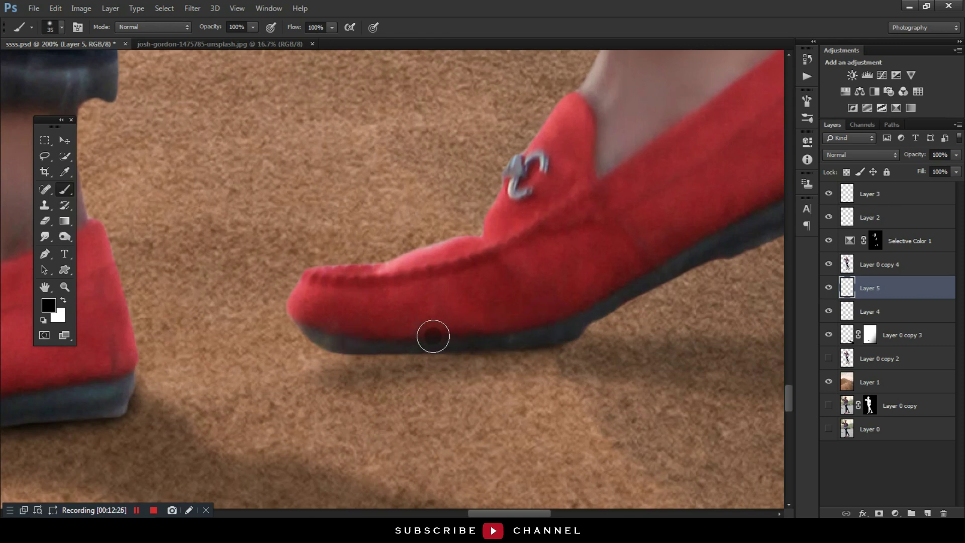
{"action": "mouse_move", "coordinate": [434, 336]}
{"action": "left_mouse_down"}
{"action": "mouse_move", "coordinate": [338, 333]}
{"action": "mouse_move", "coordinate": [518, 330]}
{"action": "left_mouse_up"}
{"action": "left_click_drag", "start_coordinate": [379, 336], "coordinate": [322, 334]}
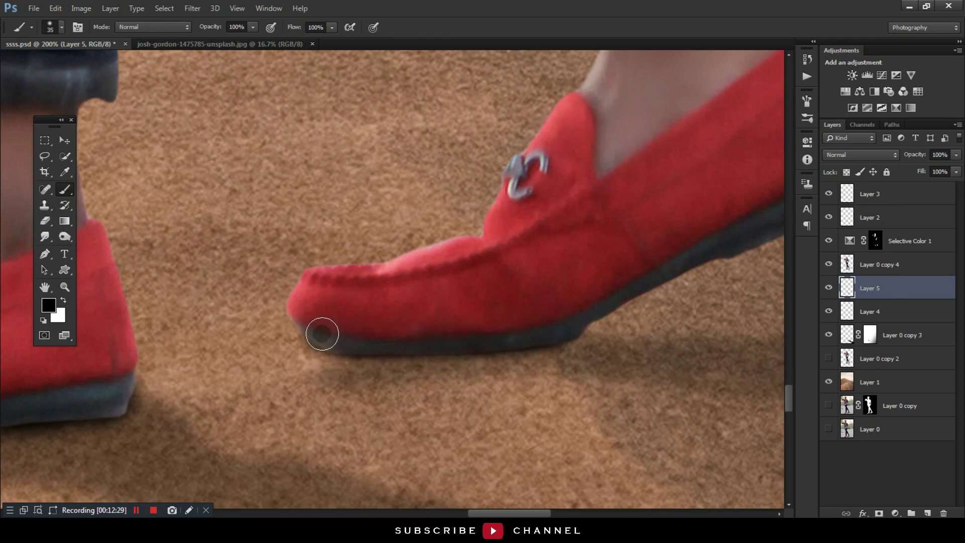
{"action": "key", "text": "ctrl+minus"}
{"action": "key", "text": "ctrl+minus"}
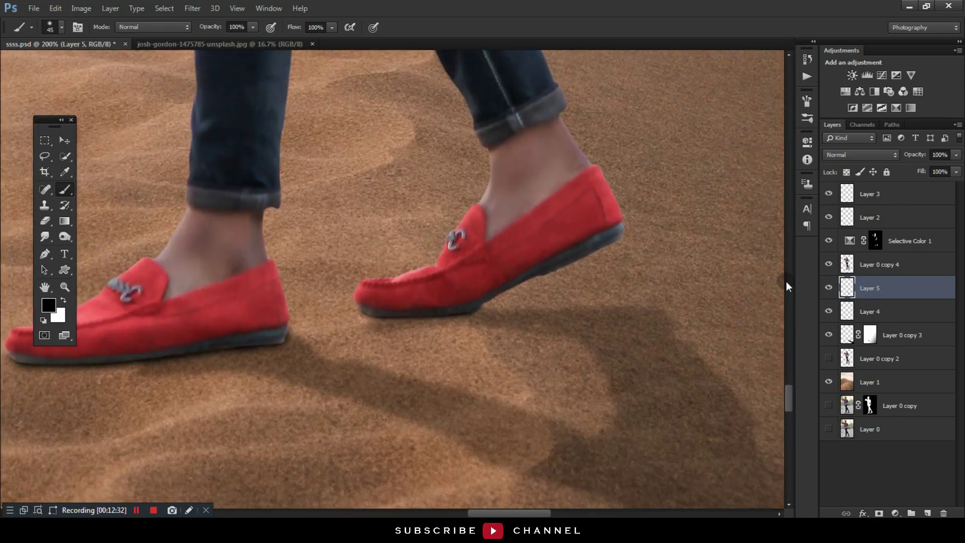
{"action": "key", "text": "ctrl+minus"}
Soften the Layer 5 contact shadow with a slight Gaussian Blur and zoom out to fit.
{"action": "left_click", "coordinate": [192, 8]}
{"action": "mouse_move", "coordinate": [198, 152]}
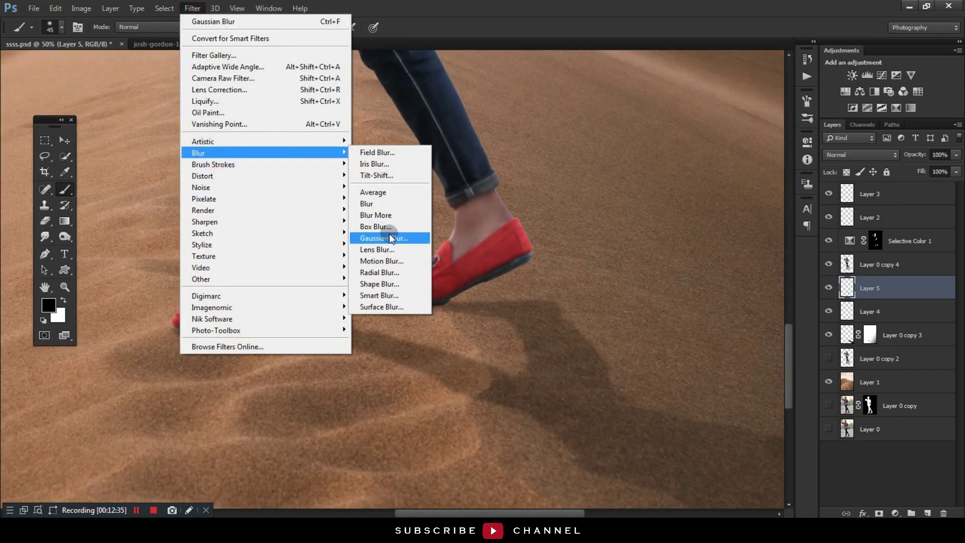
{"action": "left_click", "coordinate": [392, 237]}
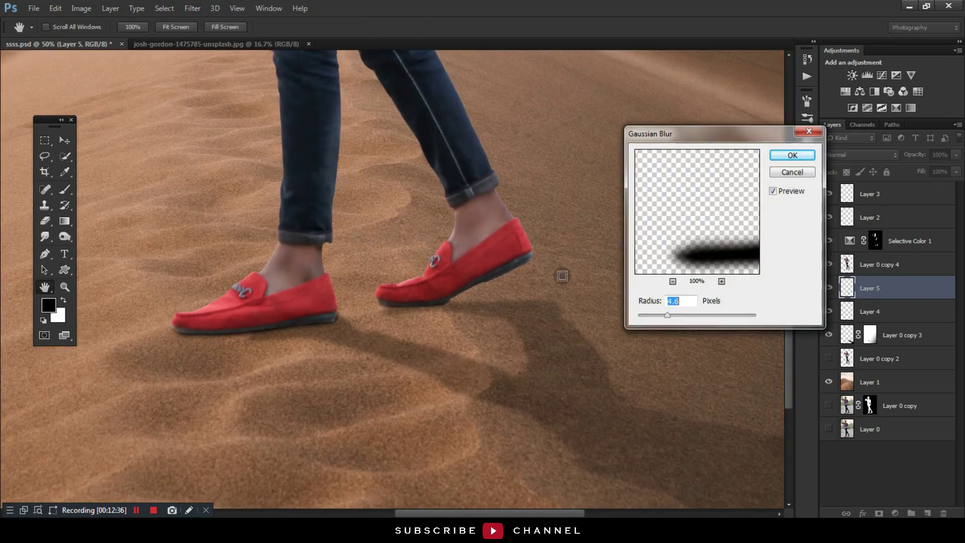
{"action": "left_click", "coordinate": [785, 156]}
{"action": "key", "text": "ctrl+minus"}
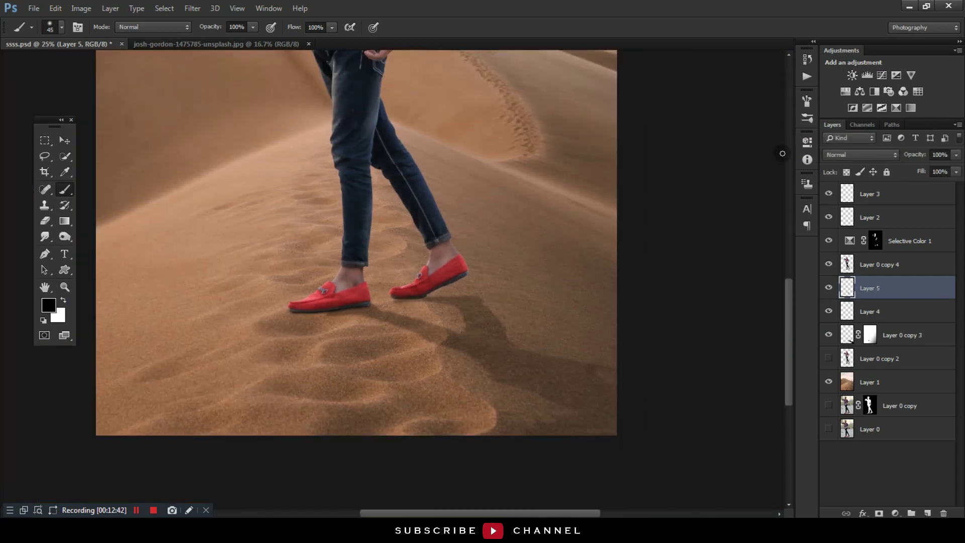
{"action": "left_click", "coordinate": [63, 140]}
{"action": "key", "text": "ctrl+minus"}
{"action": "key", "text": "ctrl+minus"}
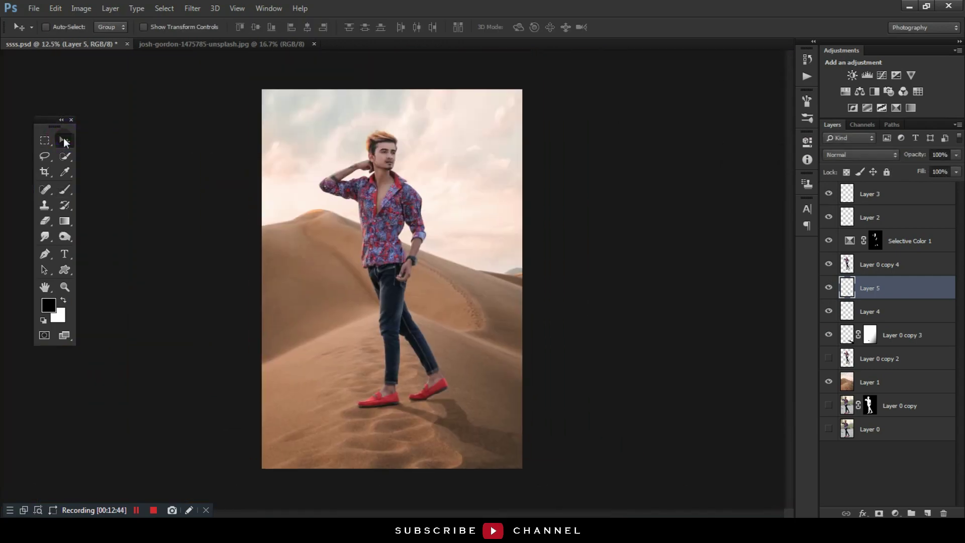
Delete the unused original Layer 0 and sample a light pink from the sky.
{"action": "left_click", "coordinate": [884, 429]}
{"action": "key", "text": "Delete"}
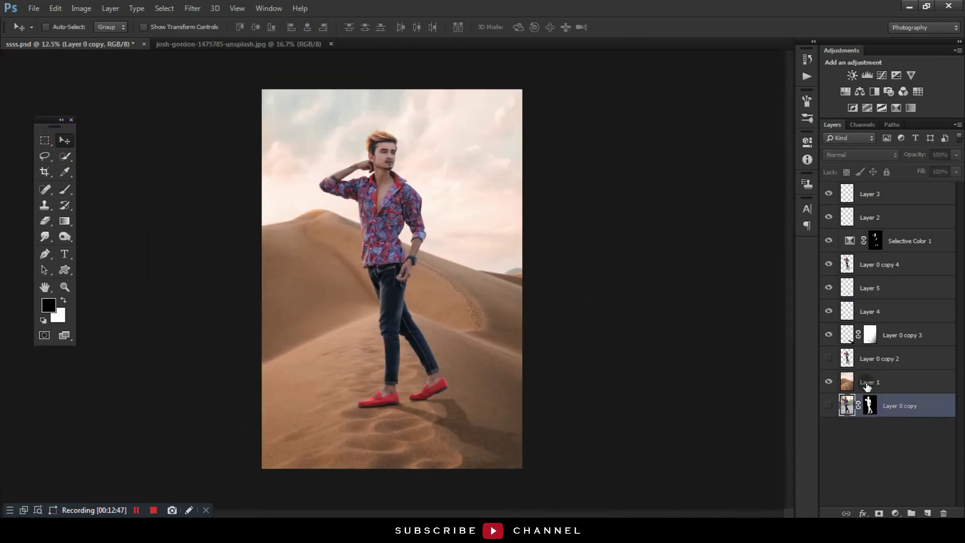
{"action": "left_click", "coordinate": [885, 382]}
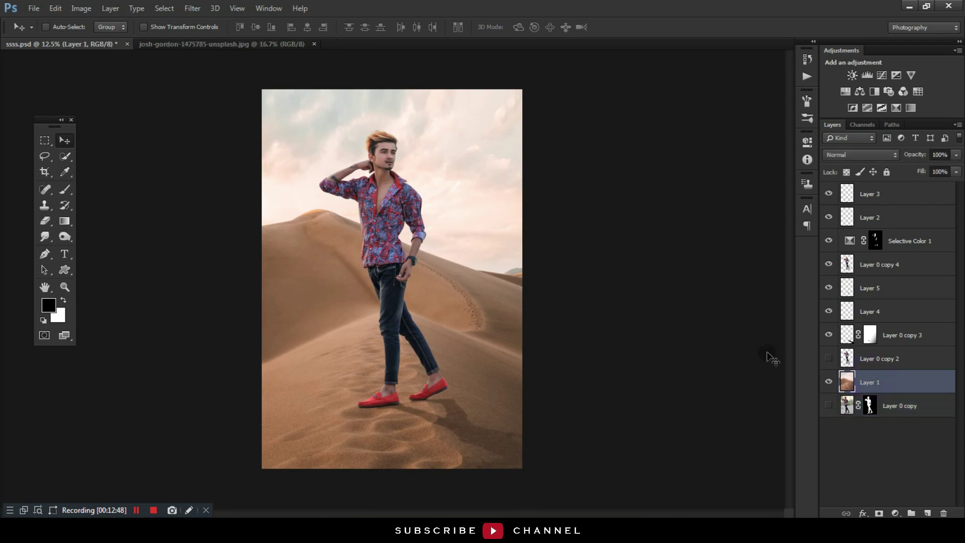
{"action": "left_click", "coordinate": [64, 190]}
{"action": "left_click", "coordinate": [276, 196], "text": "alt"}
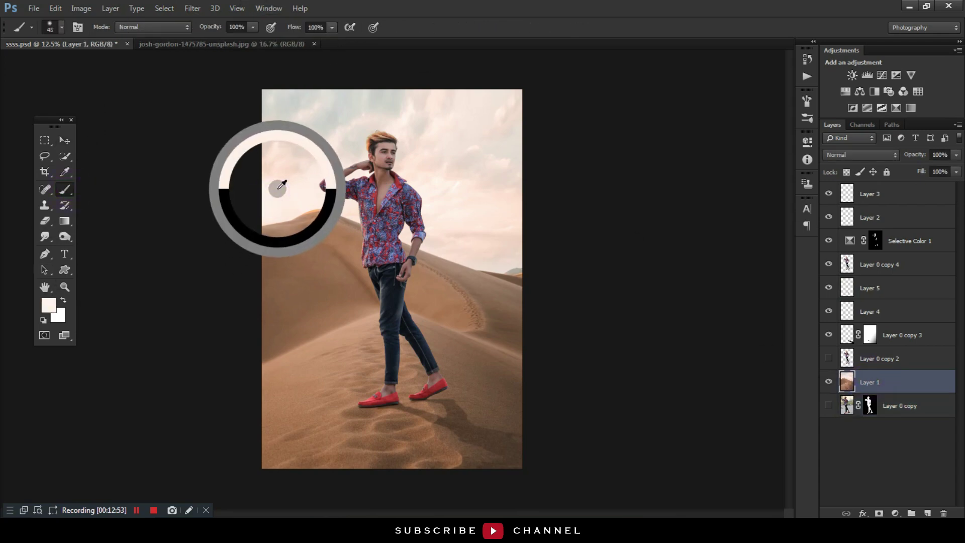
Add a layer above Selective Color 1, load the man's outline, and set a large soft brush.
{"action": "left_click", "coordinate": [909, 246]}
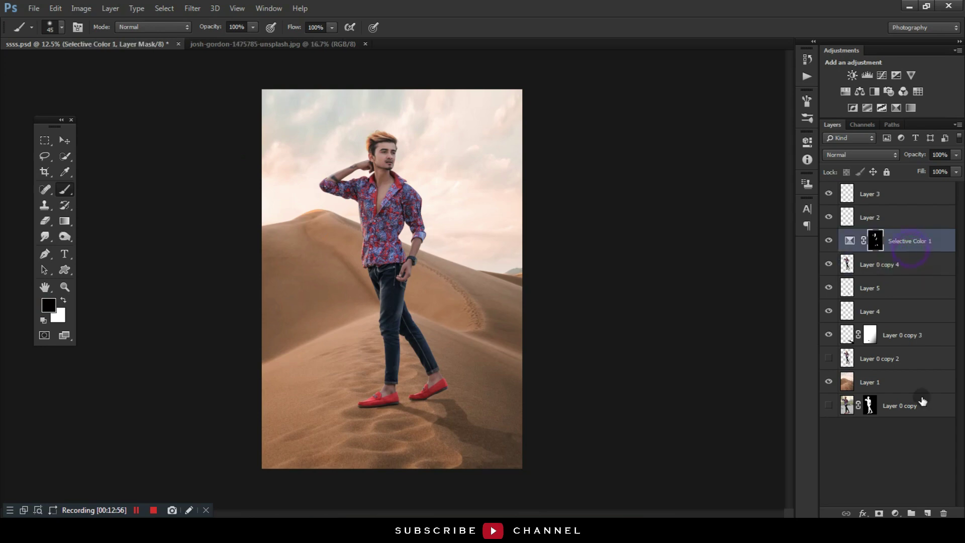
{"action": "left_click", "coordinate": [928, 513]}
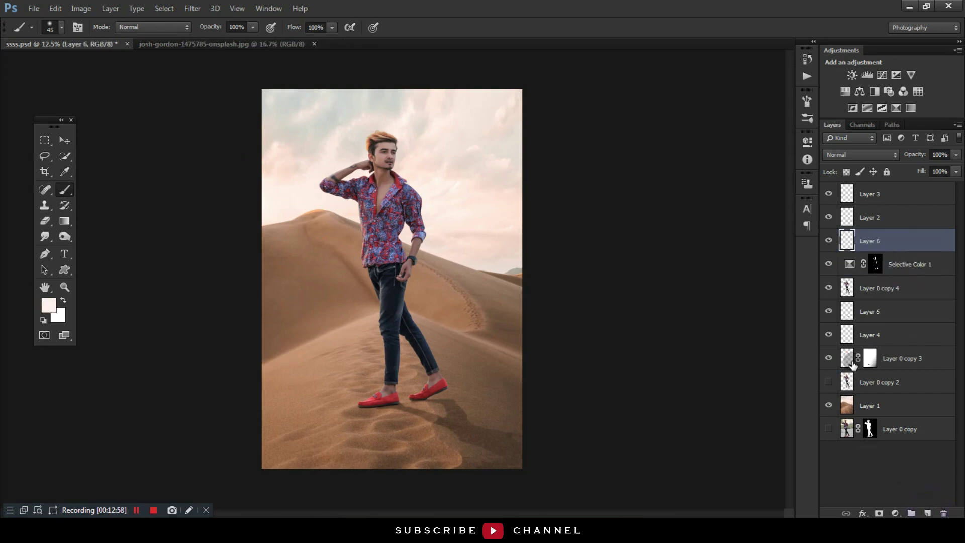
{"action": "left_click", "coordinate": [847, 289], "text": "ctrl"}
{"action": "key", "text": "bracketright"}
{"action": "key", "text": "bracketright"}
{"action": "key", "text": "bracketright"}
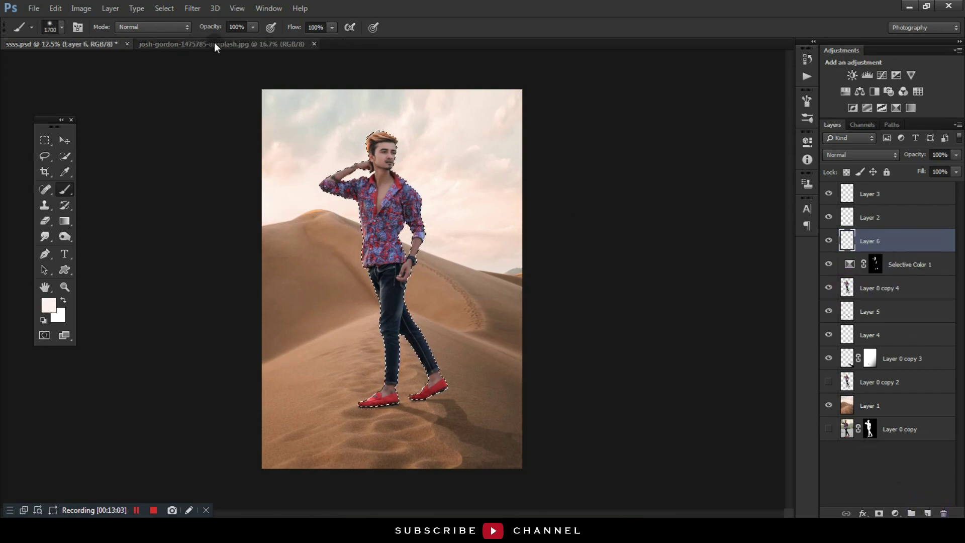
{"action": "key", "text": "bracketleft"}
{"action": "left_click_drag", "start_coordinate": [210, 27], "coordinate": [197, 29]}
{"action": "left_click_drag", "start_coordinate": [294, 28], "coordinate": [283, 30]}
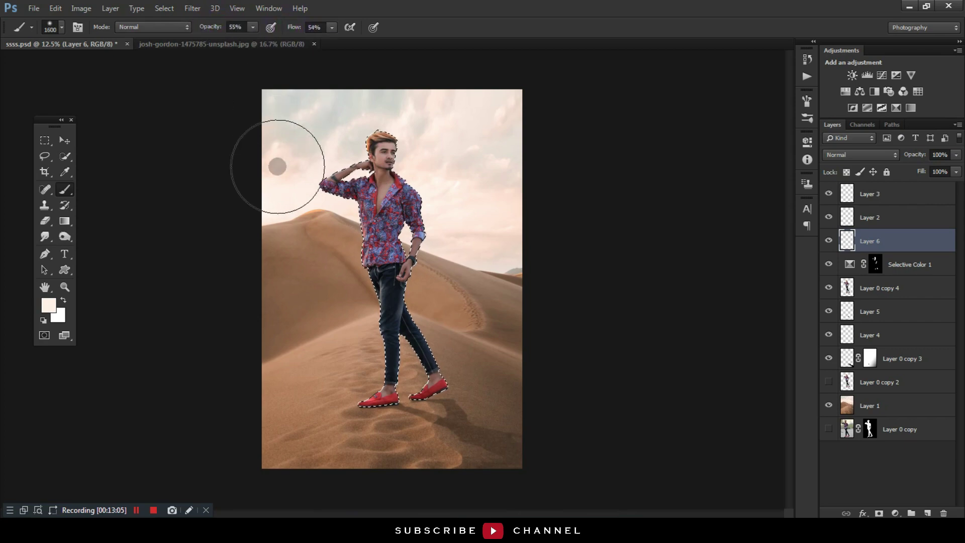
{"action": "key", "text": "bracketleft"}
{"action": "key", "text": "bracketleft"}
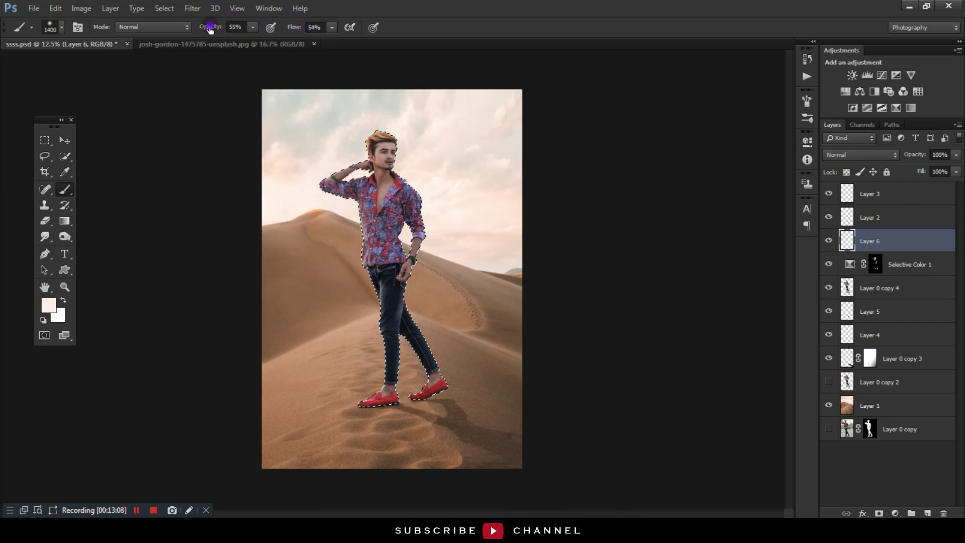
{"action": "type", "text": "100"}
{"action": "key", "text": "Return"}
Paint a pale pink haze along the left edges of the shirt and jeans.
{"action": "key", "text": "bracketleft"}
{"action": "key", "text": "bracketleft"}
{"action": "key", "text": "bracketleft"}
{"action": "left_click_drag", "start_coordinate": [319, 151], "coordinate": [348, 291]}
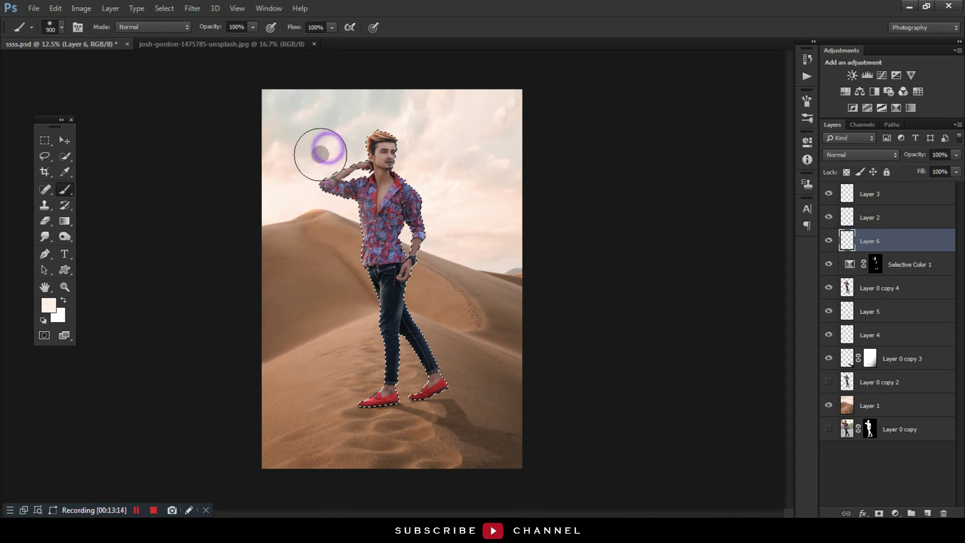
{"action": "key", "text": "bracketleft"}
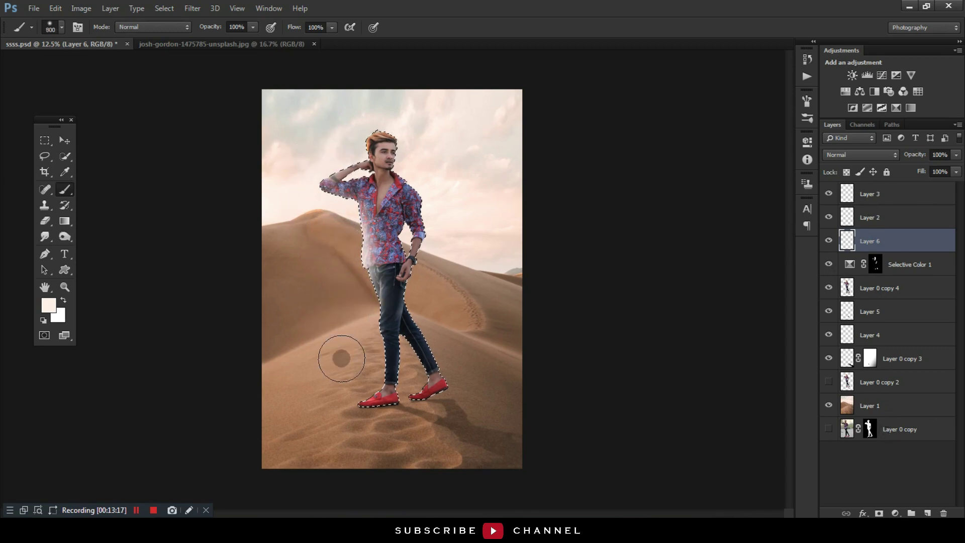
{"action": "left_click_drag", "start_coordinate": [363, 332], "coordinate": [357, 377]}
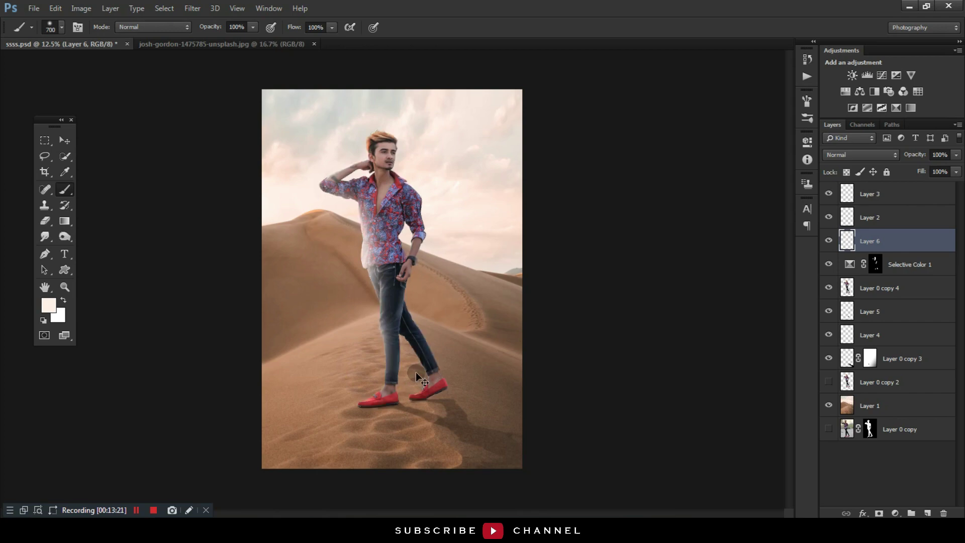
{"action": "key", "text": "ctrl+plus"}
{"action": "key", "text": "ctrl+plus"}
{"action": "key", "text": "ctrl+plus"}
Lower Layer 6's opacity and paint more light along the back leg and sleeve.
{"action": "left_click", "coordinate": [876, 264], "text": "ctrl"}
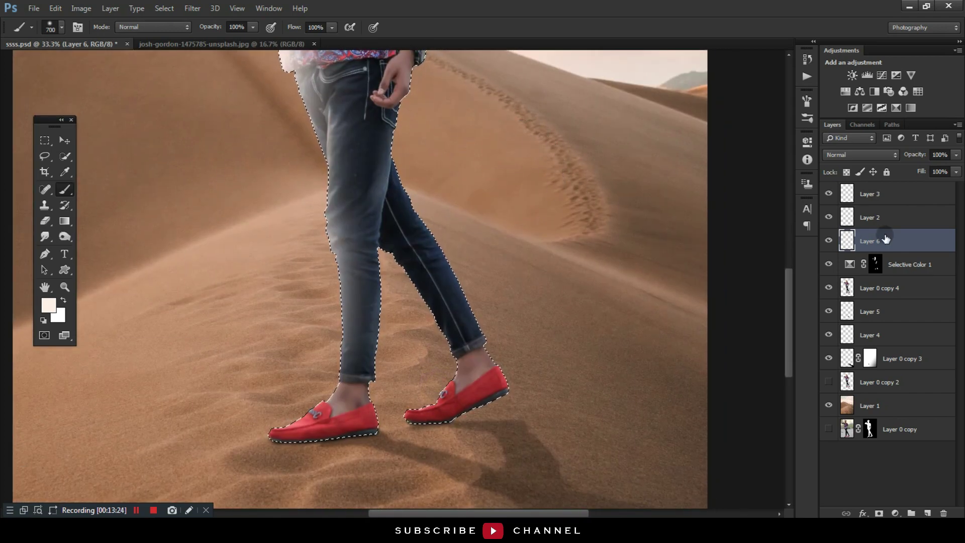
{"action": "left_click_drag", "start_coordinate": [921, 155], "coordinate": [896, 158]}
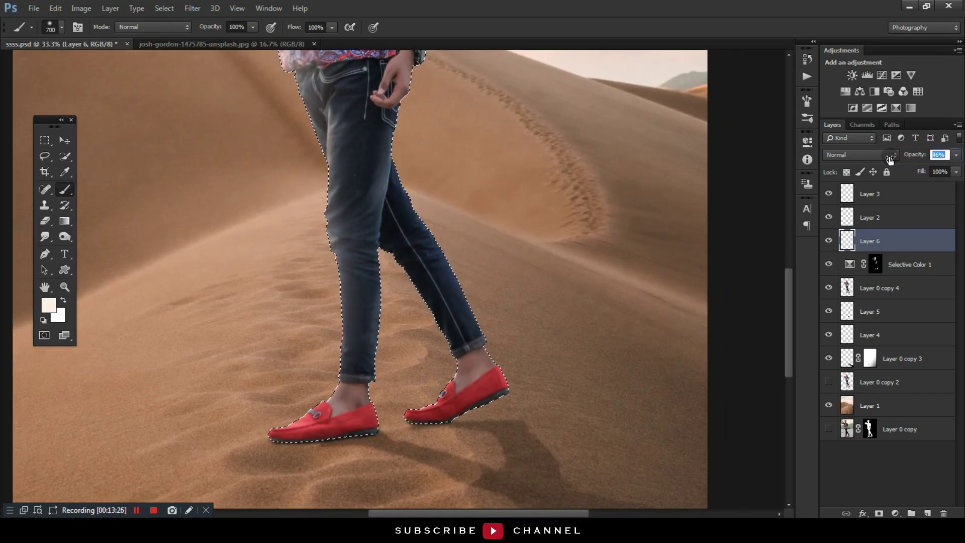
{"action": "key", "text": "bracketleft"}
{"action": "key", "text": "bracketleft"}
{"action": "key", "text": "bracketleft"}
{"action": "left_click_drag", "start_coordinate": [424, 269], "coordinate": [434, 369]}
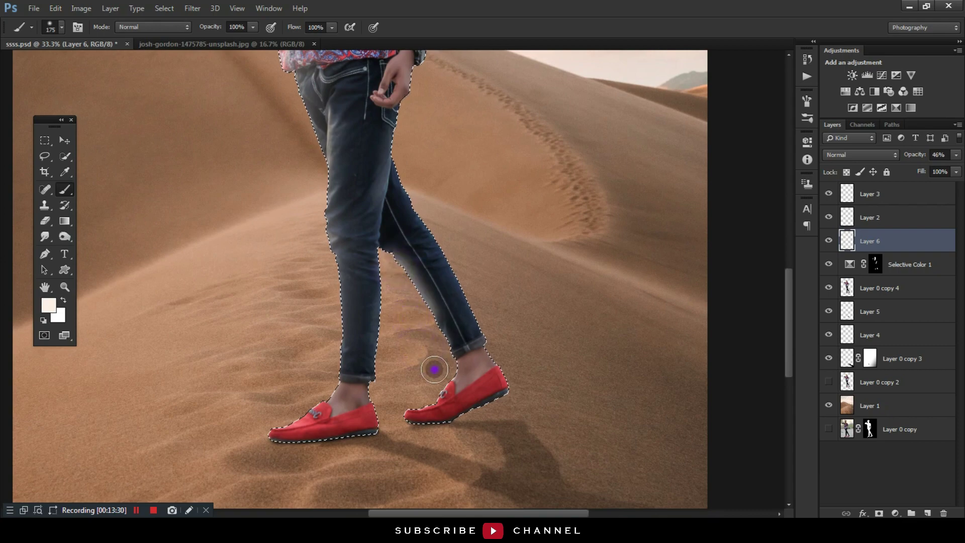
{"action": "key", "text": "bracketright"}
{"action": "key", "text": "bracketright"}
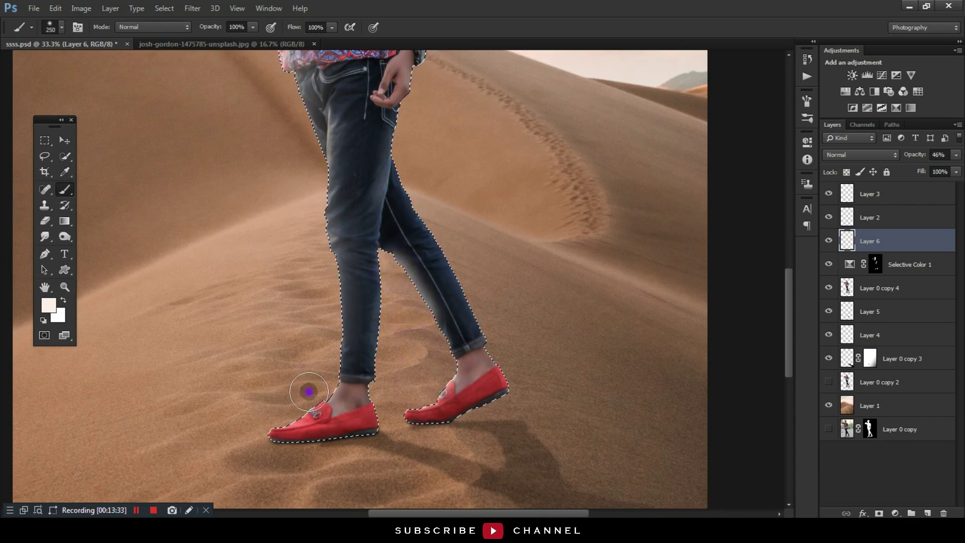
{"action": "left_click_drag", "start_coordinate": [285, 75], "coordinate": [366, 449]}
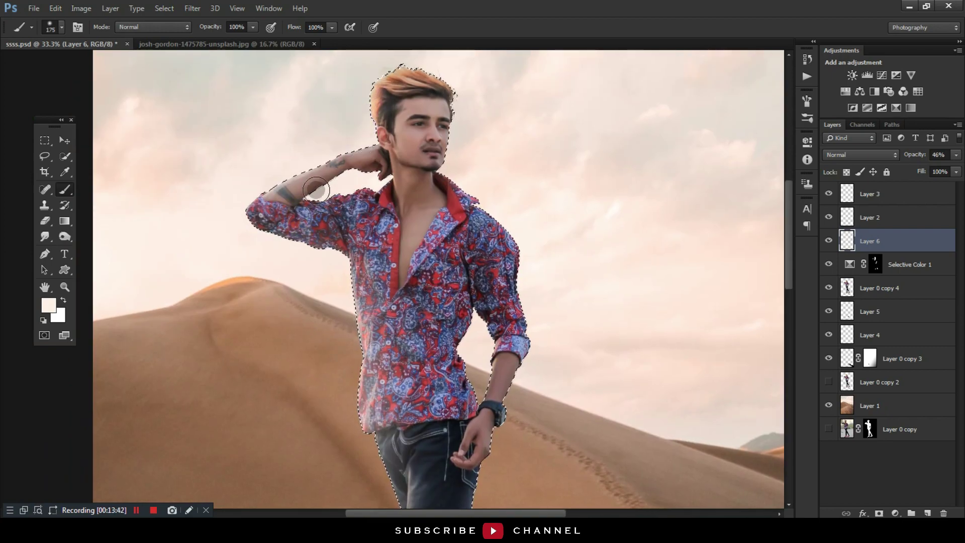
{"action": "left_click_drag", "start_coordinate": [340, 196], "coordinate": [377, 186]}
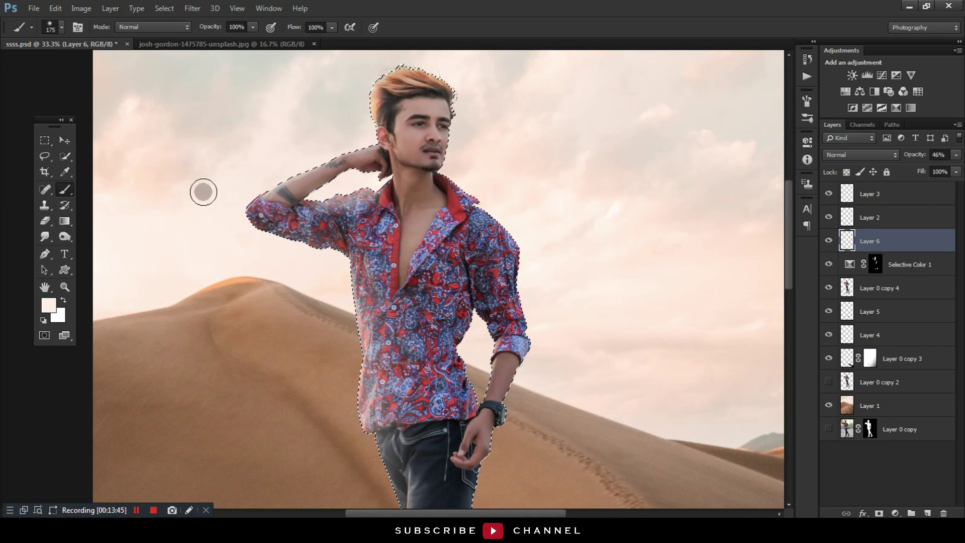
Erase the excess haze on the sleeve with a 250 px eraser.
{"action": "left_click", "coordinate": [47, 224]}
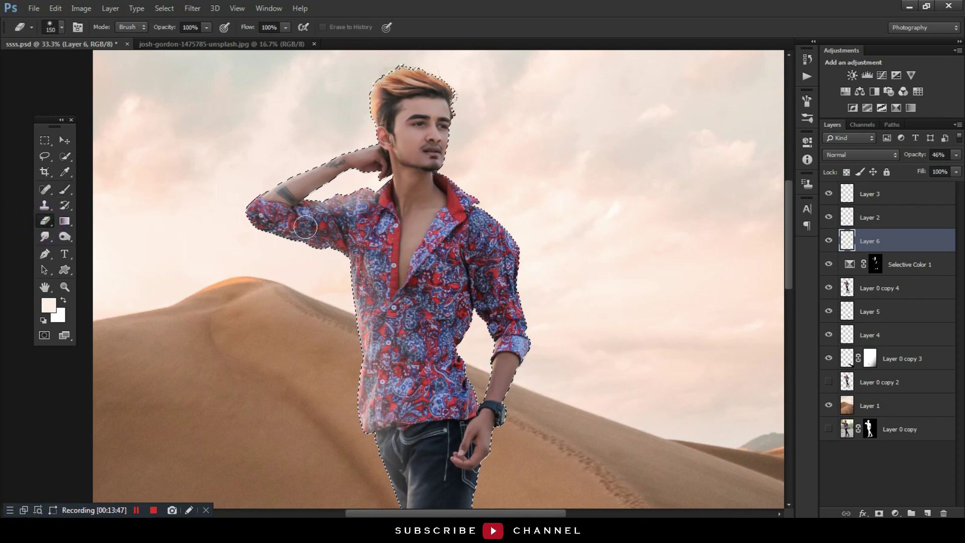
{"action": "key", "text": "bracketright"}
{"action": "left_click_drag", "start_coordinate": [305, 227], "coordinate": [341, 232]}
{"action": "scroll", "coordinate": [441, 397], "scroll_direction": "down", "scroll_amount": 3}
{"action": "key", "text": "bracketright"}
{"action": "key", "text": "bracketright"}
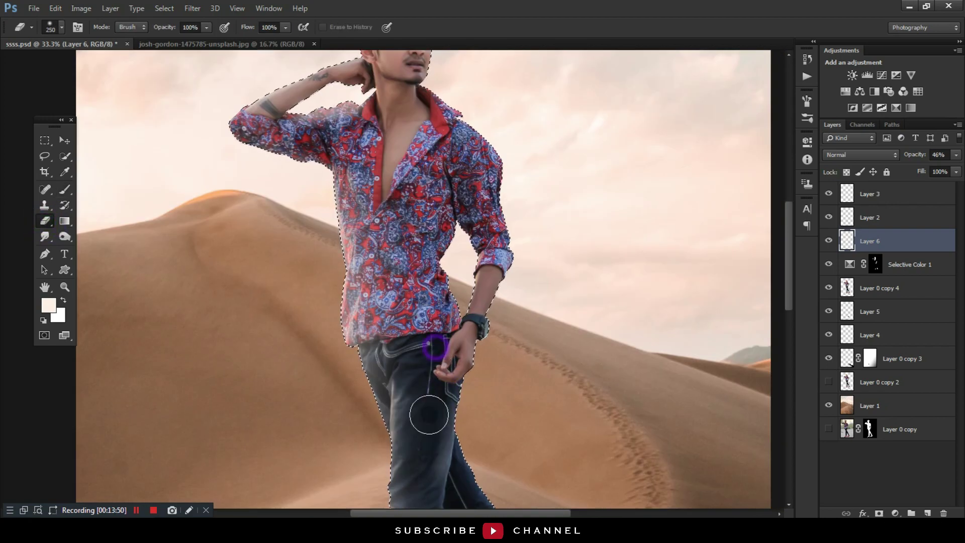
{"action": "scroll", "coordinate": [439, 435], "scroll_direction": "down", "scroll_amount": 1}
{"action": "scroll", "coordinate": [427, 372], "scroll_direction": "down", "scroll_amount": 3}
{"action": "scroll", "coordinate": [427, 372], "scroll_direction": "down", "scroll_amount": 3}
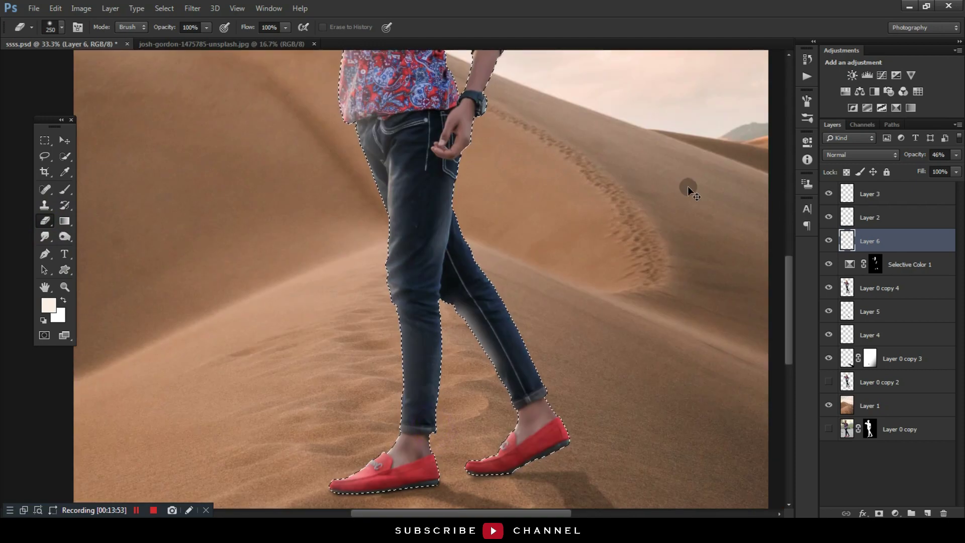
Deselect the man, lower the light wash opacity further, and compare before and after.
{"action": "key", "text": "ctrl+d"}
{"action": "left_click_drag", "start_coordinate": [918, 160], "coordinate": [914, 159]}
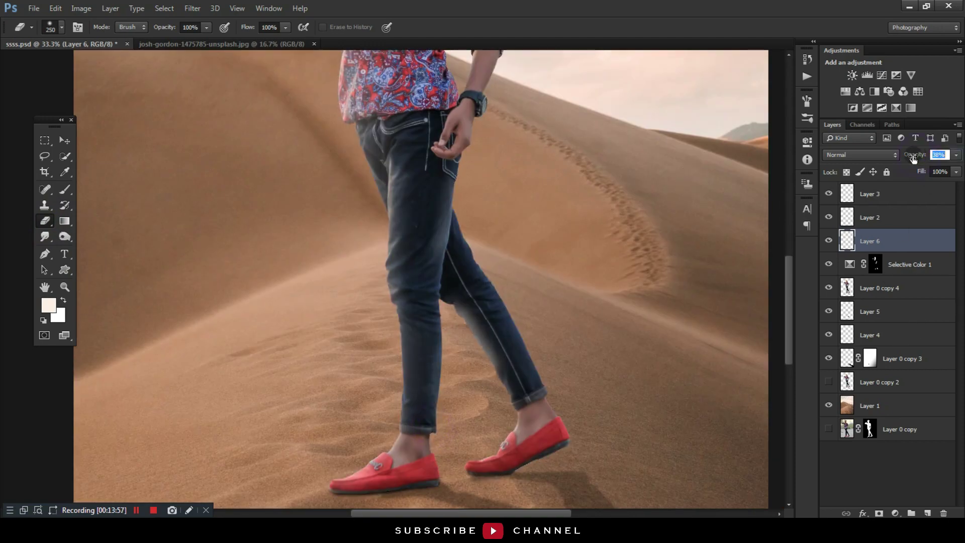
{"action": "key", "text": "ctrl+0"}
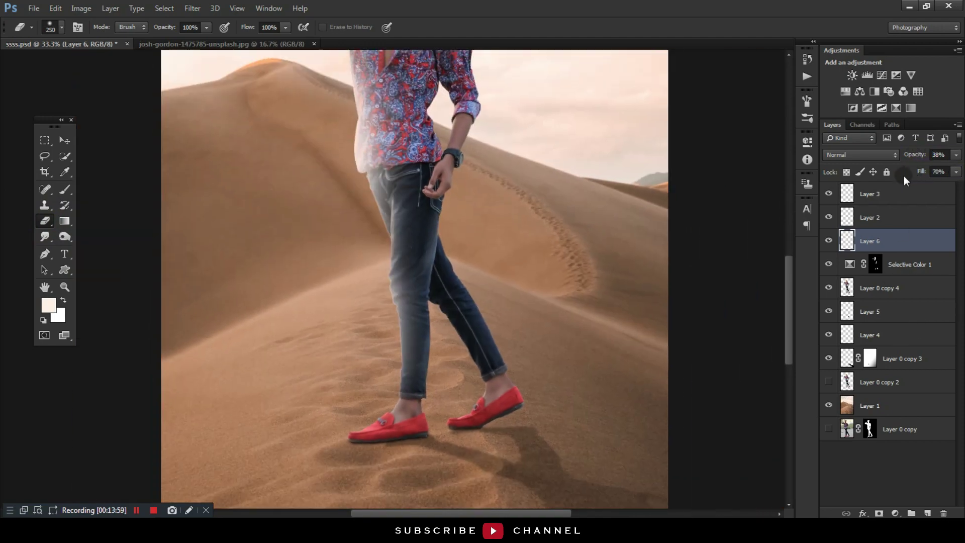
{"action": "left_click", "coordinate": [828, 241]}
{"action": "left_click", "coordinate": [828, 241]}
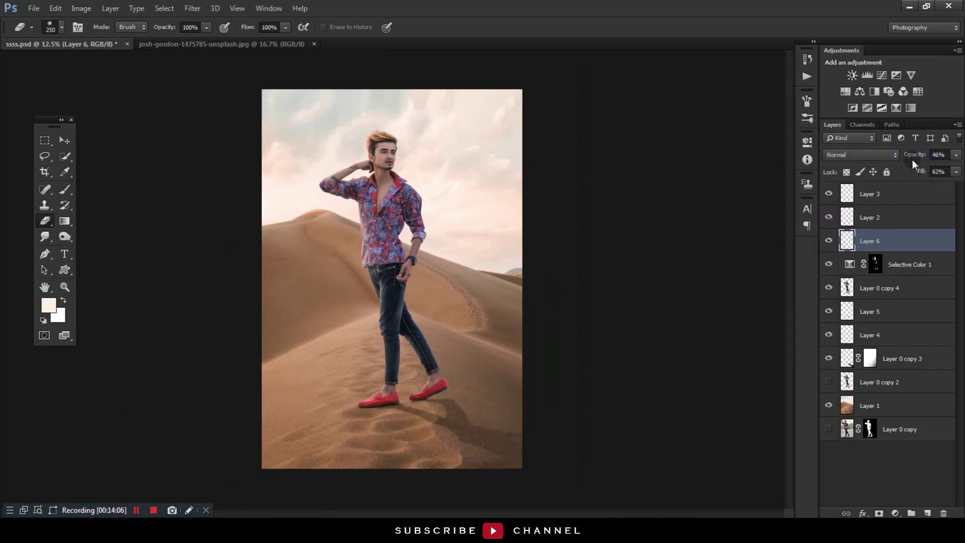
Toggle the Layer 6 light wash to compare, then select the Layer 4 contact shadow.
{"action": "left_click", "coordinate": [829, 239]}
{"action": "left_click", "coordinate": [828, 240]}
{"action": "left_click", "coordinate": [829, 238]}
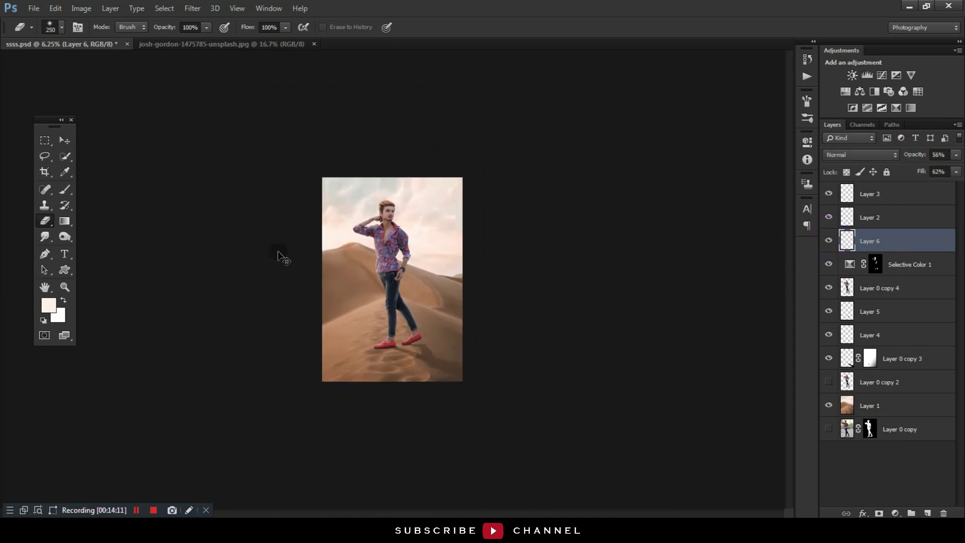
{"action": "left_click", "coordinate": [849, 311]}
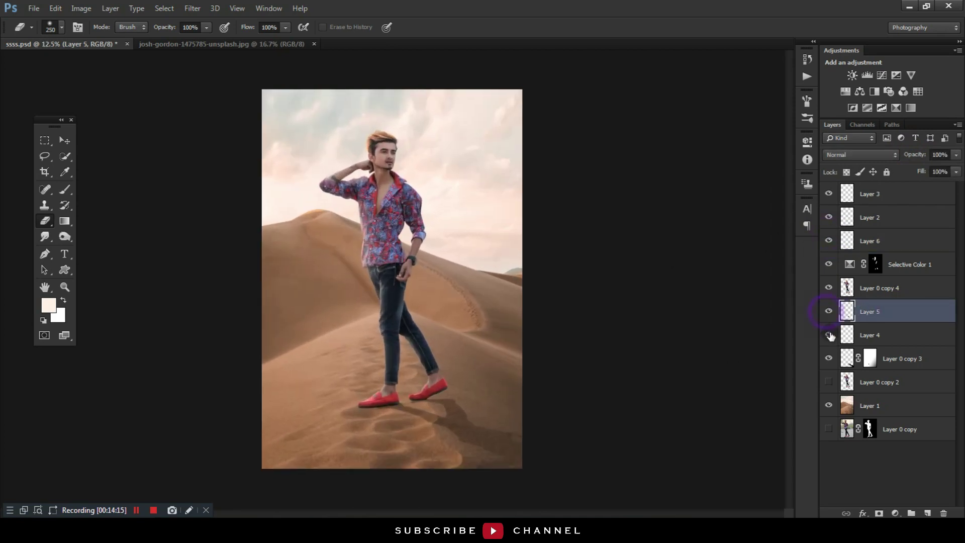
{"action": "left_click", "coordinate": [850, 335]}
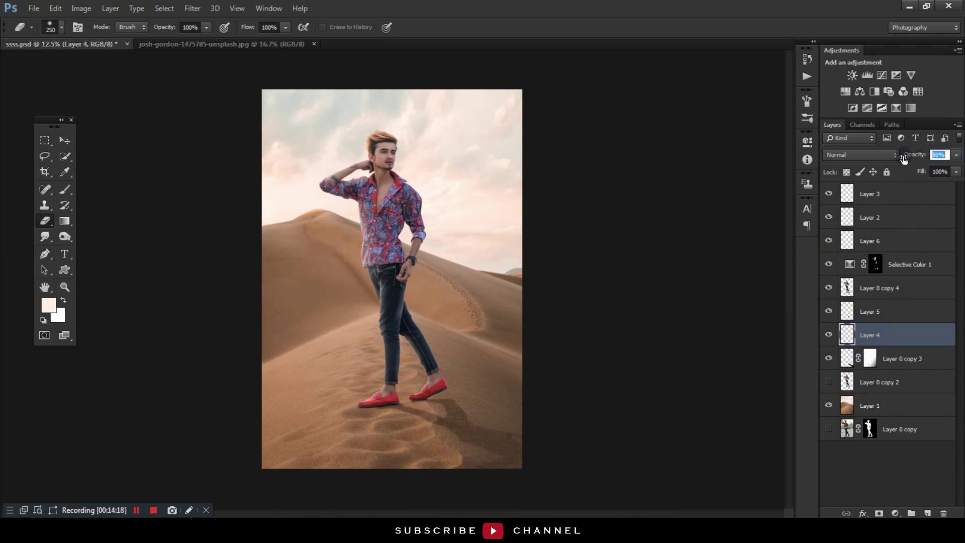
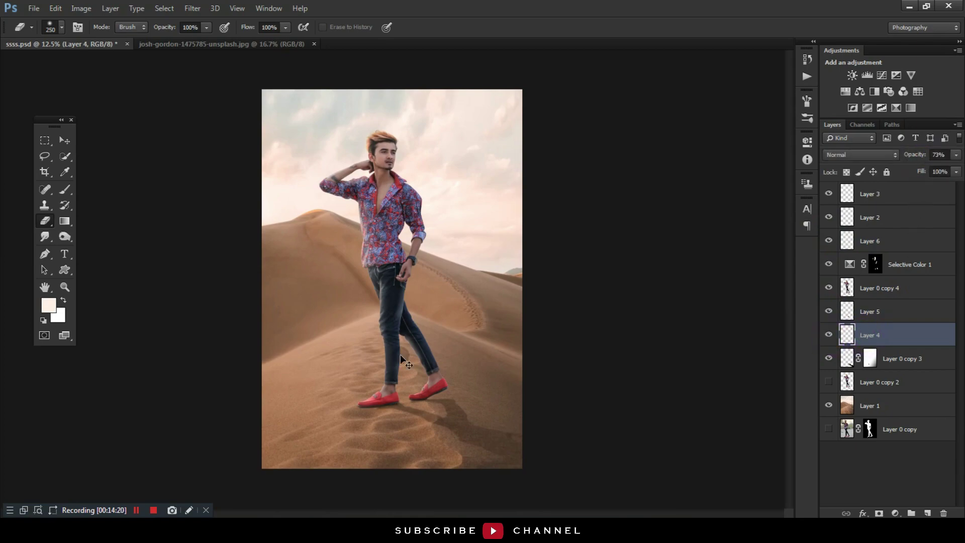
Inspect the red shoes with Layer 4 hidden, then zoom back out and select Layer 1.
{"action": "scroll", "coordinate": [400, 354], "scroll_direction": "up", "scroll_amount": 6}
{"action": "mouse_move", "coordinate": [400, 354]}
{"action": "left_mouse_down"}
{"action": "mouse_move", "coordinate": [441, 282]}
{"action": "mouse_move", "coordinate": [442, 133]}
{"action": "left_mouse_up"}
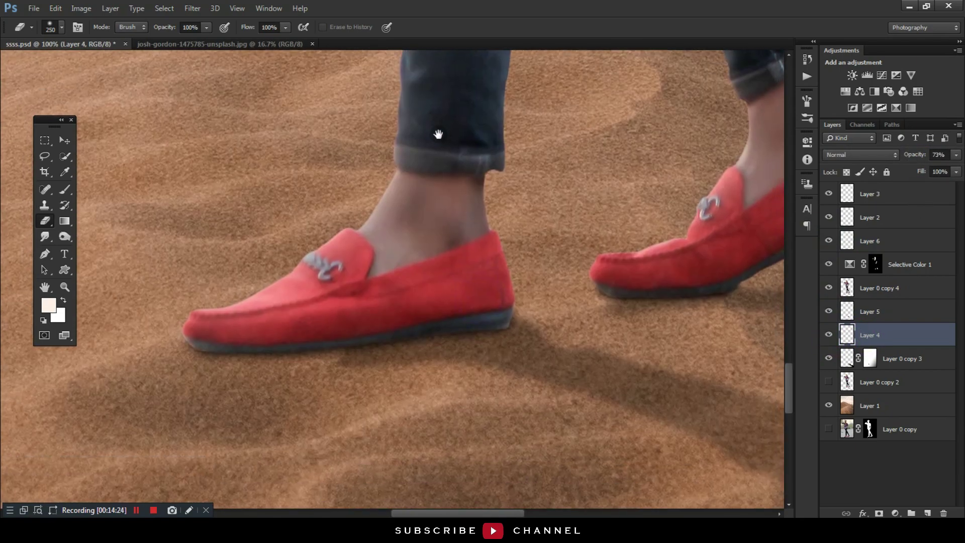
{"action": "left_click", "coordinate": [828, 335]}
{"action": "key", "text": "ctrl+minus"}
{"action": "key", "text": "ctrl+minus"}
{"action": "key", "text": "ctrl+minus"}
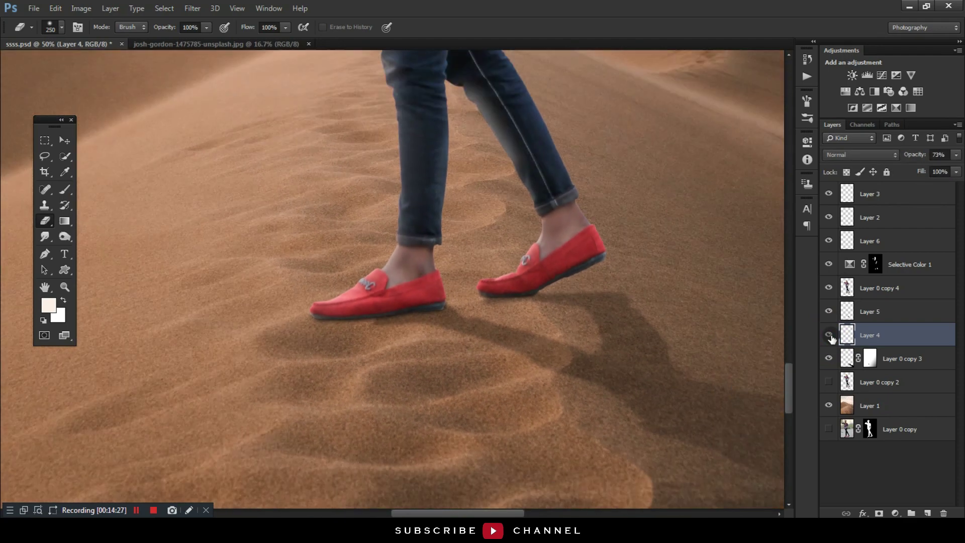
{"action": "key", "text": "ctrl+minus"}
{"action": "key", "text": "ctrl+minus"}
{"action": "key", "text": "ctrl+minus"}
{"action": "key", "text": "ctrl+minus"}
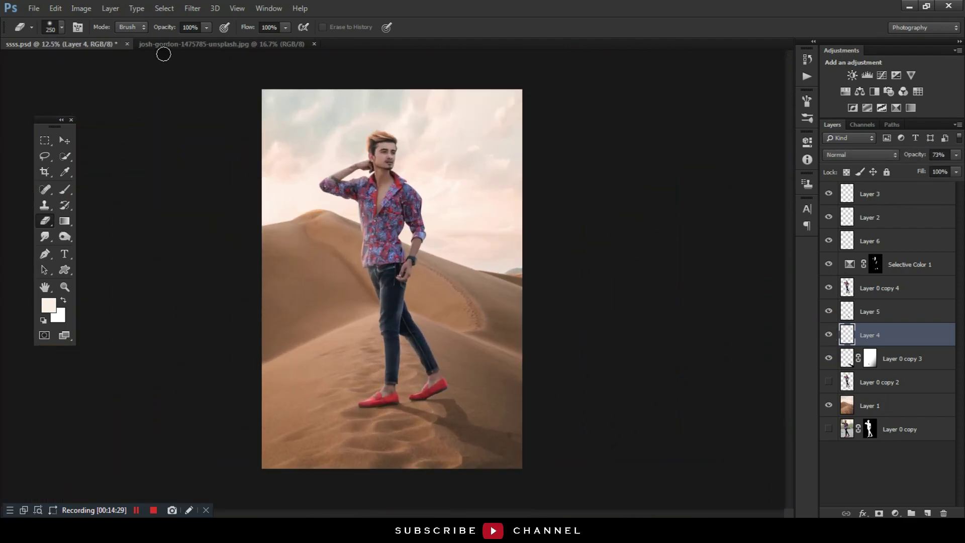
{"action": "left_click", "coordinate": [892, 405]}
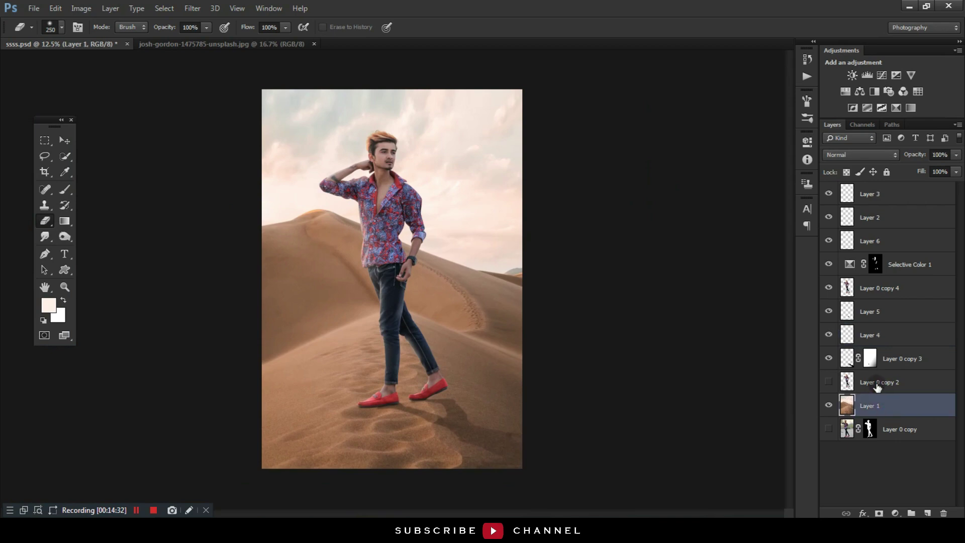
Add a Color Lookup adjustment using a warm, red 3DLUT preset.
{"action": "left_click", "coordinate": [64, 142]}
{"action": "left_click", "coordinate": [917, 91]}
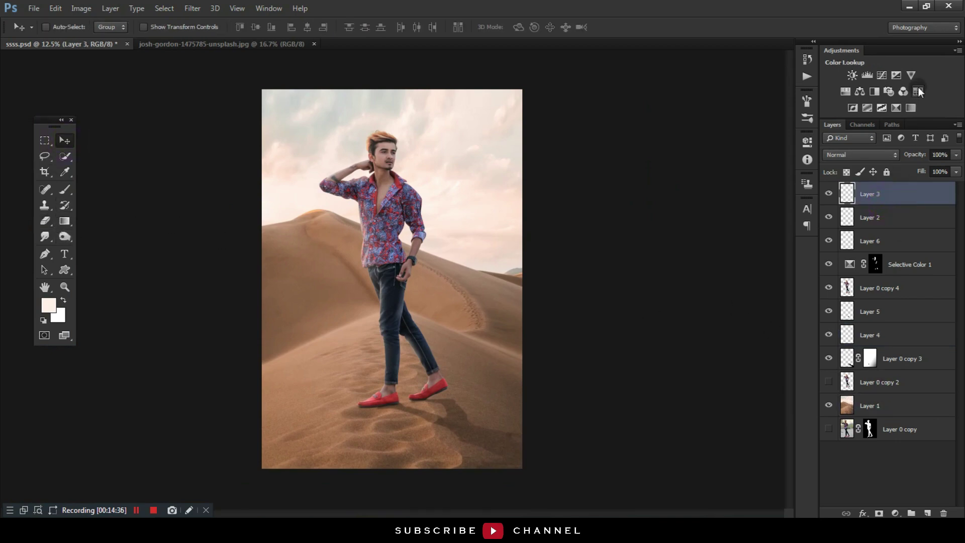
{"action": "left_click", "coordinate": [748, 172]}
{"action": "left_click", "coordinate": [747, 217]}
{"action": "key", "text": "Down"}
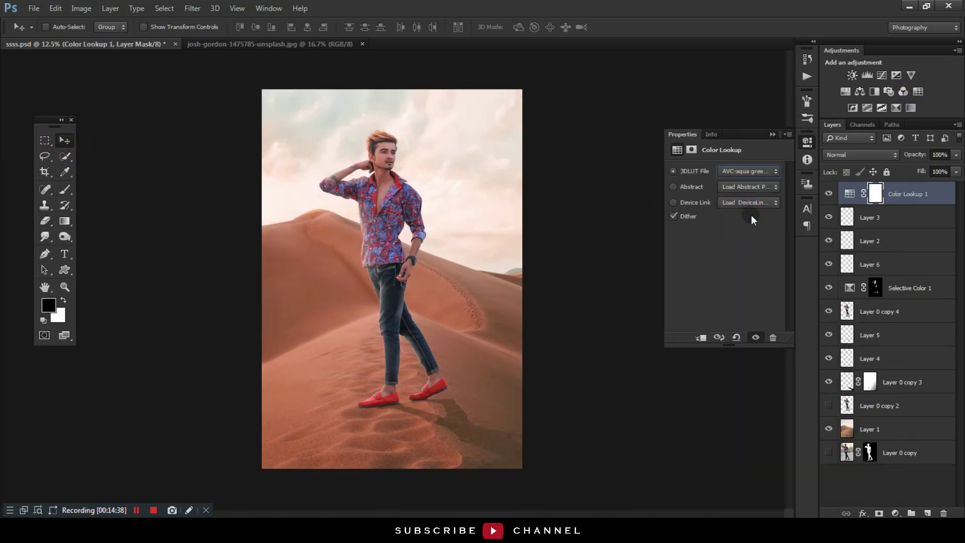
{"action": "key", "text": "Down"}
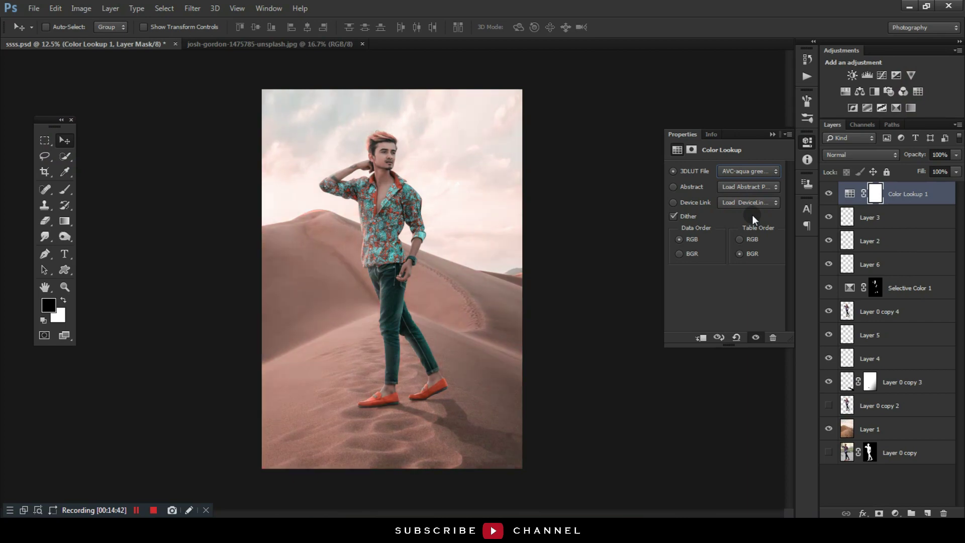
{"action": "key", "text": "Down"}
{"action": "key", "text": "Down"}
{"action": "left_click", "coordinate": [773, 138]}
Set the Color Lookup layer to 57% opacity and 63% fill.
{"action": "key", "text": "6"}
{"action": "key", "text": "4"}
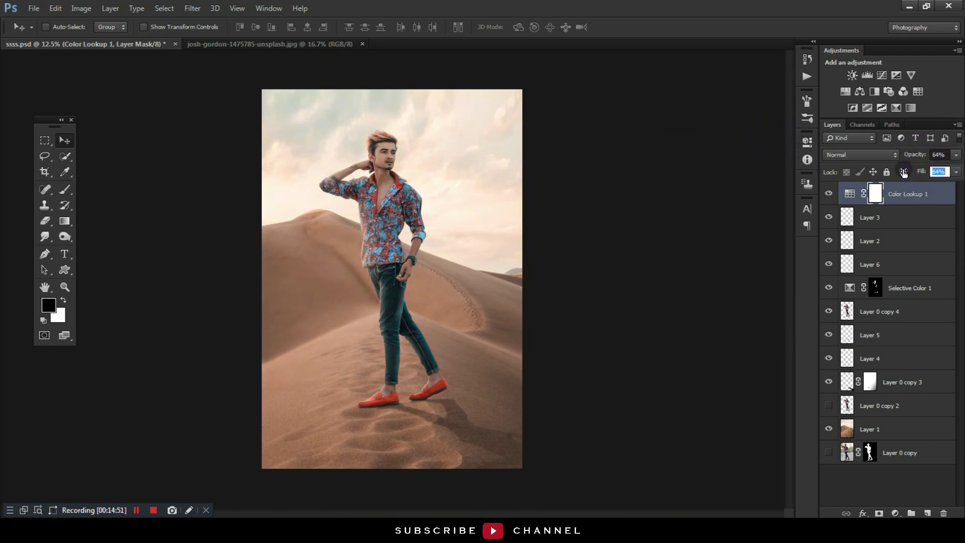
{"action": "key", "text": "Return"}
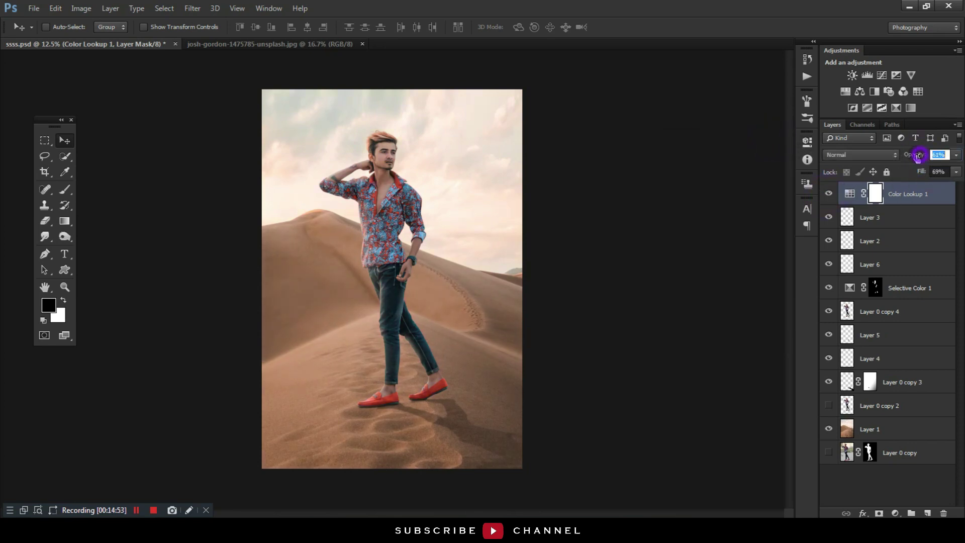
{"action": "left_click_drag", "start_coordinate": [920, 172], "coordinate": [916, 172]}
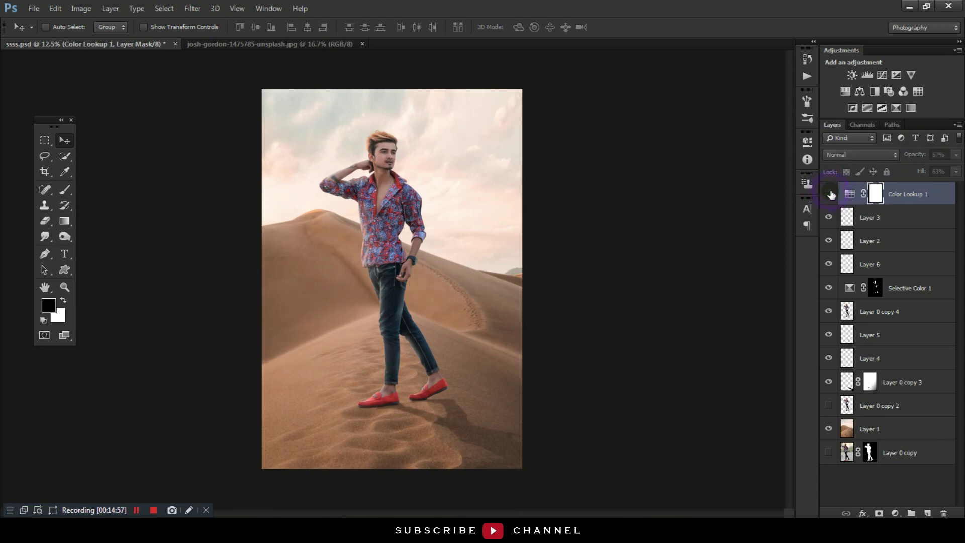
Place the maxresdefault glow image from Explorer into the composite.
{"action": "left_click", "coordinate": [909, 7]}
{"action": "left_click_drag", "start_coordinate": [654, 135], "coordinate": [617, 22]}
{"action": "left_click", "coordinate": [392, 146]}
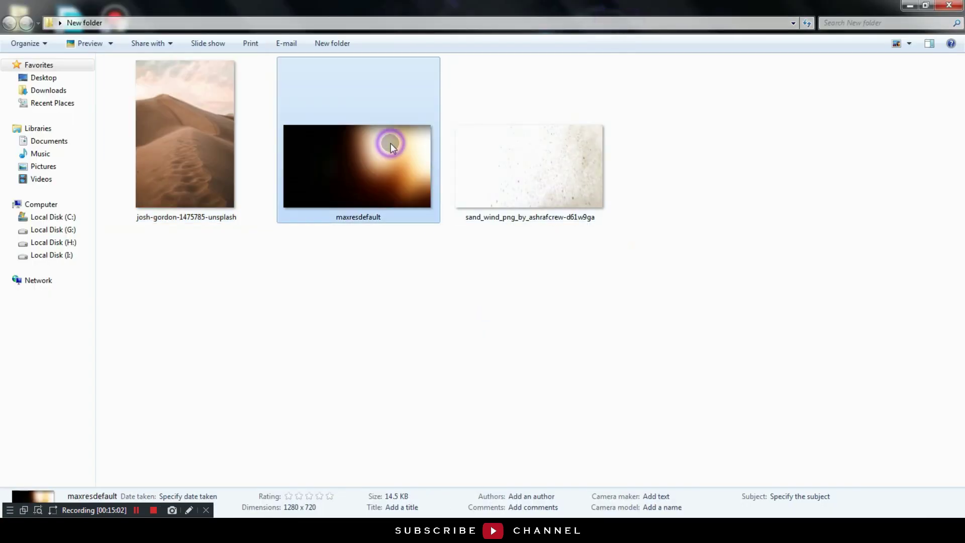
{"action": "left_click_drag", "start_coordinate": [392, 145], "coordinate": [344, 358]}
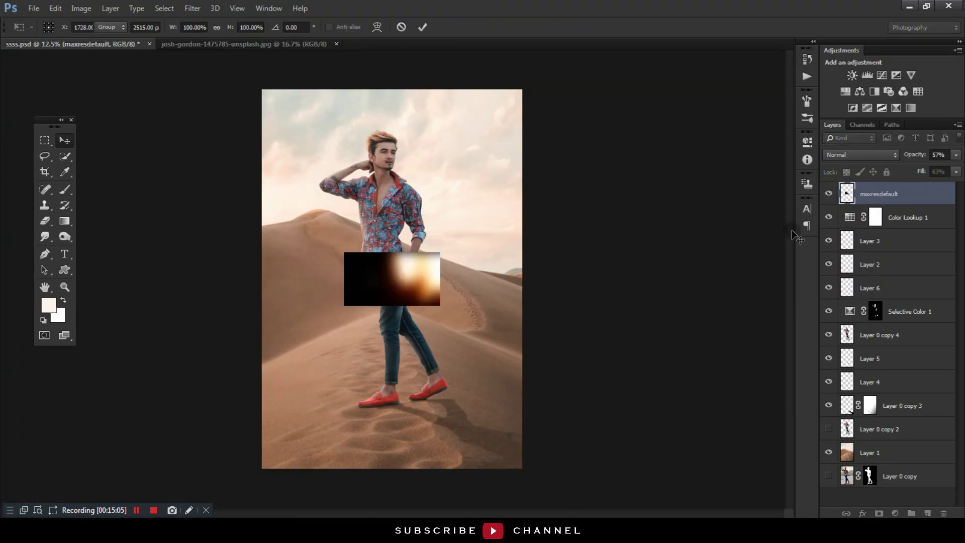
Commit the glow image, set it to Screen blending, and flip it horizontally.
{"action": "key", "text": "Return"}
{"action": "left_click", "coordinate": [861, 154]}
{"action": "left_click", "coordinate": [837, 268]}
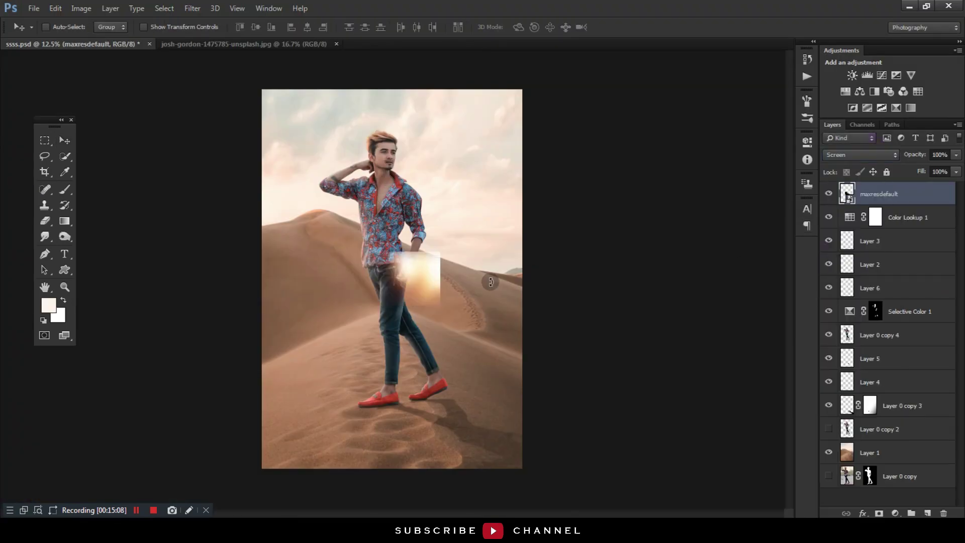
{"action": "key", "text": "ctrl+t"}
{"action": "right_click", "coordinate": [400, 267]}
{"action": "left_click", "coordinate": [432, 432]}
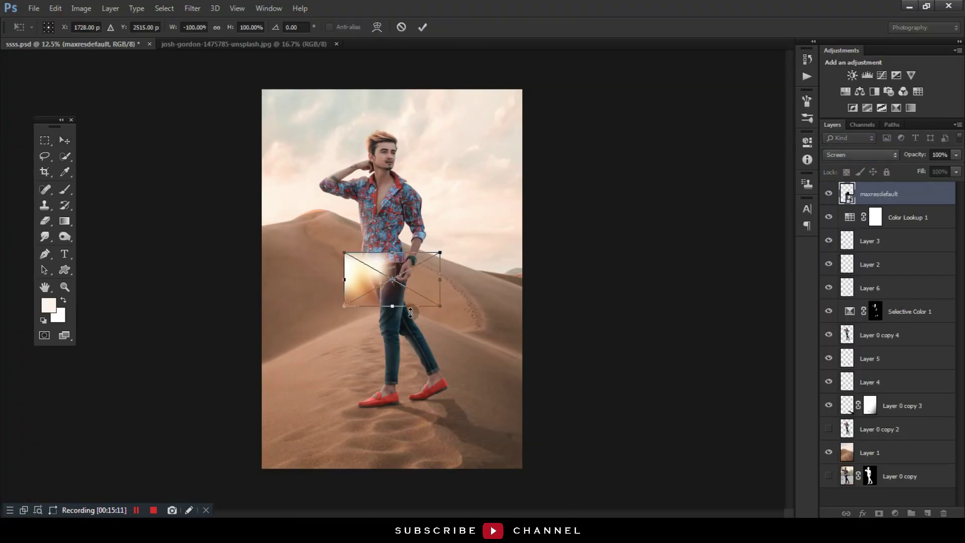
Enlarge, stretch and position the glow over the left side at 88% opacity.
{"action": "left_click_drag", "start_coordinate": [439, 253], "coordinate": [578, 216]}
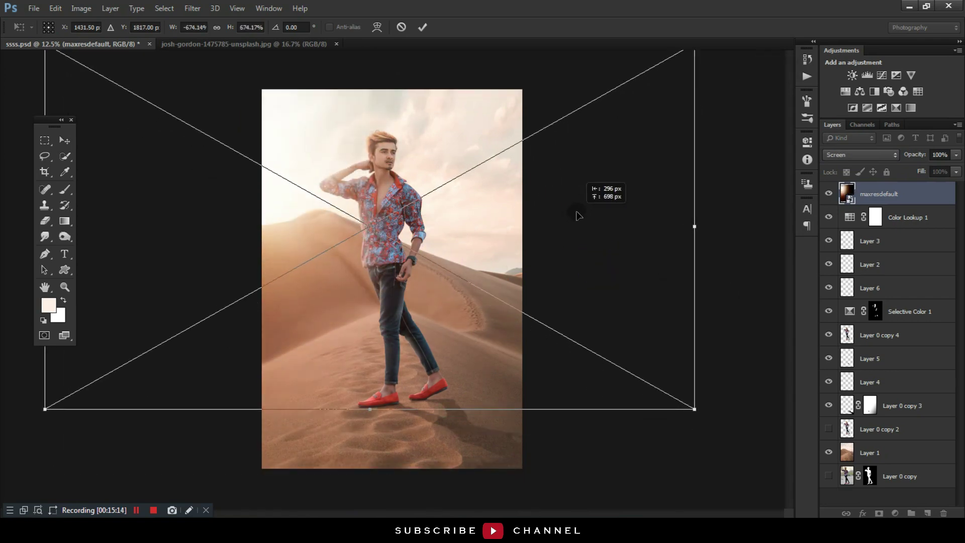
{"action": "key", "text": "Return"}
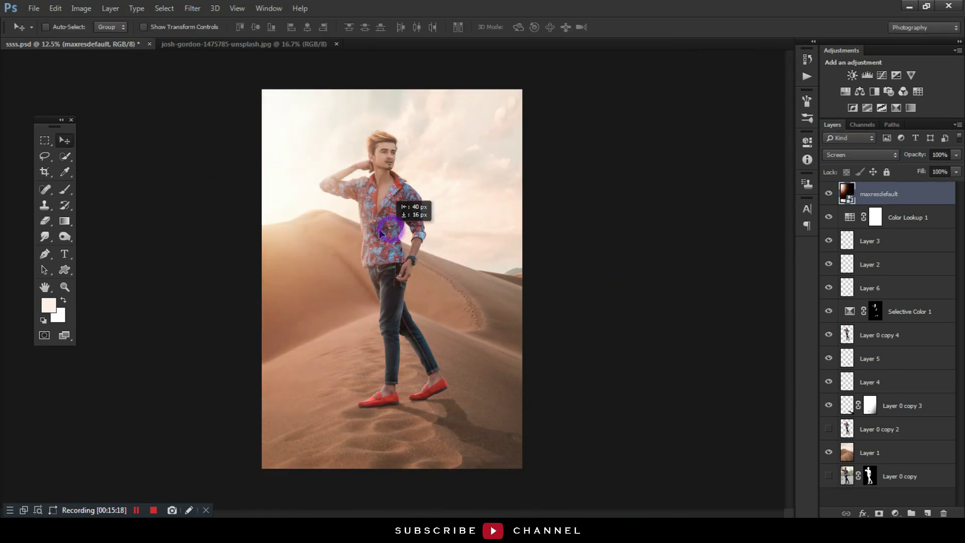
{"action": "mouse_move", "coordinate": [372, 215]}
{"action": "left_mouse_down"}
{"action": "mouse_move", "coordinate": [381, 221]}
{"action": "mouse_move", "coordinate": [370, 219]}
{"action": "left_mouse_up"}
{"action": "key", "text": "ctrl+t"}
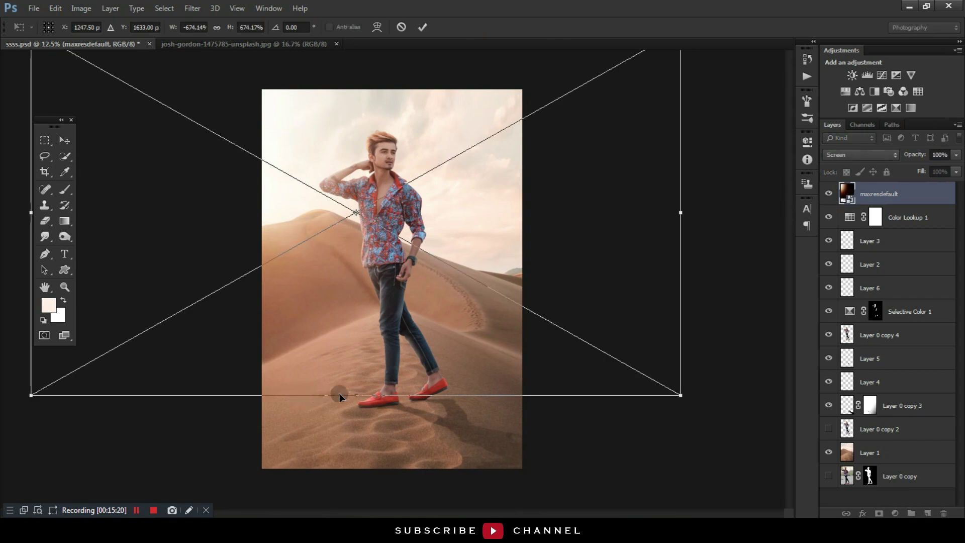
{"action": "mouse_move", "coordinate": [349, 398]}
{"action": "left_mouse_down"}
{"action": "mouse_move", "coordinate": [349, 440]}
{"action": "mouse_move", "coordinate": [356, 429]}
{"action": "left_mouse_up"}
{"action": "key", "text": "Return"}
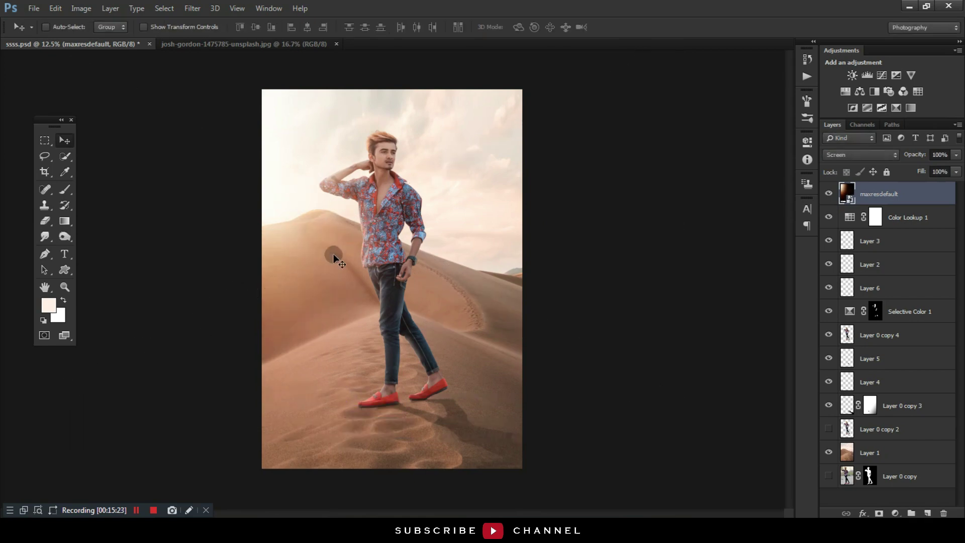
{"action": "left_click_drag", "start_coordinate": [333, 254], "coordinate": [318, 256]}
{"action": "key", "text": "ctrl+plus"}
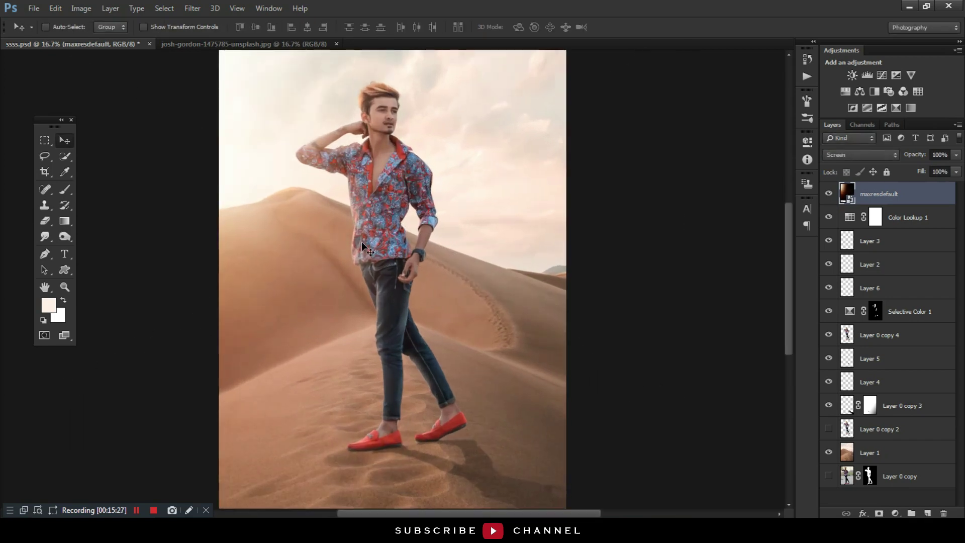
{"action": "key", "text": "Return"}
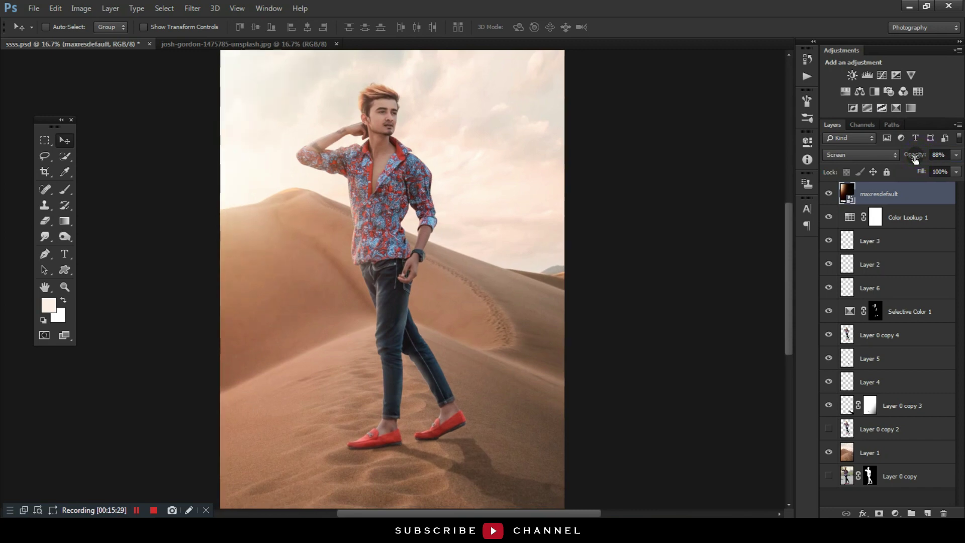
{"action": "key", "text": "ctrl+minus"}
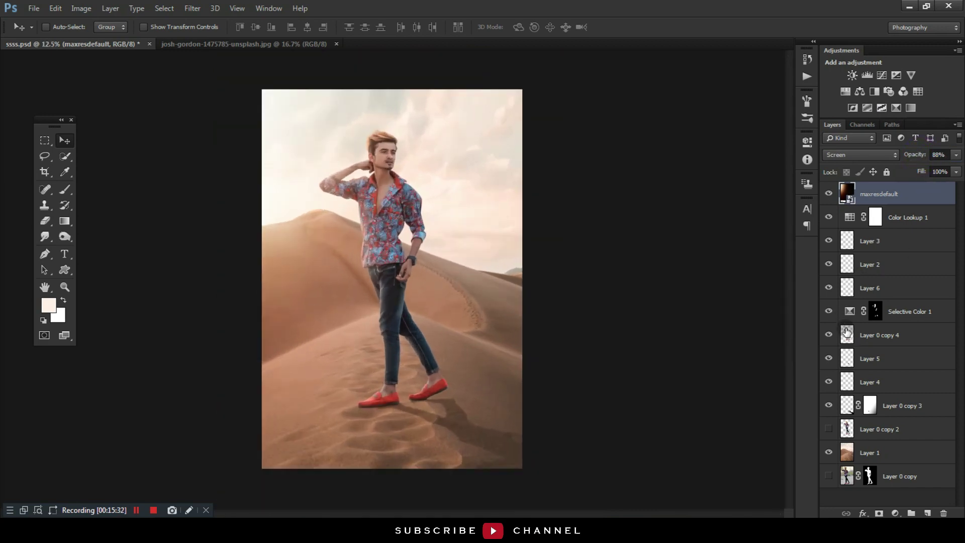
Place the sand_wind PNG below Layer 6, rotate it 89.6°, and shift it lower across the dunes.
{"action": "left_click", "coordinate": [910, 6]}
{"action": "mouse_move", "coordinate": [542, 155]}
{"action": "left_mouse_down"}
{"action": "mouse_move", "coordinate": [278, 490]}
{"action": "mouse_move", "coordinate": [442, 246]}
{"action": "left_mouse_up"}
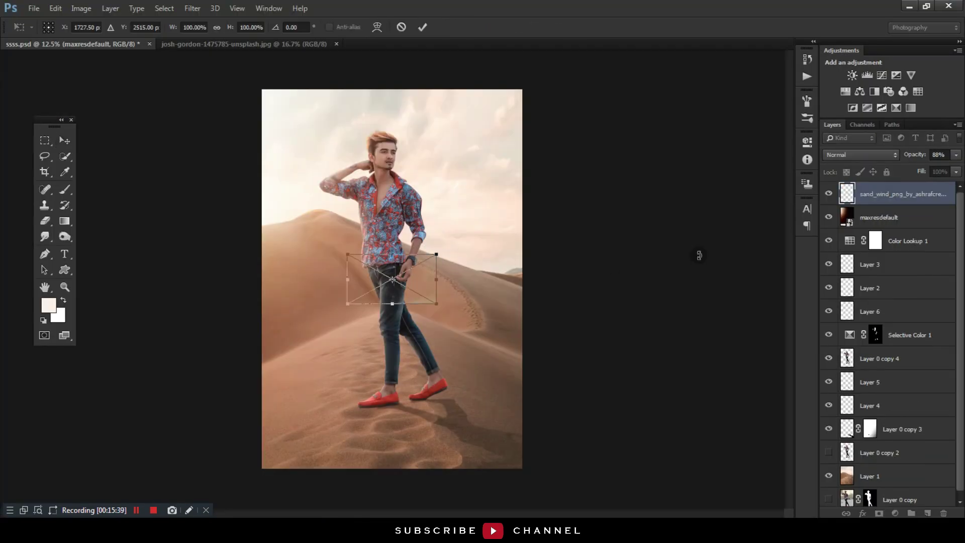
{"action": "key", "text": "Return"}
{"action": "left_click_drag", "start_coordinate": [915, 196], "coordinate": [904, 322]}
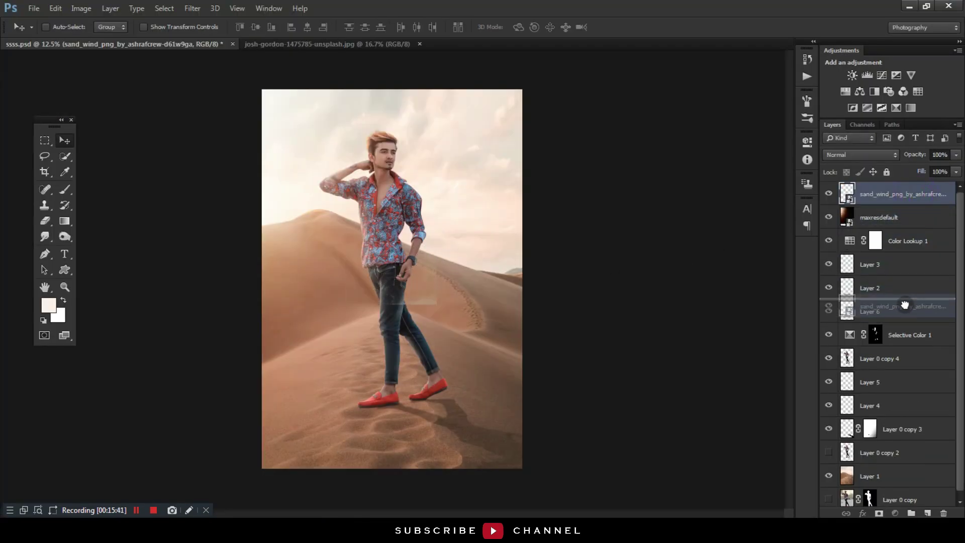
{"action": "key", "text": "ctrl+t"}
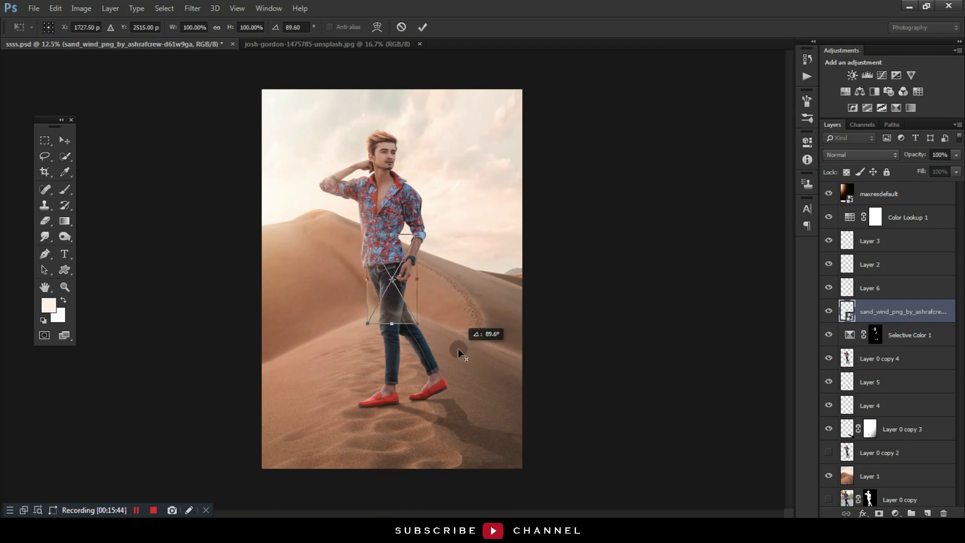
{"action": "mouse_move", "coordinate": [478, 215]}
{"action": "left_mouse_down"}
{"action": "mouse_move", "coordinate": [607, 468]}
{"action": "mouse_move", "coordinate": [491, 399]}
{"action": "left_mouse_up"}
{"action": "left_click_drag", "start_coordinate": [476, 362], "coordinate": [472, 411]}
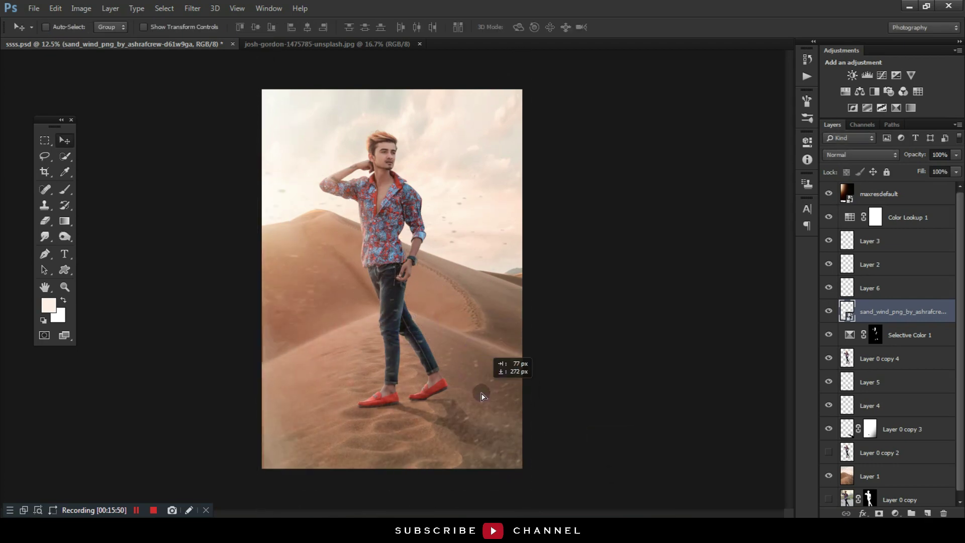
Apply a 26.4 px Gaussian Blur to the sand_wind layer and nudge it upward.
{"action": "left_click", "coordinate": [192, 8]}
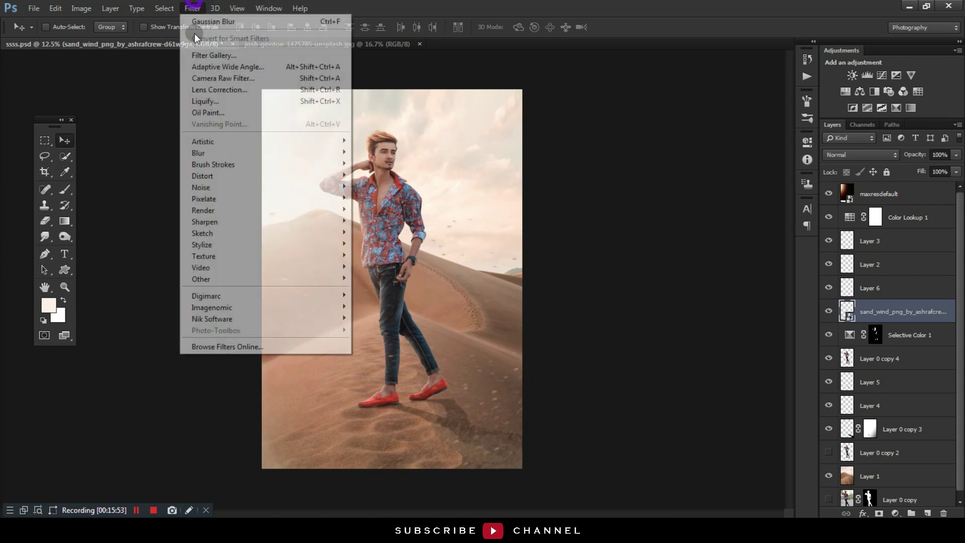
{"action": "left_click", "coordinate": [201, 152]}
{"action": "left_click", "coordinate": [383, 237]}
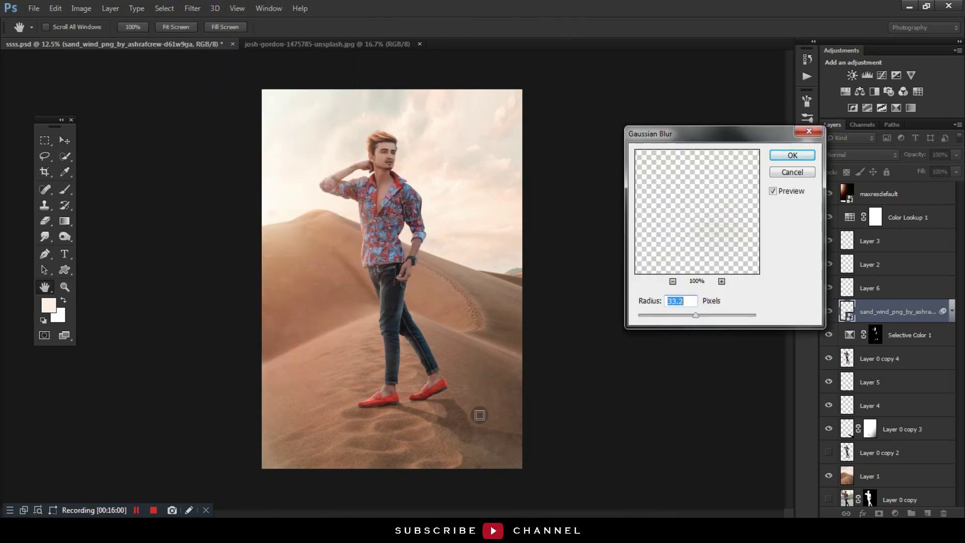
{"action": "left_click_drag", "start_coordinate": [685, 315], "coordinate": [692, 315]}
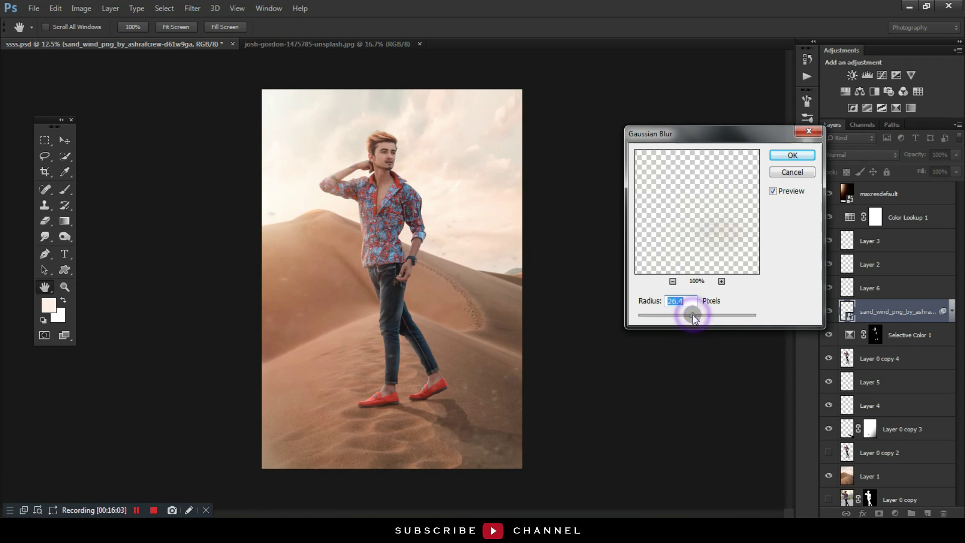
{"action": "left_click", "coordinate": [781, 156]}
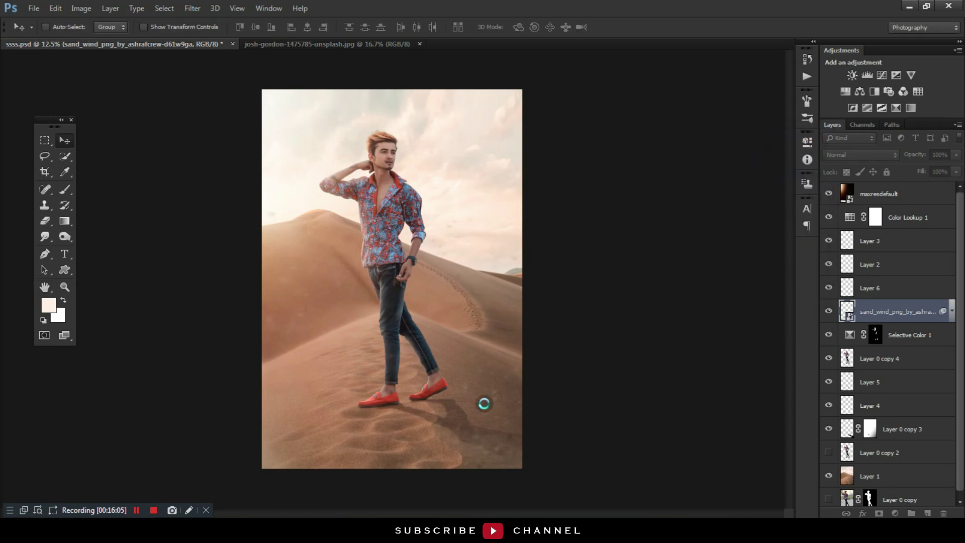
{"action": "left_click_drag", "start_coordinate": [450, 436], "coordinate": [450, 426]}
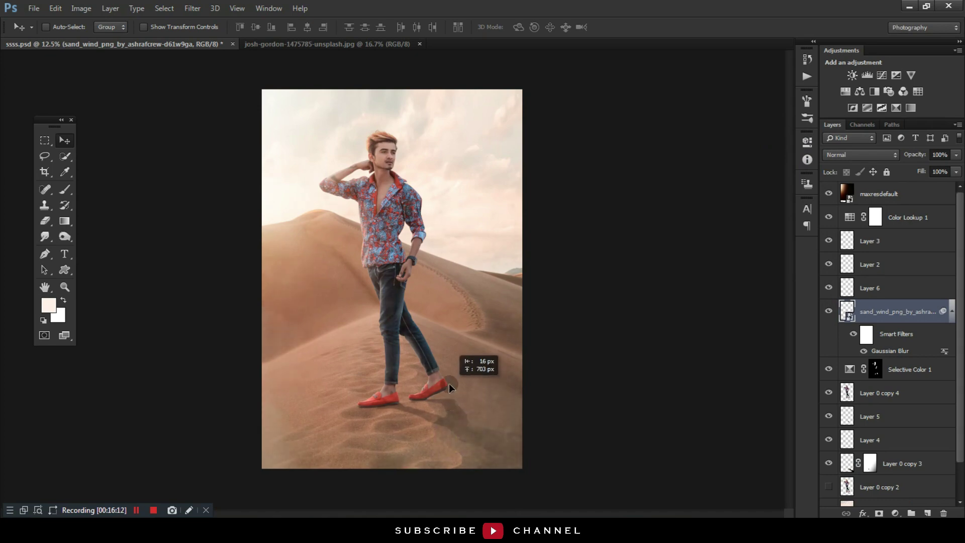
Move the sand layer higher, rasterize it, and set a 1400 px Eraser brush.
{"action": "left_click_drag", "start_coordinate": [449, 425], "coordinate": [448, 395]}
{"action": "left_click", "coordinate": [45, 220]}
{"action": "left_click", "coordinate": [271, 406]}
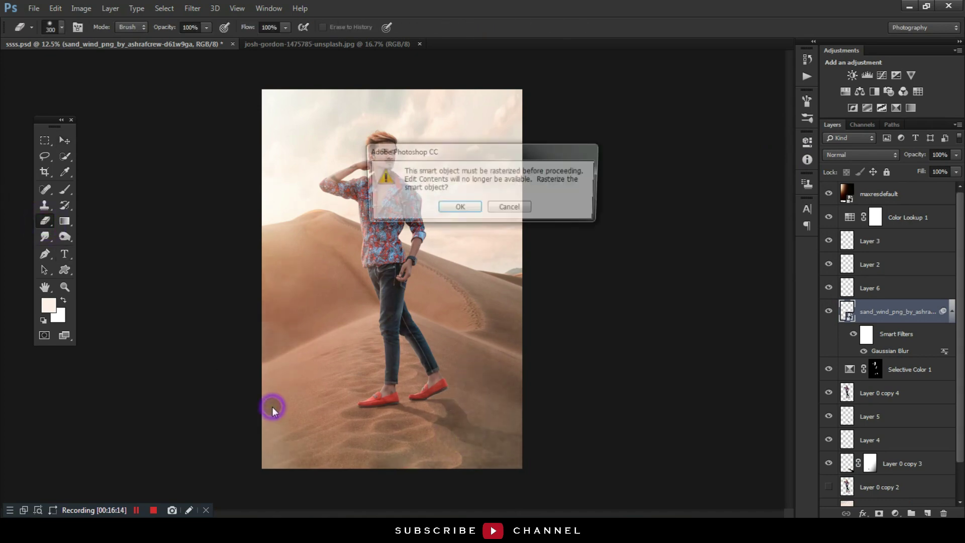
{"action": "key", "text": "Return"}
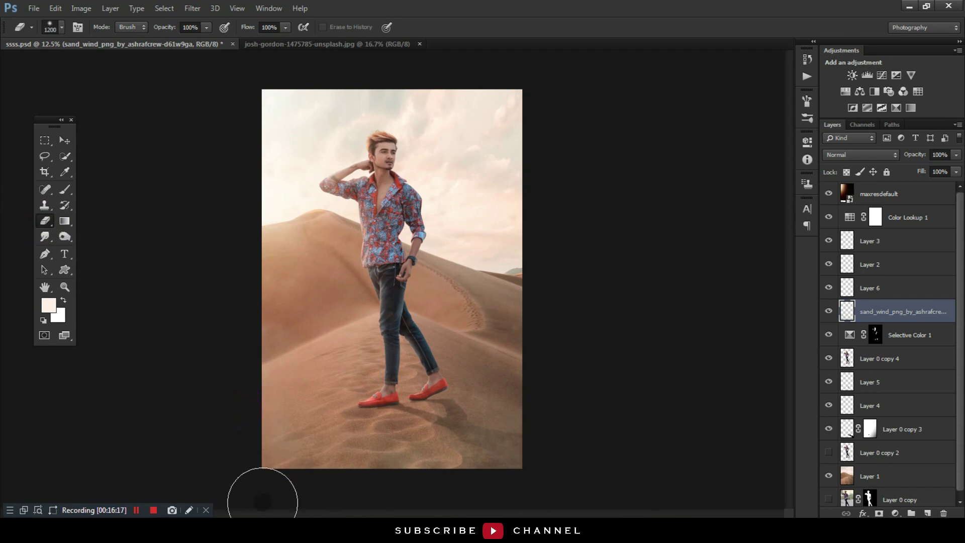
{"action": "key", "text": "bracketright"}
{"action": "key", "text": "bracketright"}
{"action": "key", "text": "bracketright"}
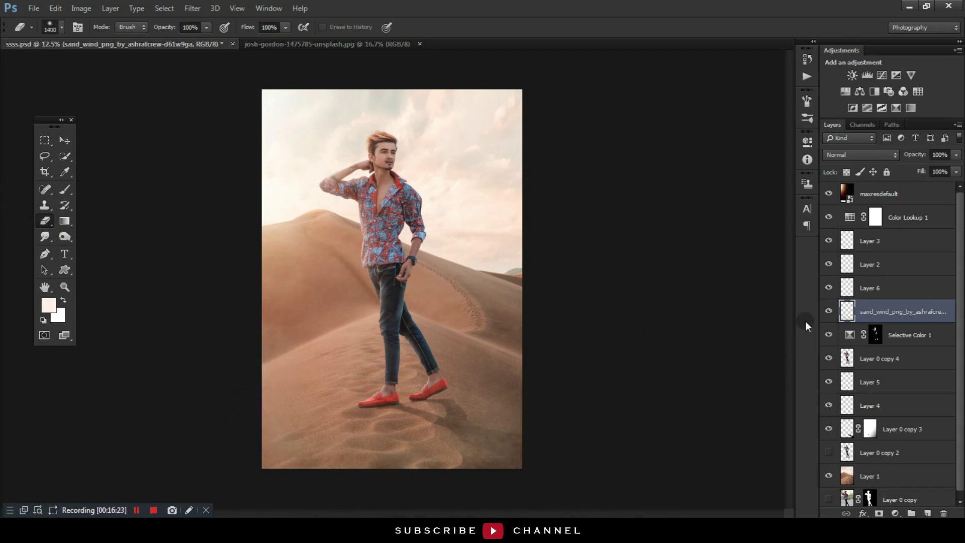
Zoom around the image and toggle the sand layer to compare.
{"action": "key", "text": "ctrl+minus"}
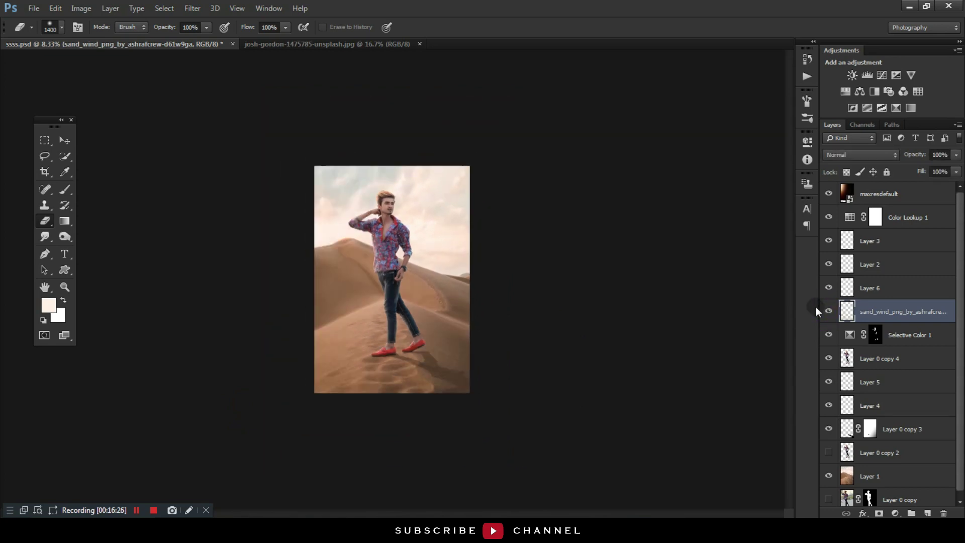
{"action": "key", "text": "ctrl+plus"}
{"action": "left_click", "coordinate": [829, 311]}
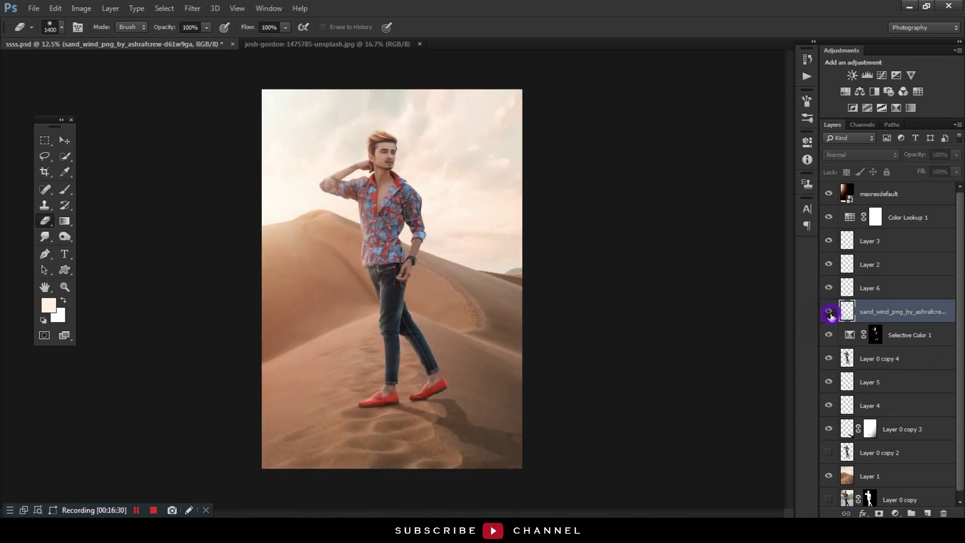
{"action": "key", "text": "ctrl+plus"}
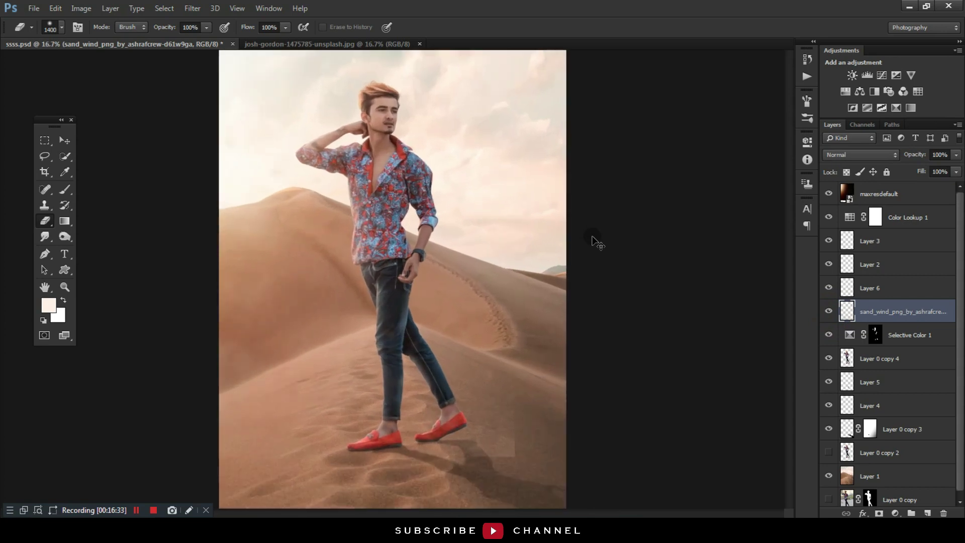
{"action": "scroll", "coordinate": [592, 233], "scroll_direction": "up", "scroll_amount": 1}
{"action": "scroll", "coordinate": [455, 213], "scroll_direction": "up", "scroll_amount": 1}
{"action": "scroll", "coordinate": [431, 300], "scroll_direction": "up", "scroll_amount": 1}
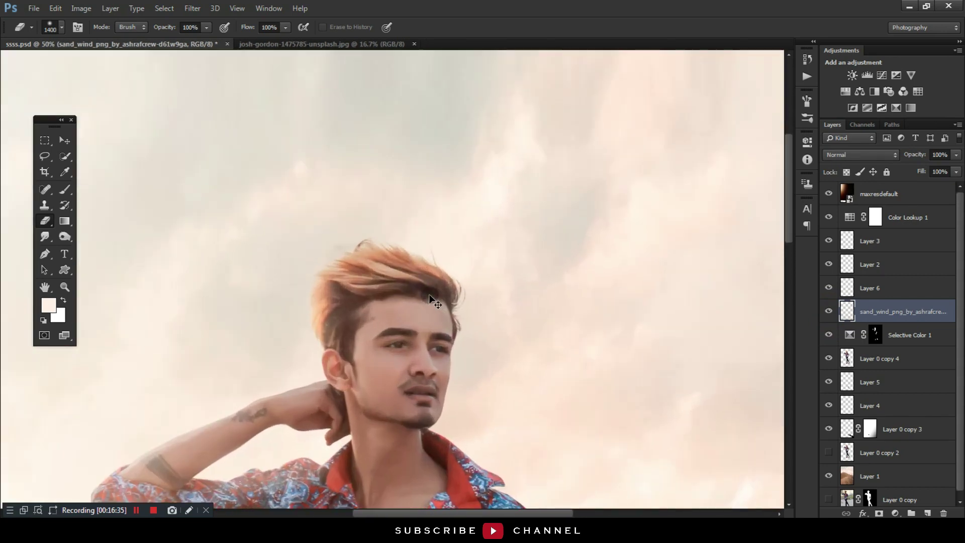
{"action": "scroll", "coordinate": [431, 300], "scroll_direction": "down", "scroll_amount": 1}
{"action": "scroll", "coordinate": [431, 299], "scroll_direction": "down", "scroll_amount": 1}
{"action": "scroll", "coordinate": [431, 300], "scroll_direction": "down", "scroll_amount": 2}
{"action": "scroll", "coordinate": [431, 299], "scroll_direction": "up", "scroll_amount": 1}
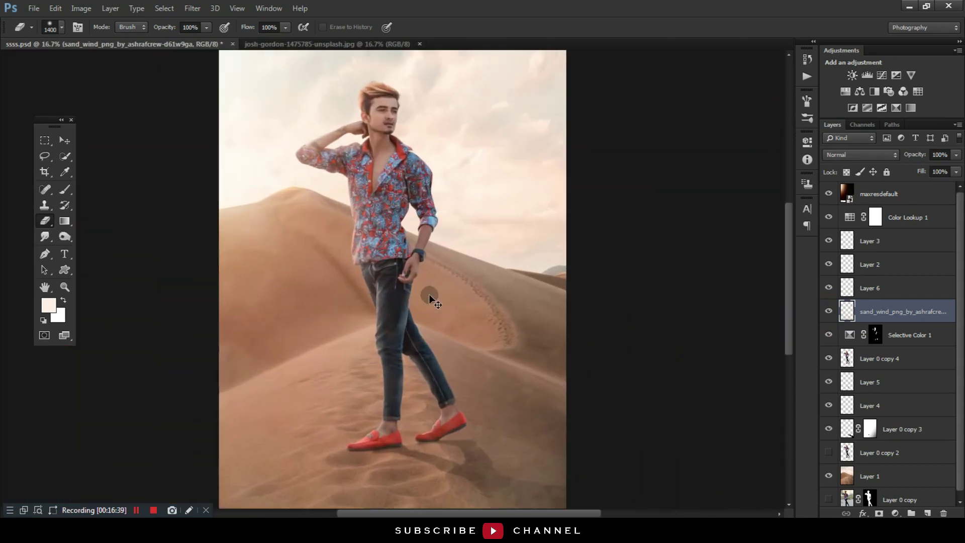
{"action": "scroll", "coordinate": [432, 299], "scroll_direction": "down", "scroll_amount": 1}
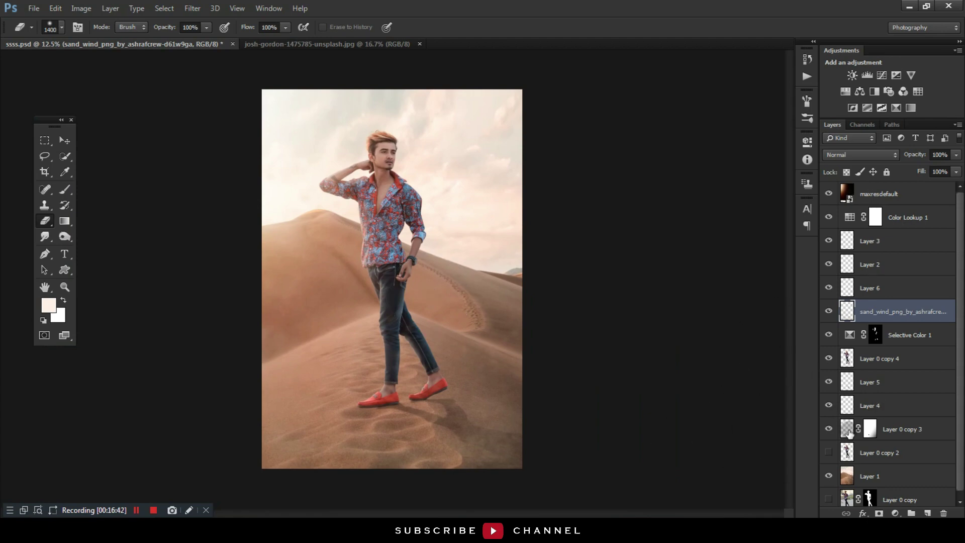
Delete Layer 0 copy 2 and set Layer 0 copy 3 to 52% opacity, 66% fill.
{"action": "left_click", "coordinate": [885, 452]}
{"action": "key", "text": "Delete"}
{"action": "left_click", "coordinate": [899, 428]}
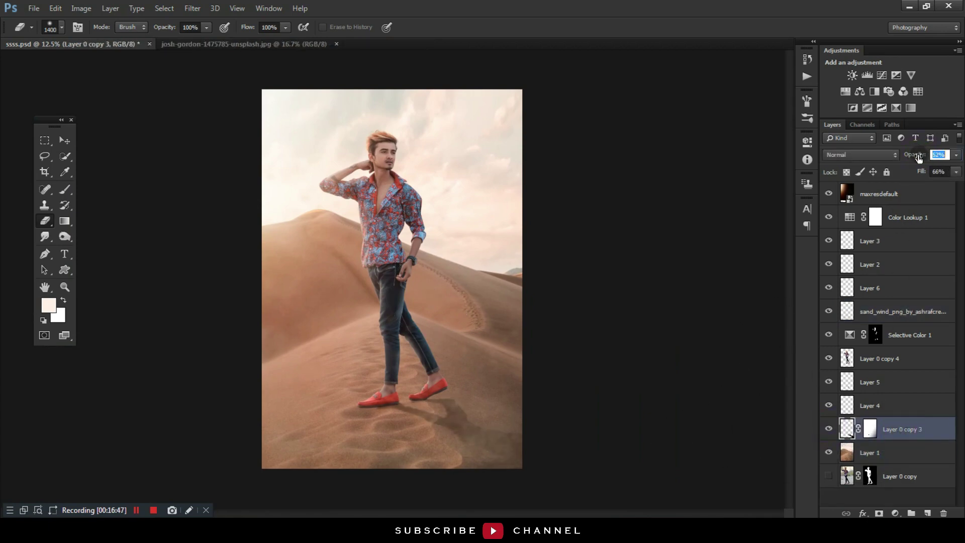
{"action": "double_click", "coordinate": [829, 195]}
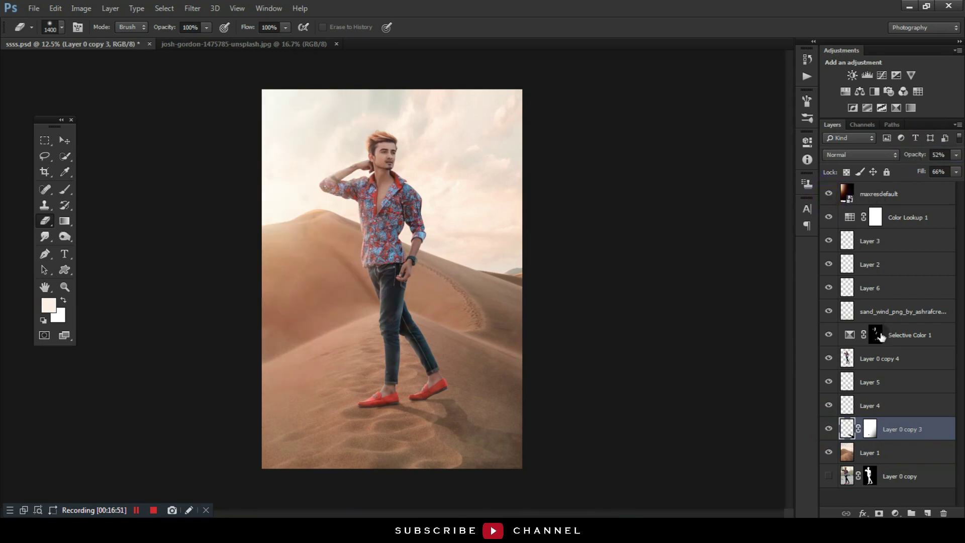
Add a Brightness/Contrast layer clipped to Selective Color 1 with Brightness 10.
{"action": "left_click", "coordinate": [870, 336]}
{"action": "left_click", "coordinate": [852, 74]}
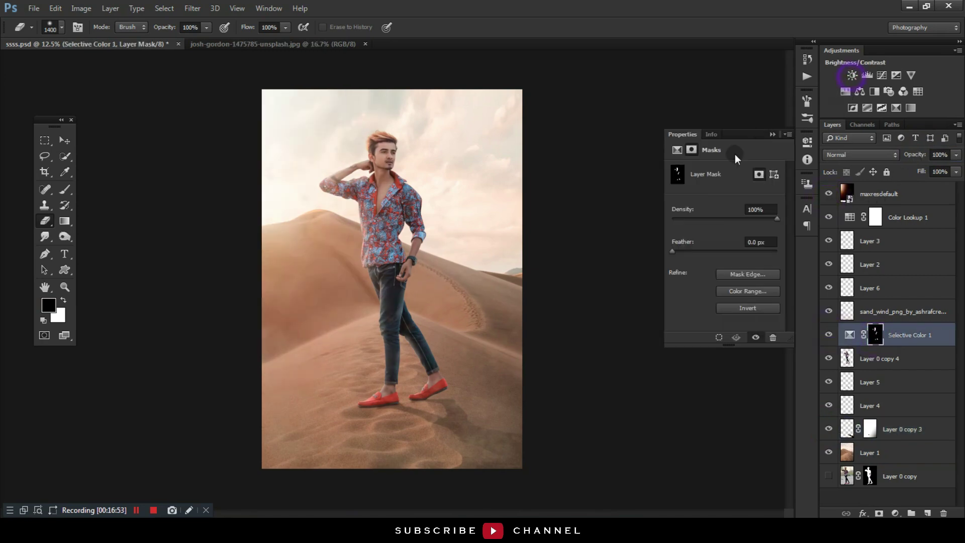
{"action": "left_click", "coordinate": [702, 337]}
{"action": "left_click_drag", "start_coordinate": [722, 201], "coordinate": [731, 203]}
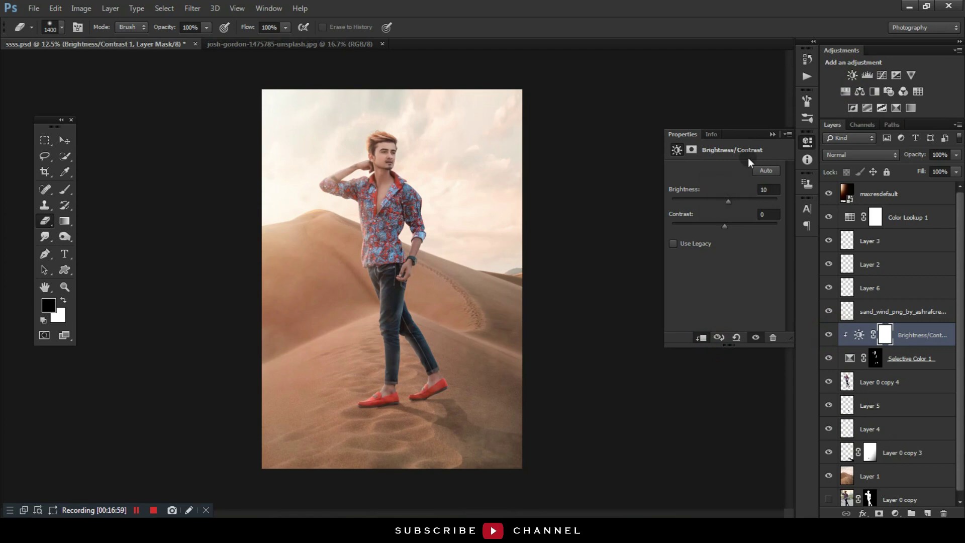
{"action": "left_click", "coordinate": [771, 134]}
{"action": "left_click", "coordinate": [829, 334]}
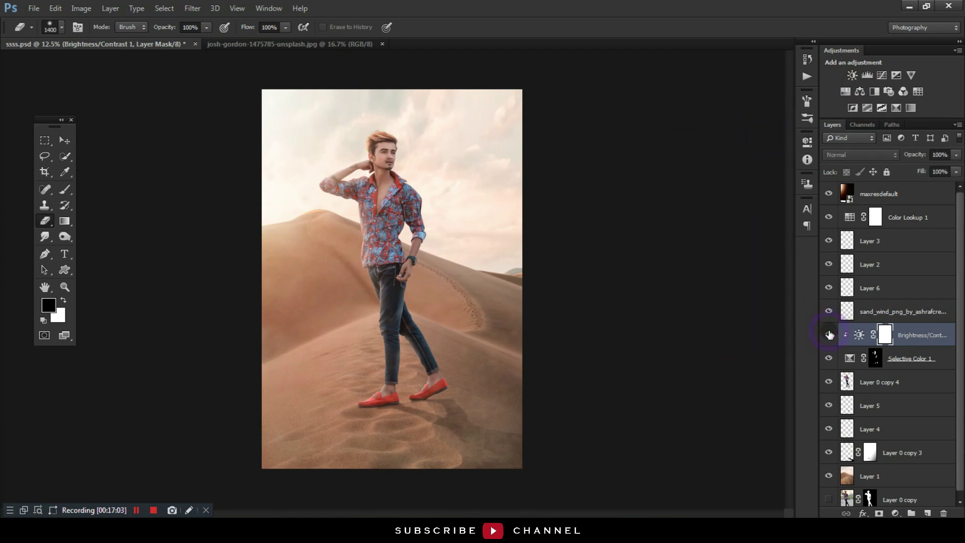
{"action": "left_click", "coordinate": [828, 334]}
{"action": "left_click", "coordinate": [828, 288]}
Duplicate the sand_wind layer, shift the copy, and trim it with a 1600 px eraser.
{"action": "left_click", "coordinate": [890, 311]}
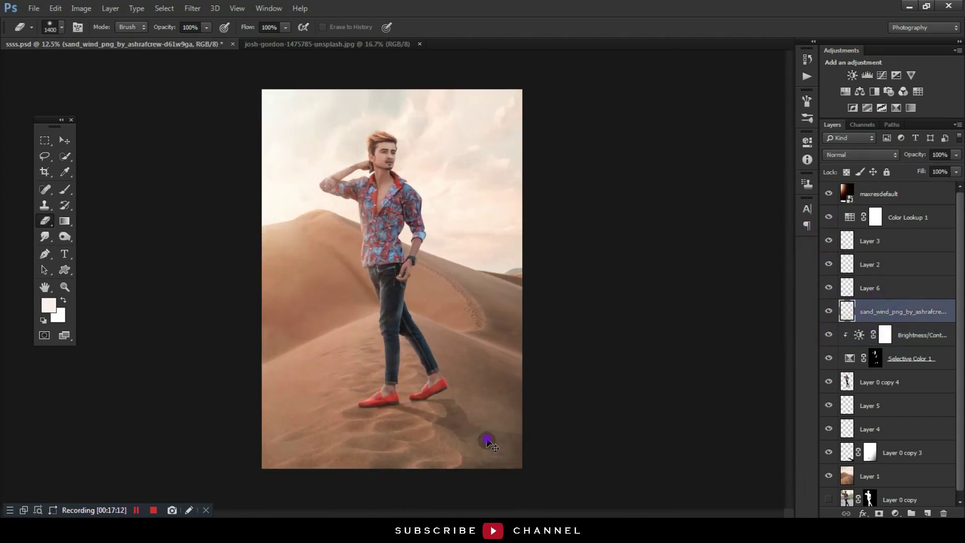
{"action": "mouse_move", "coordinate": [486, 441]}
{"action": "left_mouse_down"}
{"action": "mouse_move", "coordinate": [513, 434]}
{"action": "mouse_move", "coordinate": [477, 380]}
{"action": "mouse_move", "coordinate": [485, 407]}
{"action": "left_mouse_up"}
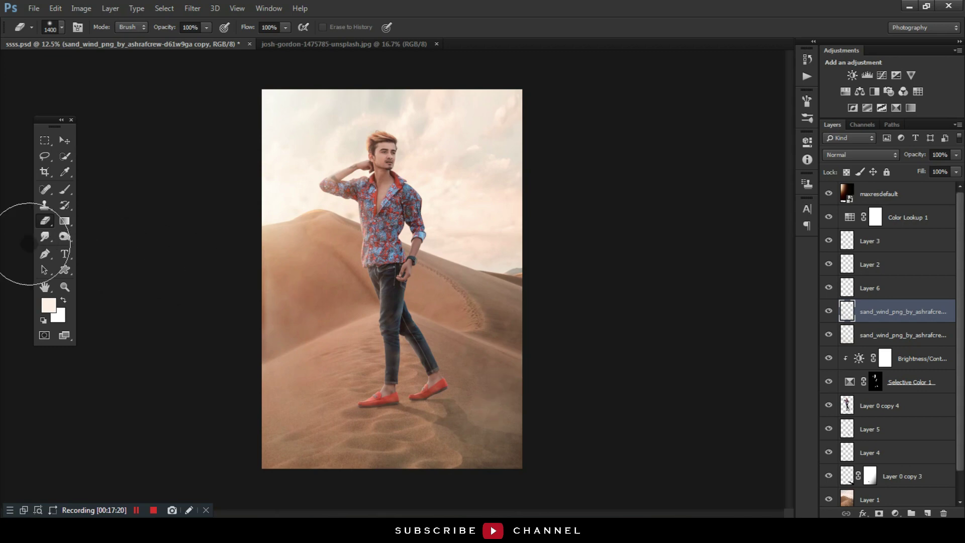
{"action": "left_click", "coordinate": [245, 200]}
{"action": "key", "text": "bracketright"}
{"action": "key", "text": "bracketright"}
{"action": "left_click", "coordinate": [501, 160]}
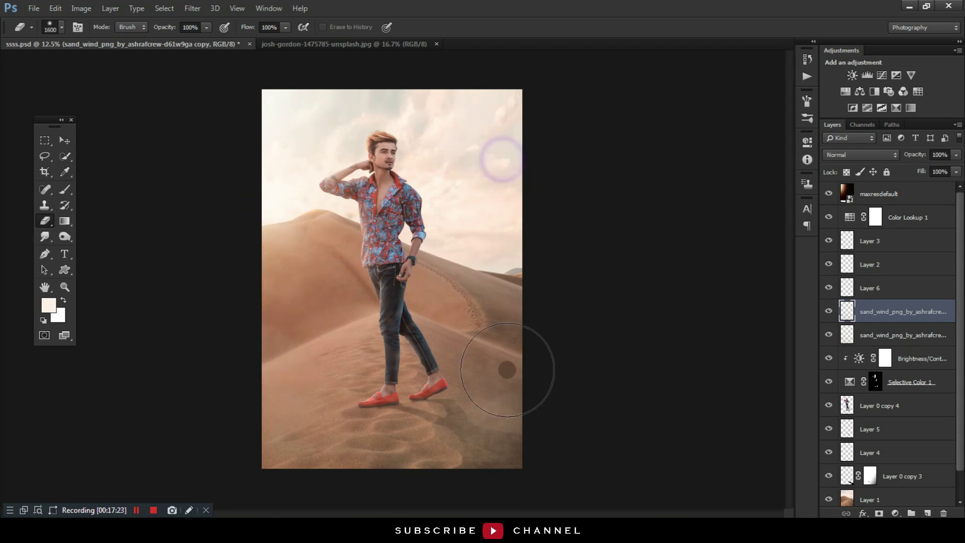
{"action": "left_click", "coordinate": [829, 311]}
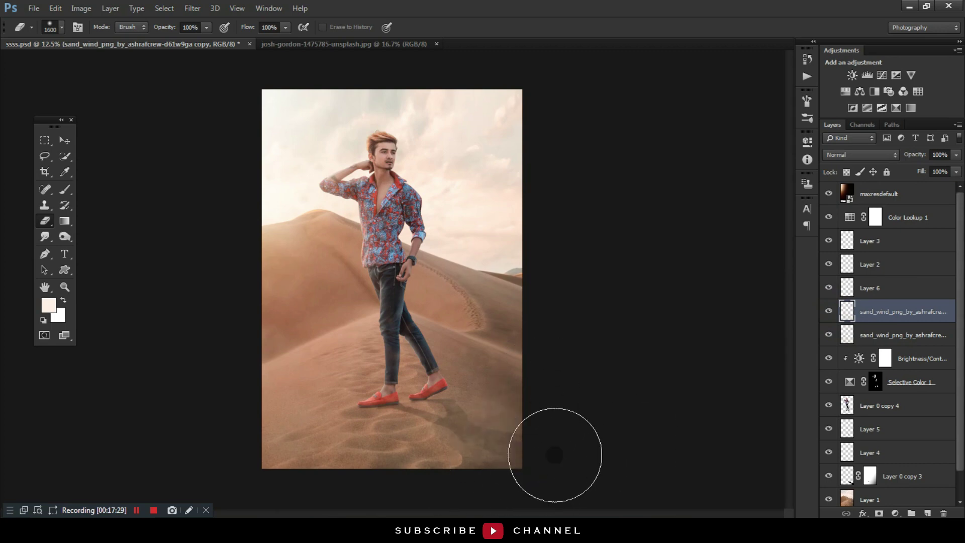
{"action": "left_click", "coordinate": [827, 311]}
{"action": "key", "text": "ctrl+minus"}
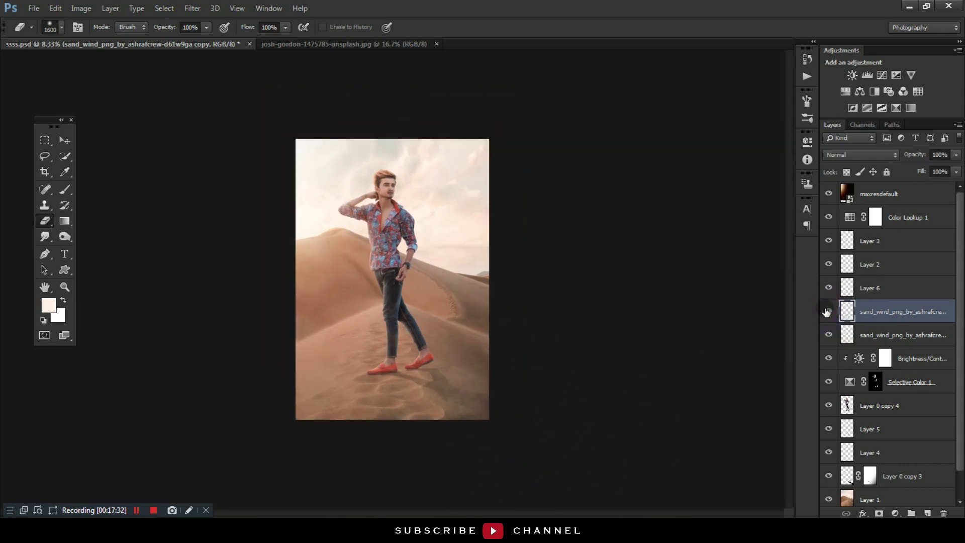
{"action": "key", "text": "ctrl+plus"}
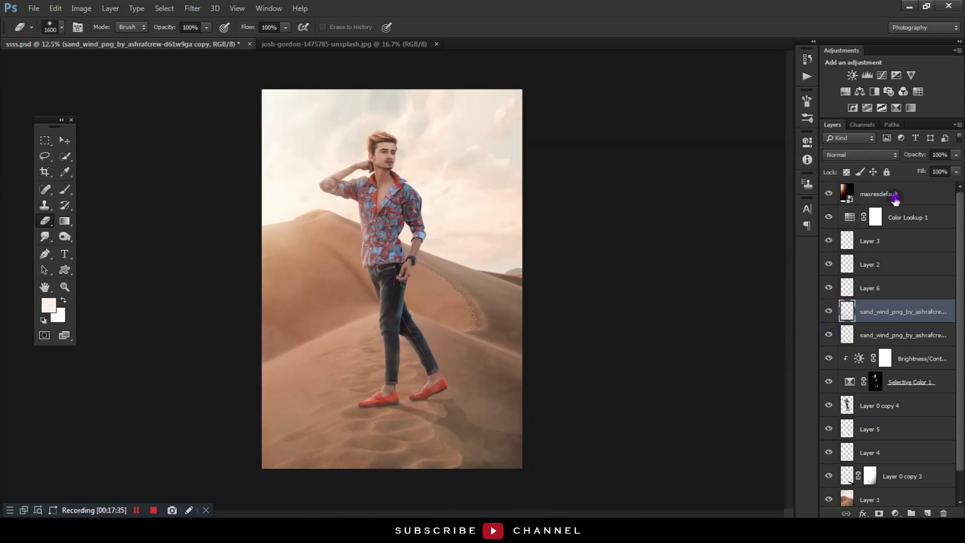
Flatten the image, unlock it as Layer 0, duplicate it, and launch the Camera Raw Filter.
{"action": "right_click", "coordinate": [895, 197]}
{"action": "left_click", "coordinate": [796, 357]}
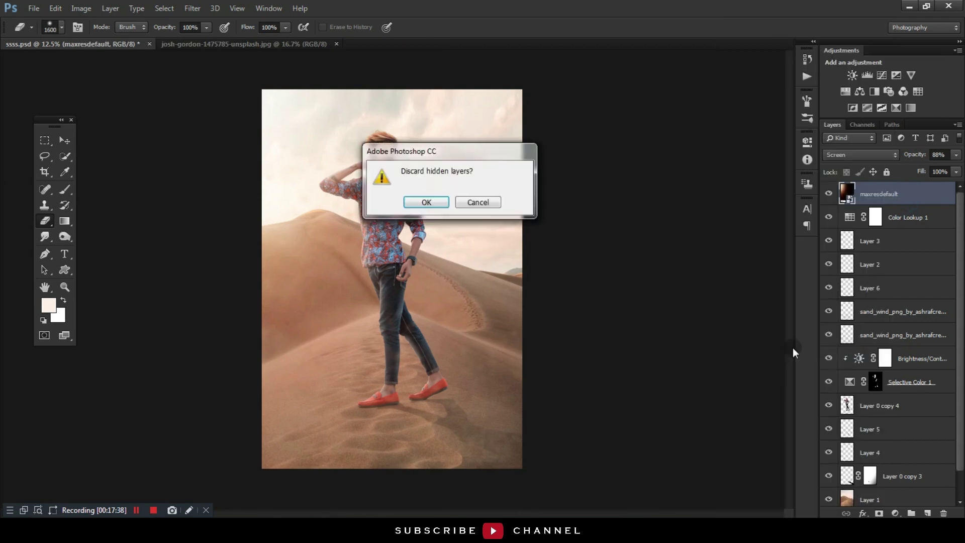
{"action": "left_click", "coordinate": [424, 202]}
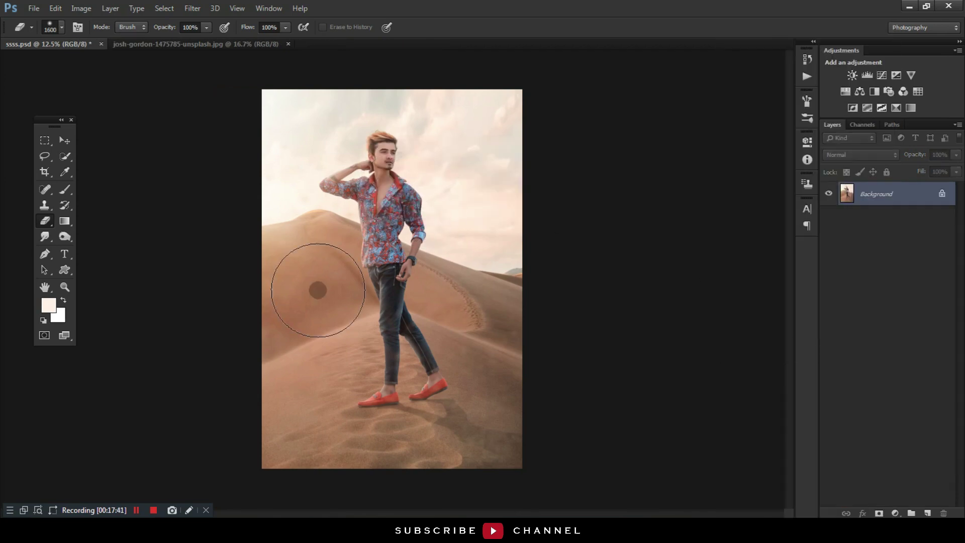
{"action": "left_click", "coordinate": [938, 199]}
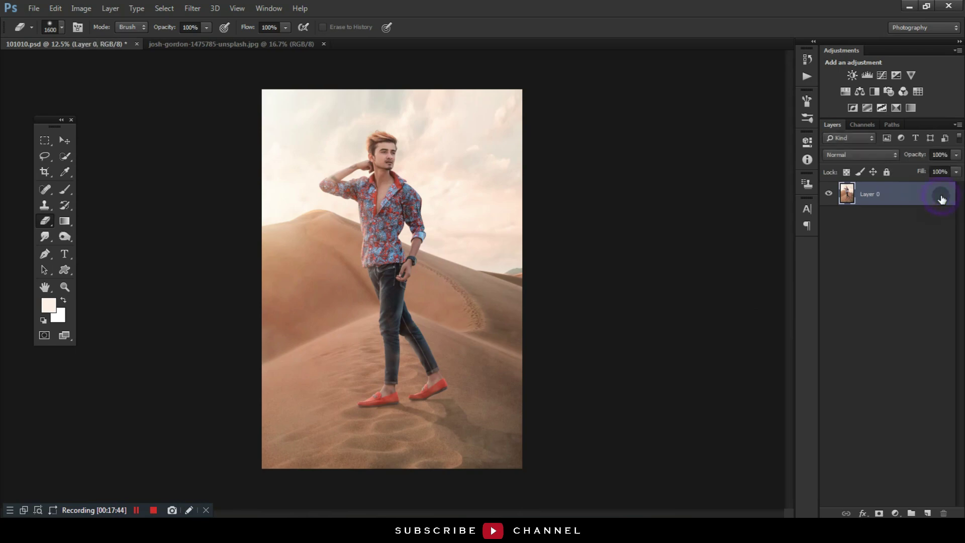
{"action": "key", "text": "ctrl+j"}
{"action": "left_click", "coordinate": [191, 8]}
{"action": "left_click", "coordinate": [216, 99]}
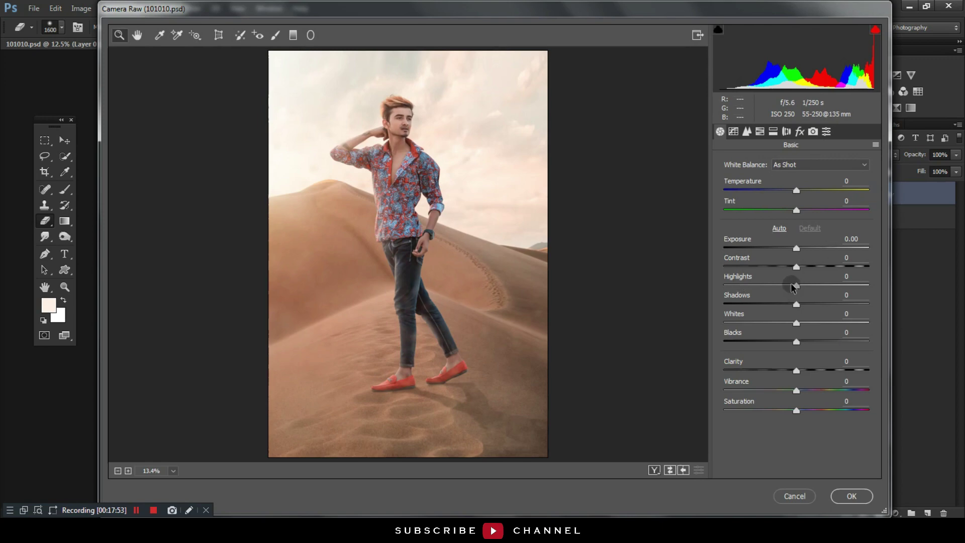
Pull down highlights, reduce the shadow lift, add contrast, and raise the tone-curve highlights.
{"action": "mouse_move", "coordinate": [793, 286]}
{"action": "left_mouse_down"}
{"action": "mouse_move", "coordinate": [779, 286]}
{"action": "mouse_move", "coordinate": [818, 303]}
{"action": "mouse_move", "coordinate": [772, 285]}
{"action": "left_mouse_up"}
{"action": "mouse_move", "coordinate": [822, 304]}
{"action": "left_mouse_down"}
{"action": "mouse_move", "coordinate": [772, 324]}
{"action": "mouse_move", "coordinate": [787, 324]}
{"action": "mouse_move", "coordinate": [794, 344]}
{"action": "mouse_move", "coordinate": [817, 344]}
{"action": "mouse_move", "coordinate": [802, 344]}
{"action": "mouse_move", "coordinate": [819, 371]}
{"action": "left_mouse_up"}
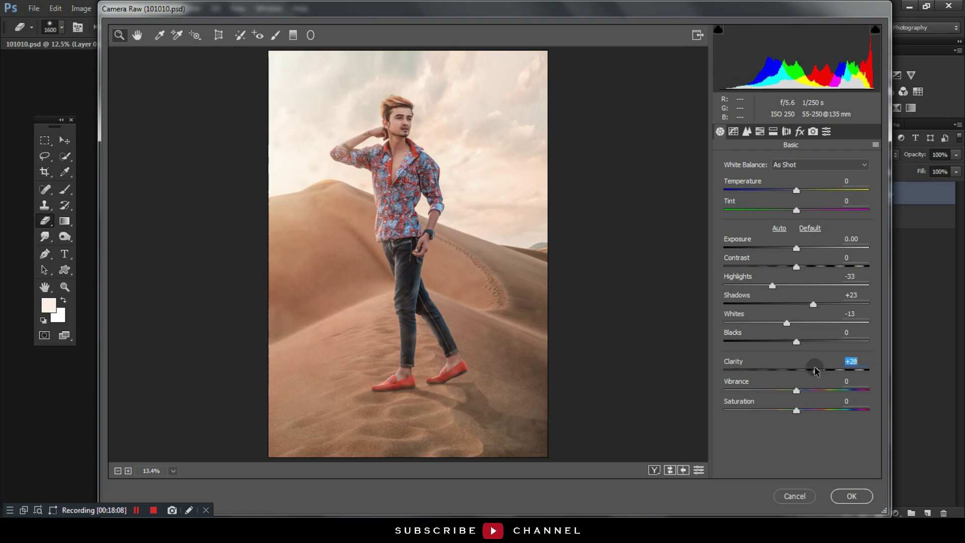
{"action": "left_click_drag", "start_coordinate": [801, 265], "coordinate": [801, 266]}
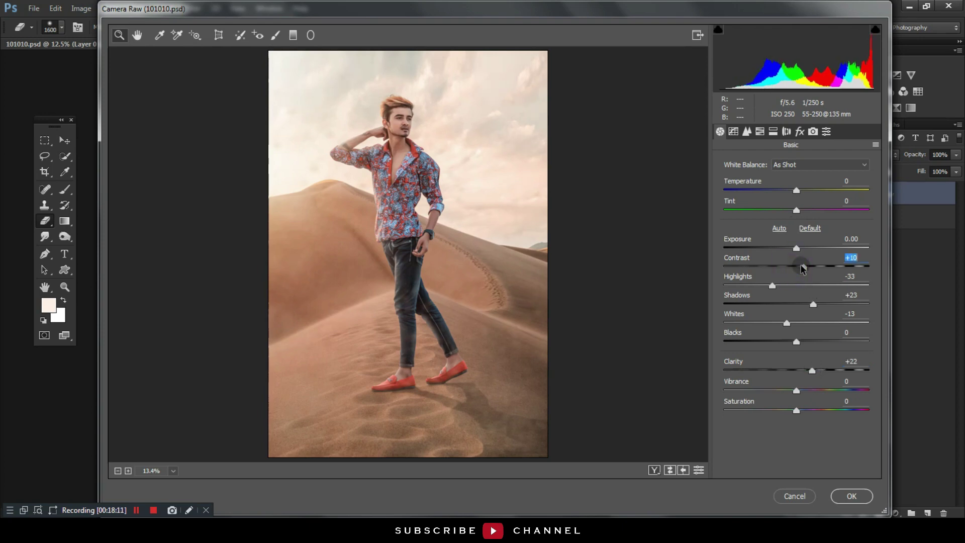
{"action": "left_click", "coordinate": [747, 131]}
{"action": "mouse_move", "coordinate": [796, 351]}
{"action": "left_mouse_down"}
{"action": "mouse_move", "coordinate": [809, 352]}
{"action": "mouse_move", "coordinate": [792, 370]}
{"action": "mouse_move", "coordinate": [795, 389]}
{"action": "left_mouse_up"}
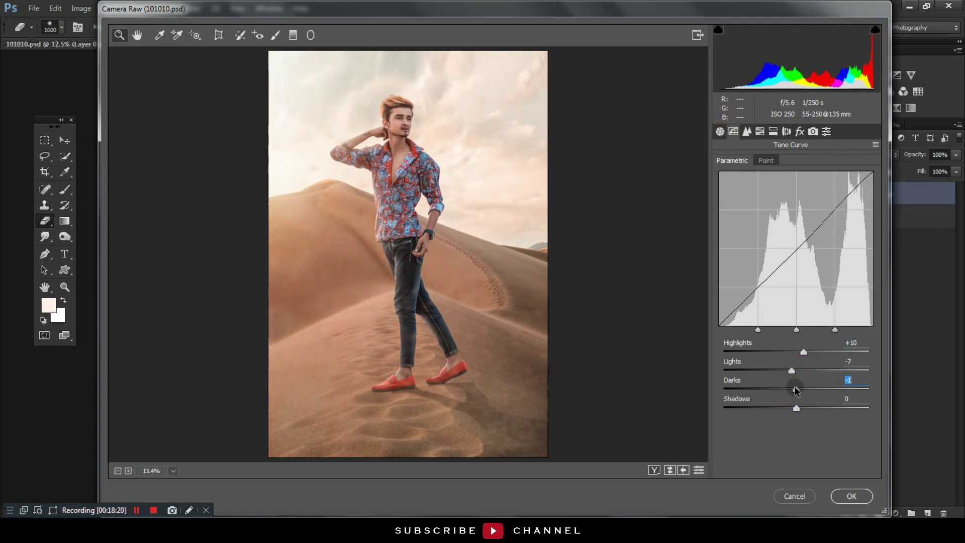
Set the sharpening amount and masking, and add luminance noise reduction.
{"action": "left_click", "coordinate": [759, 131]}
{"action": "left_click_drag", "start_coordinate": [747, 180], "coordinate": [747, 180]}
{"action": "left_click_drag", "start_coordinate": [723, 281], "coordinate": [747, 280]}
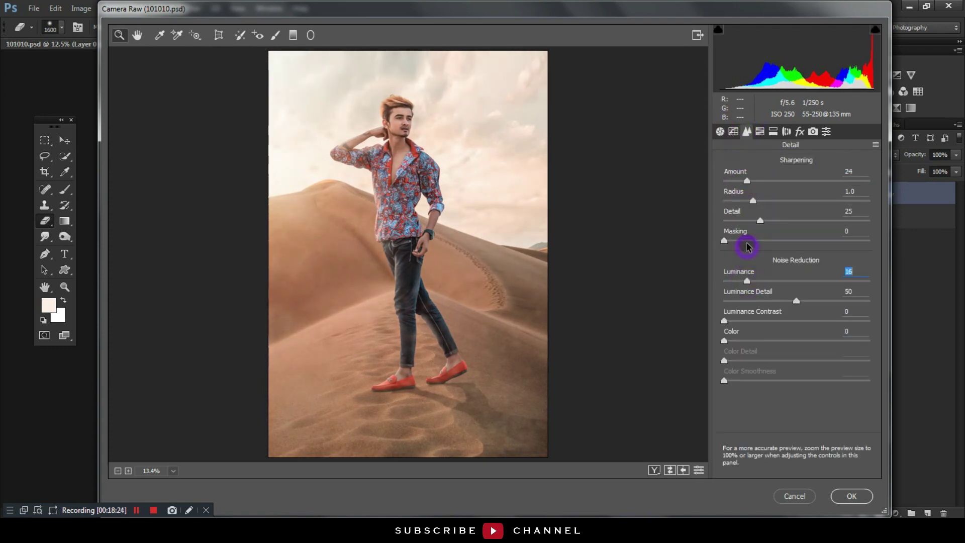
{"action": "left_click_drag", "start_coordinate": [723, 240], "coordinate": [801, 239]}
Adjust orange luminance and tint the highlights with a cool split-toning hue.
{"action": "left_click", "coordinate": [759, 131]}
{"action": "left_click", "coordinate": [755, 180]}
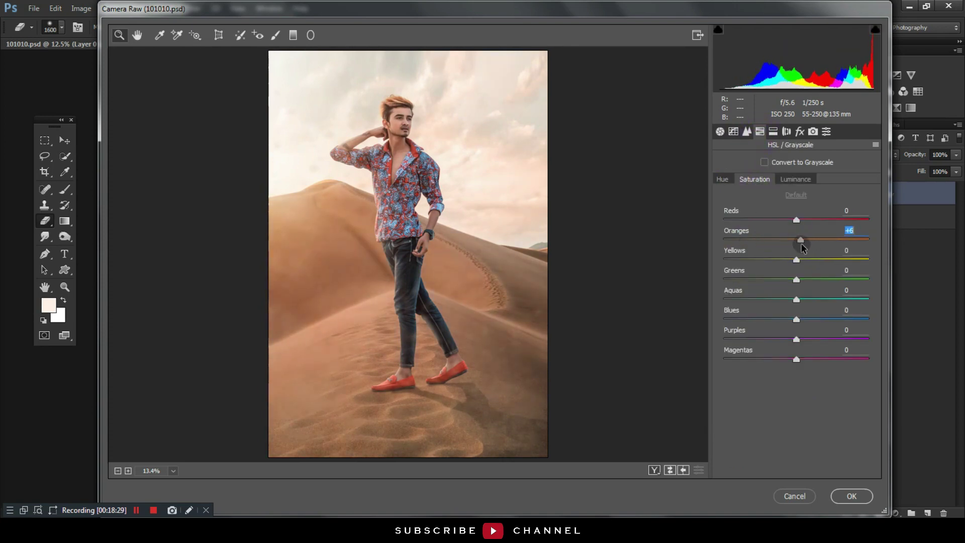
{"action": "left_click", "coordinate": [795, 179]}
{"action": "left_click_drag", "start_coordinate": [796, 239], "coordinate": [797, 241]}
{"action": "left_click", "coordinate": [773, 131]}
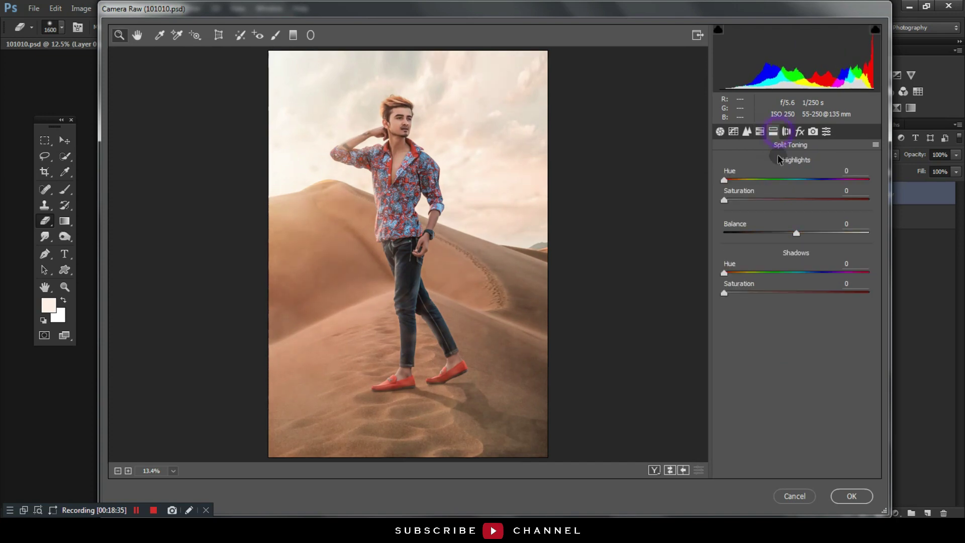
{"action": "left_click_drag", "start_coordinate": [724, 199], "coordinate": [796, 180]}
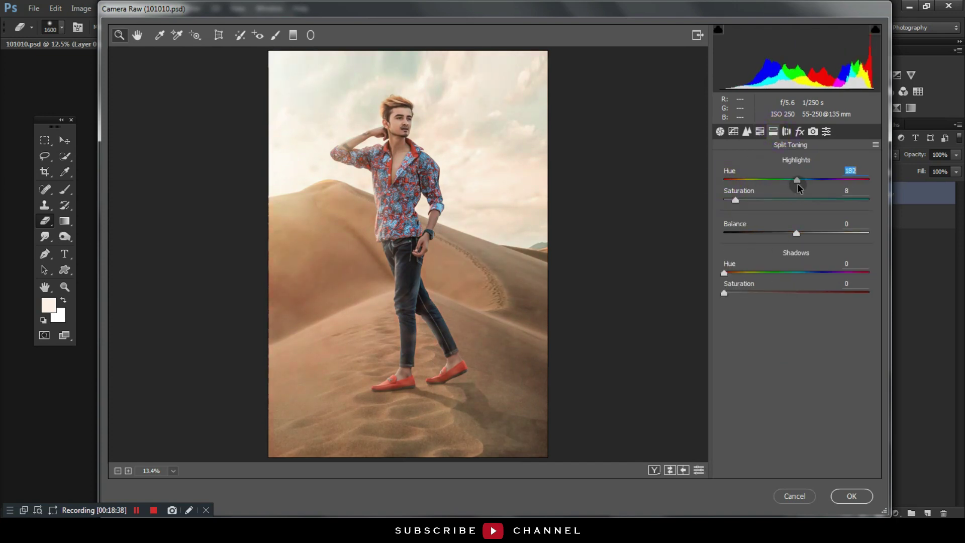
{"action": "left_click", "coordinate": [760, 131]}
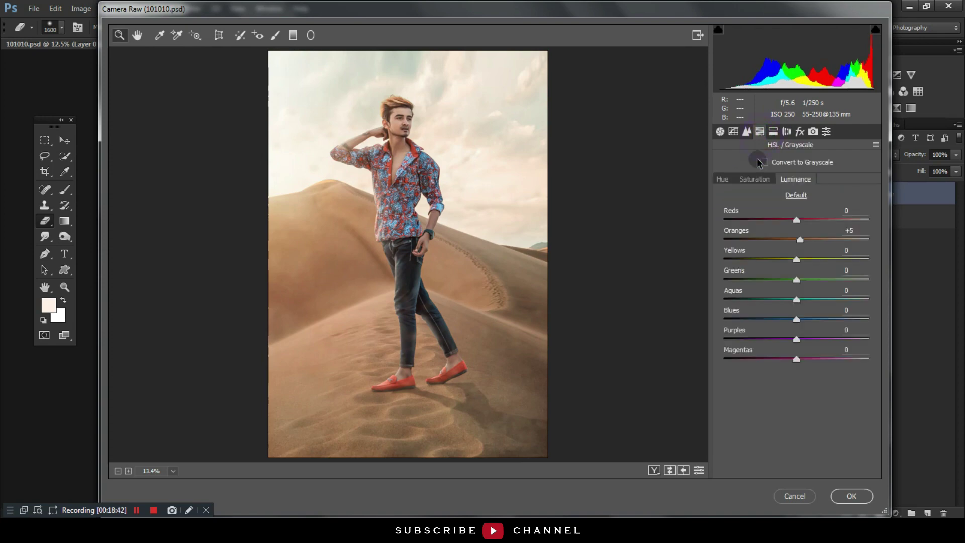
Shift blue, aqua, yellow (-18) and orange hues, and add a -33 highlight-priority vignette.
{"action": "left_click", "coordinate": [760, 131]}
{"action": "left_click", "coordinate": [723, 179]}
{"action": "left_click_drag", "start_coordinate": [796, 319], "coordinate": [709, 314]}
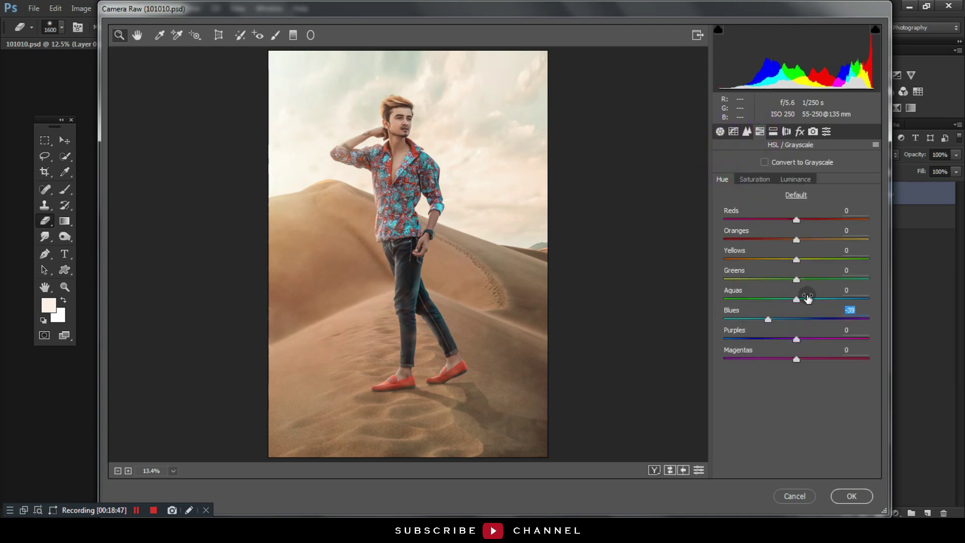
{"action": "left_click_drag", "start_coordinate": [796, 299], "coordinate": [756, 299]}
{"action": "left_click", "coordinate": [797, 280]}
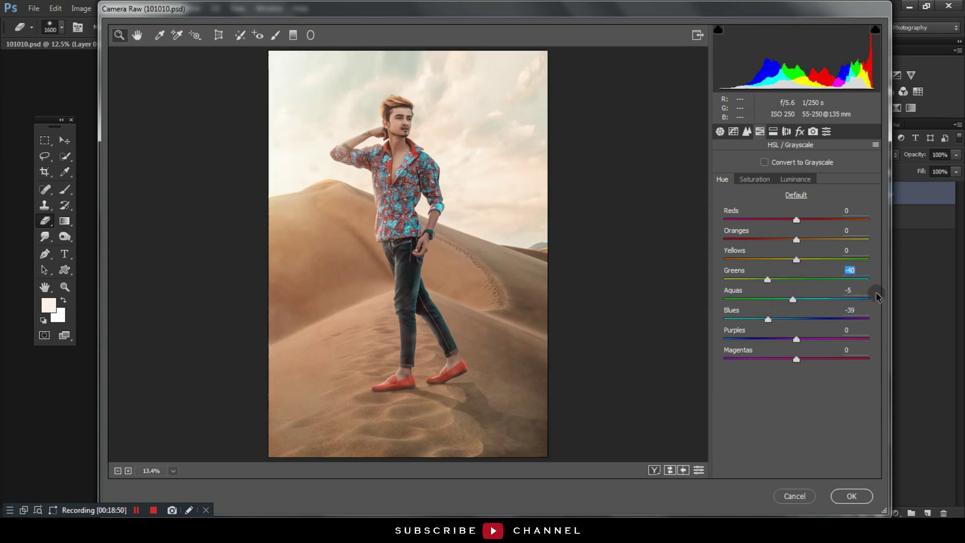
{"action": "left_click_drag", "start_coordinate": [796, 260], "coordinate": [783, 284]}
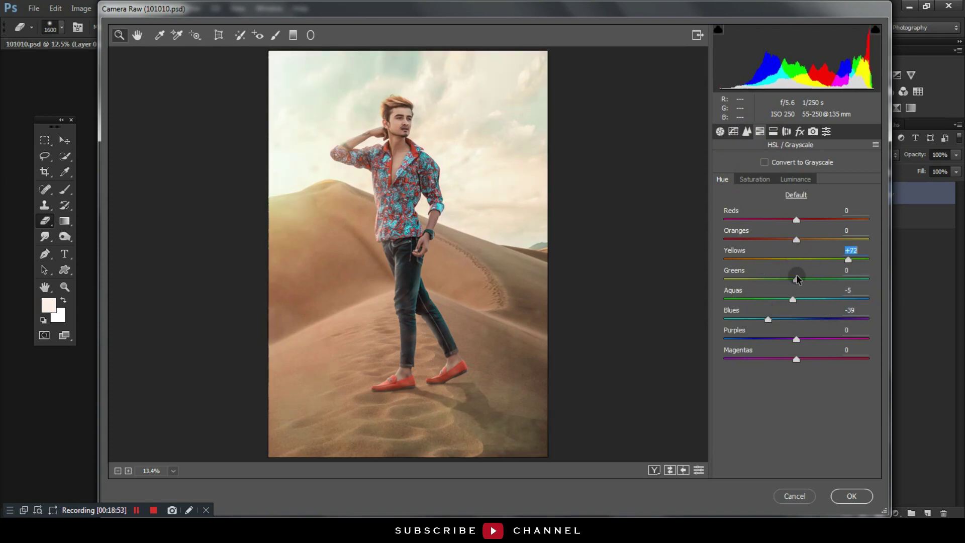
{"action": "left_click_drag", "start_coordinate": [796, 240], "coordinate": [793, 240]}
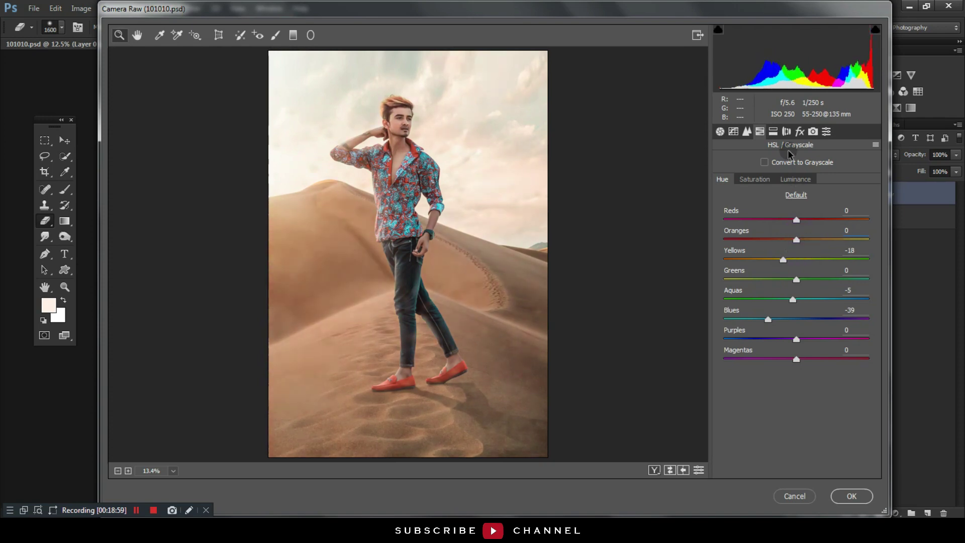
{"action": "left_click", "coordinate": [791, 132]}
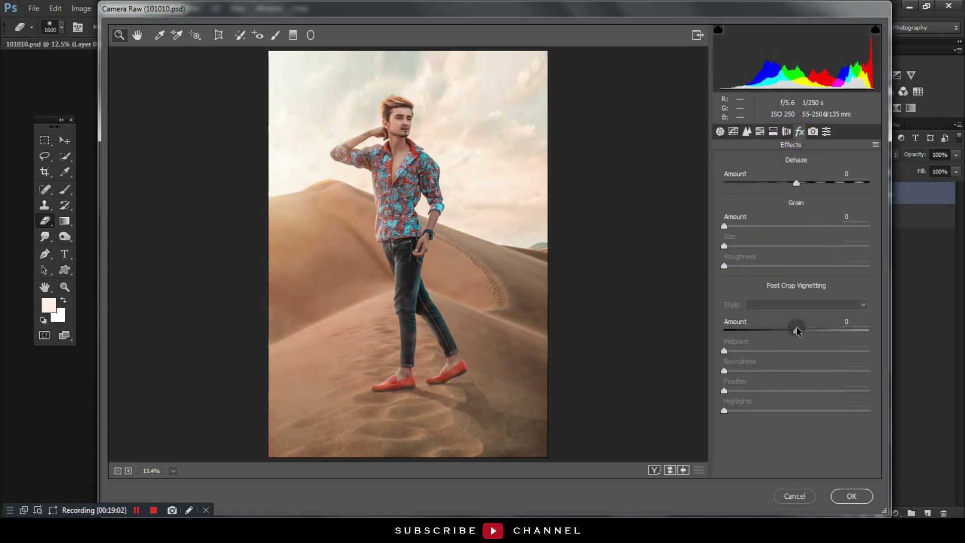
{"action": "mouse_move", "coordinate": [796, 330]}
{"action": "left_mouse_down"}
{"action": "mouse_move", "coordinate": [776, 330]}
{"action": "mouse_move", "coordinate": [776, 371]}
{"action": "mouse_move", "coordinate": [806, 393]}
{"action": "mouse_move", "coordinate": [773, 331]}
{"action": "mouse_move", "coordinate": [764, 360]}
{"action": "mouse_move", "coordinate": [799, 359]}
{"action": "mouse_move", "coordinate": [777, 359]}
{"action": "mouse_move", "coordinate": [793, 366]}
{"action": "mouse_move", "coordinate": [785, 378]}
{"action": "left_mouse_up"}
Set calibration primaries (Red hue +6, Green hue +8, adjusted saturations) and apply the Camera Raw grade.
{"action": "left_click", "coordinate": [812, 131]}
{"action": "left_click", "coordinate": [790, 360]}
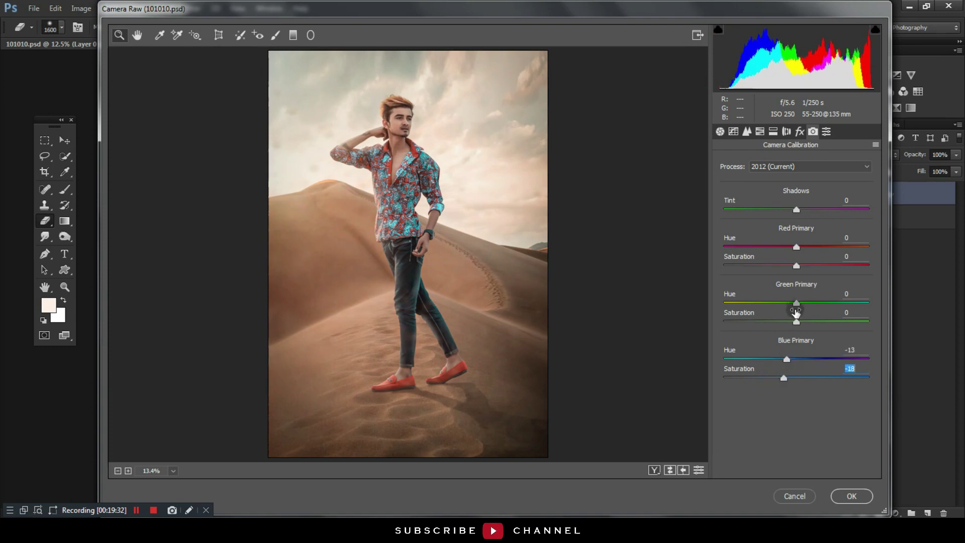
{"action": "left_click_drag", "start_coordinate": [796, 302], "coordinate": [831, 304]}
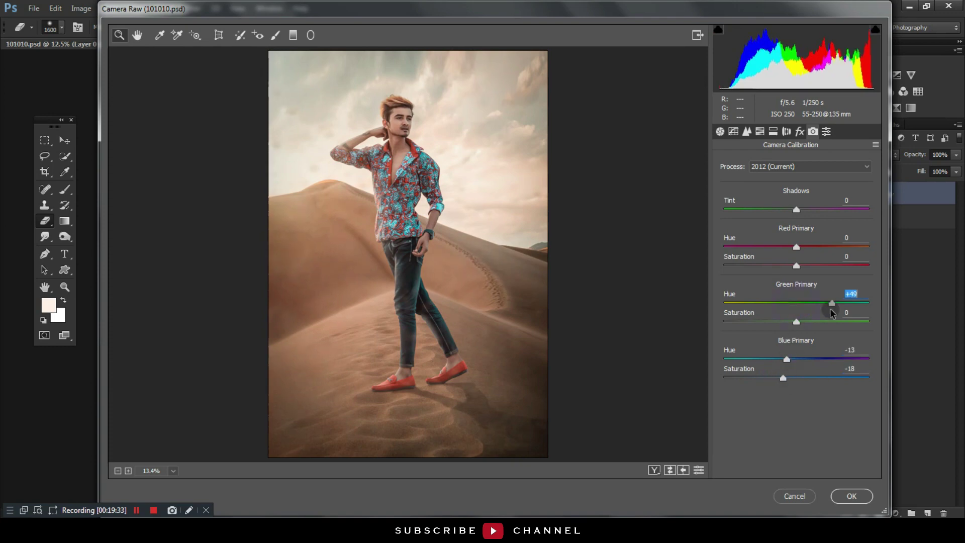
{"action": "left_click", "coordinate": [785, 321]}
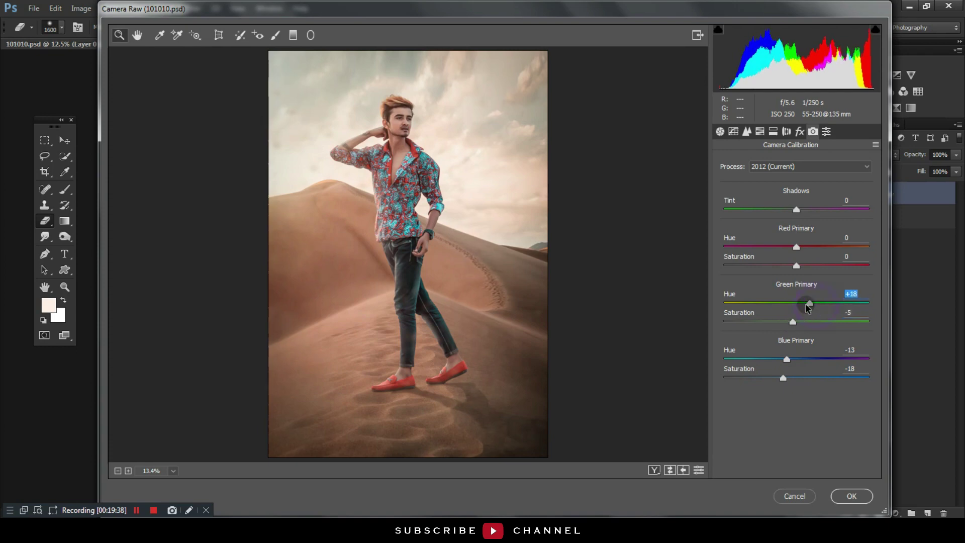
{"action": "left_click", "coordinate": [793, 322]}
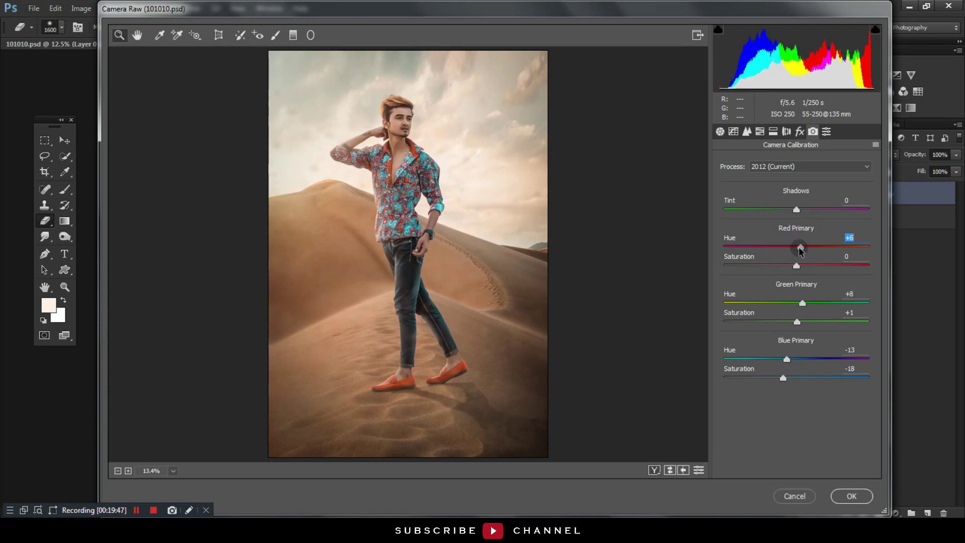
{"action": "left_click_drag", "start_coordinate": [797, 265], "coordinate": [788, 265]}
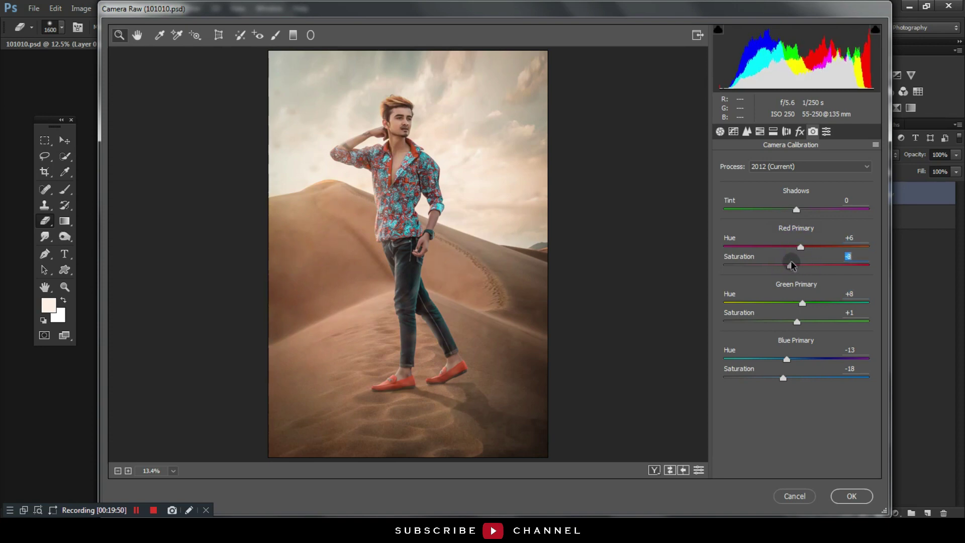
{"action": "left_click", "coordinate": [720, 131]}
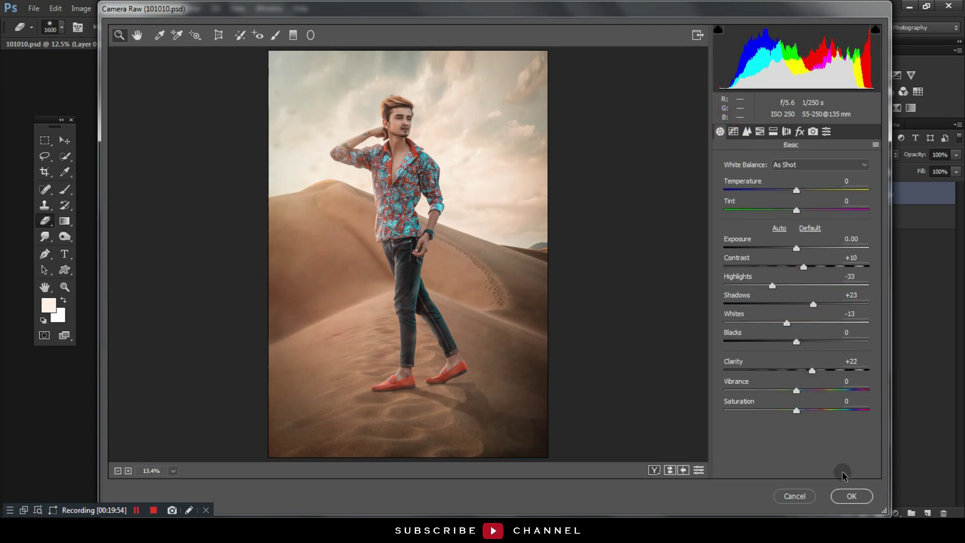
{"action": "left_click", "coordinate": [851, 496]}
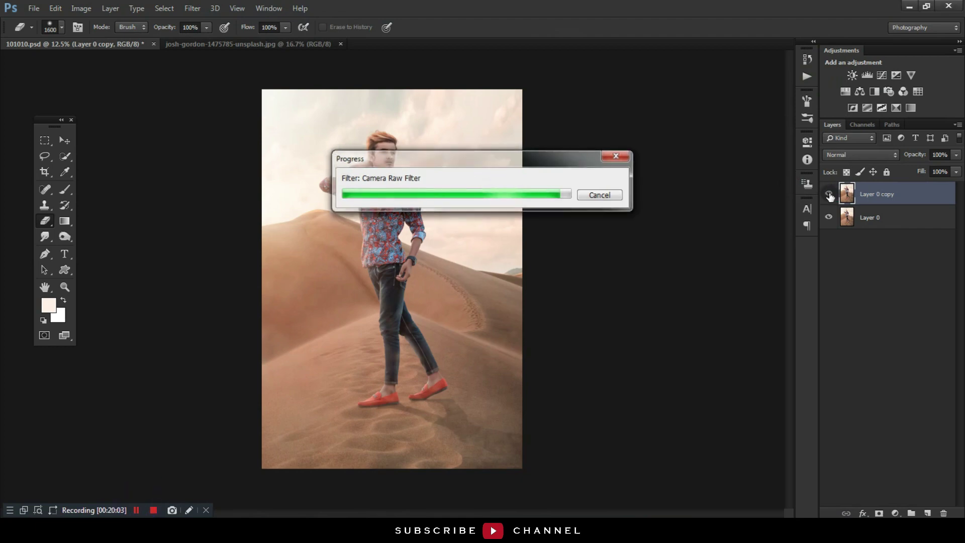
Compare the graded layer, then duplicate it as Layer 0 copy 2.
{"action": "left_click", "coordinate": [829, 194]}
{"action": "left_click", "coordinate": [828, 194]}
{"action": "left_click", "coordinate": [828, 194]}
{"action": "left_click", "coordinate": [829, 193]}
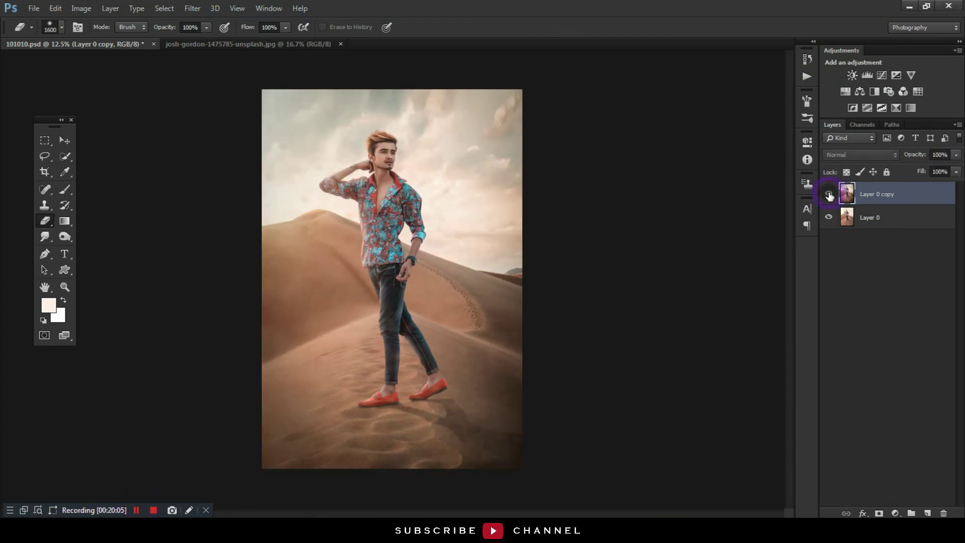
{"action": "key", "text": "ctrl+j"}
Brighten the highlights and whites of the new copy in the Camera Raw Filter.
{"action": "left_click", "coordinate": [192, 8]}
{"action": "left_click", "coordinate": [220, 75]}
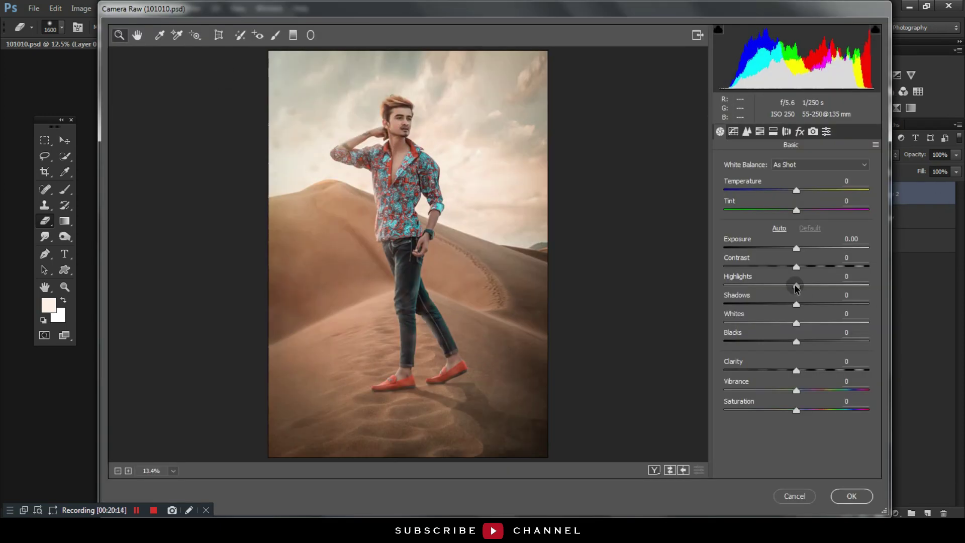
{"action": "left_click_drag", "start_coordinate": [796, 285], "coordinate": [821, 285]}
{"action": "mouse_move", "coordinate": [795, 322]}
{"action": "left_mouse_down"}
{"action": "mouse_move", "coordinate": [817, 324]}
{"action": "mouse_move", "coordinate": [805, 307]}
{"action": "left_mouse_up"}
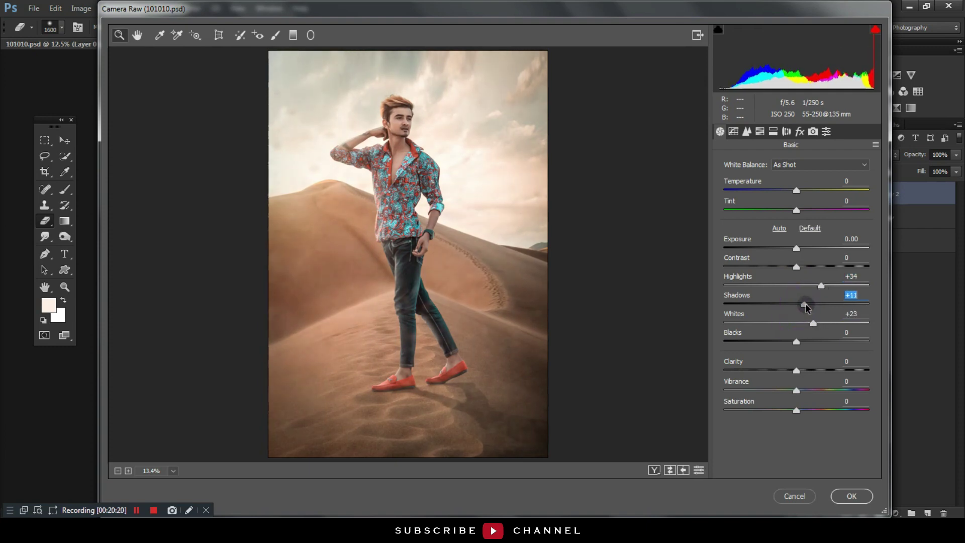
Set Oranges luminance +16, Reds saturation +18 and Blues saturation +100, then apply the grade.
{"action": "left_click", "coordinate": [760, 132]}
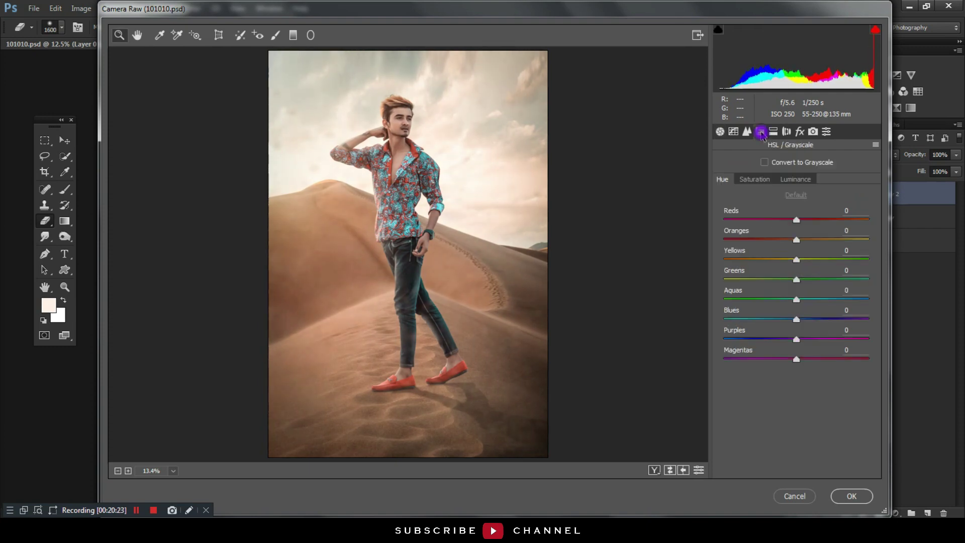
{"action": "left_click", "coordinate": [790, 180]}
{"action": "left_click_drag", "start_coordinate": [796, 240], "coordinate": [811, 240]}
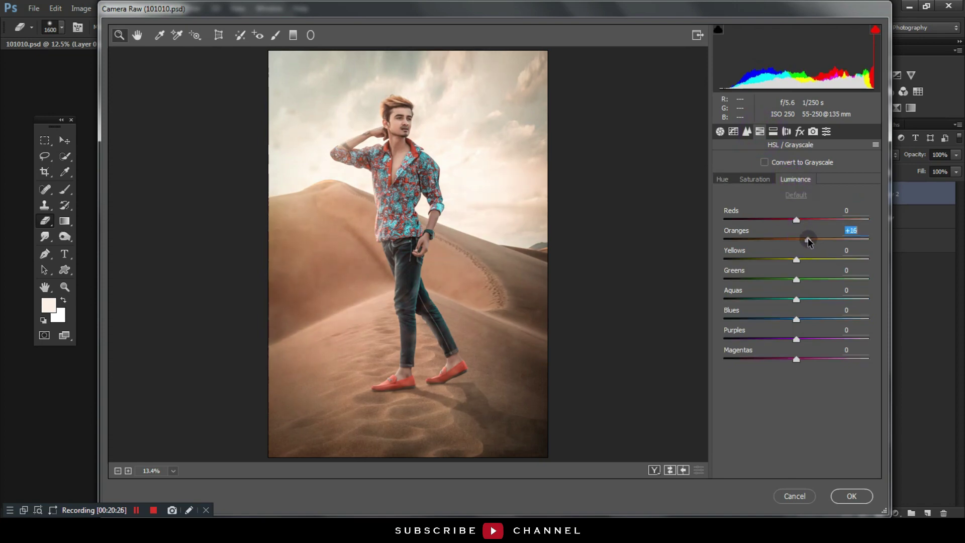
{"action": "left_click", "coordinate": [754, 179]}
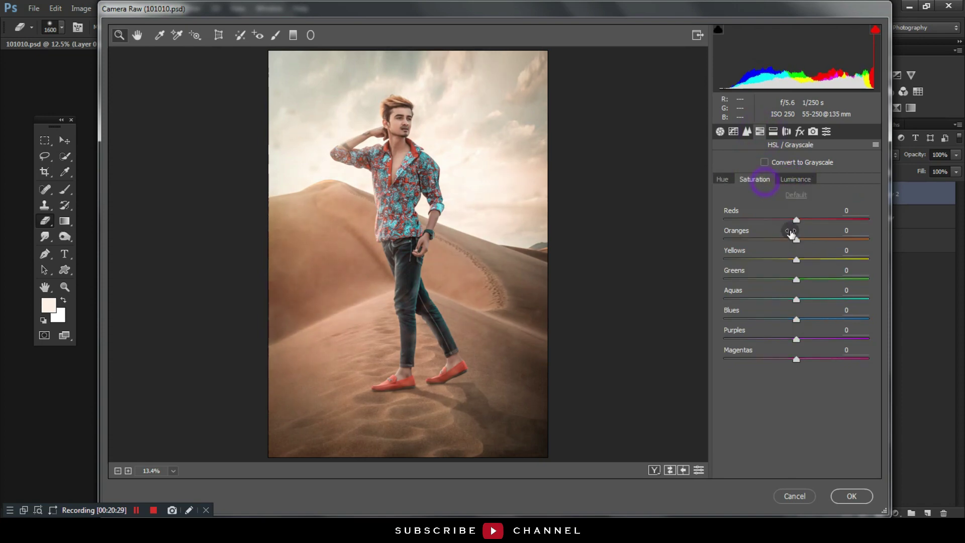
{"action": "left_click_drag", "start_coordinate": [796, 239], "coordinate": [808, 241]}
{"action": "left_click_drag", "start_coordinate": [796, 319], "coordinate": [903, 339]}
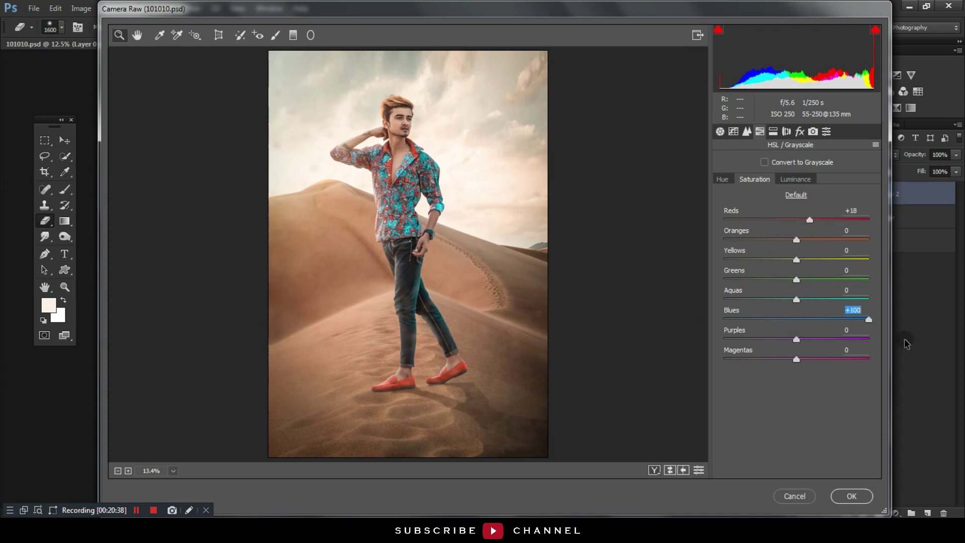
{"action": "left_click", "coordinate": [747, 132]}
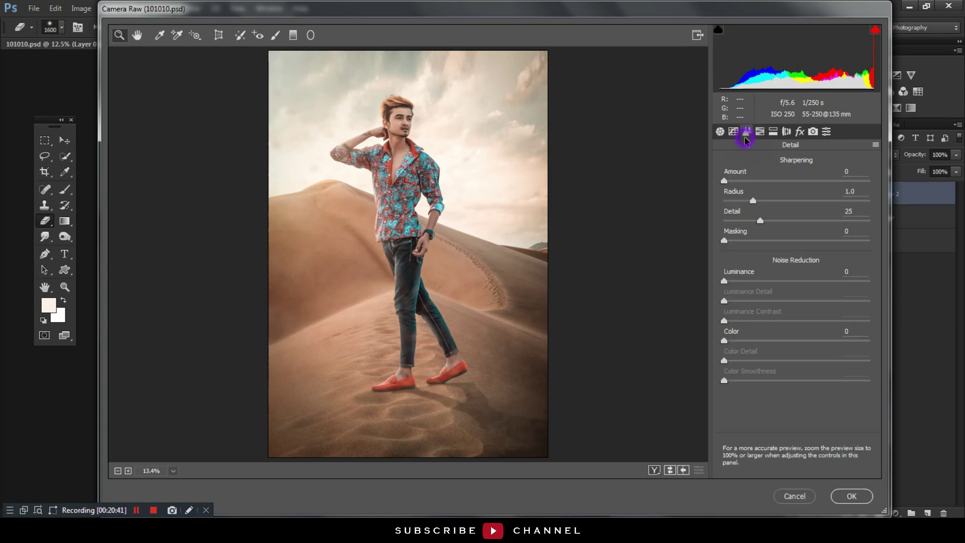
{"action": "left_click", "coordinate": [854, 497]}
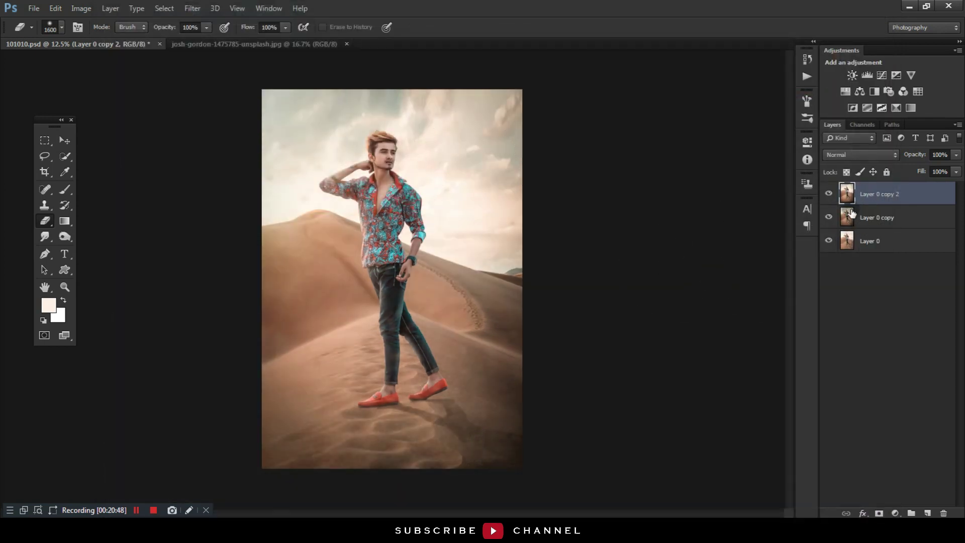
Merge Layer 0 copy and Layer 0 copy 2 into a single layer.
{"action": "left_click", "coordinate": [834, 195]}
{"action": "left_click", "coordinate": [834, 195]}
{"action": "left_click", "coordinate": [877, 217], "text": "ctrl"}
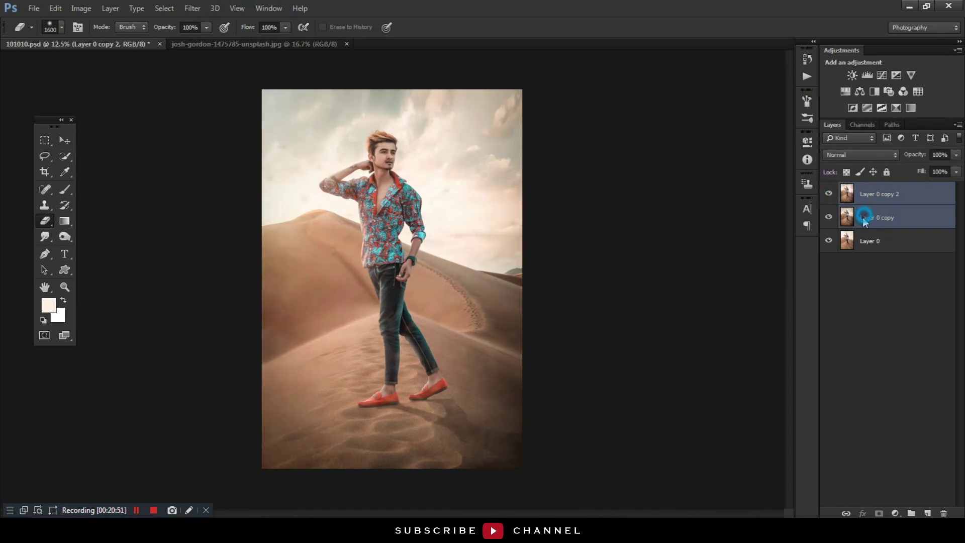
{"action": "right_click", "coordinate": [875, 217]}
{"action": "left_click", "coordinate": [767, 328]}
{"action": "left_click", "coordinate": [829, 193]}
{"action": "left_click", "coordinate": [828, 194]}
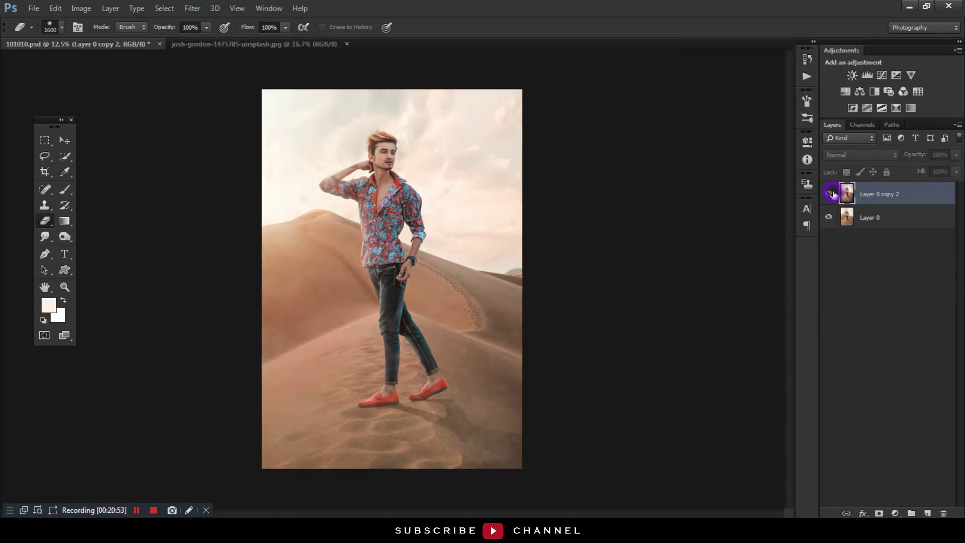
{"action": "left_click", "coordinate": [829, 193]}
Duplicate the merged layer, fill the copy with 50% gray, and set it to Overlay.
{"action": "key", "text": "ctrl+j"}
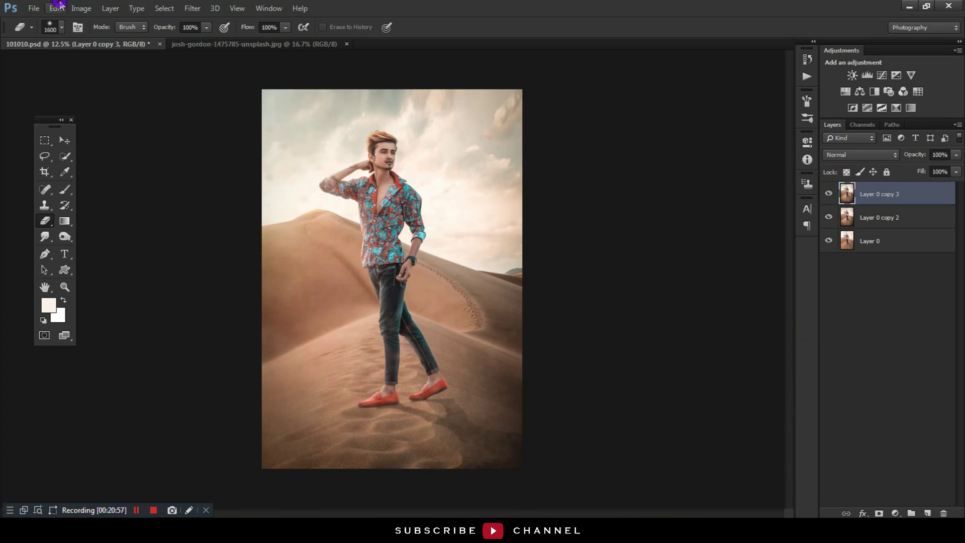
{"action": "left_click", "coordinate": [55, 8]}
{"action": "left_click", "coordinate": [92, 181]}
{"action": "left_click", "coordinate": [551, 152]}
{"action": "left_click", "coordinate": [859, 154]}
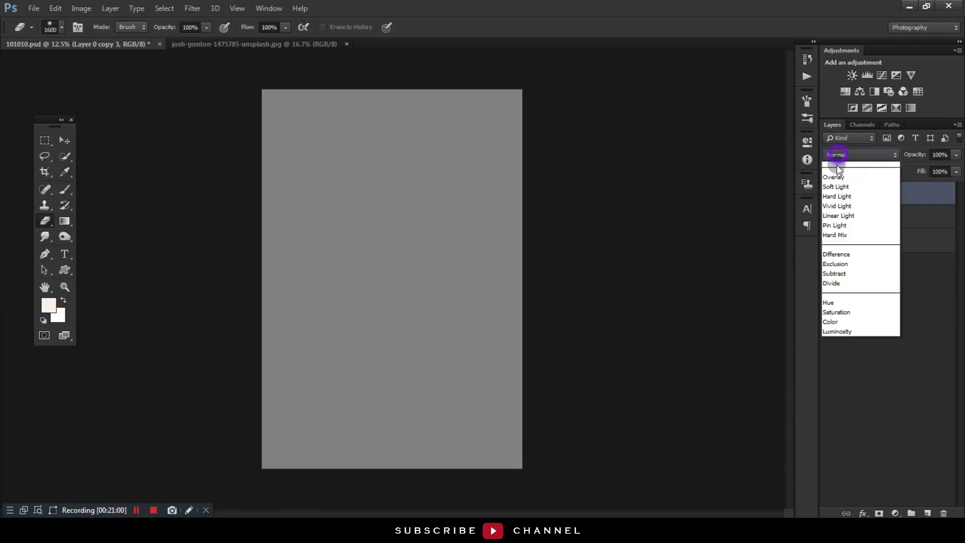
{"action": "left_click", "coordinate": [845, 312]}
{"action": "left_click", "coordinate": [64, 236]}
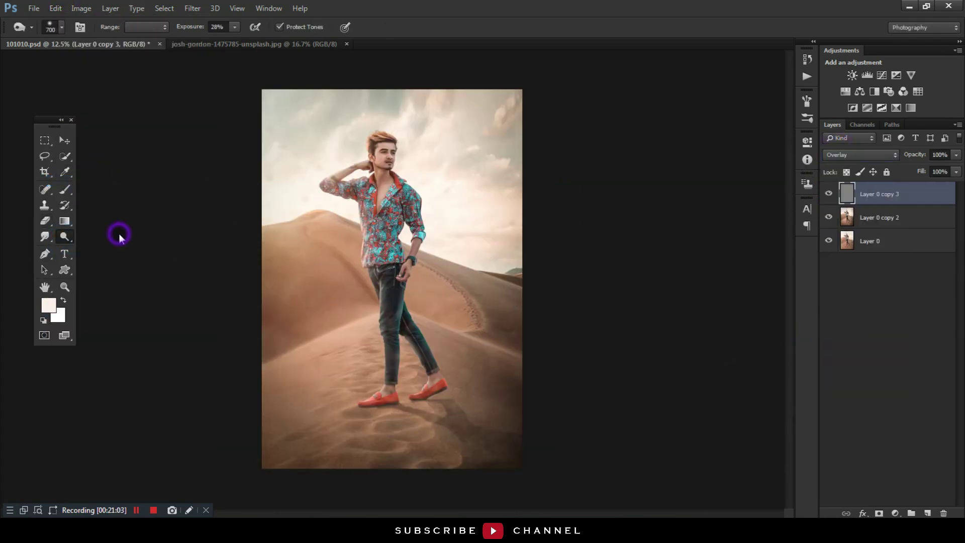
Zoom to 100% on the man's raised arm and raise the Dodge tool exposure.
{"action": "key", "text": "ctrl+plus"}
{"action": "key", "text": "ctrl+plus"}
{"action": "key", "text": "ctrl+plus"}
{"action": "scroll", "coordinate": [354, 201], "scroll_direction": "up", "scroll_amount": 5}
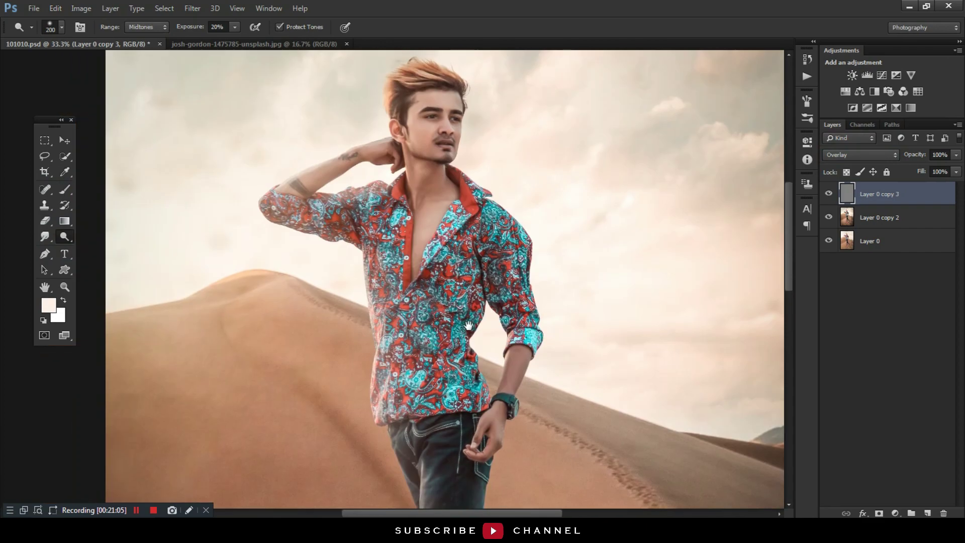
{"action": "key", "text": "bracketright"}
{"action": "scroll", "coordinate": [352, 189], "scroll_direction": "up", "scroll_amount": 2}
{"action": "scroll", "coordinate": [351, 189], "scroll_direction": "down", "scroll_amount": 1}
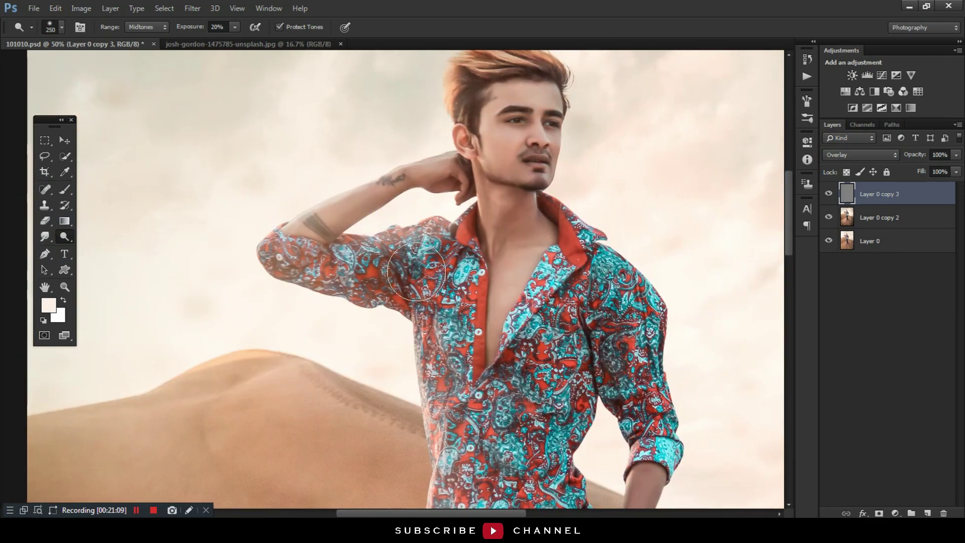
{"action": "key", "text": "bracketleft"}
{"action": "key", "text": "bracketleft"}
{"action": "key", "text": "bracketleft"}
{"action": "key", "text": "bracketleft"}
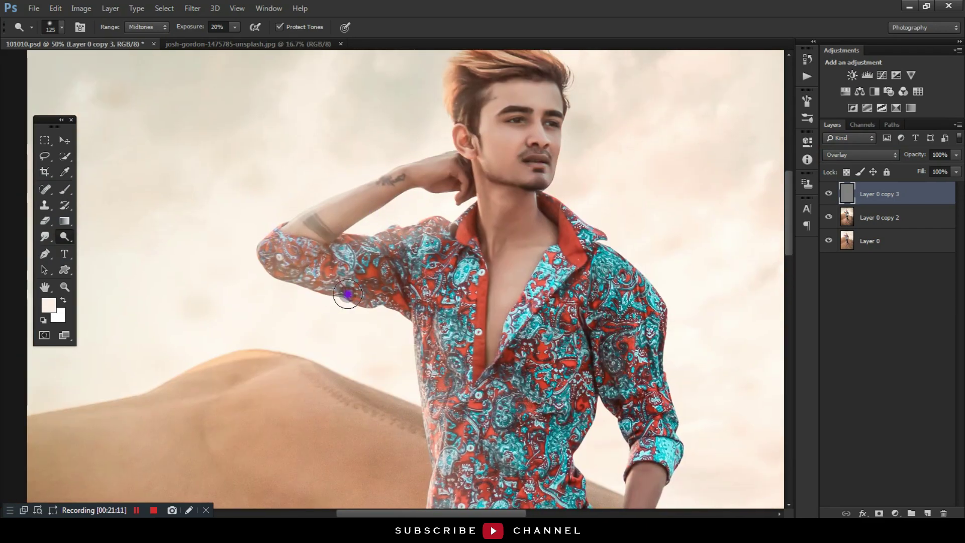
{"action": "left_click_drag", "start_coordinate": [329, 213], "coordinate": [319, 264]}
{"action": "key", "text": "bracketleft"}
{"action": "key", "text": "ctrl+plus"}
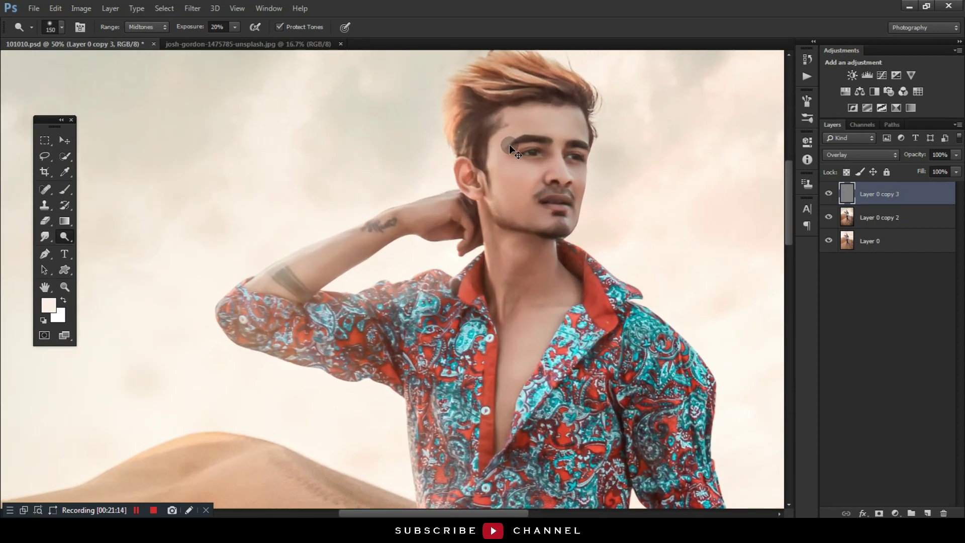
{"action": "key", "text": "ctrl+plus"}
{"action": "left_click_drag", "start_coordinate": [188, 28], "coordinate": [221, 30]}
{"action": "left_click", "coordinate": [226, 44]}
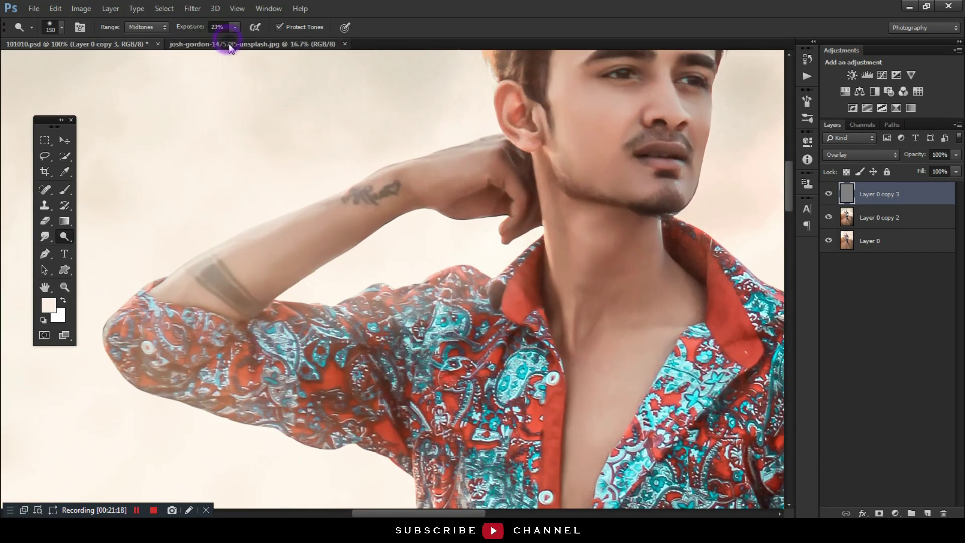
{"action": "left_click", "coordinate": [345, 43]}
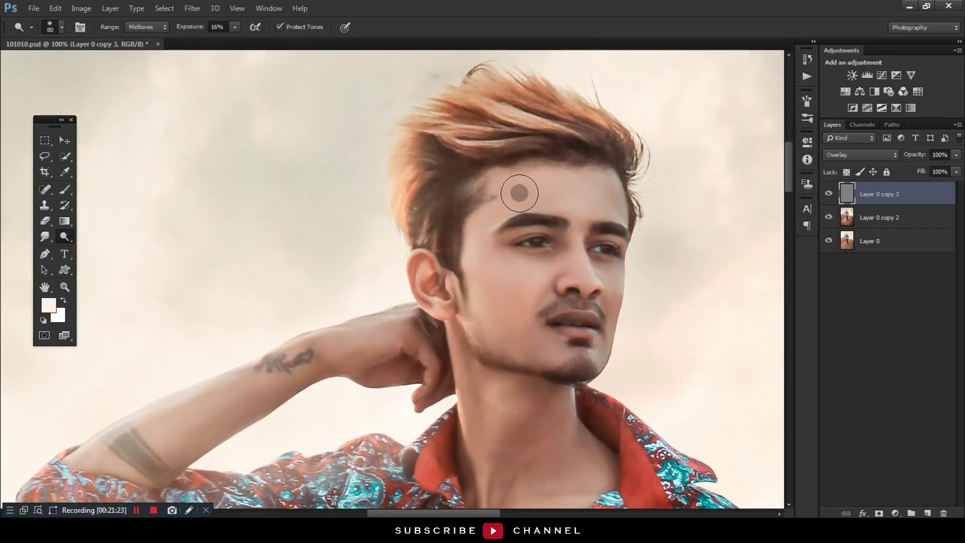
Dodge the forehead, the jaw, and the area beside the eye.
{"action": "mouse_move", "coordinate": [545, 188]}
{"action": "left_mouse_down"}
{"action": "mouse_move", "coordinate": [603, 199]}
{"action": "mouse_move", "coordinate": [517, 209]}
{"action": "left_mouse_up"}
{"action": "key", "text": "bracketright"}
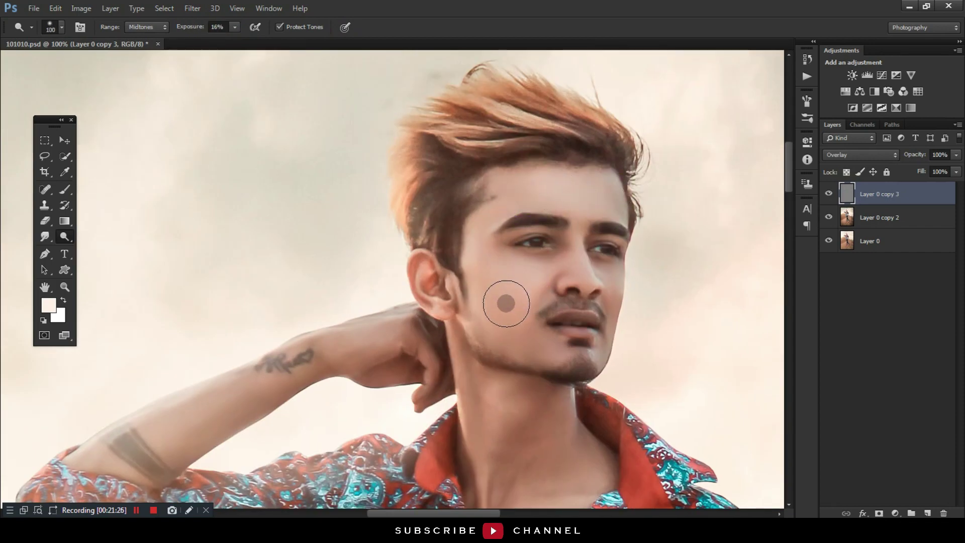
{"action": "key", "text": "bracketleft"}
{"action": "key", "text": "bracketleft"}
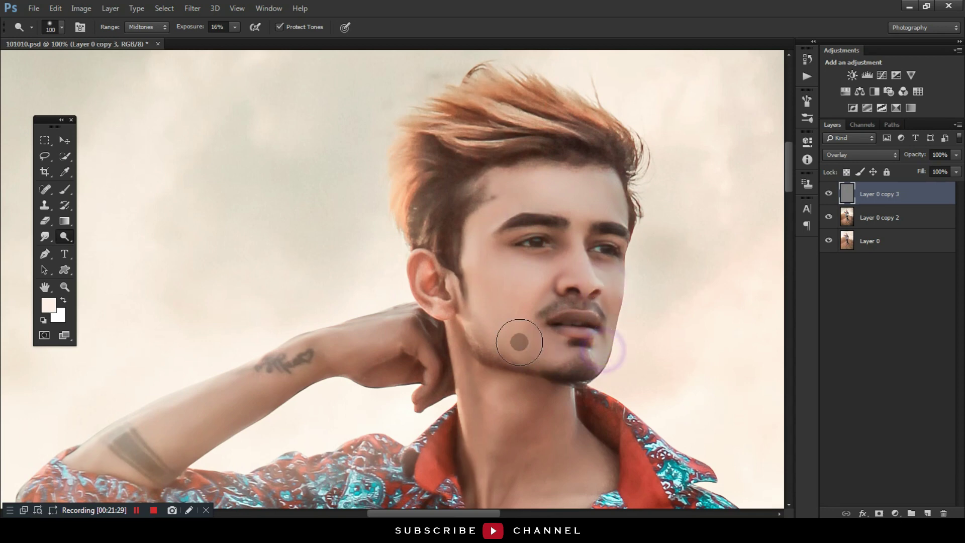
{"action": "left_click_drag", "start_coordinate": [603, 347], "coordinate": [519, 376]}
{"action": "key", "text": "bracketleft"}
{"action": "key", "text": "bracketleft"}
{"action": "key", "text": "bracketleft"}
{"action": "left_click", "coordinate": [577, 265]}
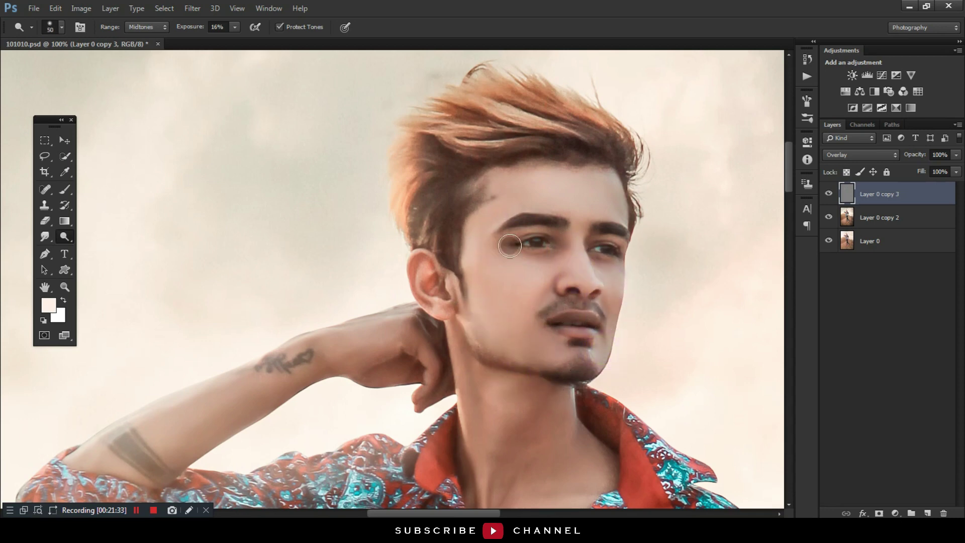
{"action": "left_click", "coordinate": [625, 273]}
Dodge the neck and the forearm up toward the hand.
{"action": "left_click_drag", "start_coordinate": [603, 373], "coordinate": [565, 252]}
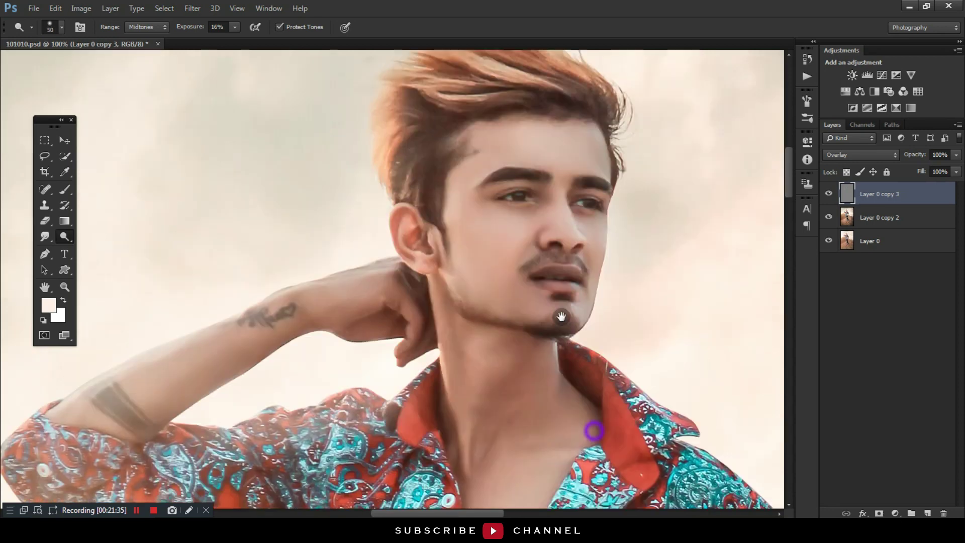
{"action": "key", "text": "bracketright"}
{"action": "key", "text": "bracketright"}
{"action": "key", "text": "bracketright"}
{"action": "key", "text": "bracketright"}
{"action": "key", "text": "bracketright"}
{"action": "left_click_drag", "start_coordinate": [484, 290], "coordinate": [548, 347]}
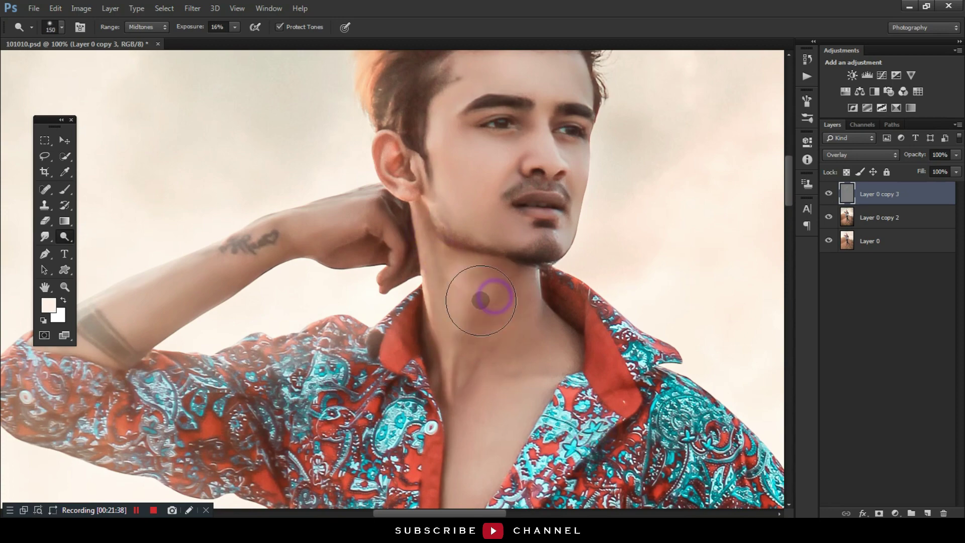
{"action": "left_click_drag", "start_coordinate": [516, 416], "coordinate": [491, 388]}
{"action": "scroll", "coordinate": [491, 387], "scroll_direction": "down", "scroll_amount": 5}
{"action": "scroll", "coordinate": [491, 345], "scroll_direction": "up", "scroll_amount": 5}
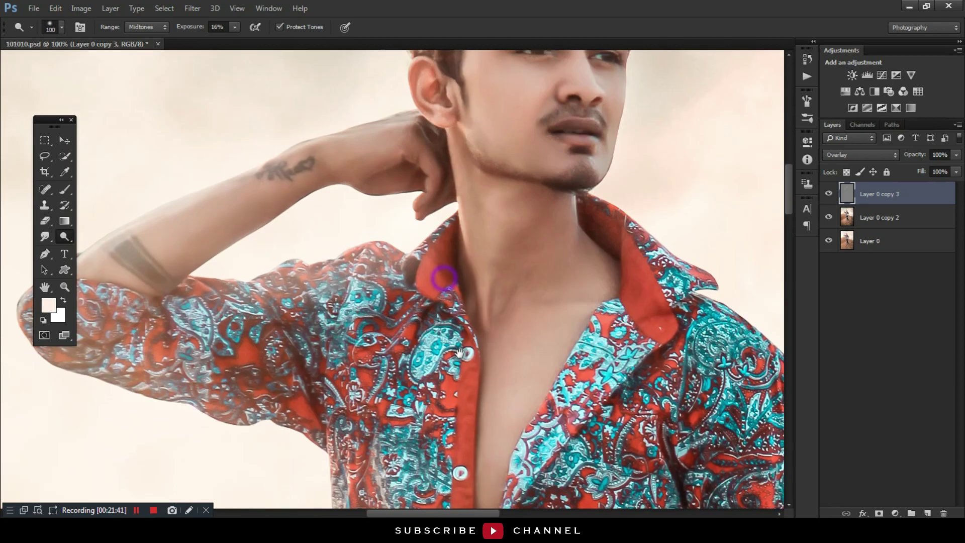
{"action": "key", "text": "bracketleft"}
{"action": "key", "text": "bracketleft"}
{"action": "left_click", "coordinate": [263, 265]}
{"action": "left_click_drag", "start_coordinate": [263, 265], "coordinate": [419, 237]}
{"action": "scroll", "coordinate": [419, 237], "scroll_direction": "down", "scroll_amount": 2}
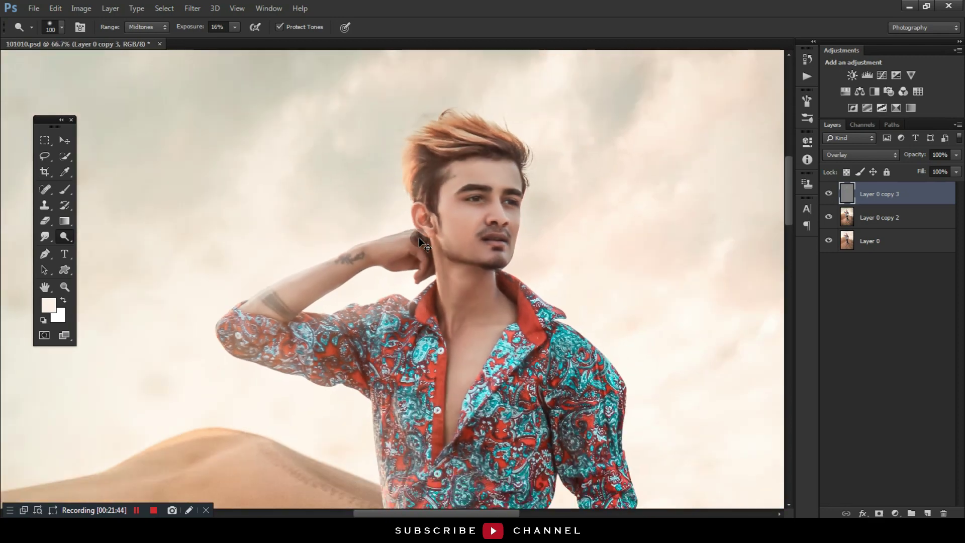
{"action": "scroll", "coordinate": [418, 237], "scroll_direction": "down", "scroll_amount": 1}
Lower the dodge layer's fill to 72% and brighten the lower arm and hand.
{"action": "left_click", "coordinate": [827, 195]}
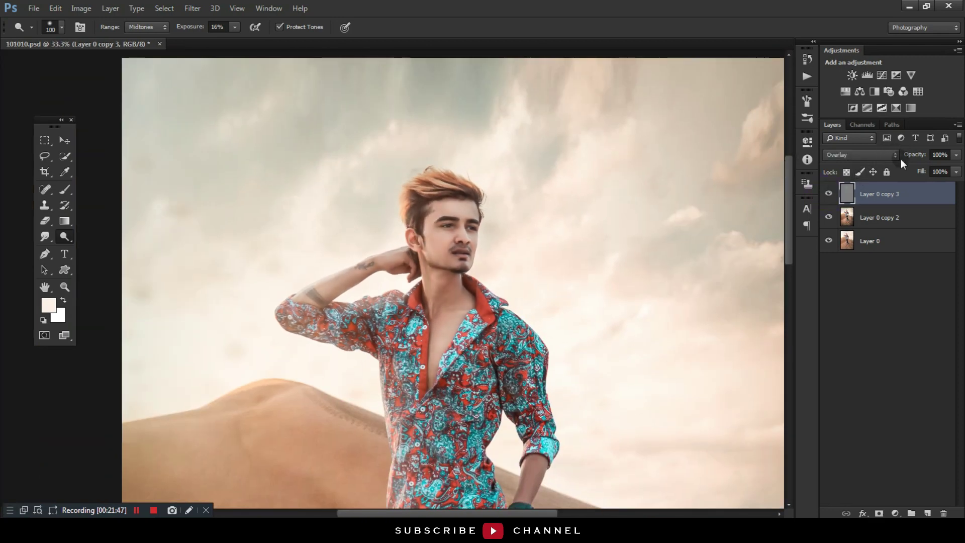
{"action": "left_click_drag", "start_coordinate": [915, 169], "coordinate": [897, 171]}
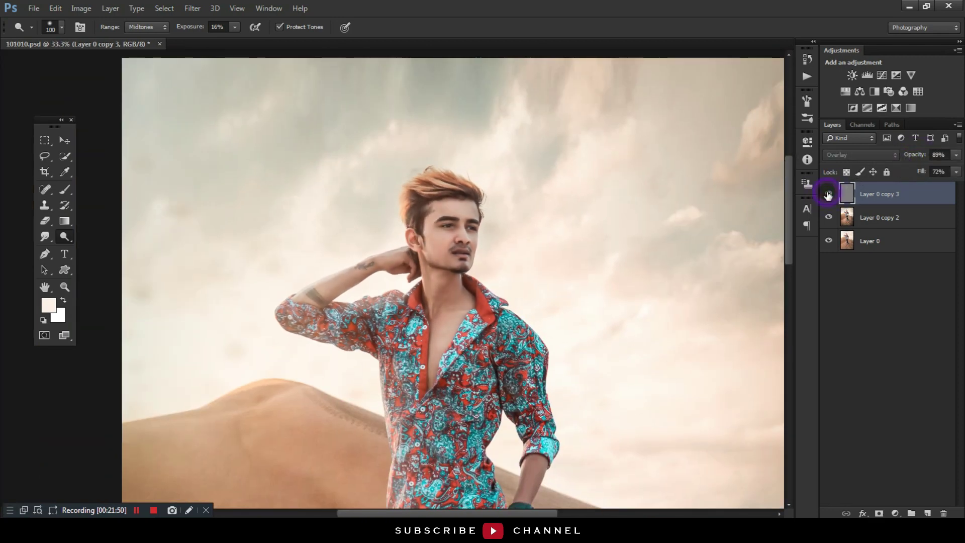
{"action": "scroll", "coordinate": [538, 407], "scroll_direction": "down", "scroll_amount": 3}
{"action": "key", "text": "bracketright"}
{"action": "key", "text": "bracketright"}
{"action": "key", "text": "bracketright"}
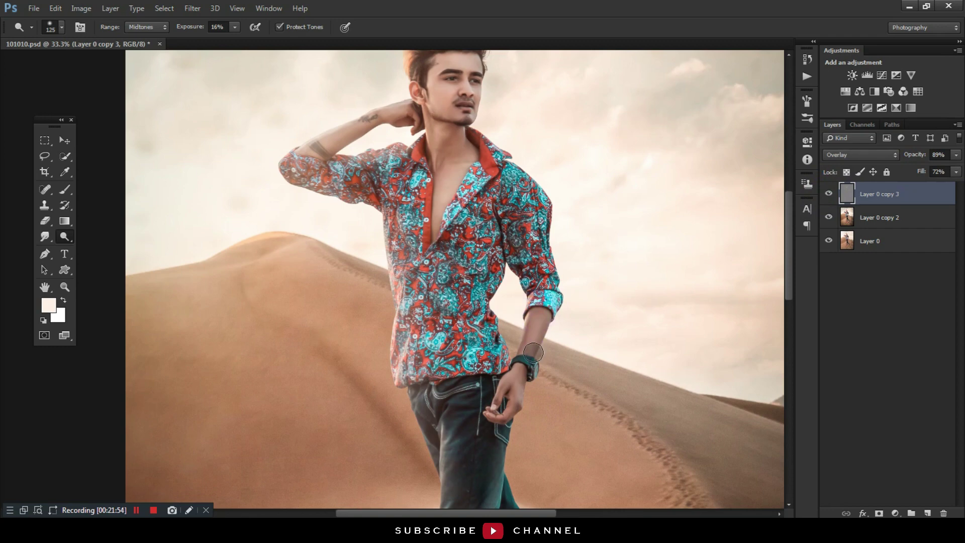
{"action": "left_click_drag", "start_coordinate": [534, 328], "coordinate": [505, 397]}
Look over the jeans and upper body, then zoom out to the whole composite.
{"action": "left_click_drag", "start_coordinate": [455, 451], "coordinate": [470, 324]}
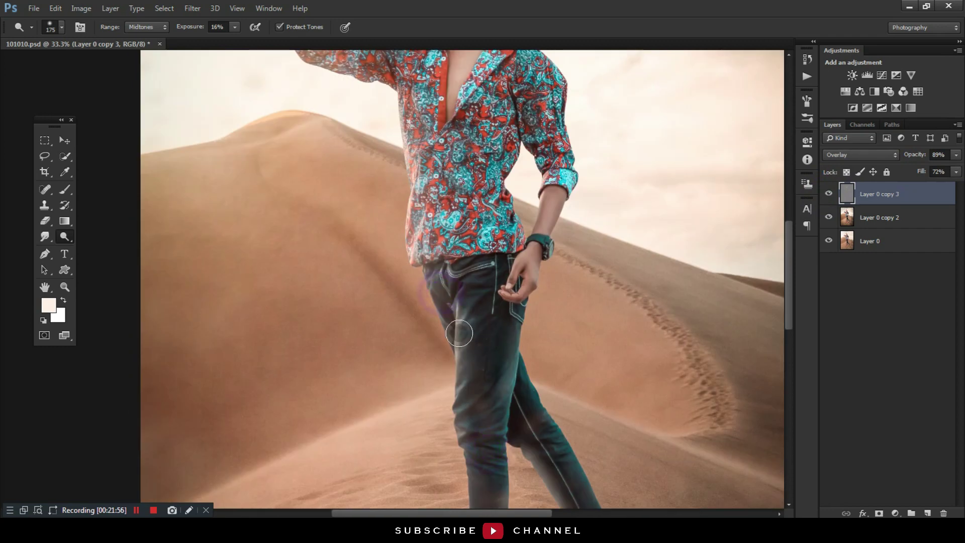
{"action": "scroll", "coordinate": [470, 432], "scroll_direction": "down", "scroll_amount": 2}
{"action": "scroll", "coordinate": [470, 345], "scroll_direction": "up", "scroll_amount": 1}
{"action": "scroll", "coordinate": [468, 327], "scroll_direction": "up", "scroll_amount": 2}
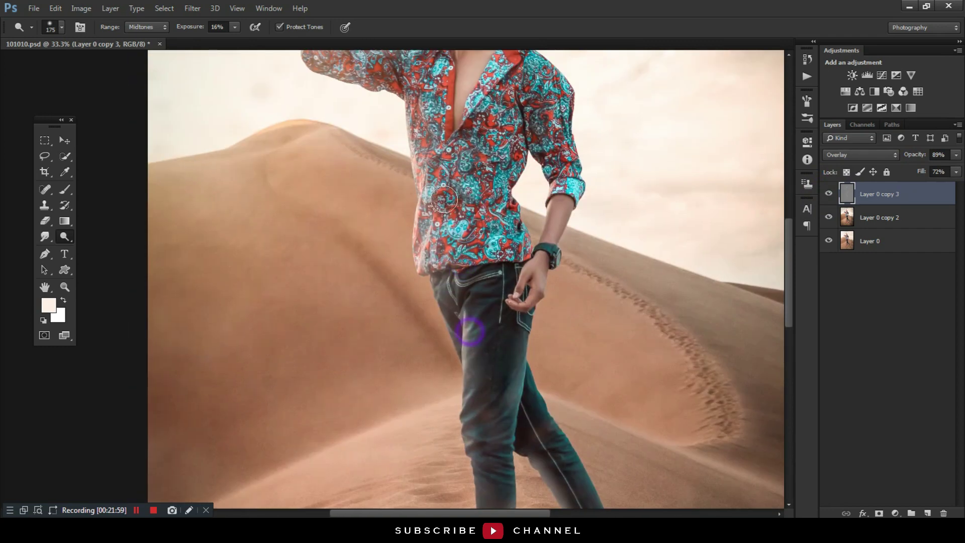
{"action": "scroll", "coordinate": [467, 305], "scroll_direction": "up", "scroll_amount": 3}
{"action": "left_click_drag", "start_coordinate": [442, 201], "coordinate": [461, 266]}
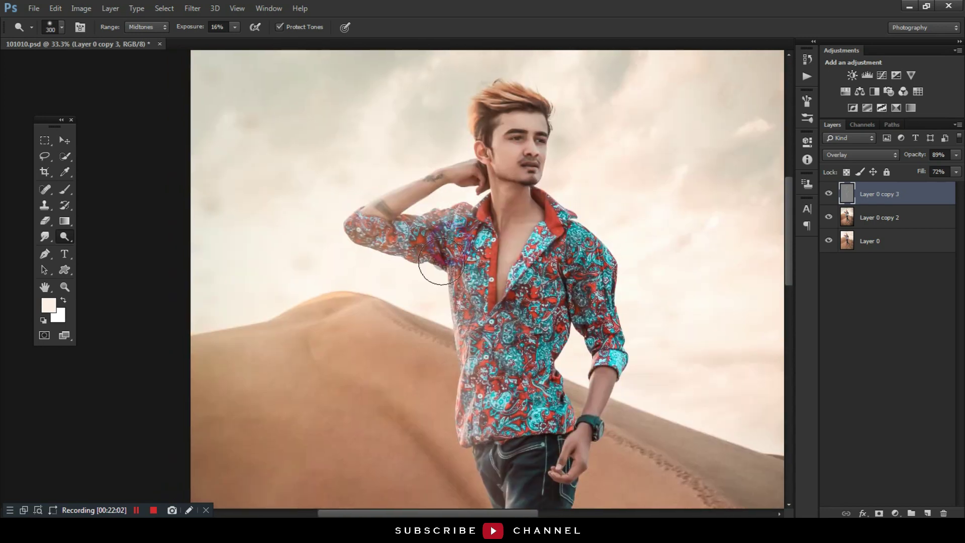
{"action": "key", "text": "bracketright"}
{"action": "key", "text": "bracketright"}
{"action": "key", "text": "bracketright"}
{"action": "key", "text": "ctrl+minus"}
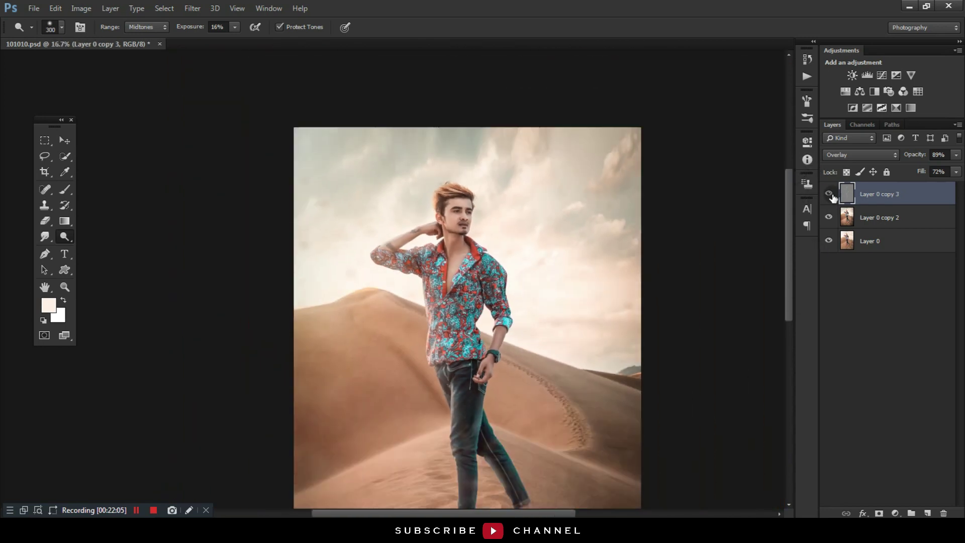
{"action": "key", "text": "ctrl+minus"}
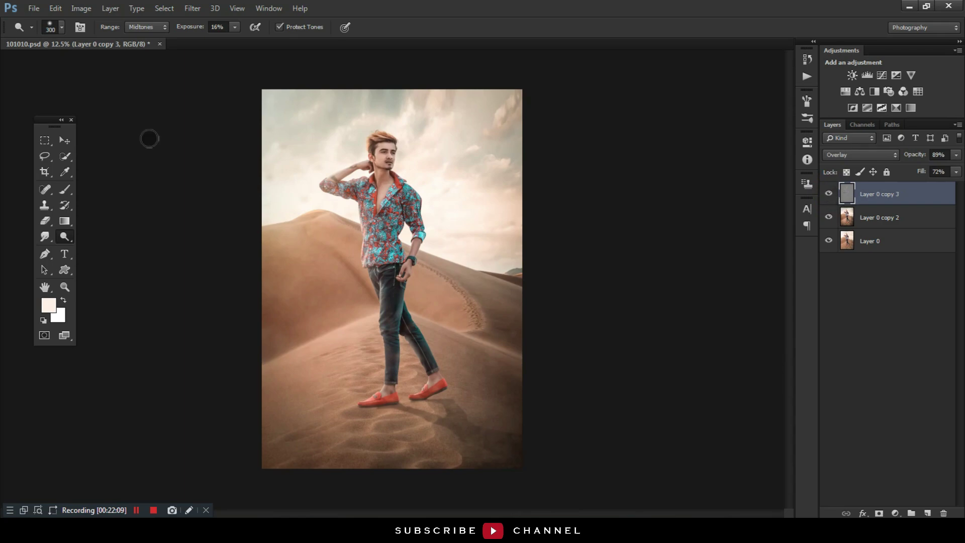
Switch to the Burn tool and zoom in closely on the red shoes.
{"action": "left_click_drag", "start_coordinate": [65, 236], "coordinate": [100, 247]}
{"action": "key", "text": "ctrl+plus"}
{"action": "key", "text": "ctrl+plus"}
{"action": "key", "text": "ctrl+plus"}
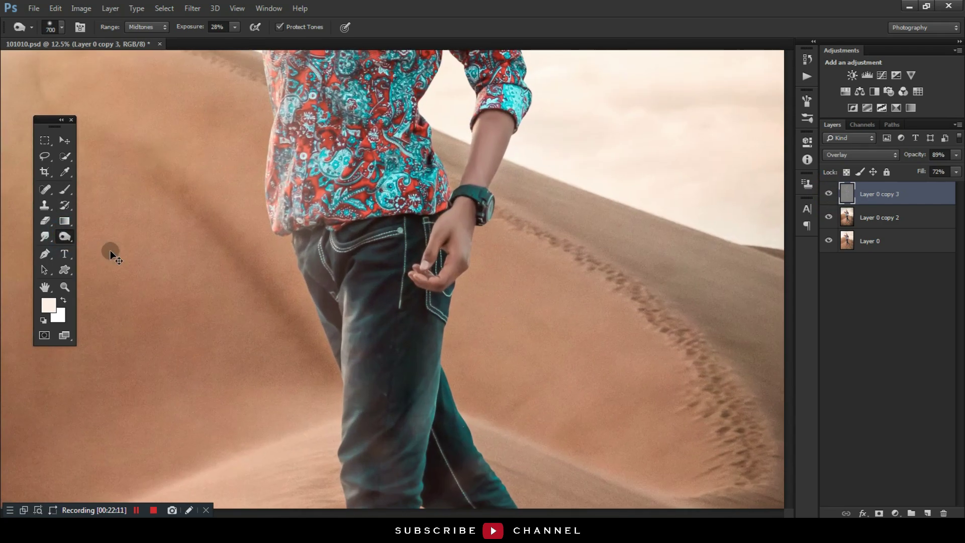
{"action": "key", "text": "ctrl+plus"}
{"action": "key", "text": "ctrl+plus"}
{"action": "left_click_drag", "start_coordinate": [347, 153], "coordinate": [388, 50]}
{"action": "key", "text": "bracketleft"}
{"action": "key", "text": "bracketleft"}
{"action": "key", "text": "bracketleft"}
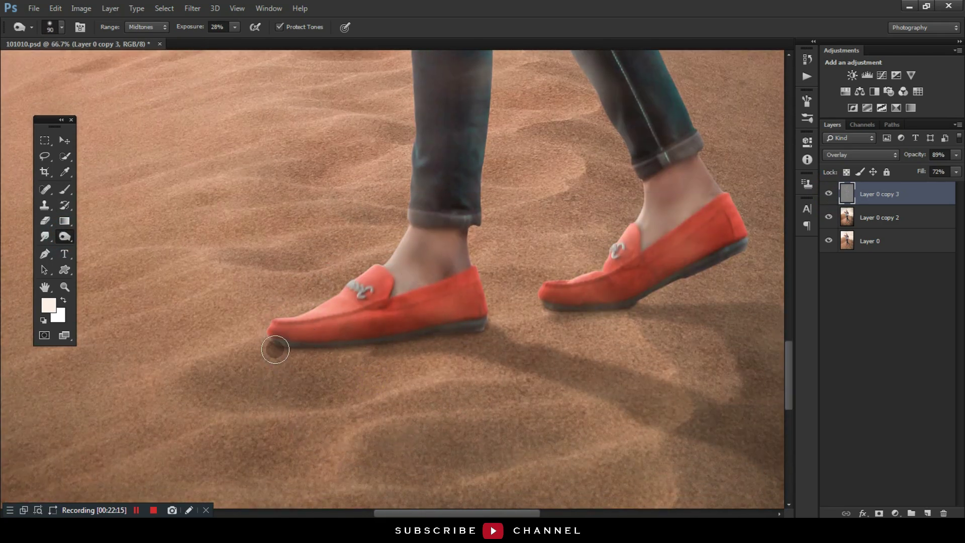
{"action": "key", "text": "bracketright"}
{"action": "left_click_drag", "start_coordinate": [651, 323], "coordinate": [461, 343]}
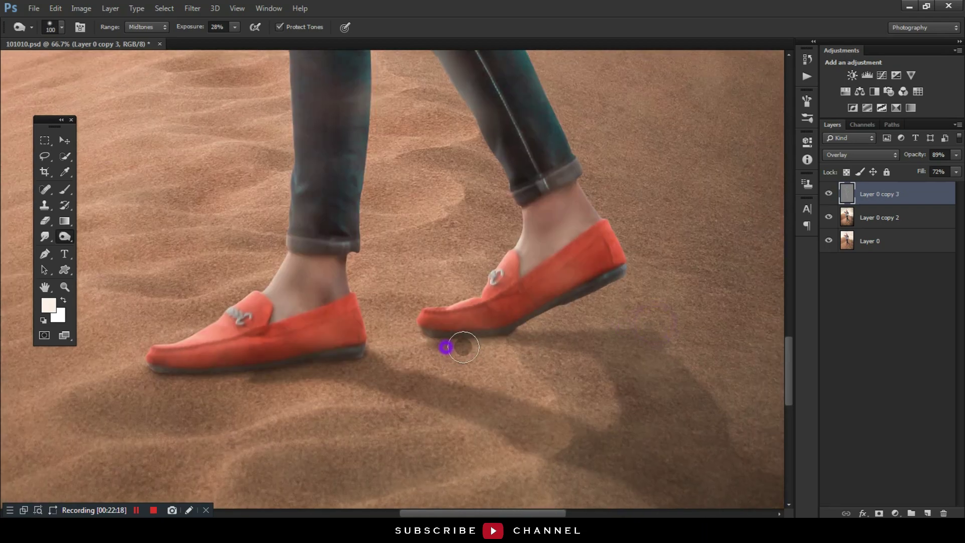
{"action": "key", "text": "ctrl+minus"}
{"action": "key", "text": "ctrl+minus"}
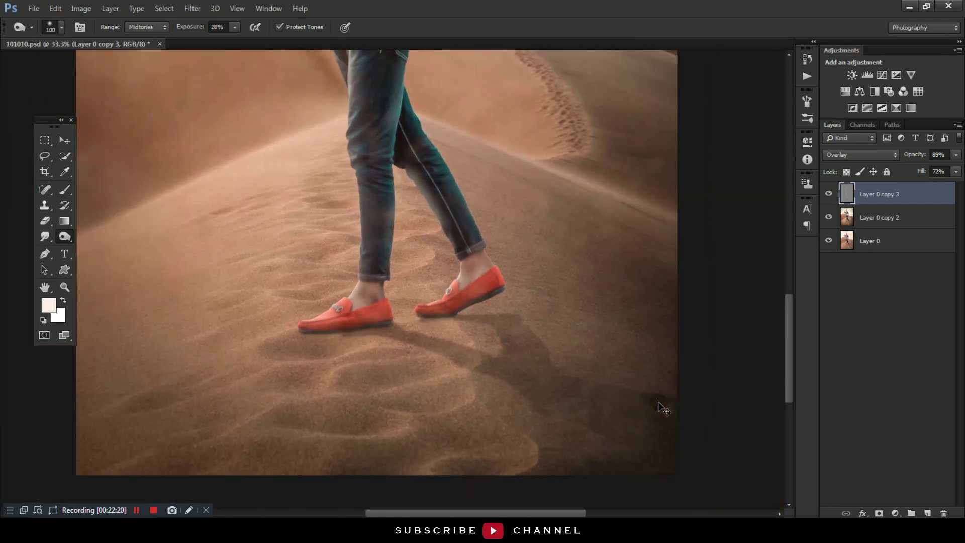
{"action": "key", "text": "ctrl+plus"}
{"action": "key", "text": "ctrl+plus"}
{"action": "key", "text": "bracketleft"}
{"action": "key", "text": "bracketleft"}
{"action": "key", "text": "bracketleft"}
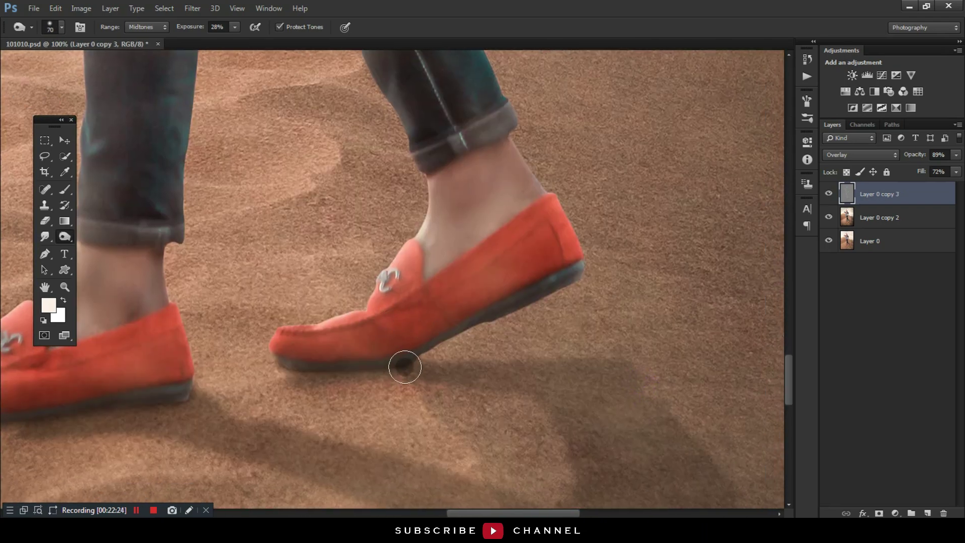
Burn along the soles of the front and left shoes, then zoom out.
{"action": "left_click_drag", "start_coordinate": [405, 366], "coordinate": [566, 269]}
{"action": "key", "text": "bracketleft"}
{"action": "key", "text": "bracketleft"}
{"action": "scroll", "coordinate": [565, 269], "scroll_direction": "down", "scroll_amount": 2}
{"action": "scroll", "coordinate": [249, 340], "scroll_direction": "left", "scroll_amount": 2}
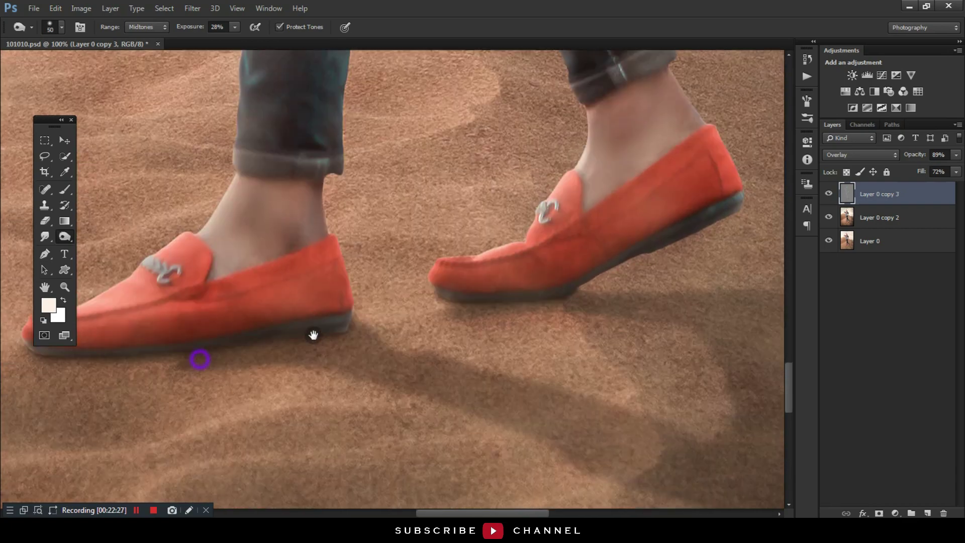
{"action": "scroll", "coordinate": [247, 330], "scroll_direction": "left", "scroll_amount": 3}
{"action": "left_click_drag", "start_coordinate": [246, 330], "coordinate": [137, 350]}
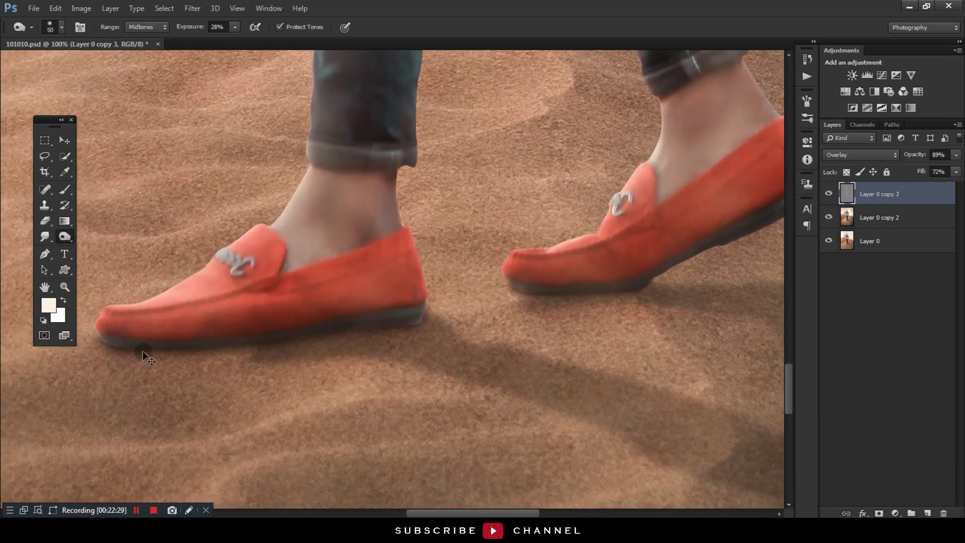
{"action": "key", "text": "ctrl+minus"}
{"action": "key", "text": "ctrl+minus"}
{"action": "key", "text": "ctrl+minus"}
{"action": "key", "text": "ctrl+minus"}
{"action": "key", "text": "ctrl+minus"}
{"action": "key", "text": "ctrl+minus"}
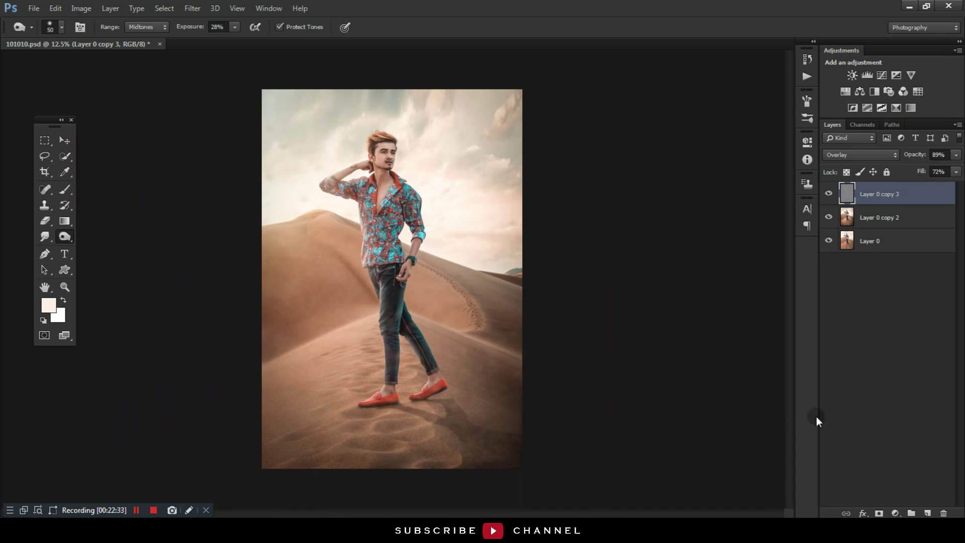
Merge the retouched layers into one layer in two merge passes.
{"action": "left_click", "coordinate": [877, 220], "text": "ctrl"}
{"action": "right_click", "coordinate": [877, 220]}
{"action": "left_click", "coordinate": [774, 328]}
{"action": "left_click", "coordinate": [827, 193]}
{"action": "left_click", "coordinate": [828, 194]}
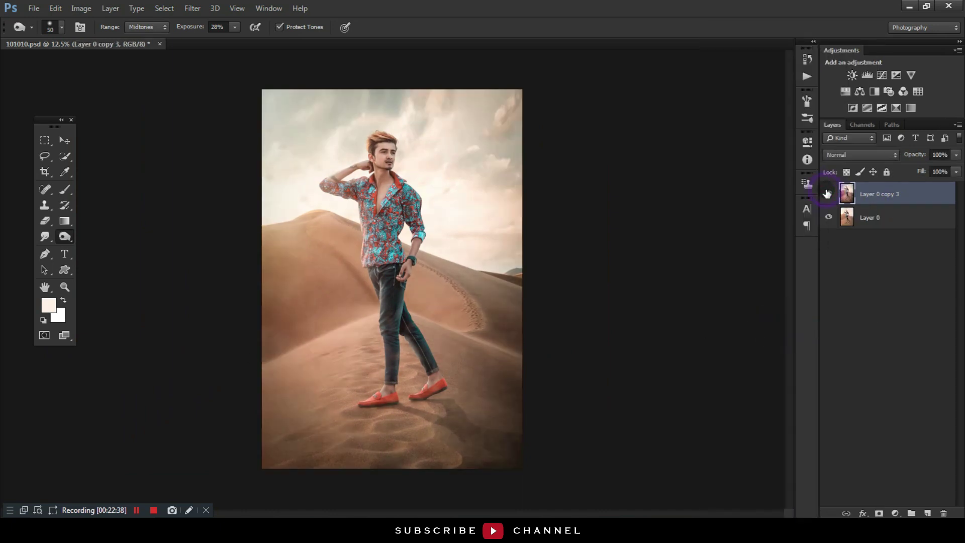
{"action": "left_click", "coordinate": [828, 194]}
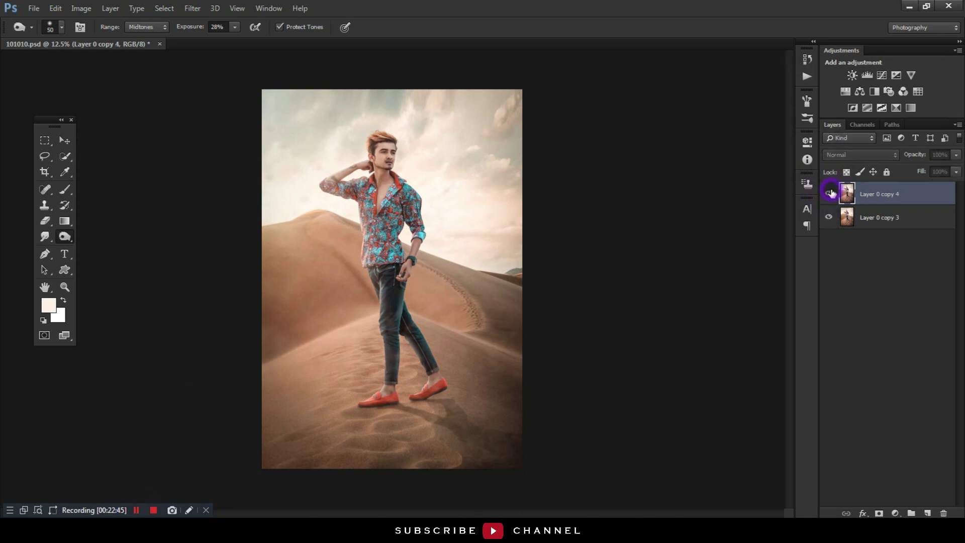
{"action": "left_click", "coordinate": [881, 221], "text": "ctrl"}
{"action": "right_click", "coordinate": [881, 221]}
{"action": "left_click", "coordinate": [793, 325]}
Duplicate the merged layer and apply Imagenomic Portraiture smoothing at High.
{"action": "key", "text": "ctrl+j"}
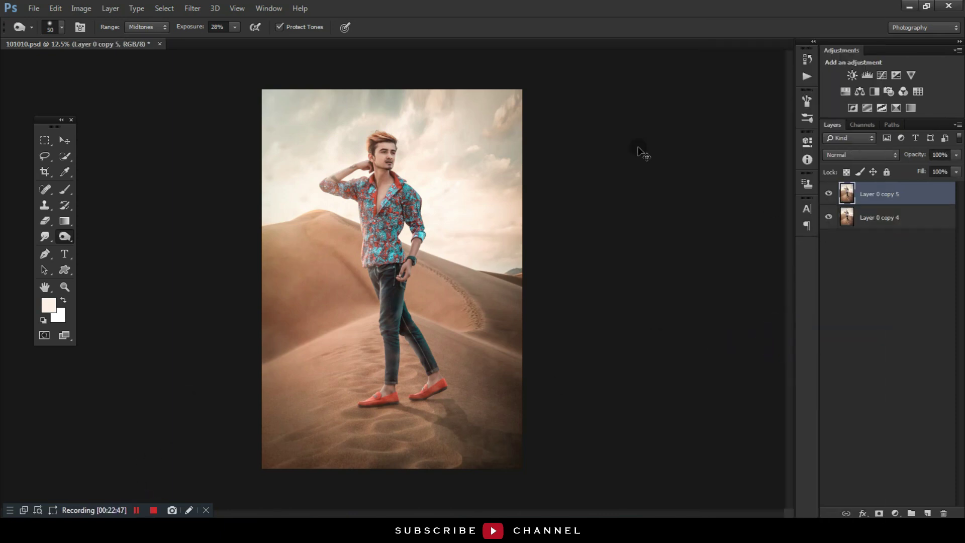
{"action": "left_click", "coordinate": [192, 8]}
{"action": "left_click", "coordinate": [246, 304]}
{"action": "left_click", "coordinate": [445, 337]}
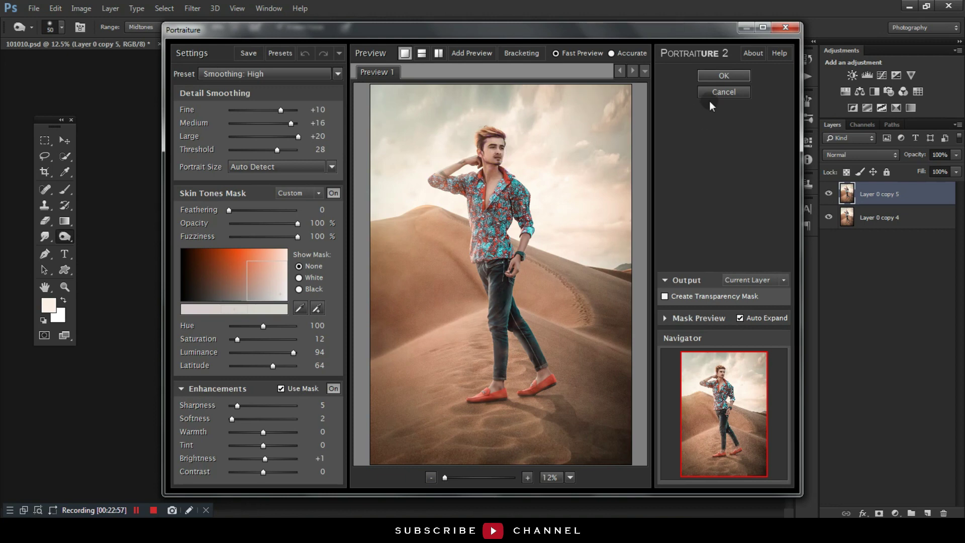
{"action": "left_click", "coordinate": [724, 76]}
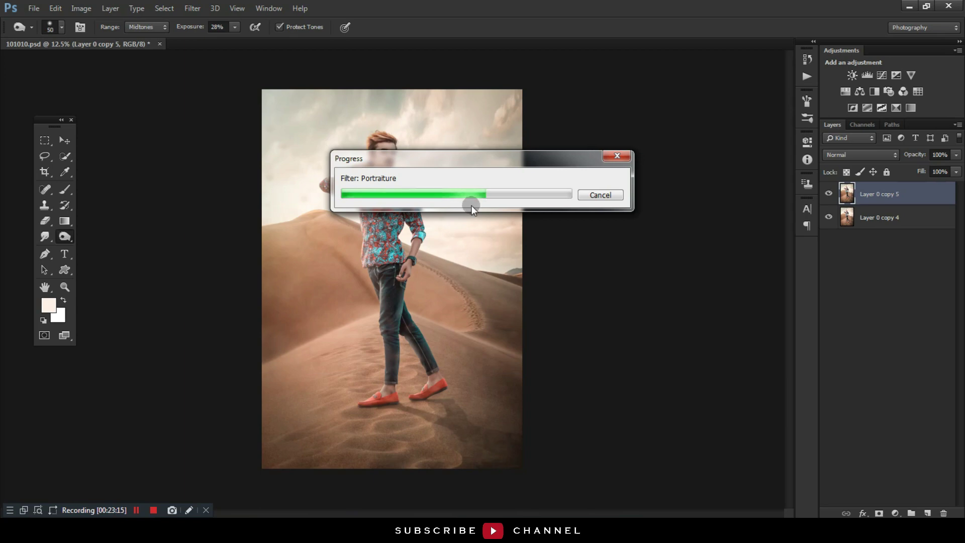
Inspect the smoothed skin up close, then merge the two layers.
{"action": "mouse_move", "coordinate": [451, 160]}
{"action": "left_mouse_down"}
{"action": "mouse_move", "coordinate": [528, 149]}
{"action": "mouse_move", "coordinate": [454, 133]}
{"action": "left_mouse_up"}
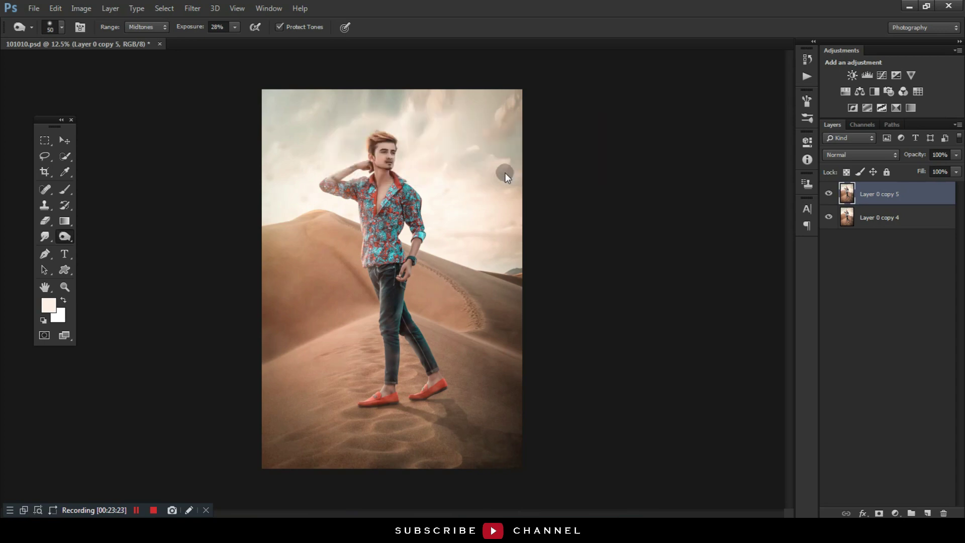
{"action": "key", "text": "ctrl+plus"}
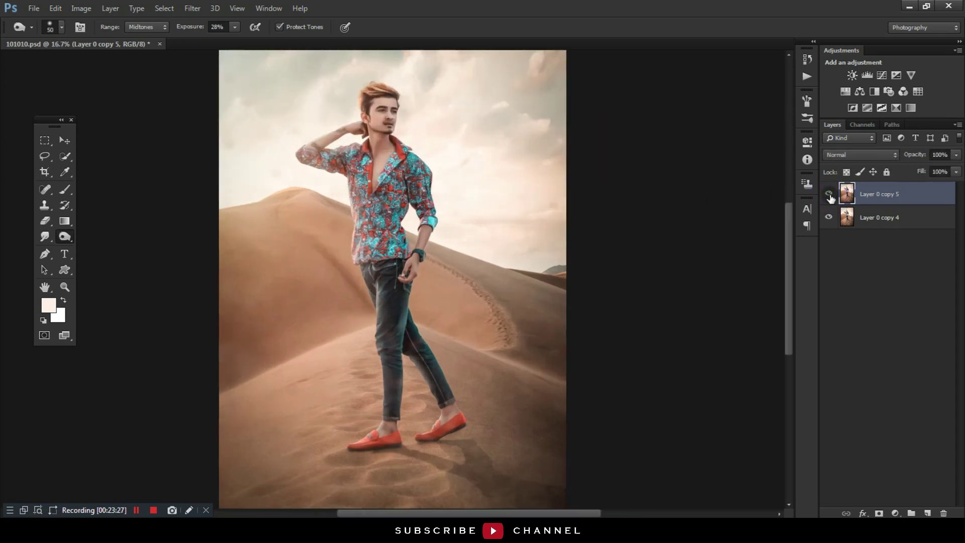
{"action": "key", "text": "ctrl+plus"}
{"action": "key", "text": "ctrl+plus"}
{"action": "scroll", "coordinate": [571, 198], "scroll_direction": "up", "scroll_amount": 5}
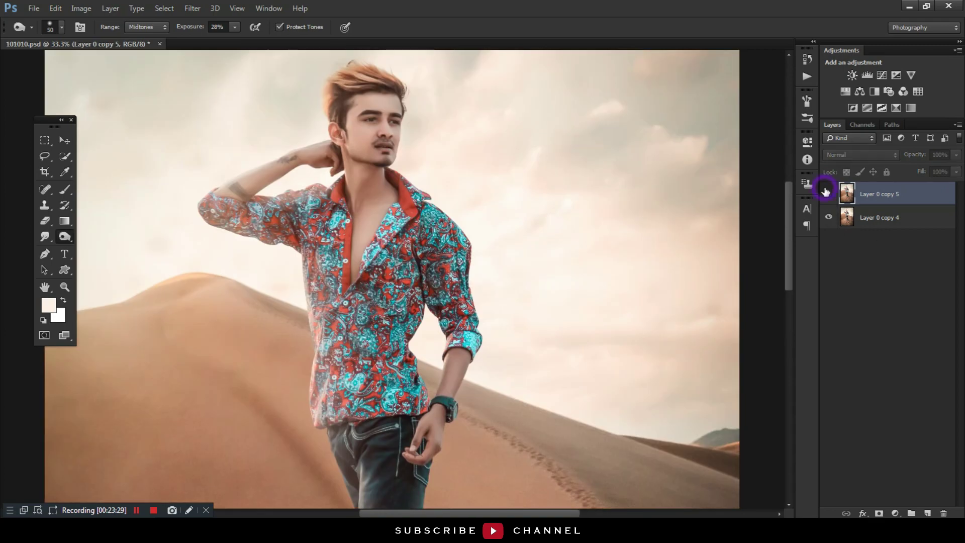
{"action": "key", "text": "ctrl+minus"}
{"action": "key", "text": "ctrl+minus"}
{"action": "key", "text": "ctrl+minus"}
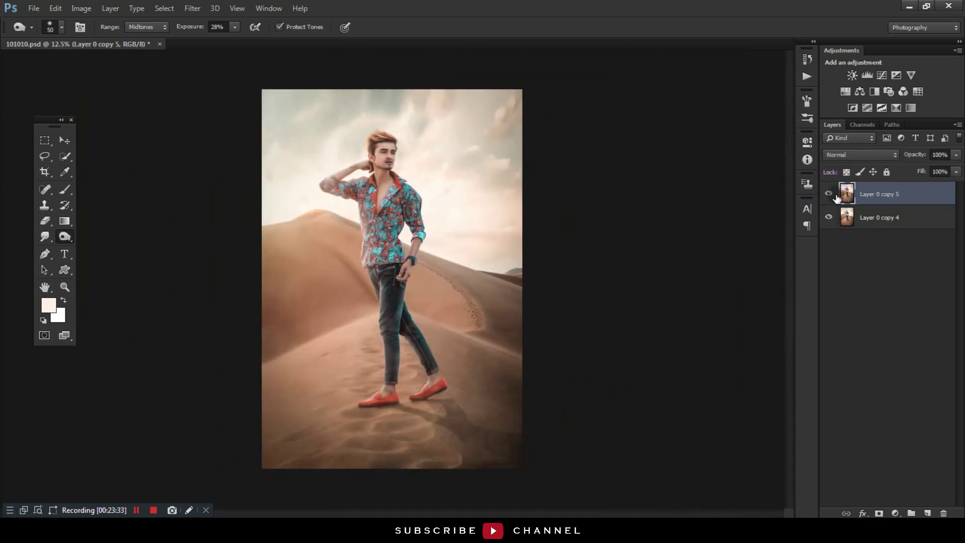
{"action": "right_click", "coordinate": [836, 198]}
{"action": "left_click", "coordinate": [803, 325]}
On a fresh copy, use Camera Raw to raise Reds saturation to +22 and Oranges to +11.
{"action": "key", "text": "ctrl+j"}
{"action": "left_click", "coordinate": [193, 9]}
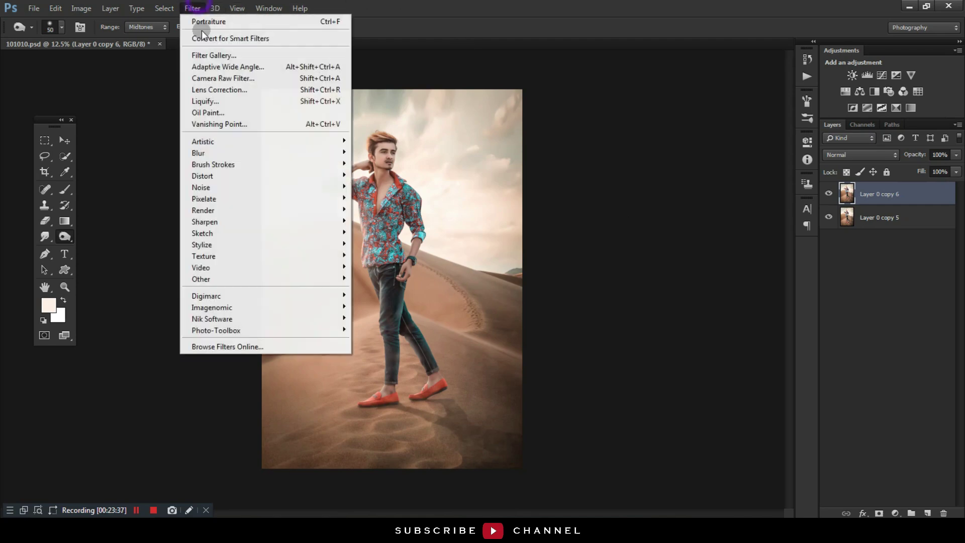
{"action": "left_click", "coordinate": [206, 78]}
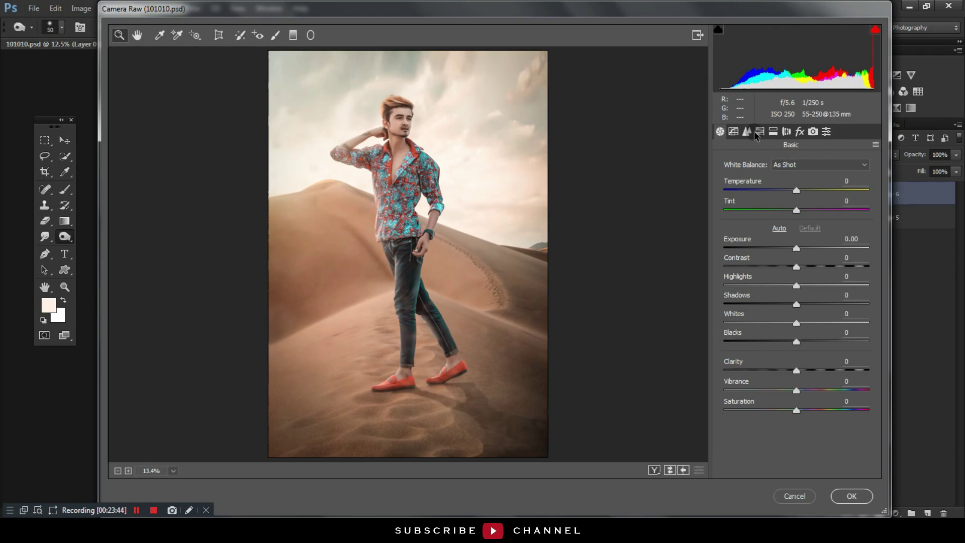
{"action": "left_click", "coordinate": [759, 131]}
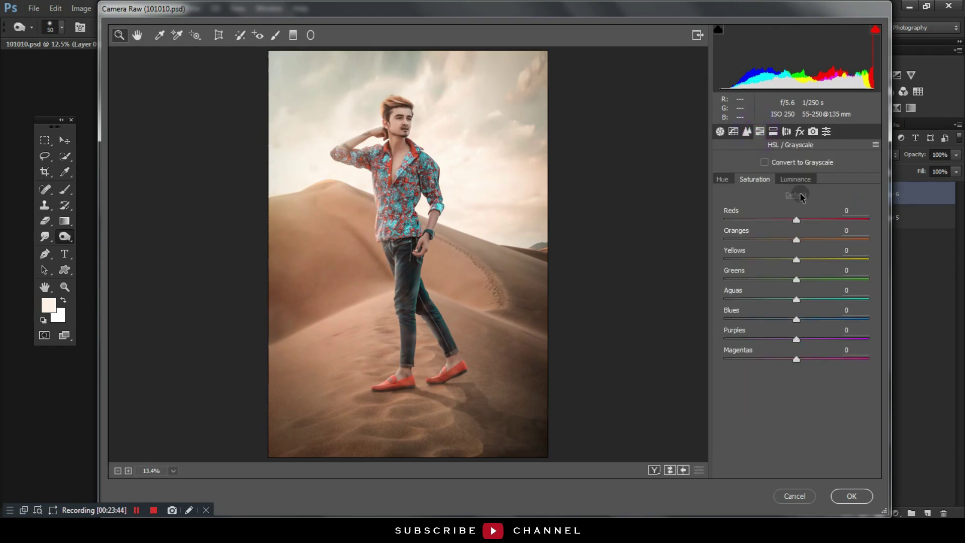
{"action": "left_click_drag", "start_coordinate": [779, 222], "coordinate": [839, 222]}
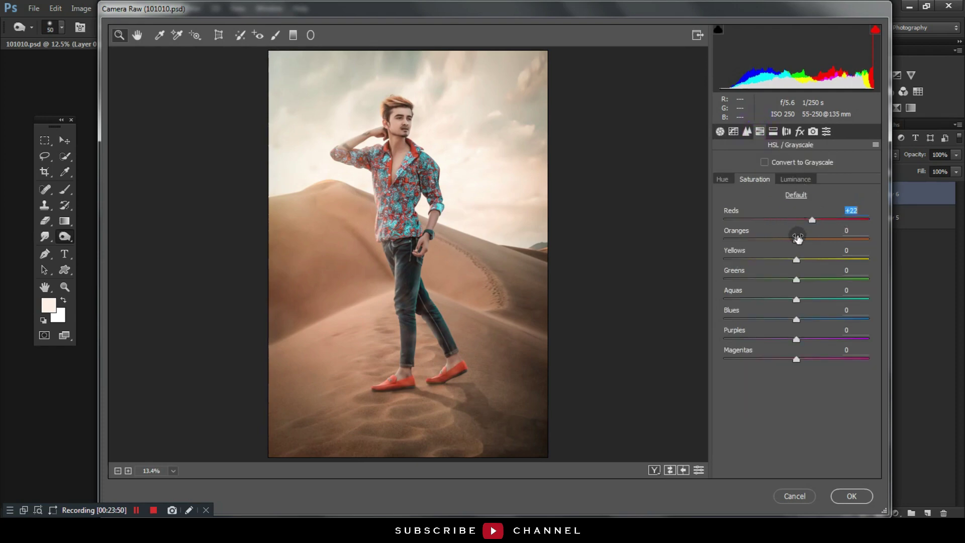
{"action": "left_click_drag", "start_coordinate": [796, 240], "coordinate": [804, 241]}
{"action": "left_click", "coordinate": [851, 496]}
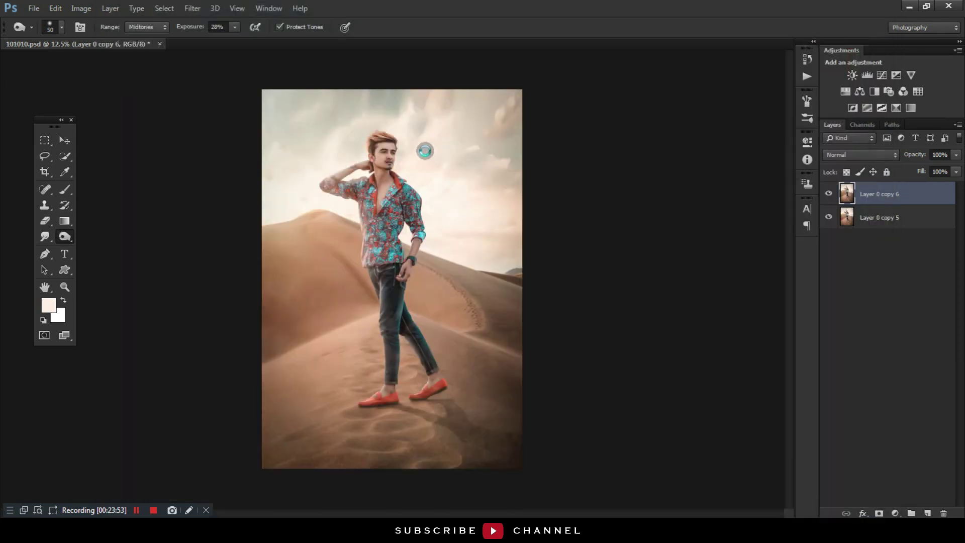
{"action": "left_click", "coordinate": [880, 220], "text": "shift"}
Merge the saturated copy down, duplicate it, and apply High Pass to the copy.
{"action": "right_click", "coordinate": [879, 221]}
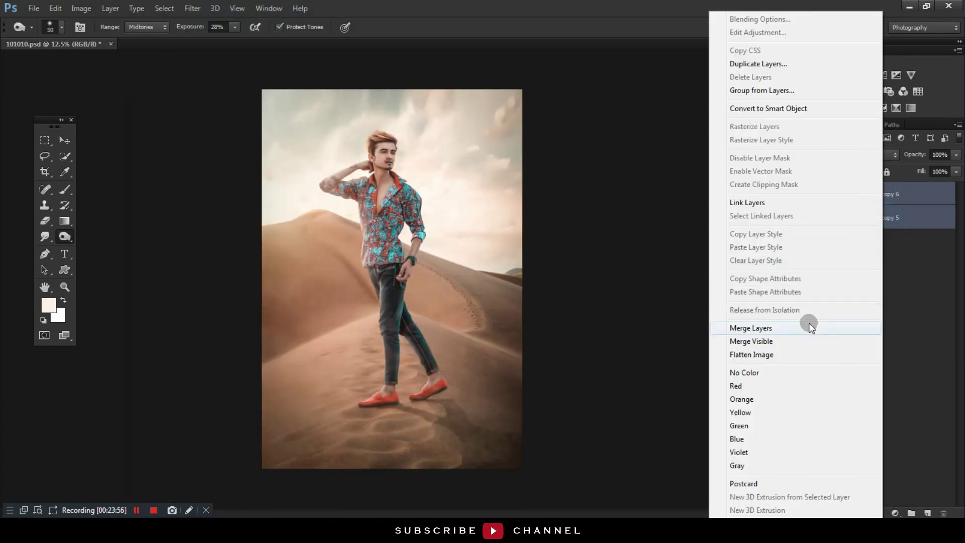
{"action": "left_click", "coordinate": [806, 327]}
{"action": "key", "text": "ctrl+j"}
{"action": "left_click", "coordinate": [192, 8]}
{"action": "mouse_move", "coordinate": [201, 279]}
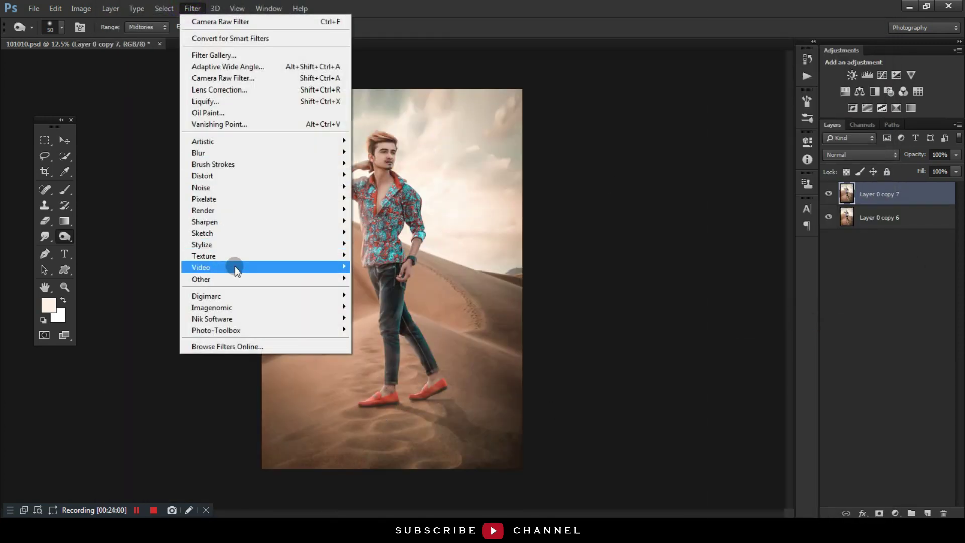
{"action": "left_click", "coordinate": [389, 291]}
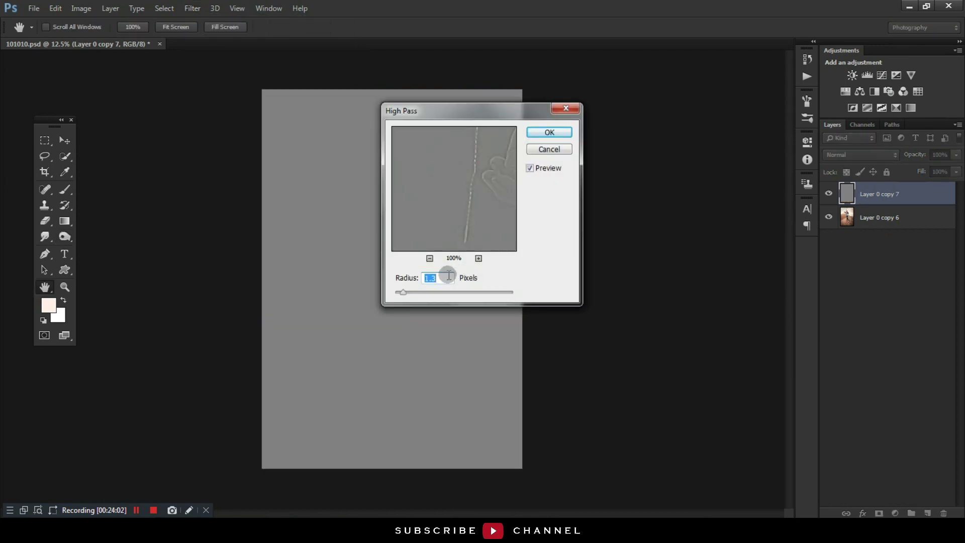
{"action": "left_click", "coordinate": [549, 132]}
Blend the High Pass layer in Linear Light, compare, and merge it into the photo.
{"action": "left_click", "coordinate": [861, 155]}
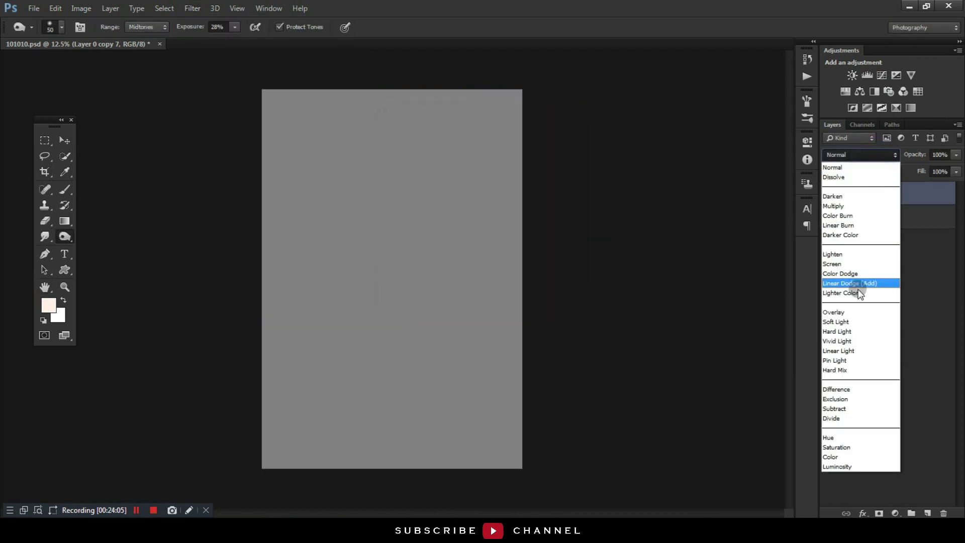
{"action": "left_click", "coordinate": [854, 348]}
{"action": "left_click", "coordinate": [61, 141]}
{"action": "key", "text": "ctrl+plus"}
{"action": "key", "text": "ctrl+plus"}
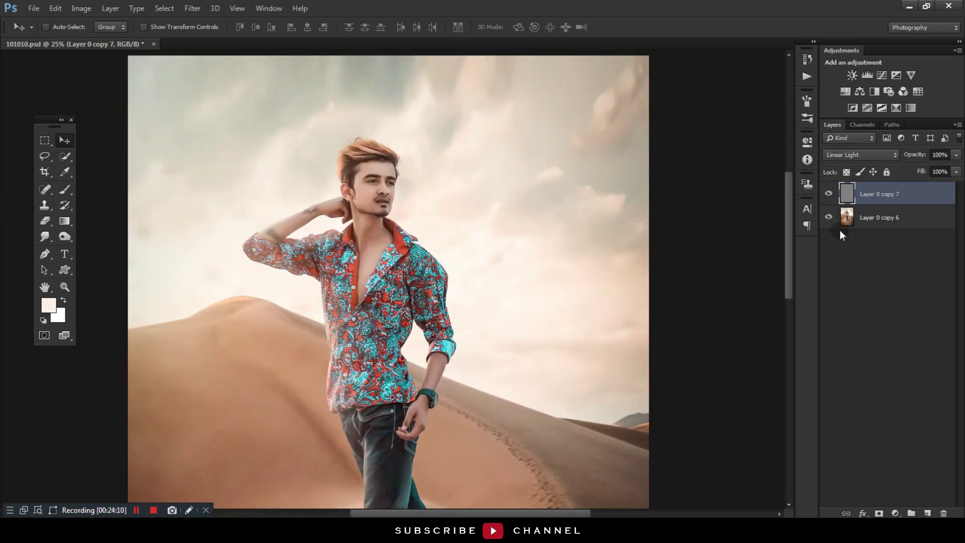
{"action": "left_click", "coordinate": [829, 194]}
{"action": "key", "text": "ctrl+0"}
{"action": "right_click", "coordinate": [892, 218]}
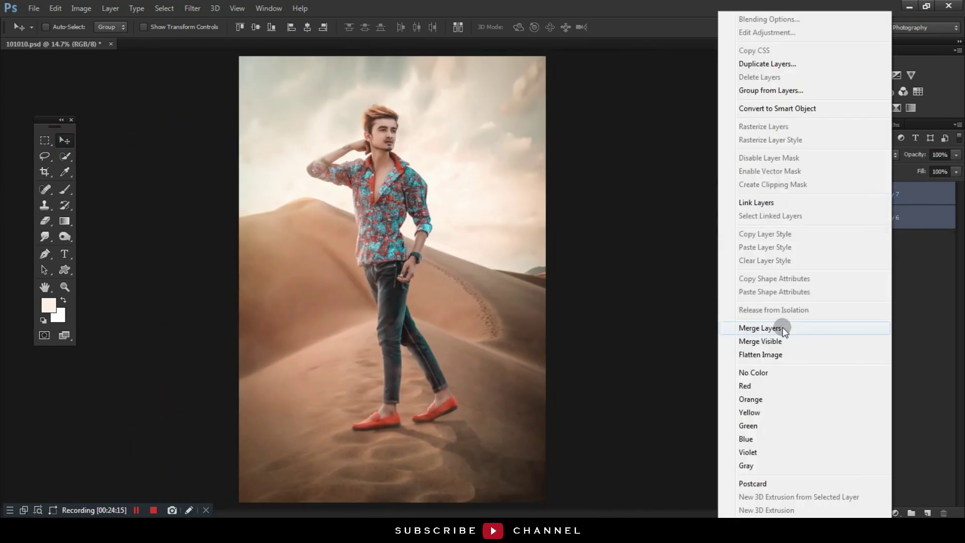
{"action": "left_click", "coordinate": [814, 325]}
{"action": "key", "text": "ctrl+minus"}
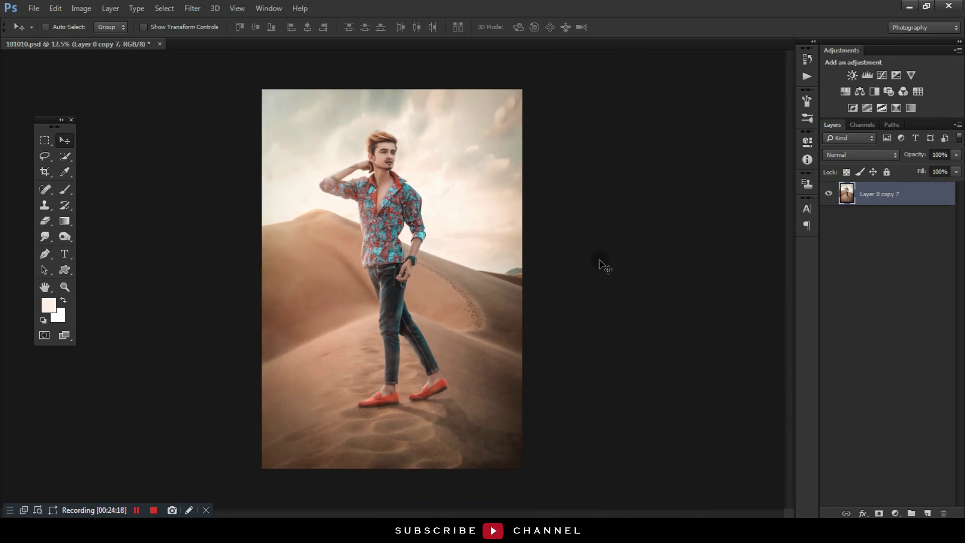
Add a white 'SEXY VIRUS' text layer on the desert photo and transform it.
{"action": "left_click", "coordinate": [64, 255]}
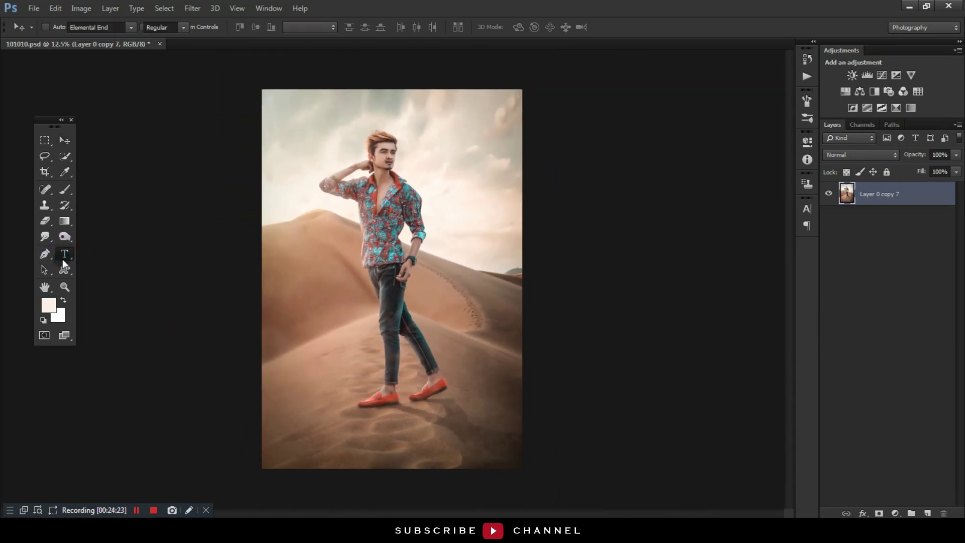
{"action": "left_click", "coordinate": [297, 291]}
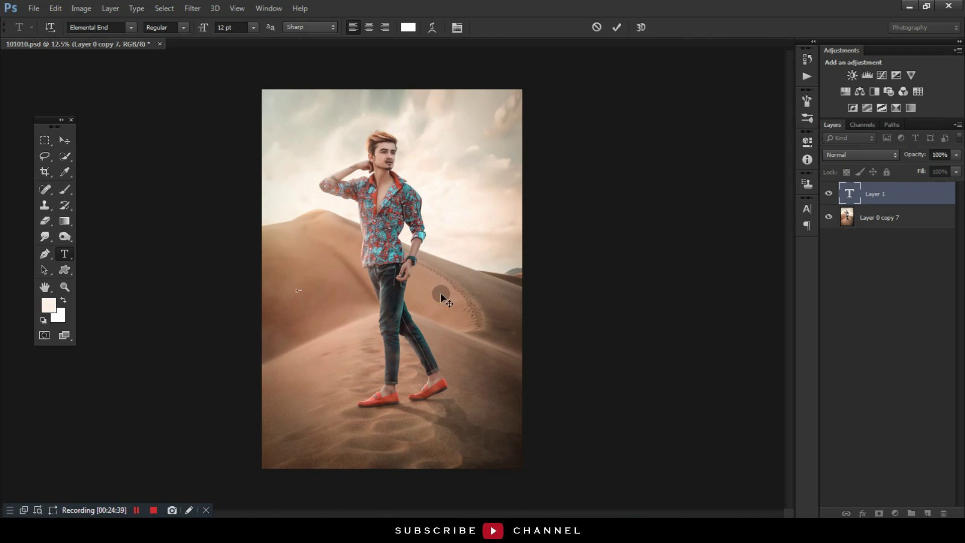
{"action": "left_click", "coordinate": [616, 29]}
{"action": "key", "text": "ctrl+t"}
{"action": "left_click_drag", "start_coordinate": [301, 286], "coordinate": [339, 312]}
{"action": "key", "text": "Return"}
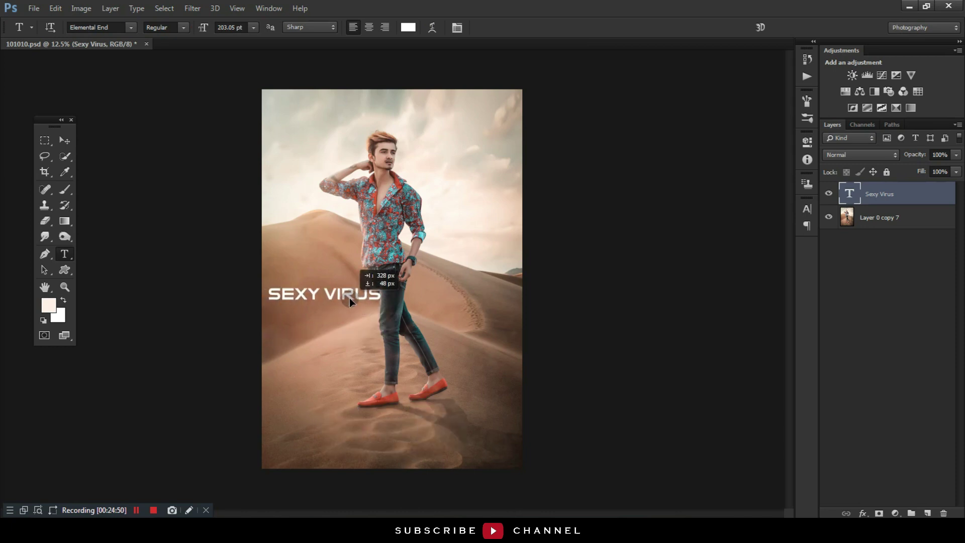
Scale the SEXY VIRUS text down and move it to the photo's lower right.
{"action": "left_click_drag", "start_coordinate": [340, 313], "coordinate": [341, 270]}
{"action": "left_click", "coordinate": [69, 140]}
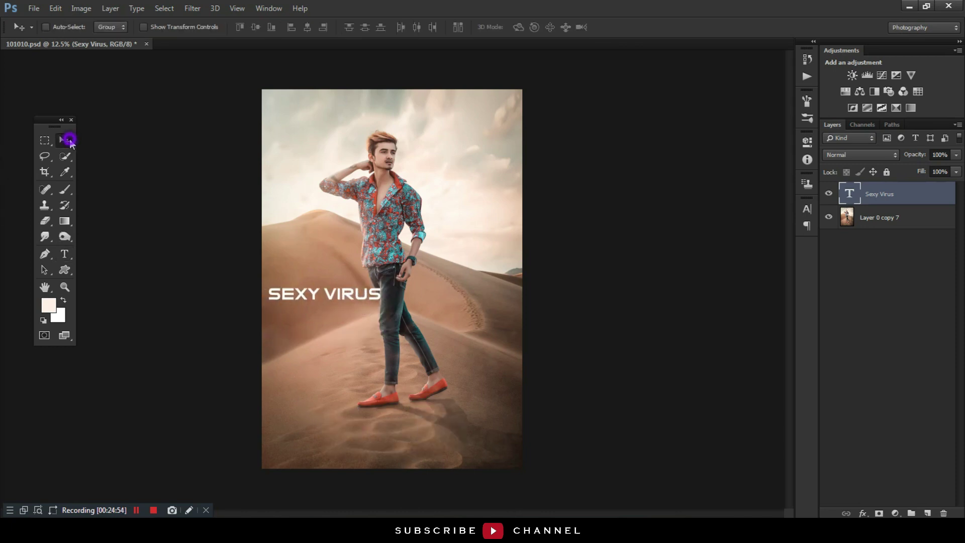
{"action": "key", "text": "ctrl+t"}
{"action": "left_click_drag", "start_coordinate": [380, 286], "coordinate": [372, 290]}
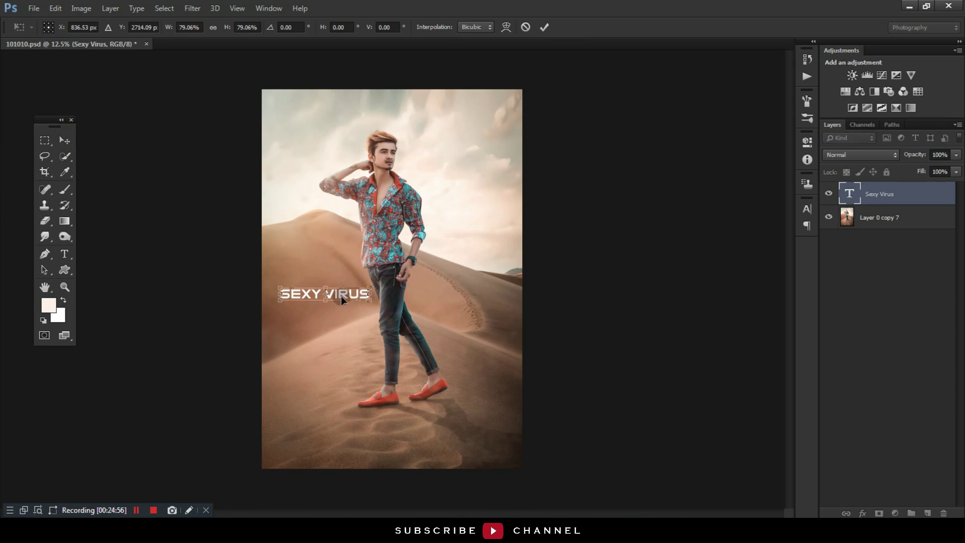
{"action": "double_click", "coordinate": [340, 296]}
{"action": "left_click_drag", "start_coordinate": [390, 349], "coordinate": [523, 501]}
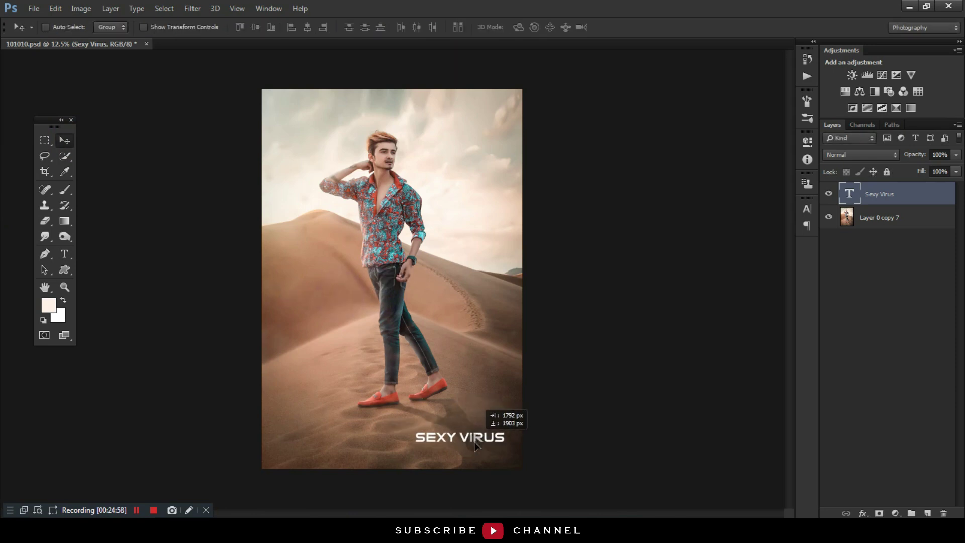
{"action": "left_click", "coordinate": [806, 208]}
{"action": "left_click", "coordinate": [737, 220]}
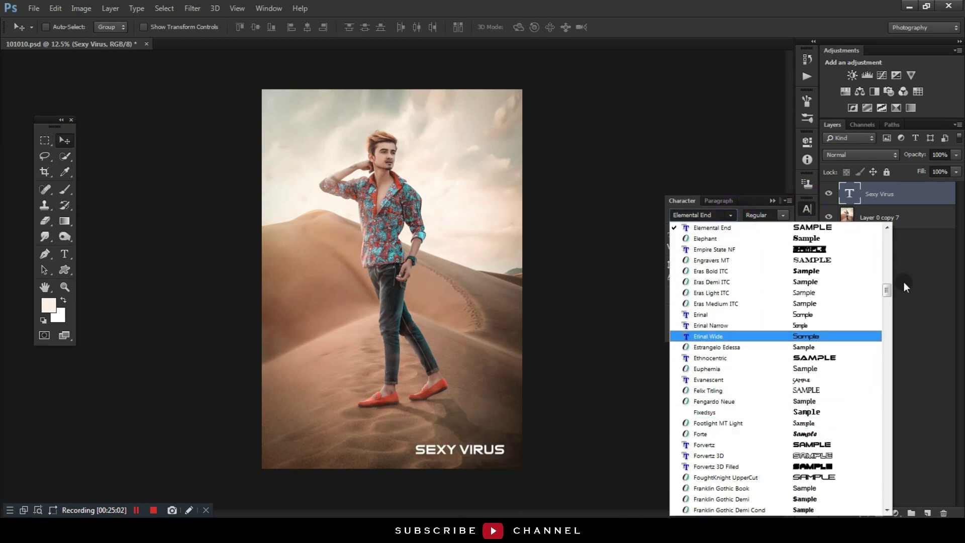
Set the text in Bentosa script, shrink it slightly, and place it beside the man's head.
{"action": "mouse_move", "coordinate": [889, 291]}
{"action": "left_mouse_down"}
{"action": "mouse_move", "coordinate": [891, 237]}
{"action": "mouse_move", "coordinate": [891, 252]}
{"action": "left_mouse_up"}
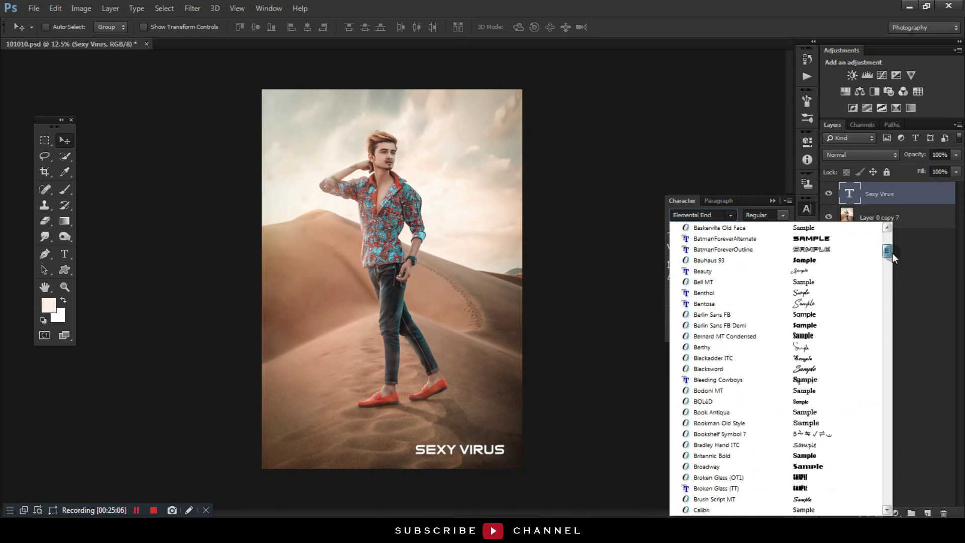
{"action": "left_click", "coordinate": [834, 295]}
{"action": "mouse_move", "coordinate": [453, 451]}
{"action": "left_mouse_down"}
{"action": "mouse_move", "coordinate": [461, 168]}
{"action": "mouse_move", "coordinate": [520, 144]}
{"action": "mouse_move", "coordinate": [486, 150]}
{"action": "left_mouse_up"}
{"action": "key", "text": "ctrl+t"}
{"action": "key", "text": "Return"}
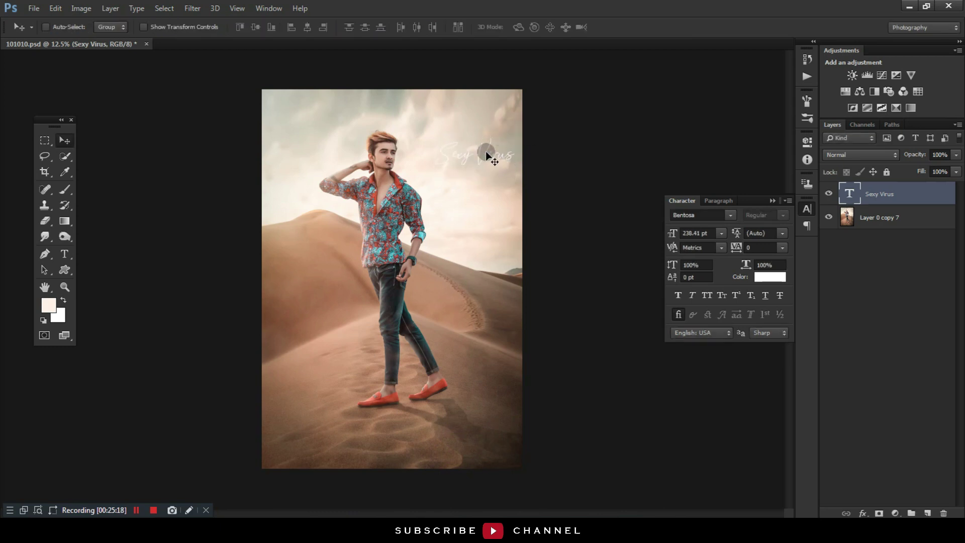
{"action": "key", "text": "ctrl+plus"}
{"action": "key", "text": "ctrl+t"}
{"action": "mouse_move", "coordinate": [552, 95]}
{"action": "left_mouse_down"}
{"action": "mouse_move", "coordinate": [520, 228]}
{"action": "mouse_move", "coordinate": [517, 115]}
{"action": "left_mouse_up"}
{"action": "key", "text": "Return"}
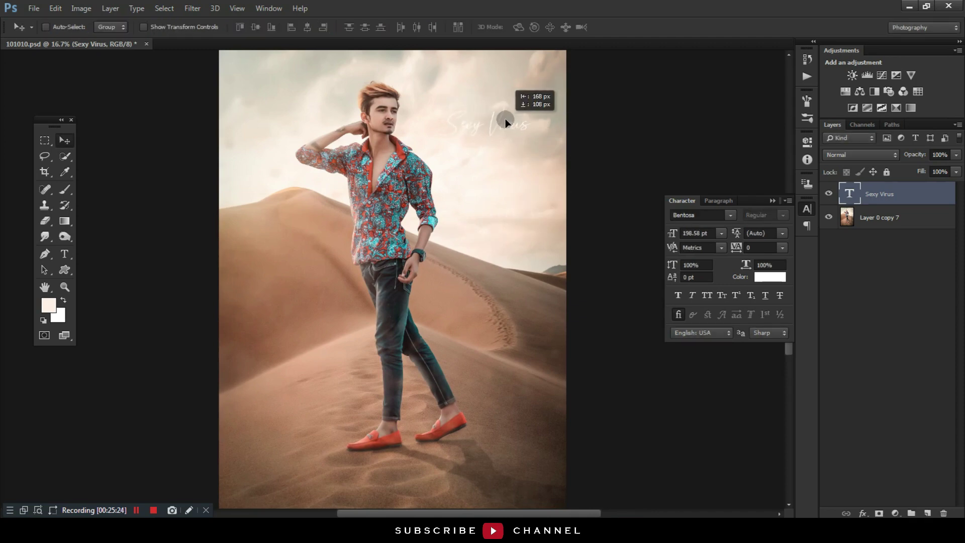
{"action": "key", "text": "ctrl+minus"}
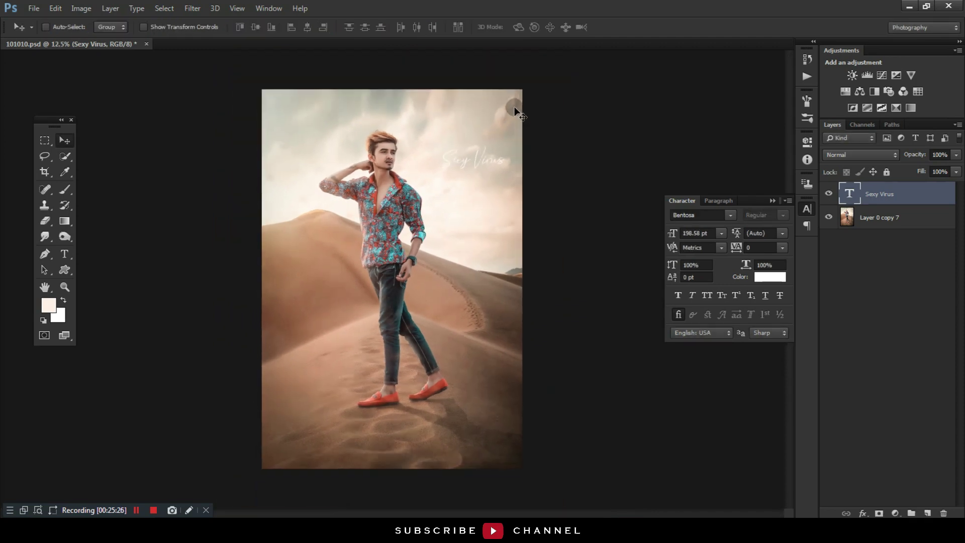
Open NEW LOGO NS EDITZ.psd and drag its logo toward the desert photo.
{"action": "left_click", "coordinate": [771, 200]}
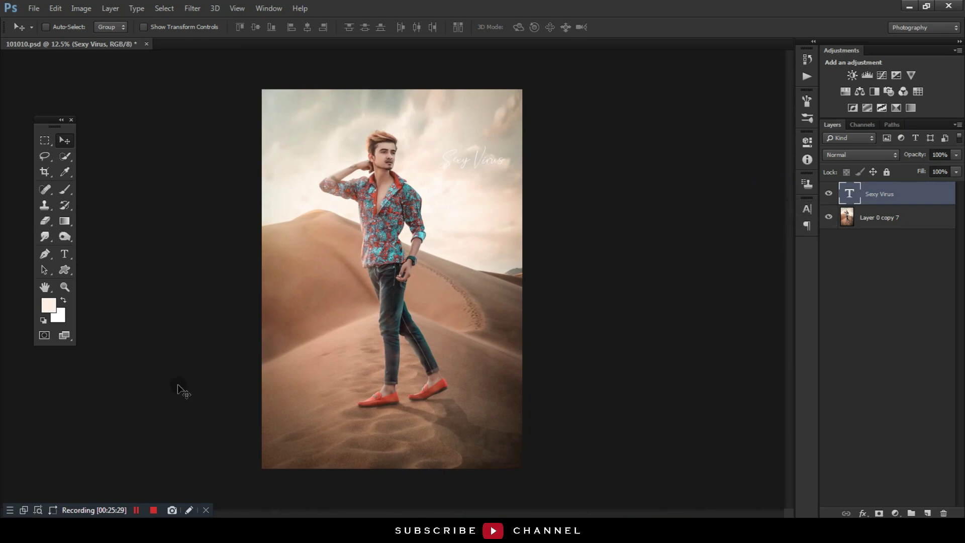
{"action": "left_click", "coordinate": [209, 469]}
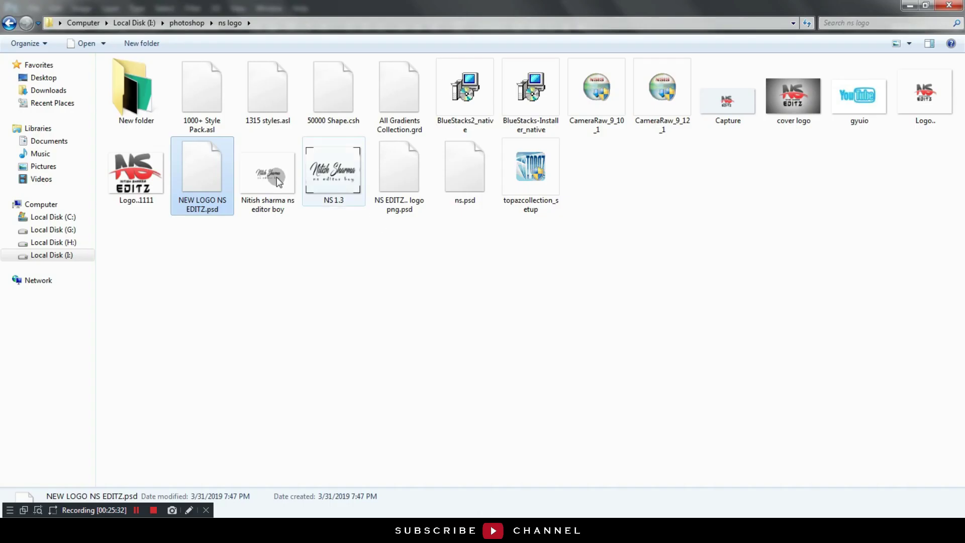
{"action": "mouse_move", "coordinate": [202, 171]}
{"action": "left_mouse_down"}
{"action": "mouse_move", "coordinate": [264, 412]}
{"action": "mouse_move", "coordinate": [415, 28]}
{"action": "left_mouse_up"}
{"action": "left_click_drag", "start_coordinate": [198, 64], "coordinate": [241, 45]}
{"action": "mouse_move", "coordinate": [425, 268]}
{"action": "left_mouse_down"}
{"action": "mouse_move", "coordinate": [120, 48]}
{"action": "mouse_move", "coordinate": [328, 363]}
{"action": "mouse_move", "coordinate": [303, 386]}
{"action": "left_mouse_up"}
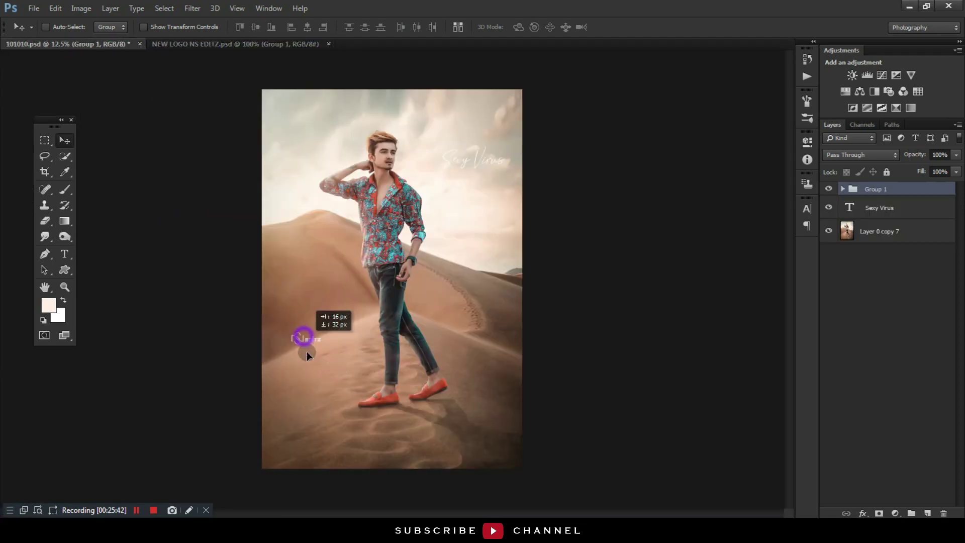
Position the NS EDITZ logo group small in the photo's bottom-left corner.
{"action": "key", "text": "ctrl+plus"}
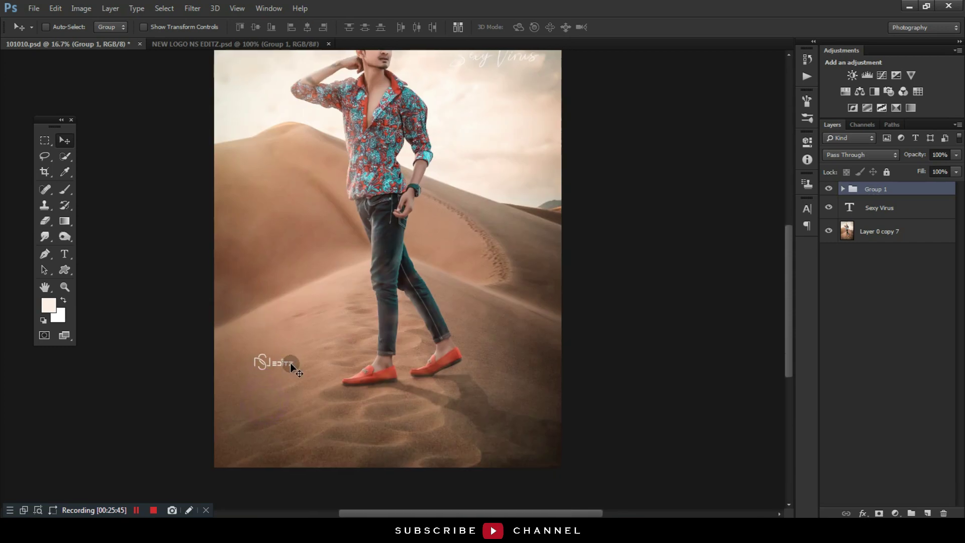
{"action": "left_click_drag", "start_coordinate": [276, 403], "coordinate": [266, 448]}
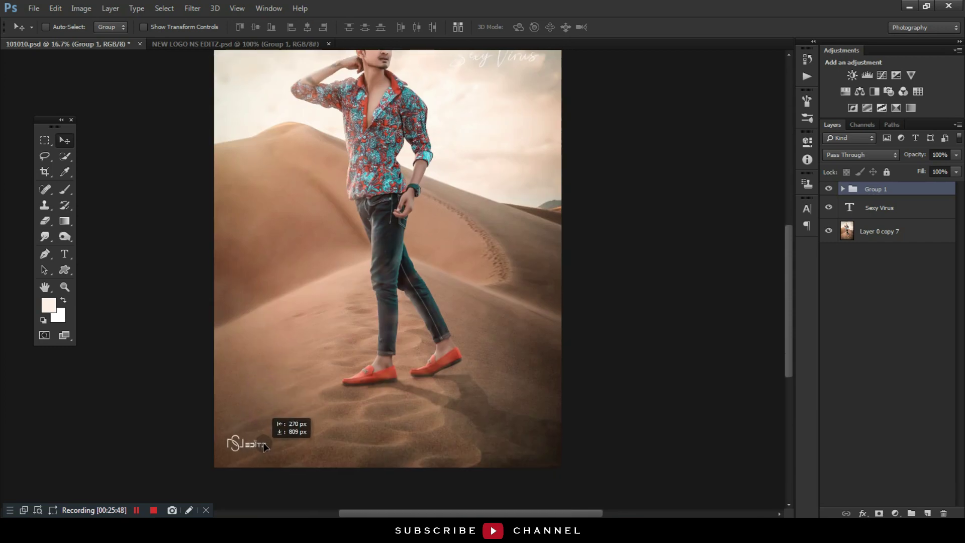
{"action": "key", "text": "ctrl+minus"}
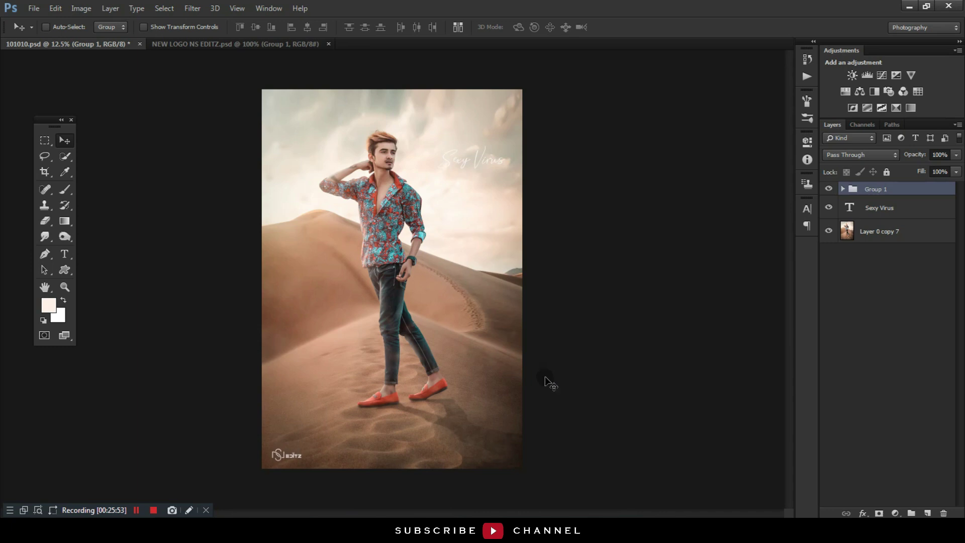
Flatten the composite into a single Background layer.
{"action": "left_click", "coordinate": [886, 237]}
{"action": "right_click", "coordinate": [887, 236]}
{"action": "left_click", "coordinate": [769, 357]}
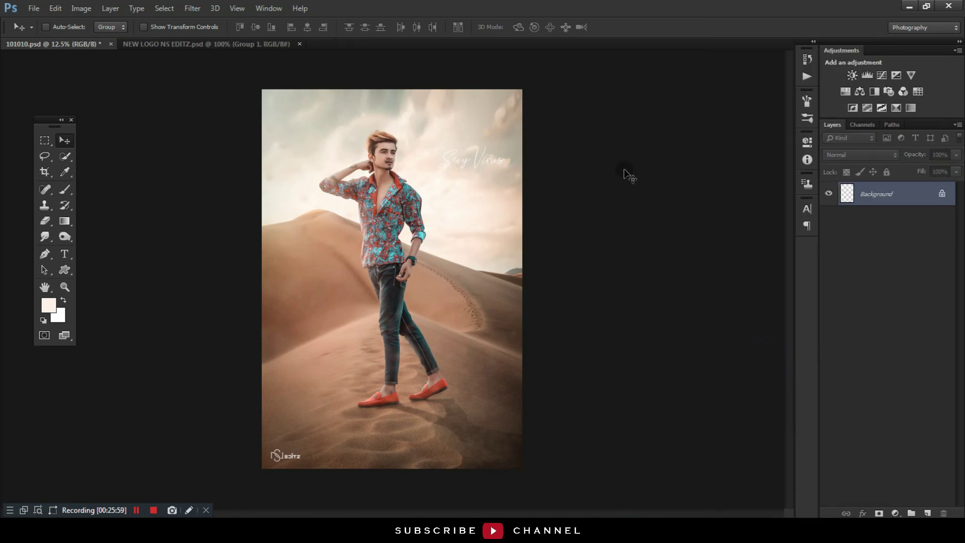
Save the flattened image as a Photoshop file named NNS EDITZ on the Desktop.
{"action": "left_click", "coordinate": [34, 8]}
{"action": "left_click", "coordinate": [50, 118]}
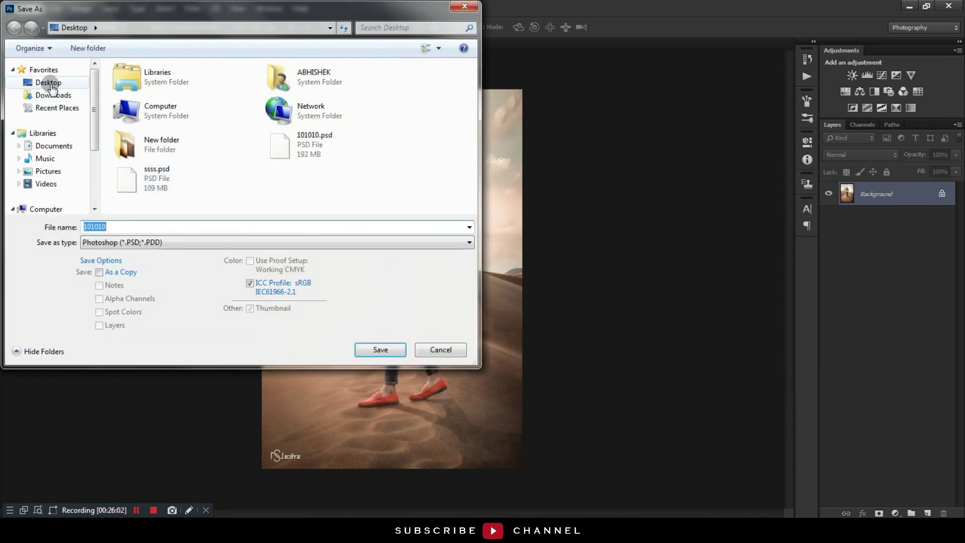
{"action": "key", "text": "BackSpace"}
{"action": "type", "text": "NNS EDITZ"}
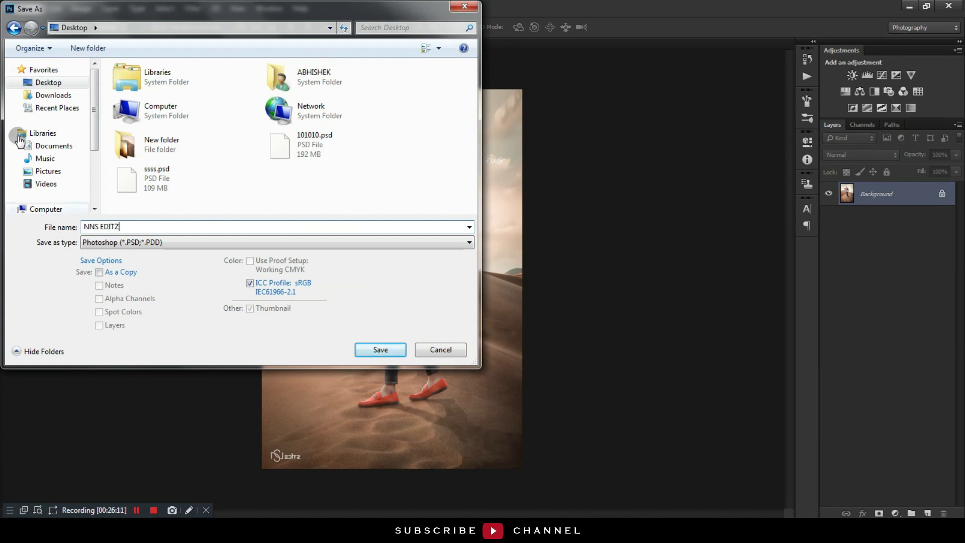
{"action": "left_click", "coordinate": [377, 352]}
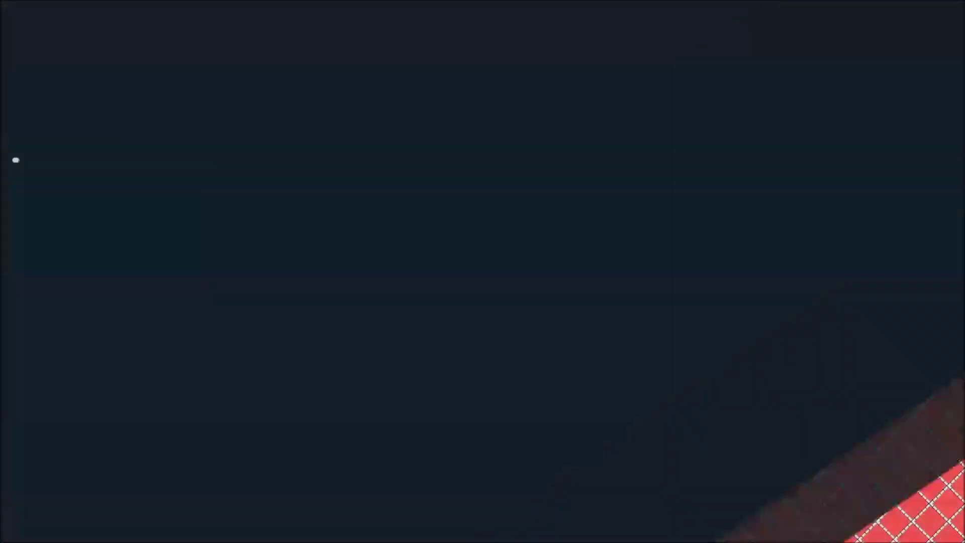